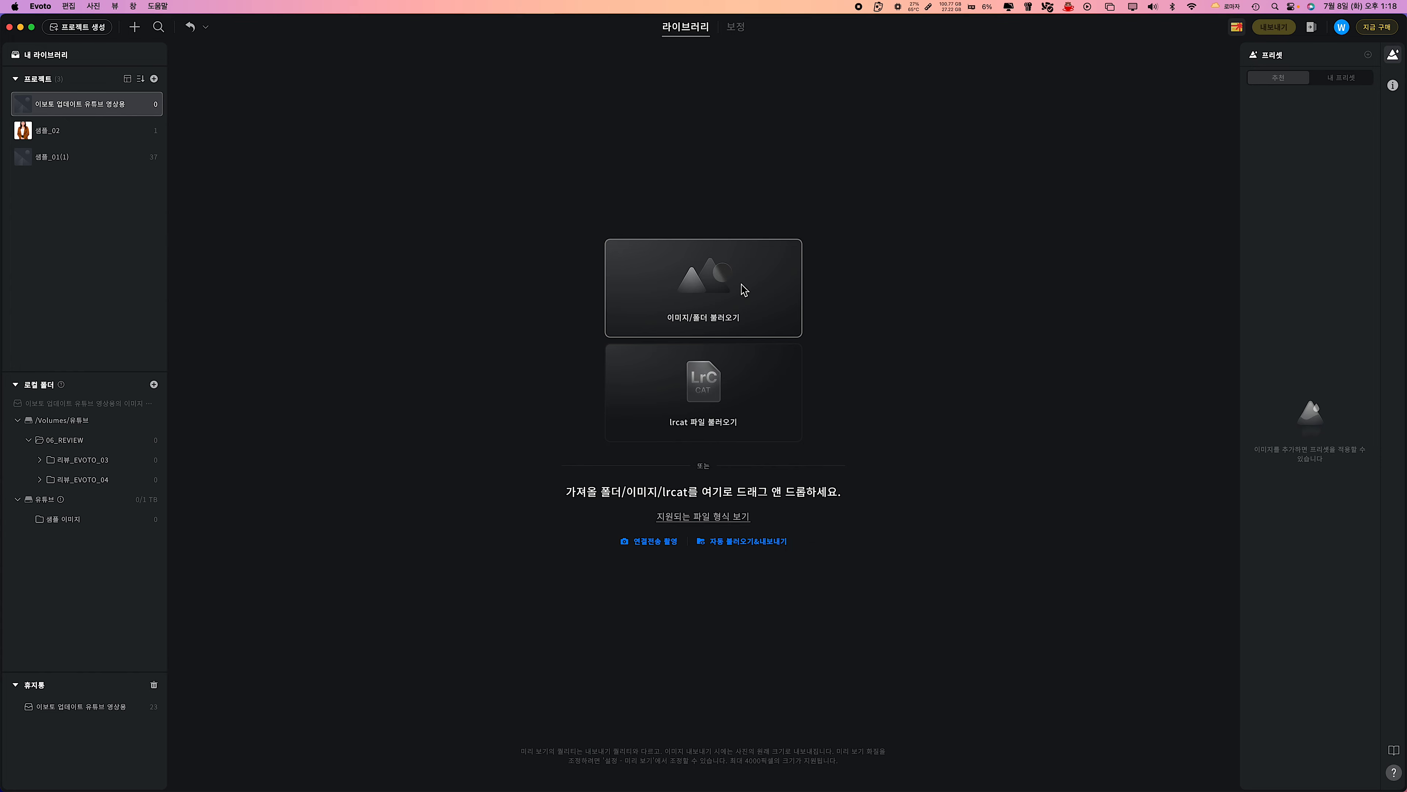
# Import all images and subfolder 01 from the 샘플 이미지 folder into the project and close the AI 색감 보정 panel.
pyautogui.click(744, 289)
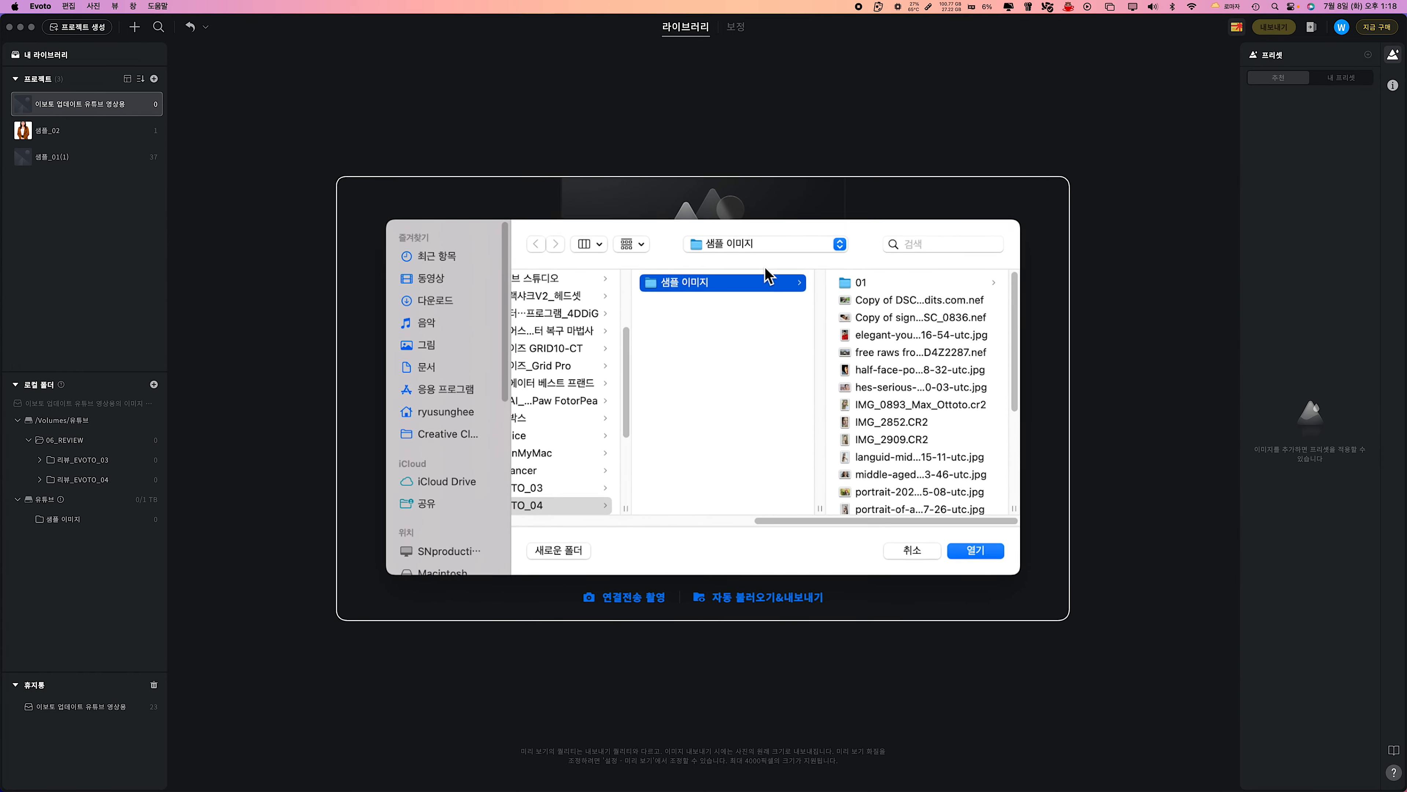
pyautogui.click(863, 284)
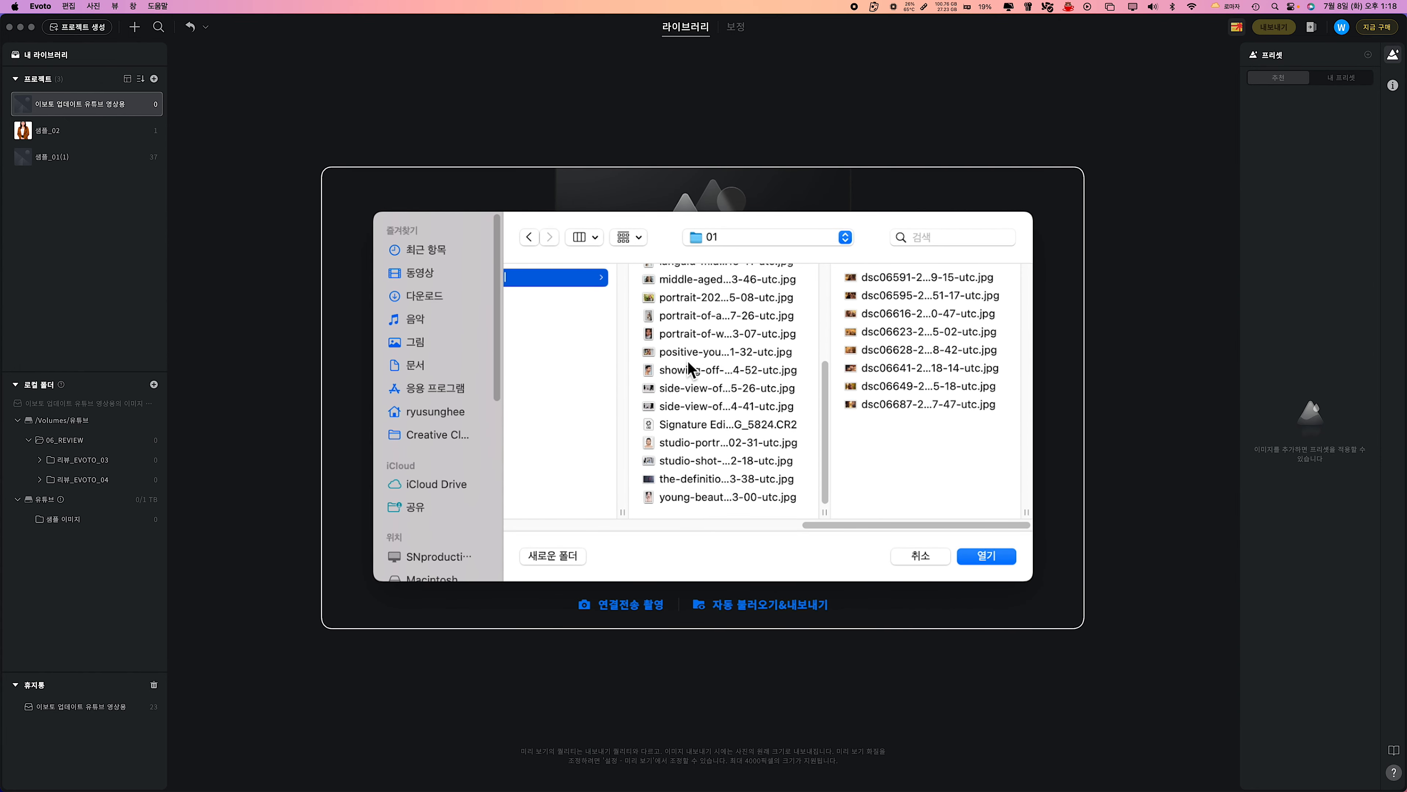
pyautogui.press('super+a')
pyautogui.scroll(5, 737, 460)
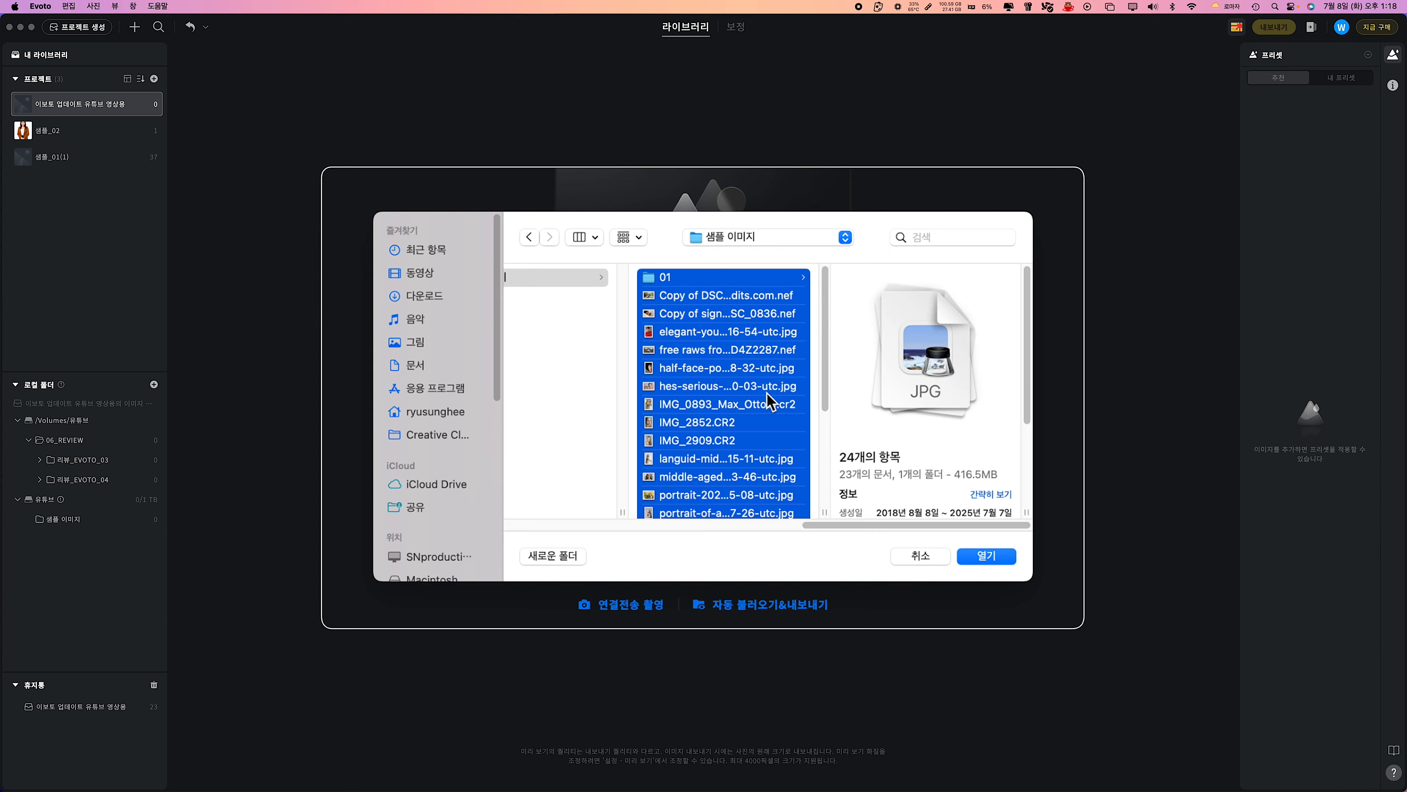
pyautogui.click(991, 556)
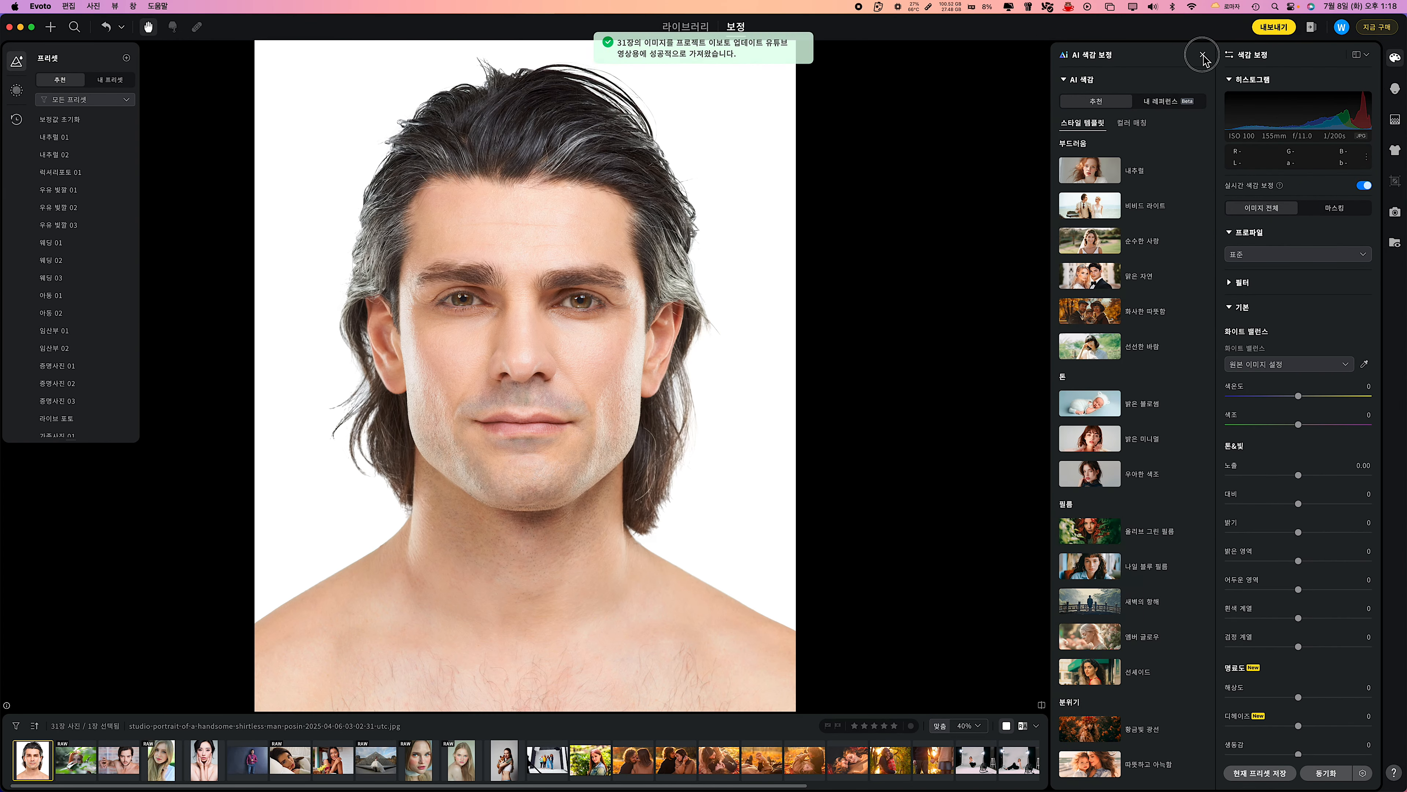
pyautogui.click(1202, 56)
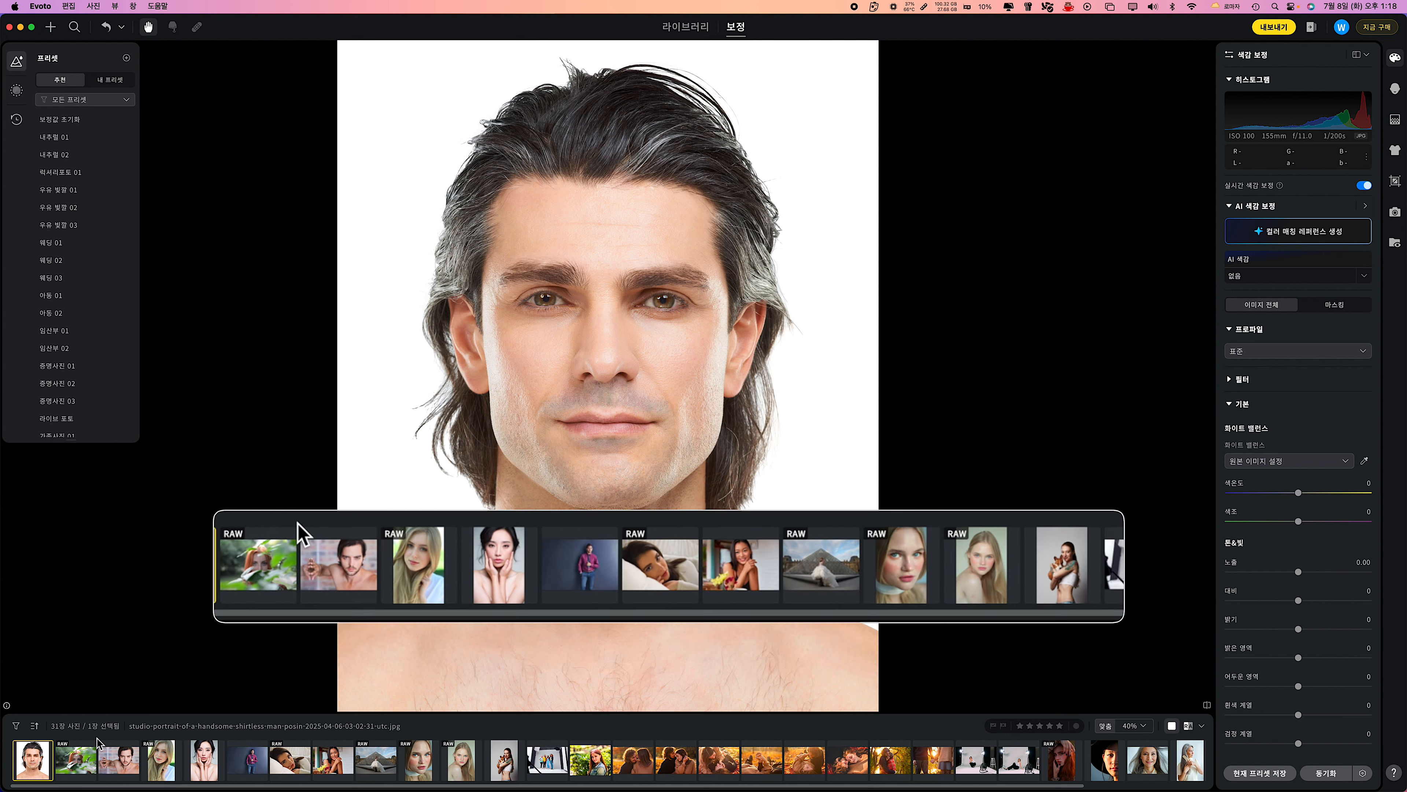
# Apply the 밝음 preset at strength 132 to the first autumn couple photo, dsc06591.
pyautogui.hscroll(2, 88, 764)
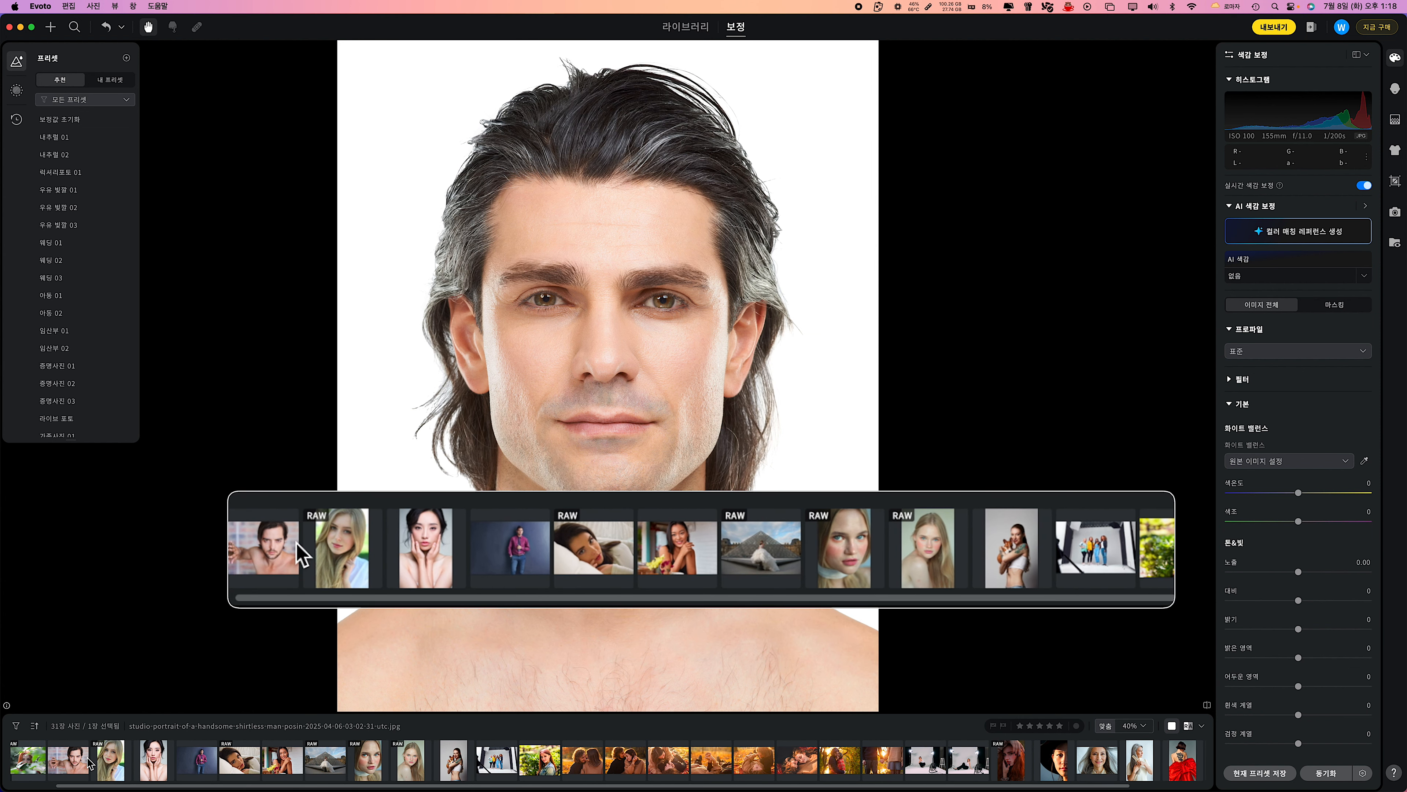
pyautogui.hscroll(2, 88, 764)
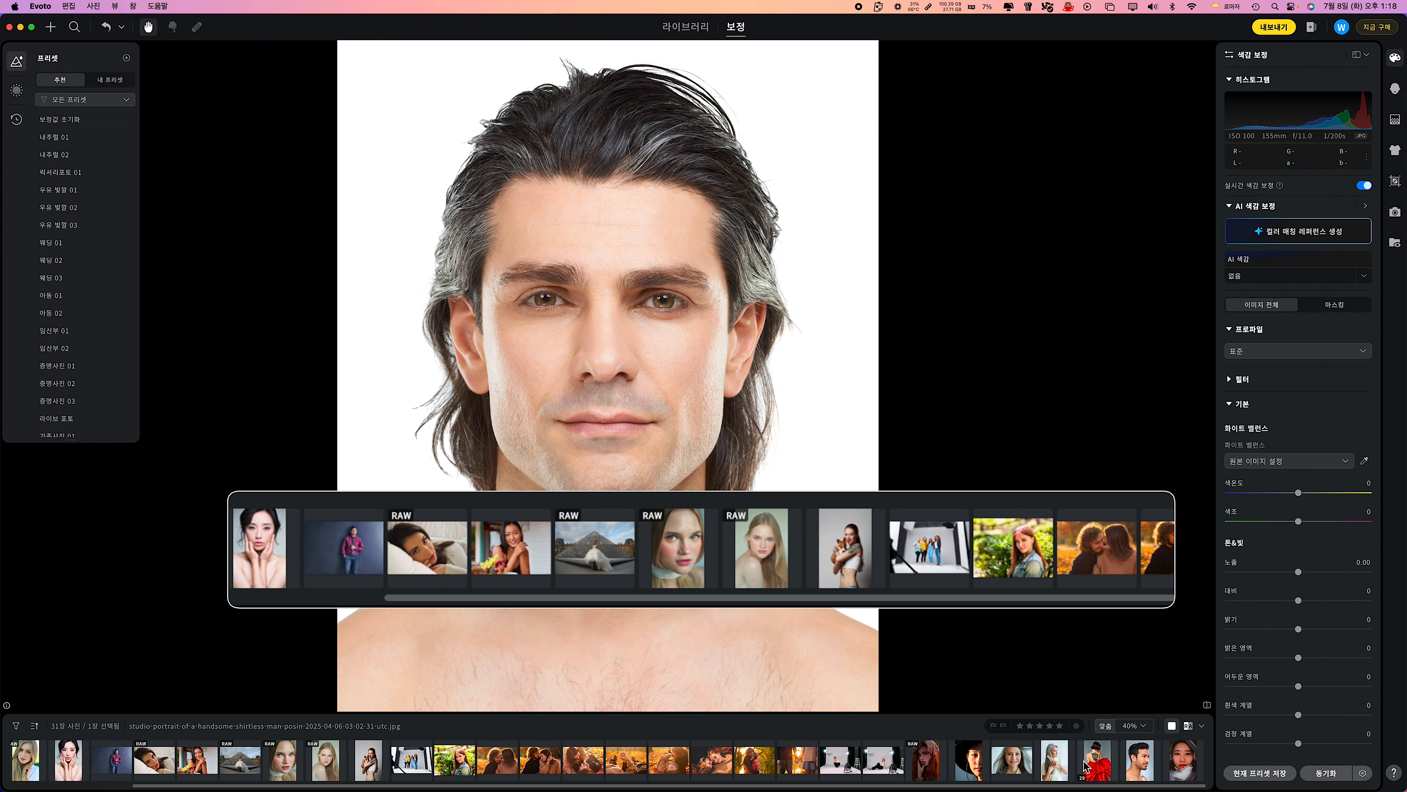
pyautogui.hscroll(-3, 363, 757)
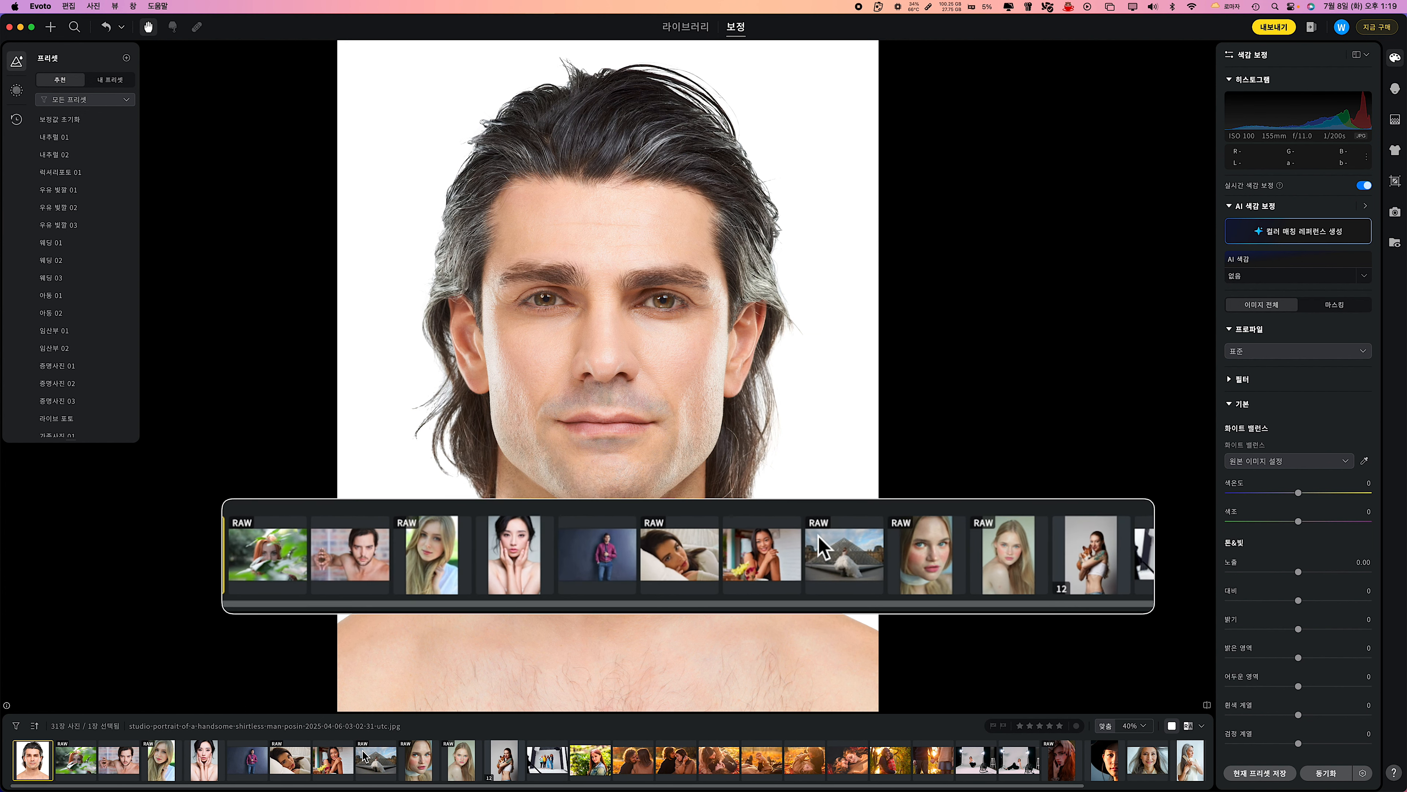
pyautogui.hscroll(3, 363, 757)
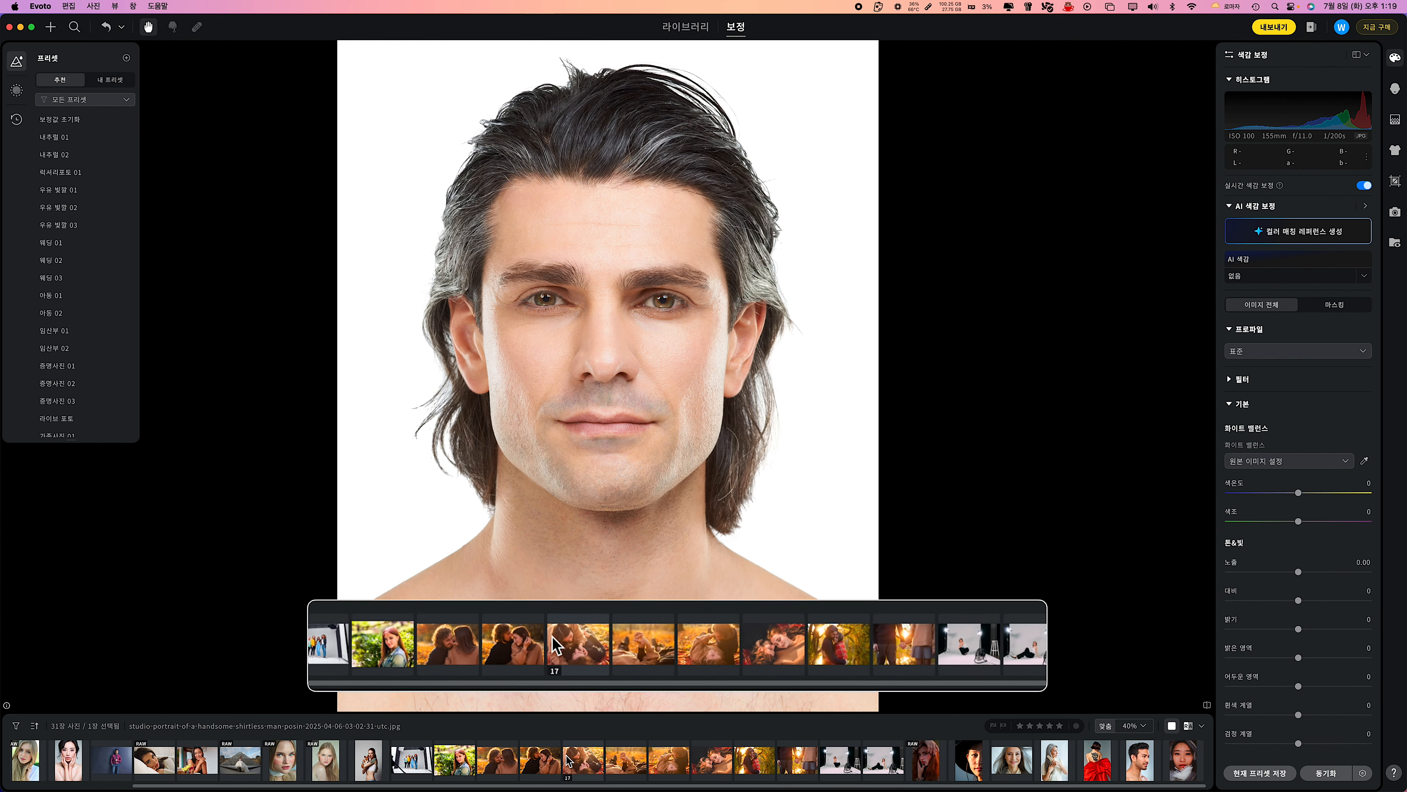
pyautogui.click(506, 763)
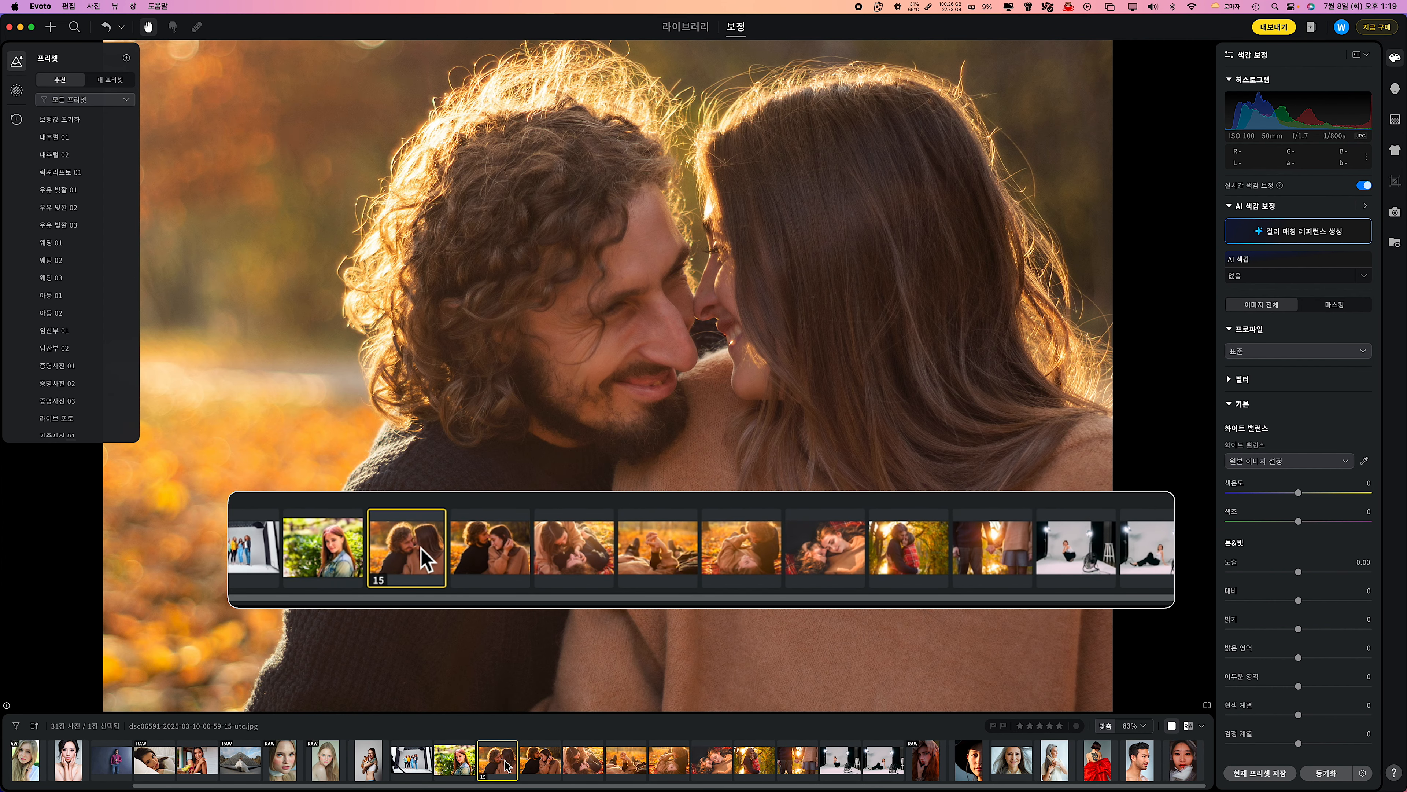
pyautogui.click(794, 762)
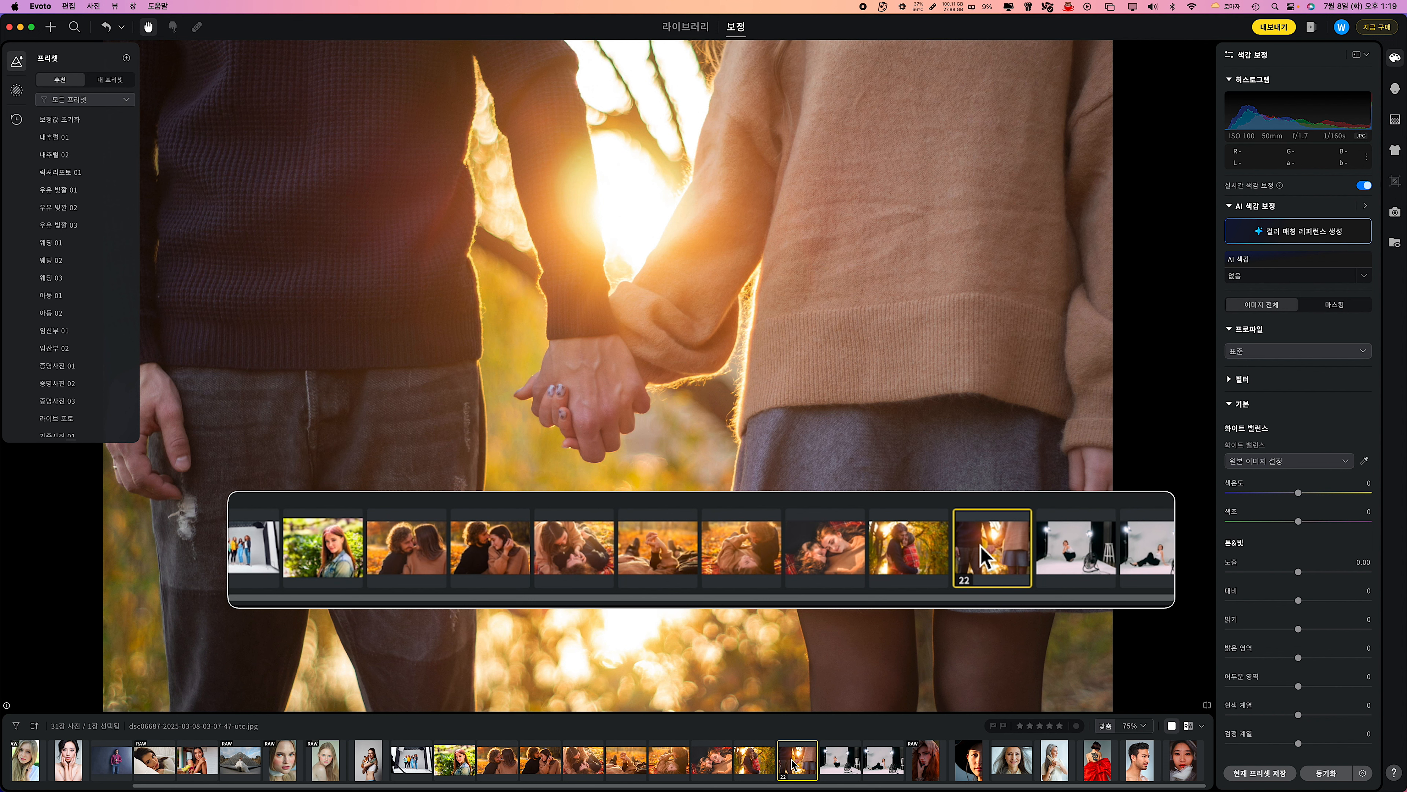
pyautogui.click(498, 762)
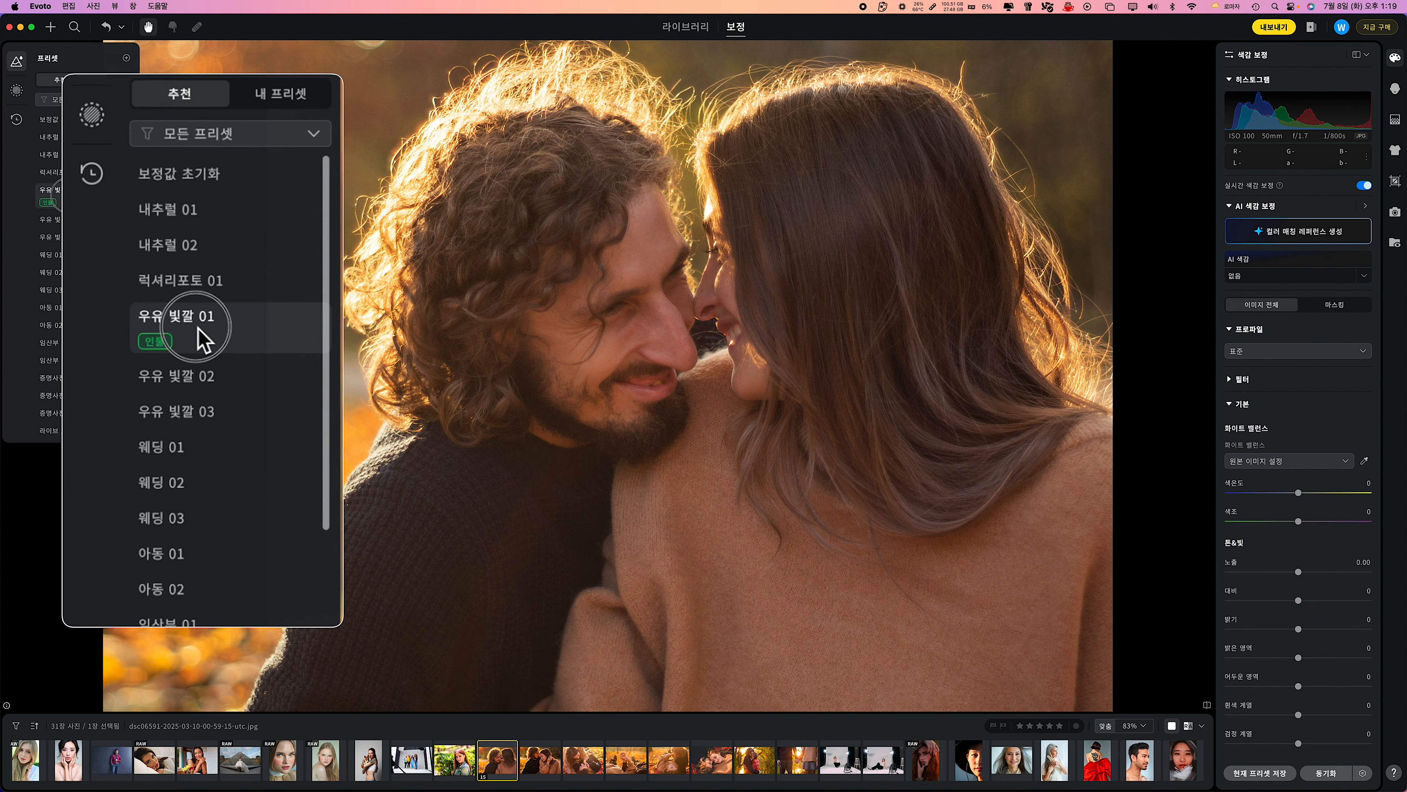
pyautogui.scroll(-8, 195, 499)
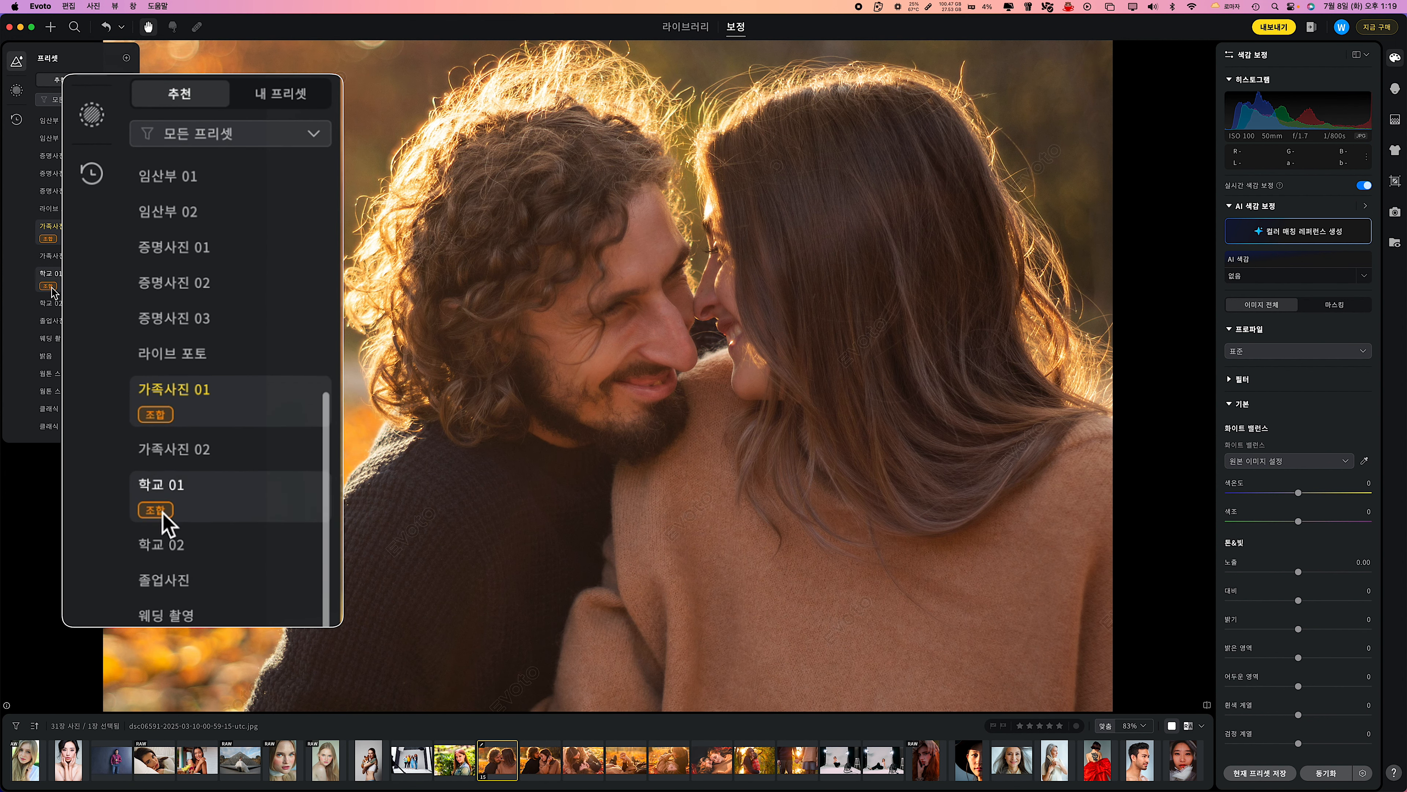
pyautogui.click(53, 326)
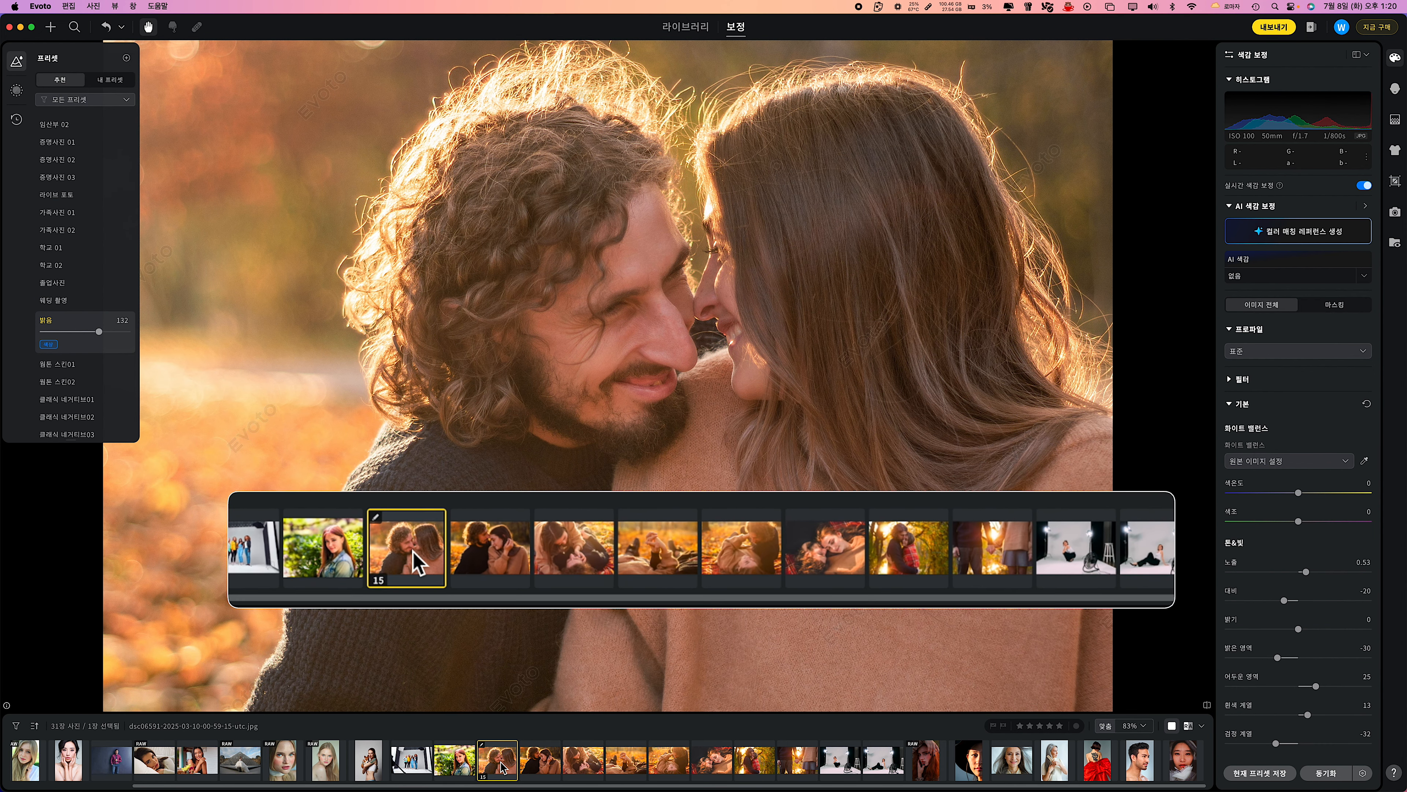
# Copy the adjustments of the first autumn couple photo and paste them onto the other seven photos of the series.
pyautogui.press('super+c')
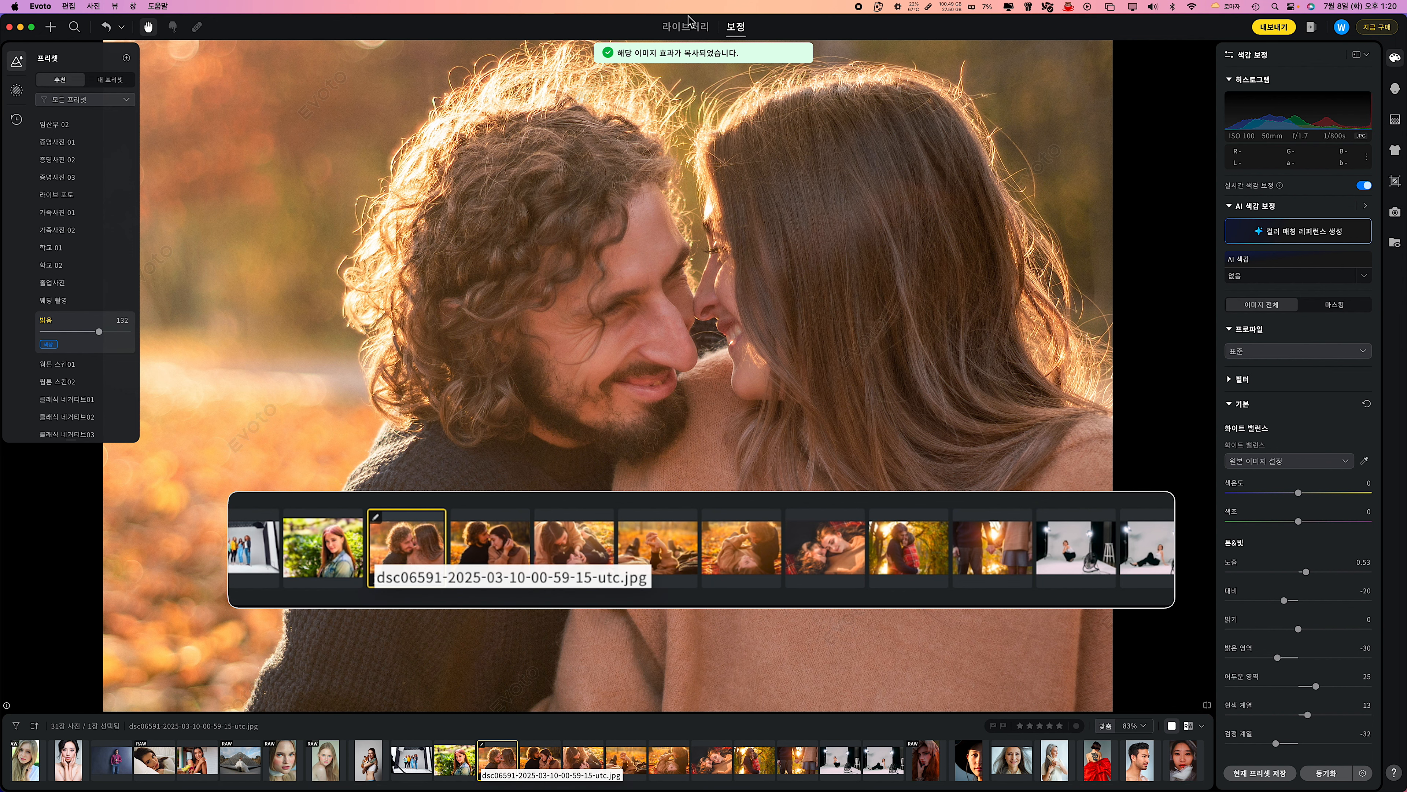
pyautogui.click(491, 546)
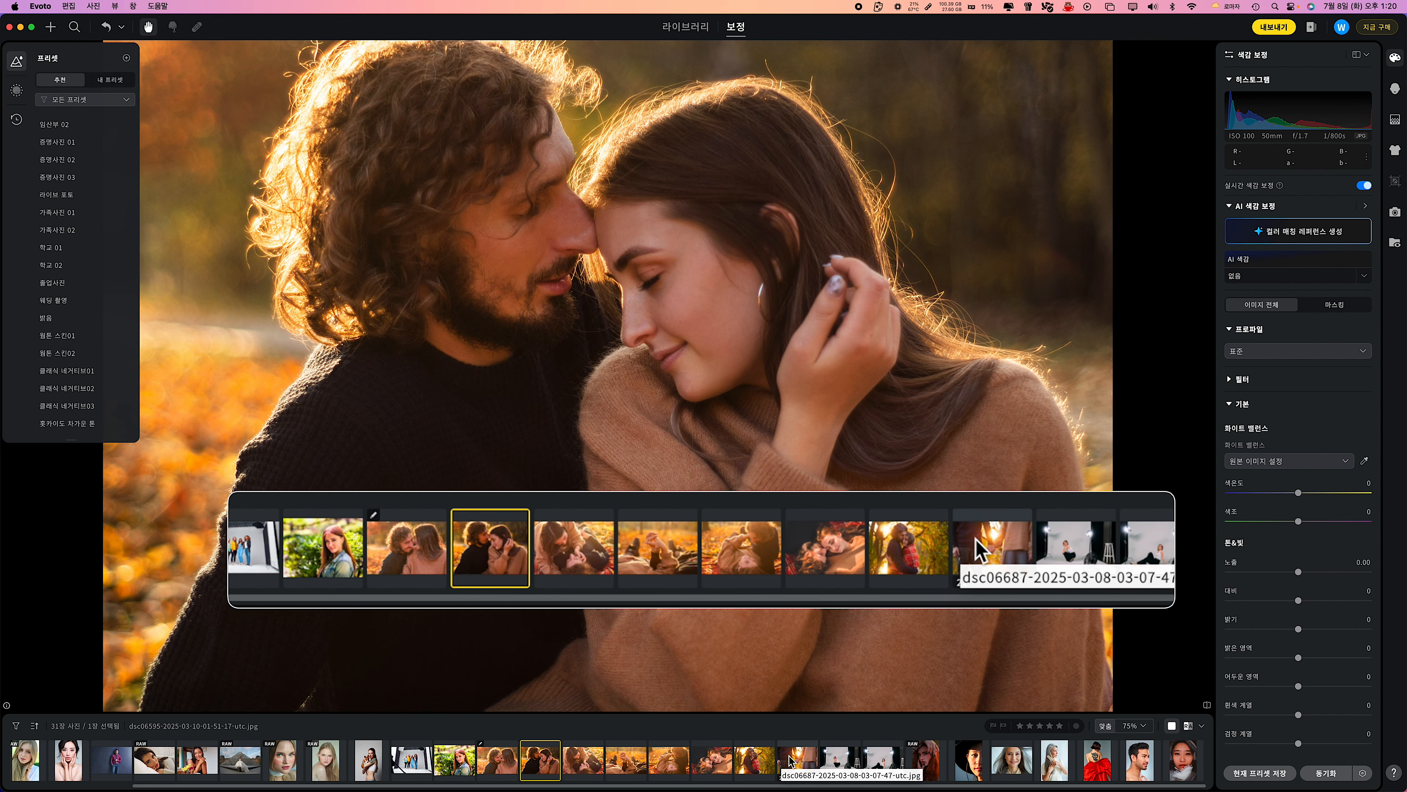
pyautogui.keyDown('shift'); pyautogui.click(978, 548); pyautogui.keyUp('shift')
pyautogui.press('super+v')
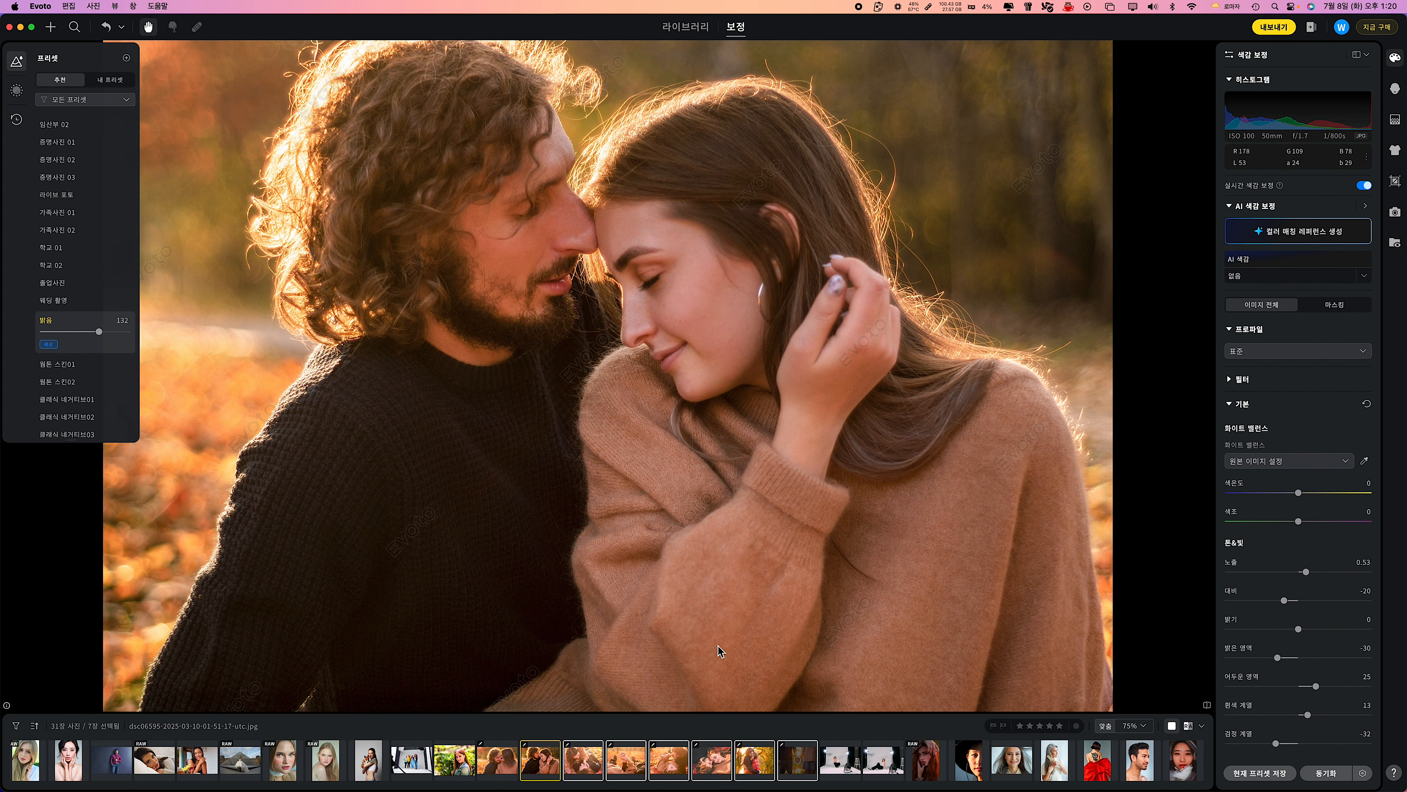
pyautogui.click(621, 761)
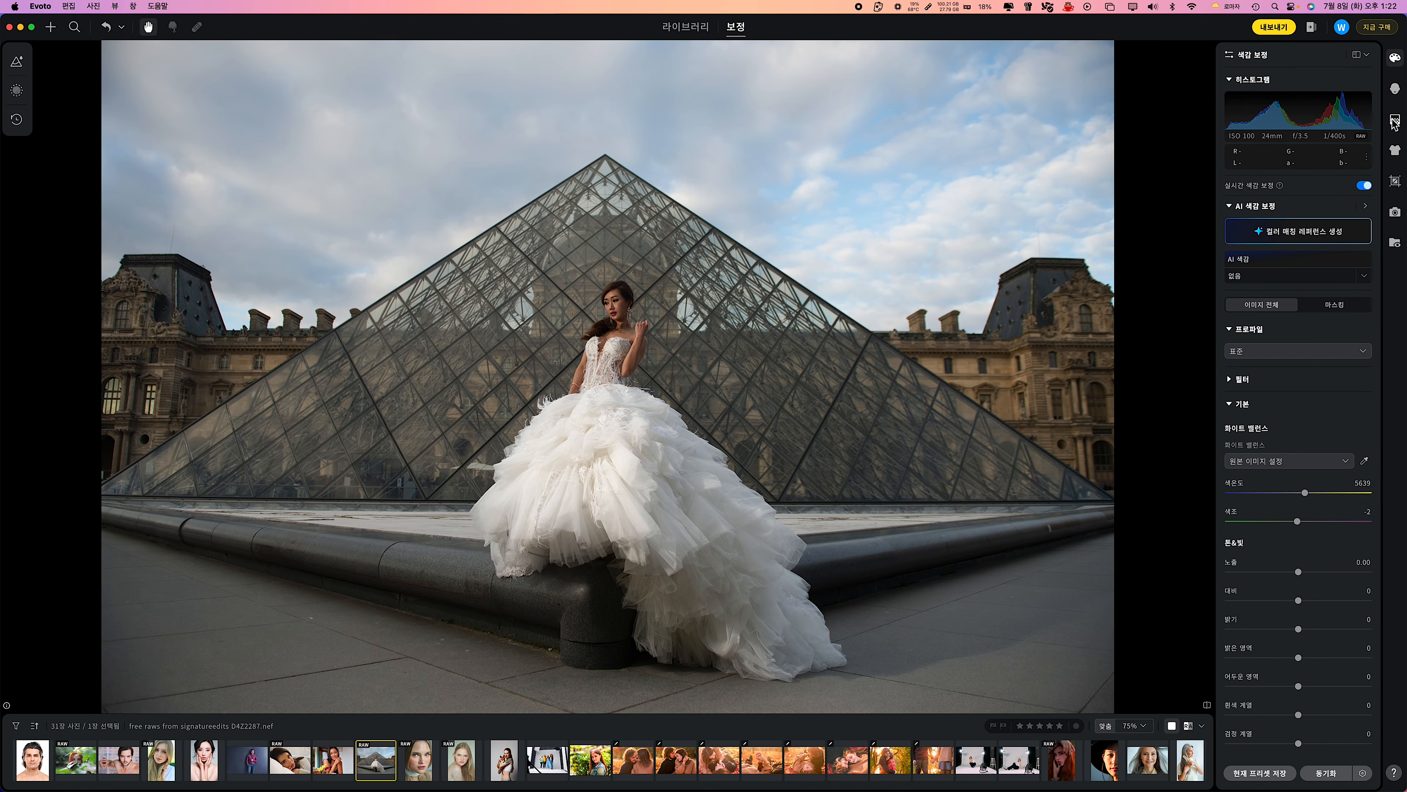
# Use 하늘 교체 on the bride photo at the glass pyramid, trying 파란 하늘 24 and 30 and choosing 31.
pyautogui.click(1395, 121)
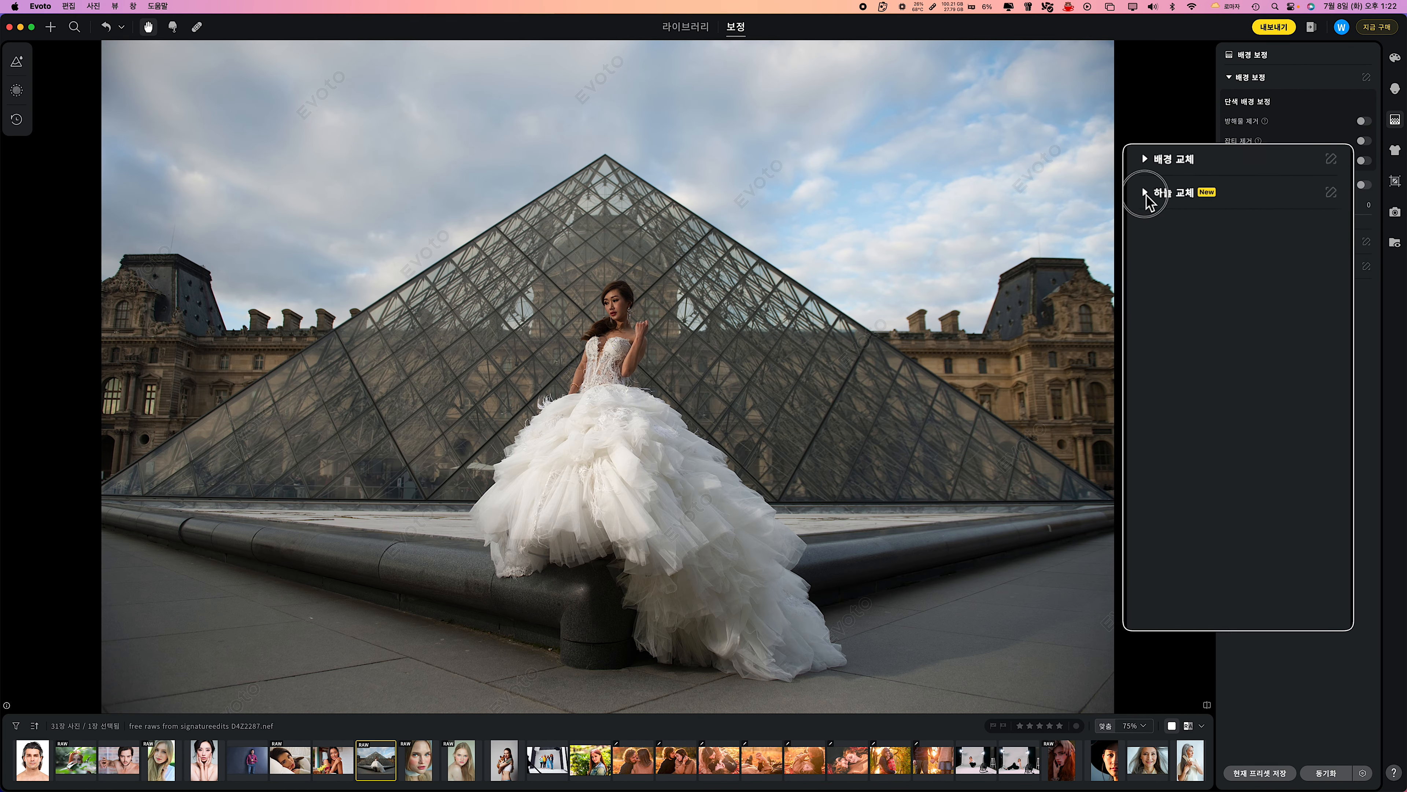
pyautogui.click(1145, 194)
pyautogui.click(1137, 166)
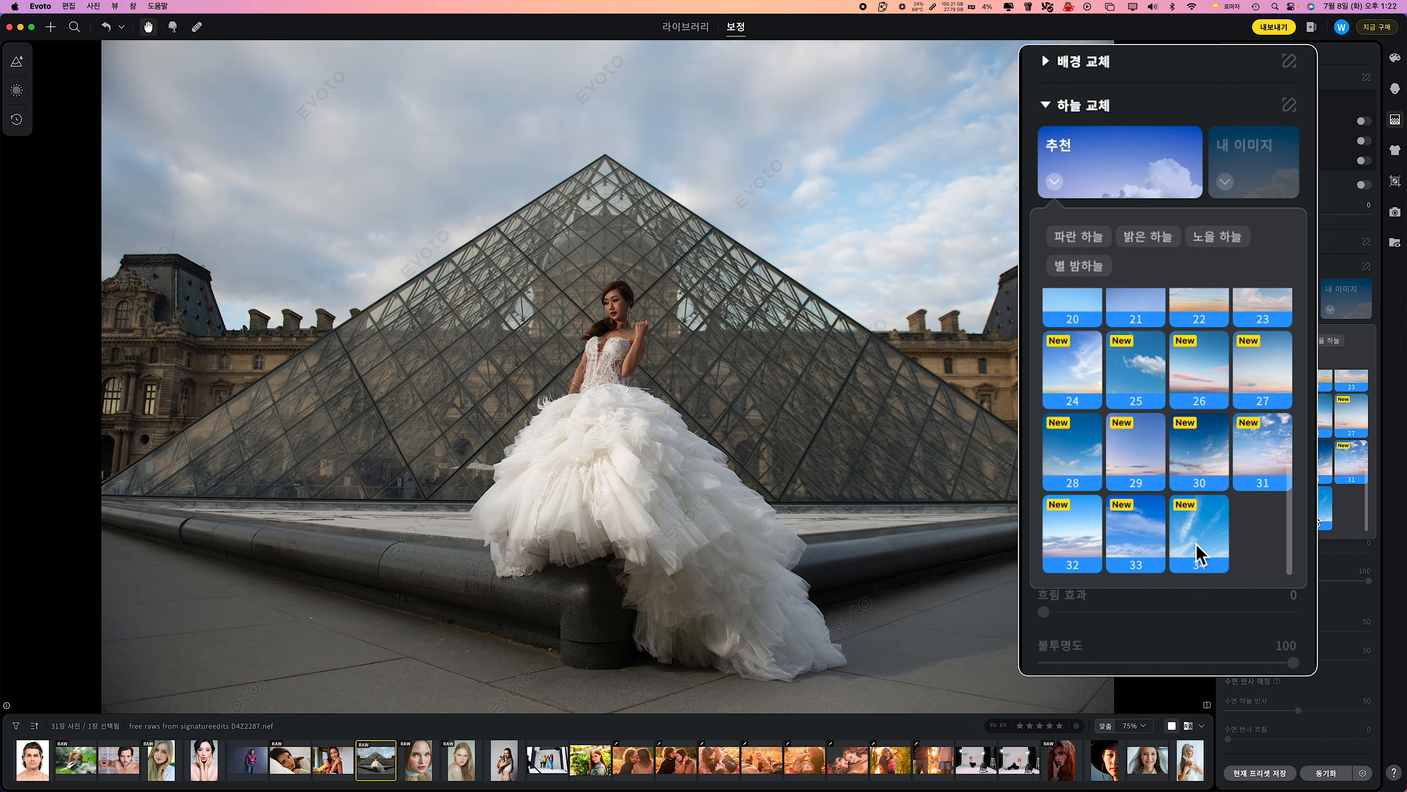
pyautogui.scroll(6, 1341, 512)
pyautogui.scroll(-6, 1341, 502)
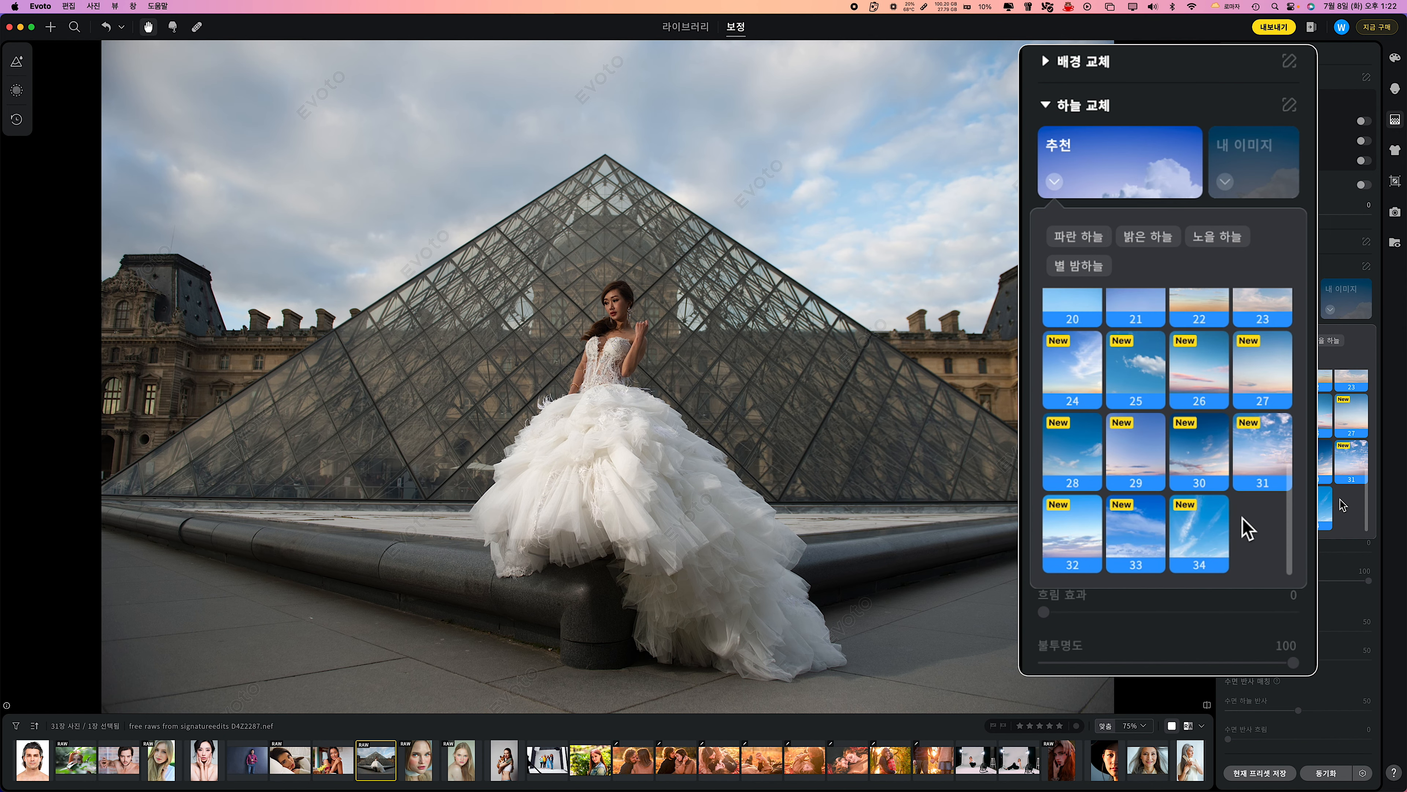
pyautogui.click(1081, 385)
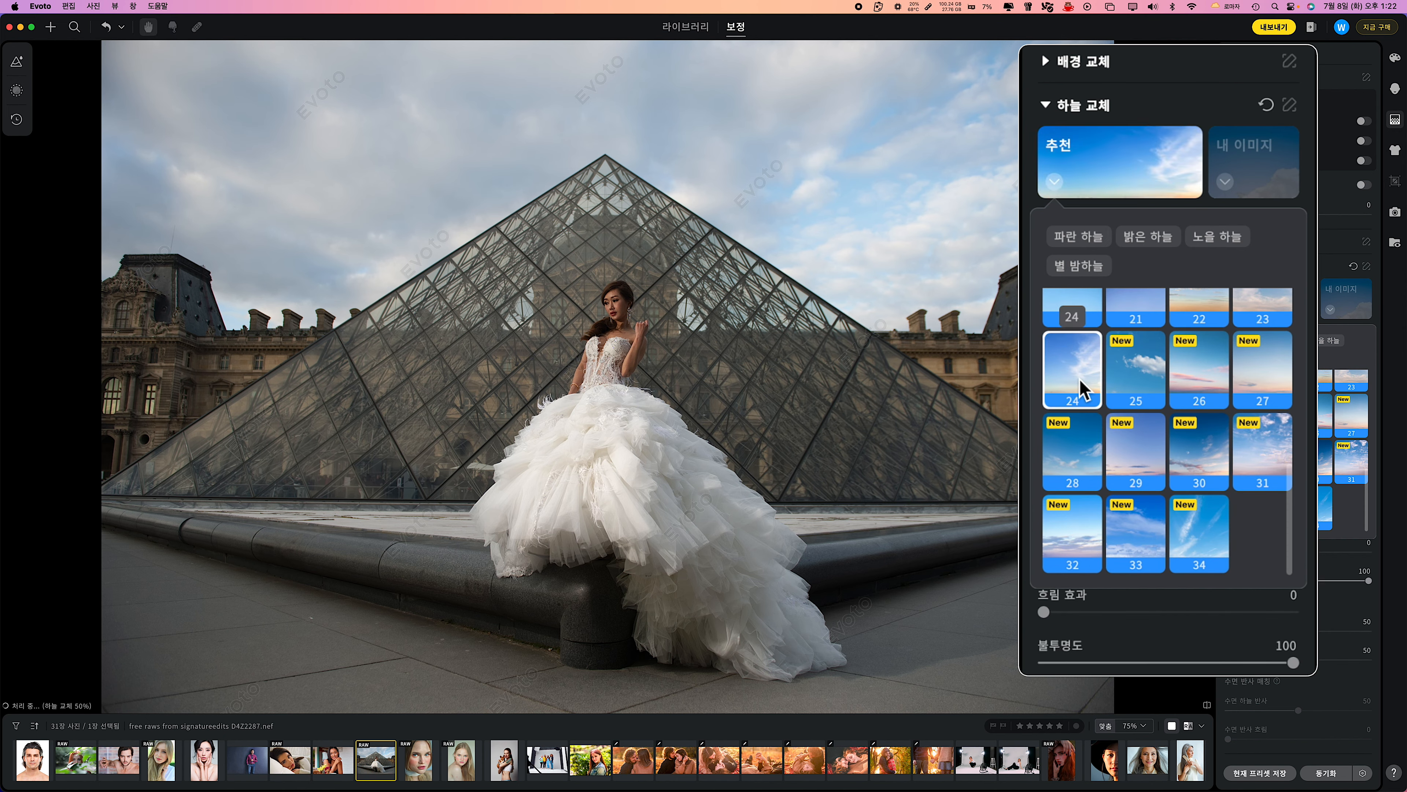
pyautogui.click(1205, 449)
pyautogui.click(1263, 465)
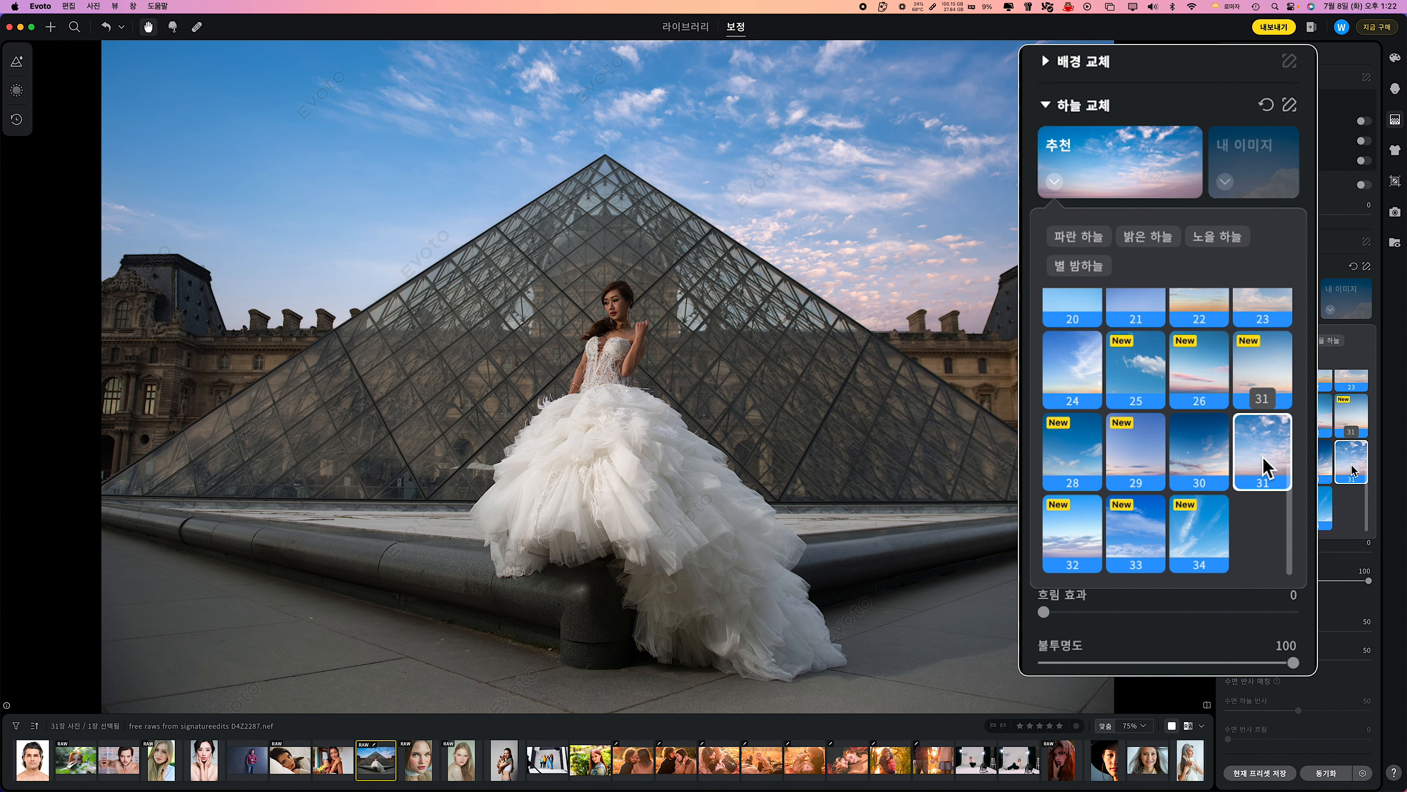
# Try 밝은 하늘 13 and 노을 하늘 27 and 32 on the bride photo, comparing sunset sky 27 with the original.
pyautogui.click(1148, 236)
pyautogui.click(1137, 367)
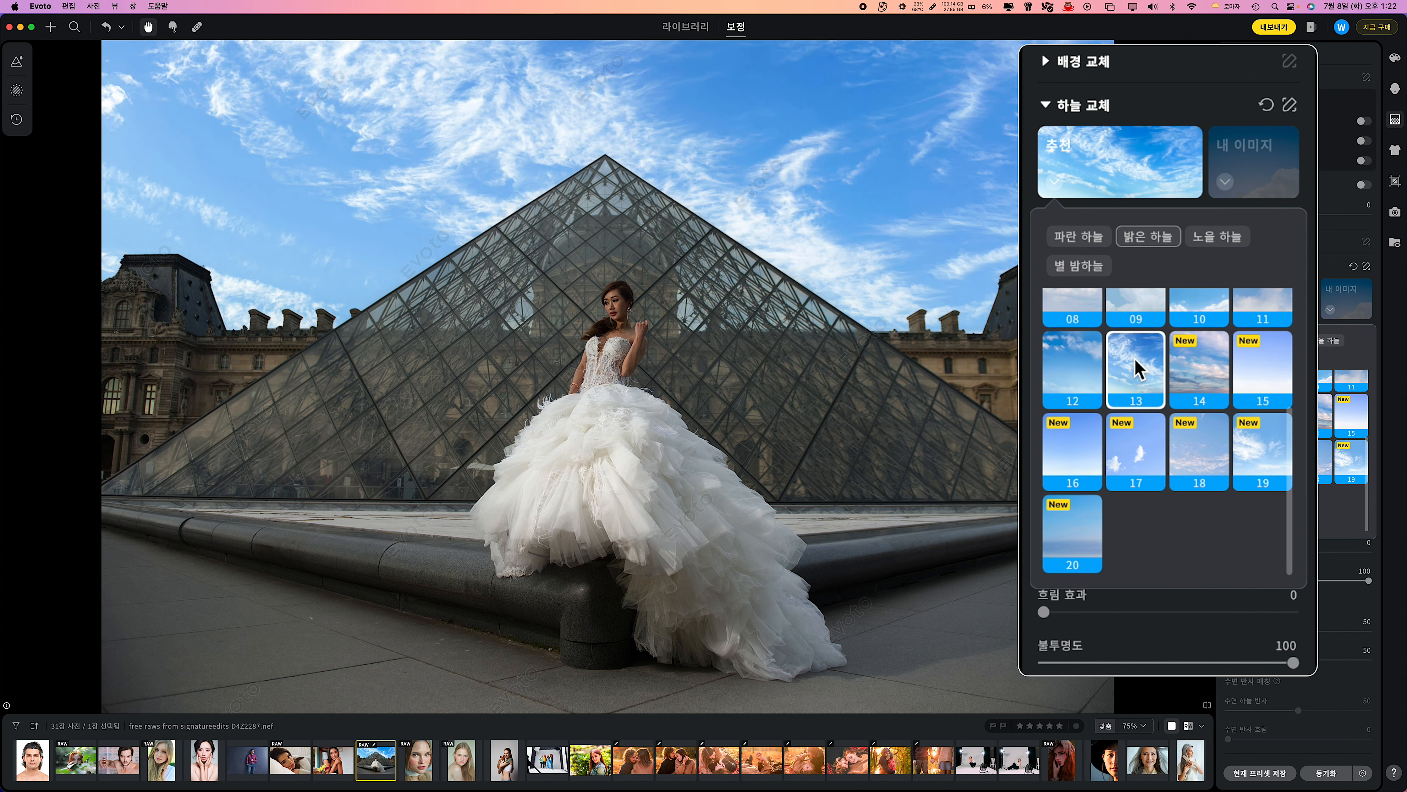
pyautogui.click(1217, 237)
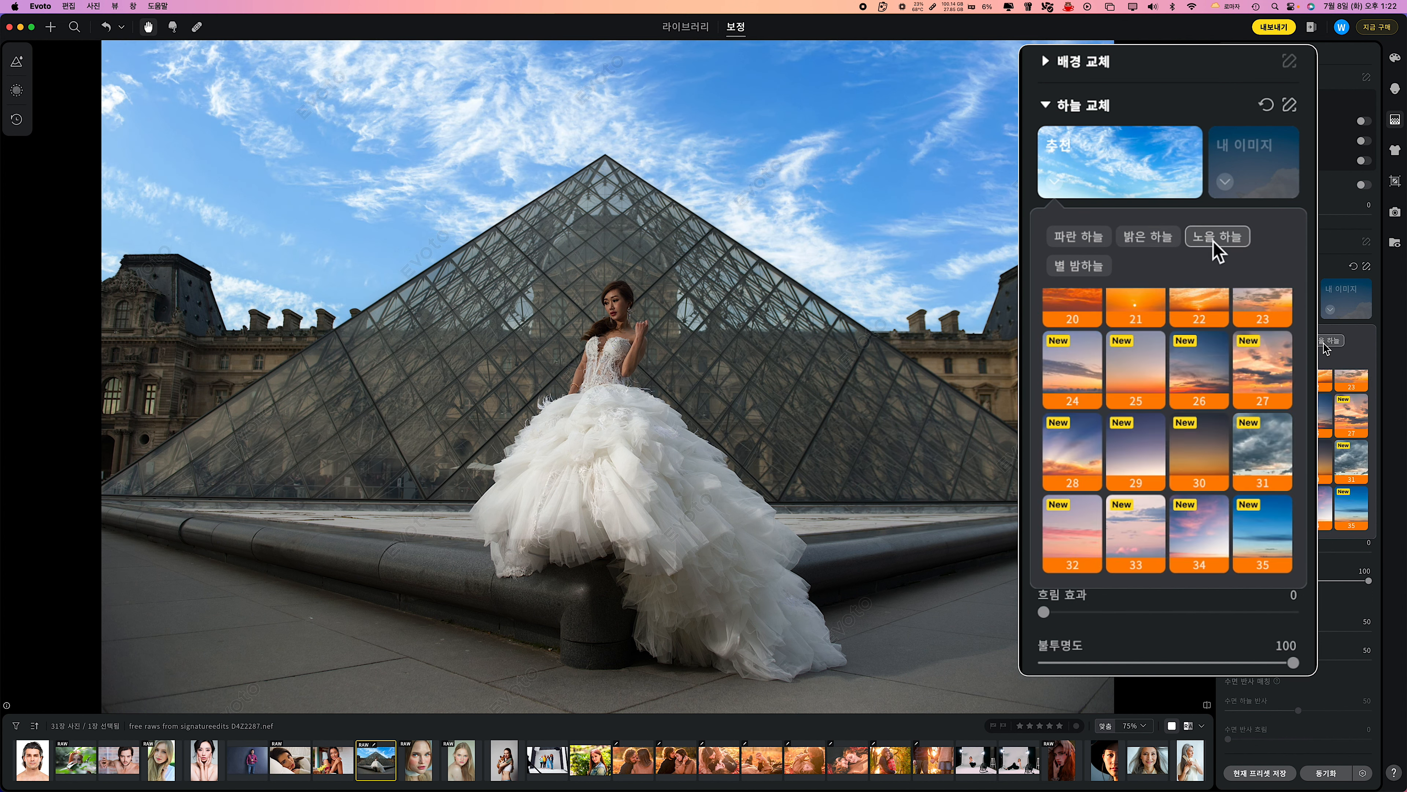
pyautogui.click(1245, 398)
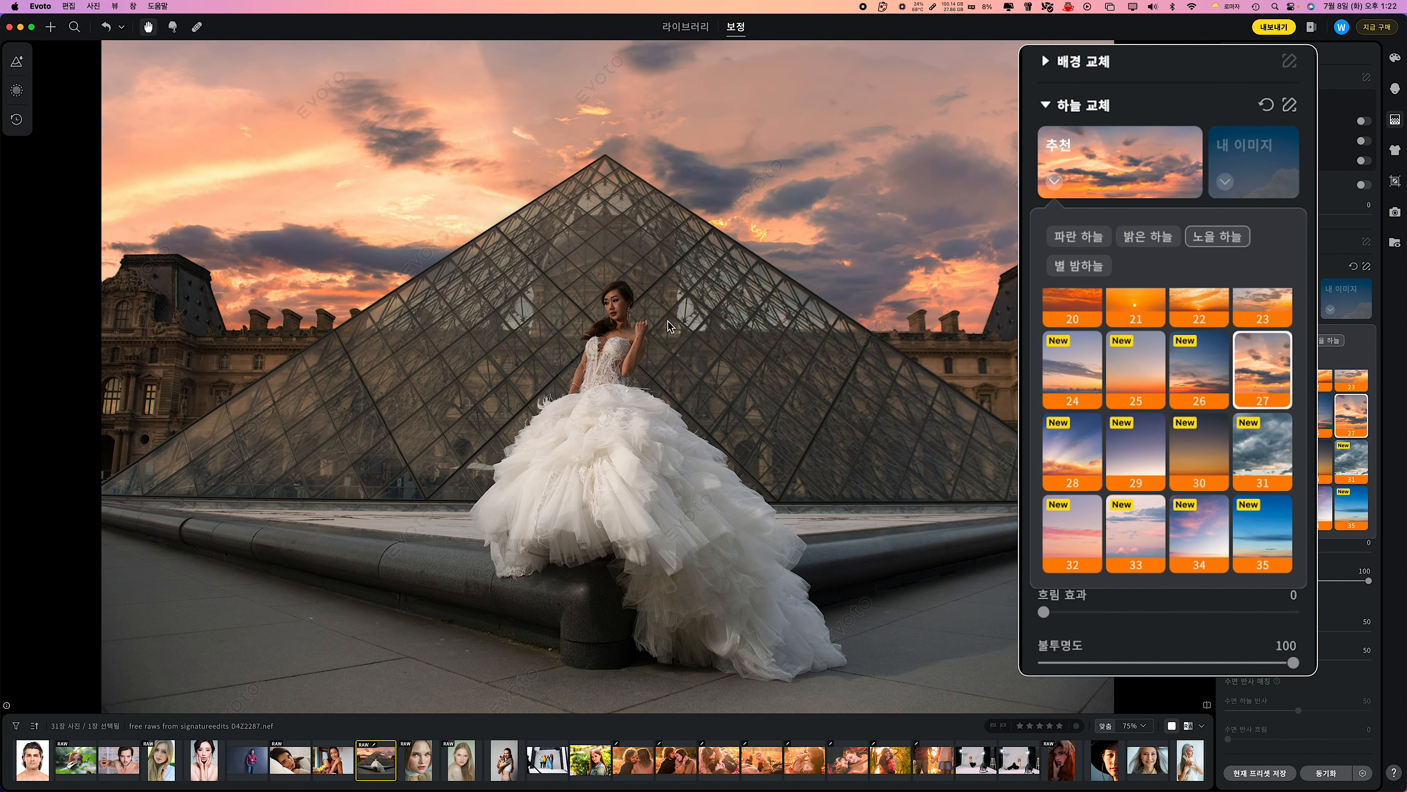
pyautogui.press('\\')
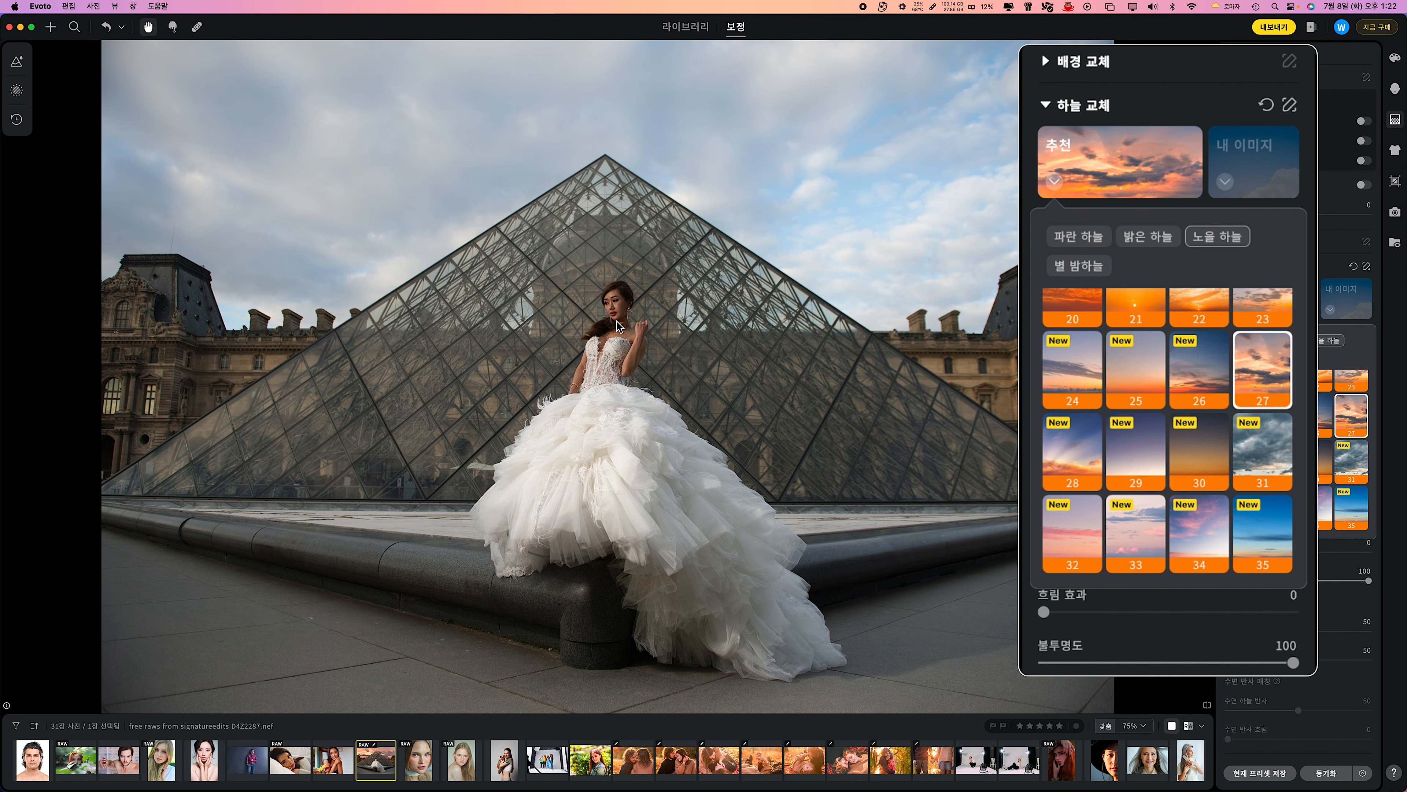
pyautogui.press('\\')
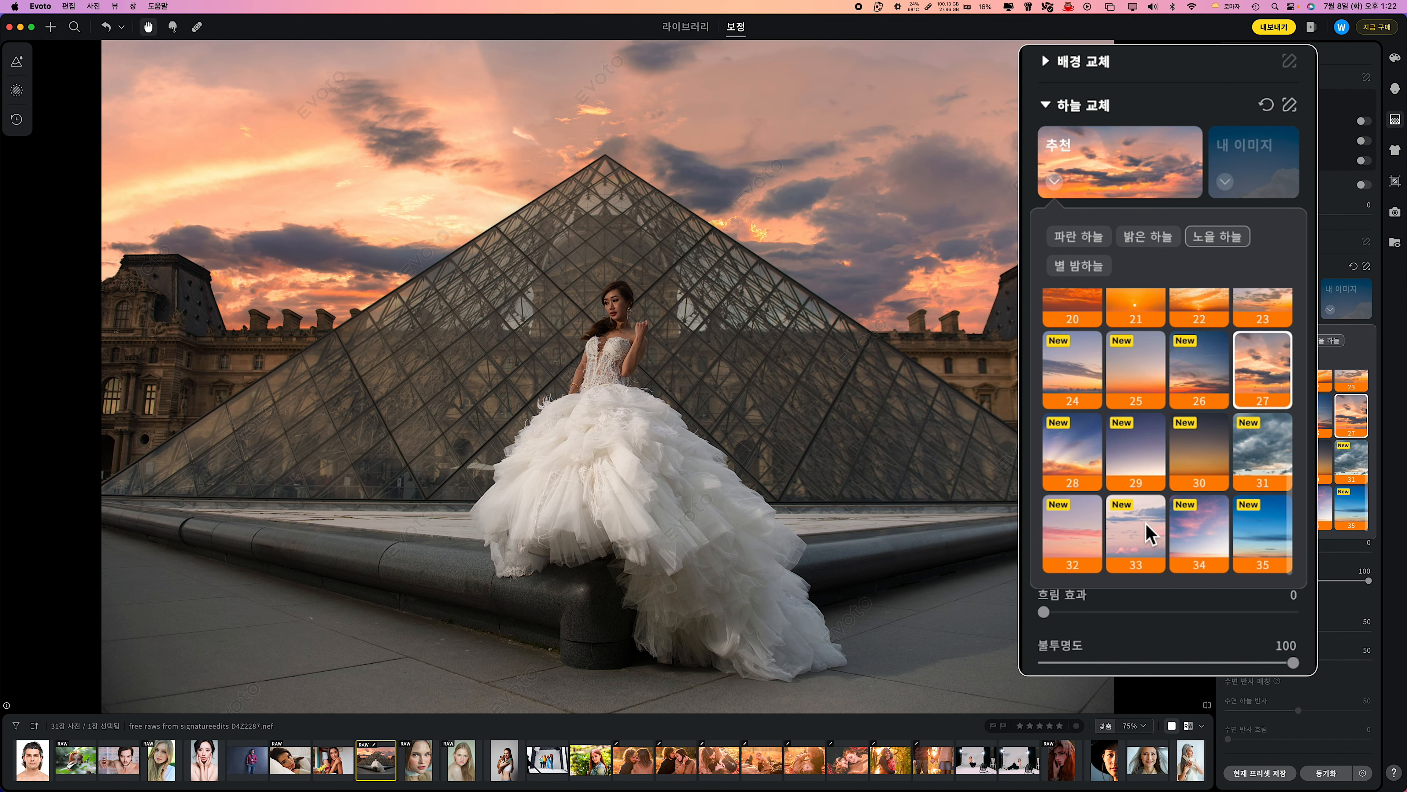
pyautogui.click(1084, 551)
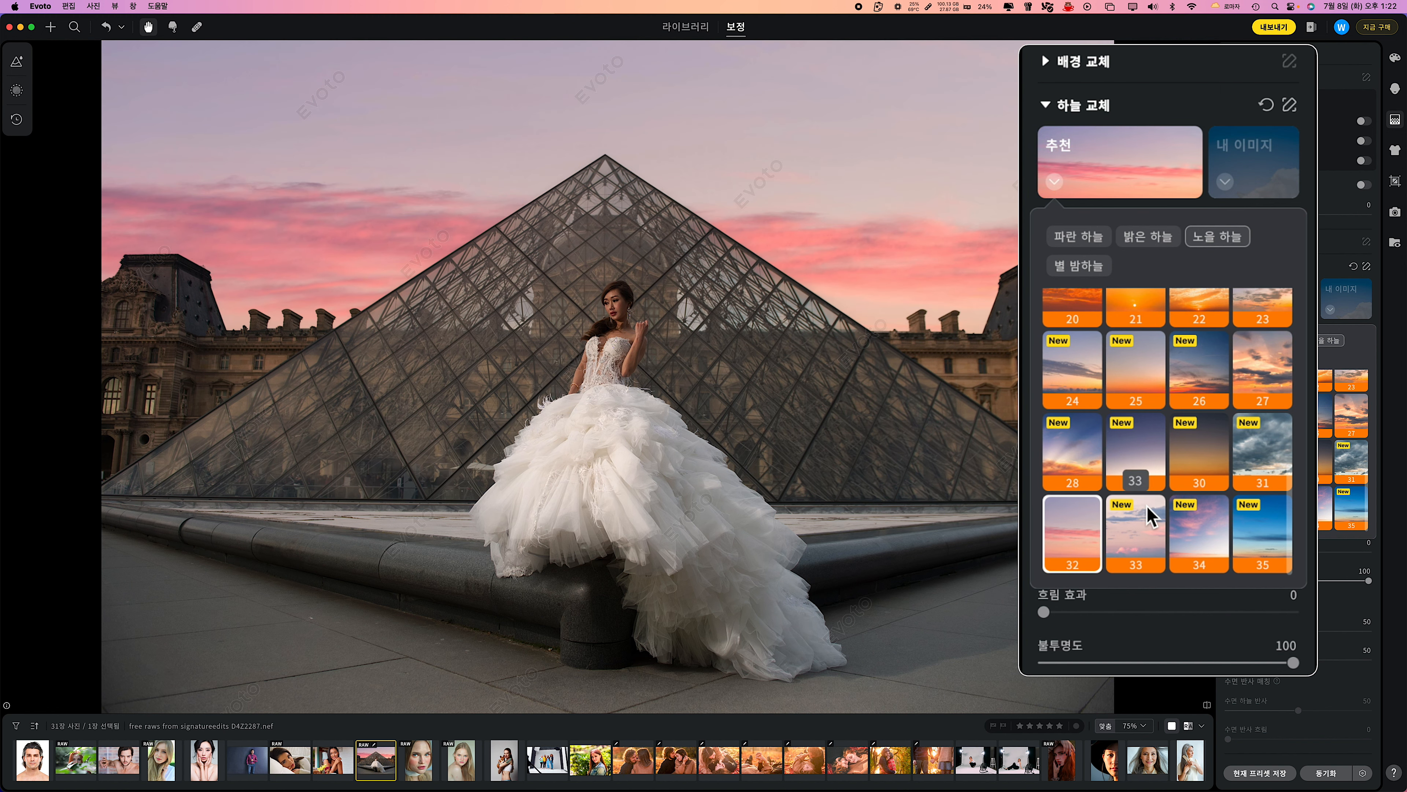
# Replace the bride photo's sky with 별 밤하늘 08 after trying night skies 06 and 09.
pyautogui.click(1087, 270)
pyautogui.click(1205, 426)
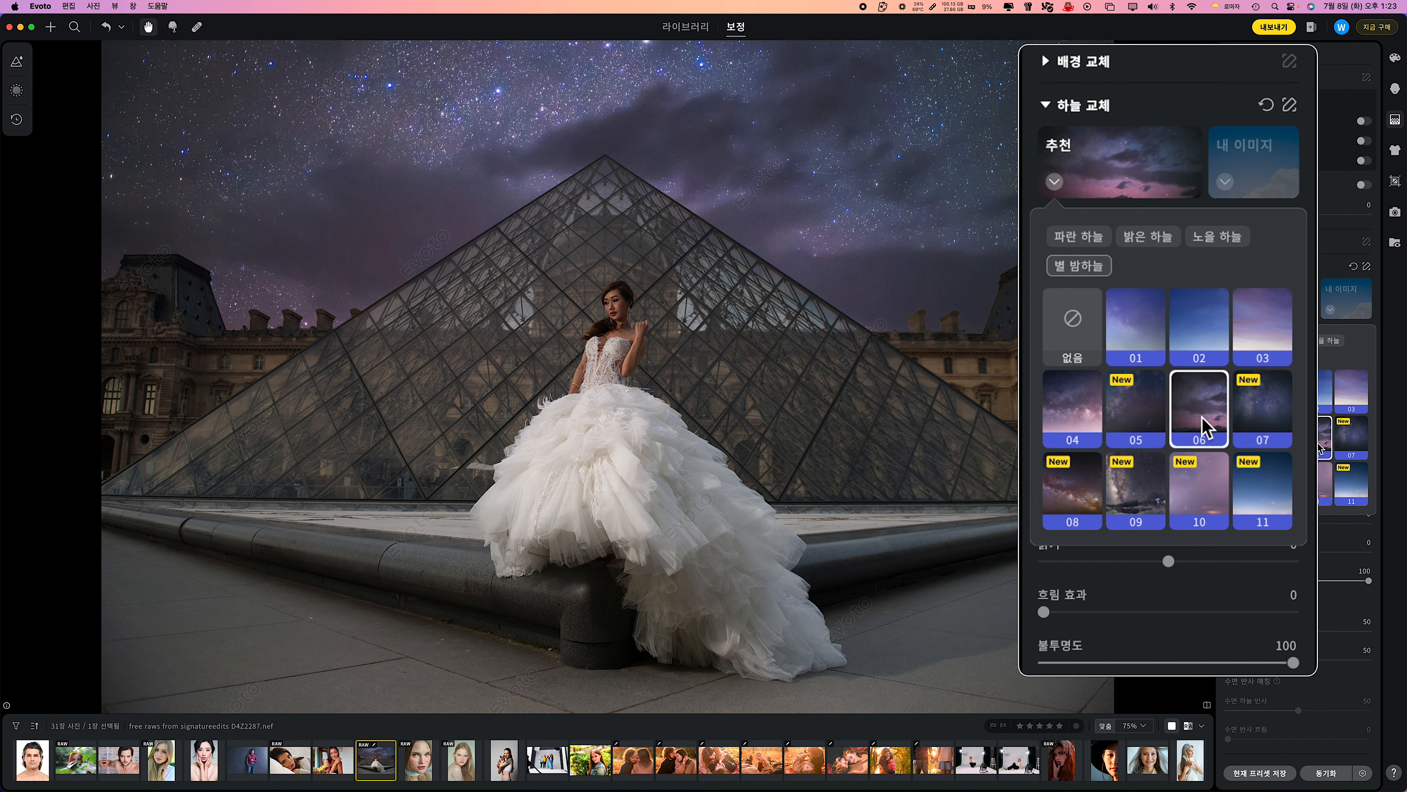
pyautogui.click(1125, 488)
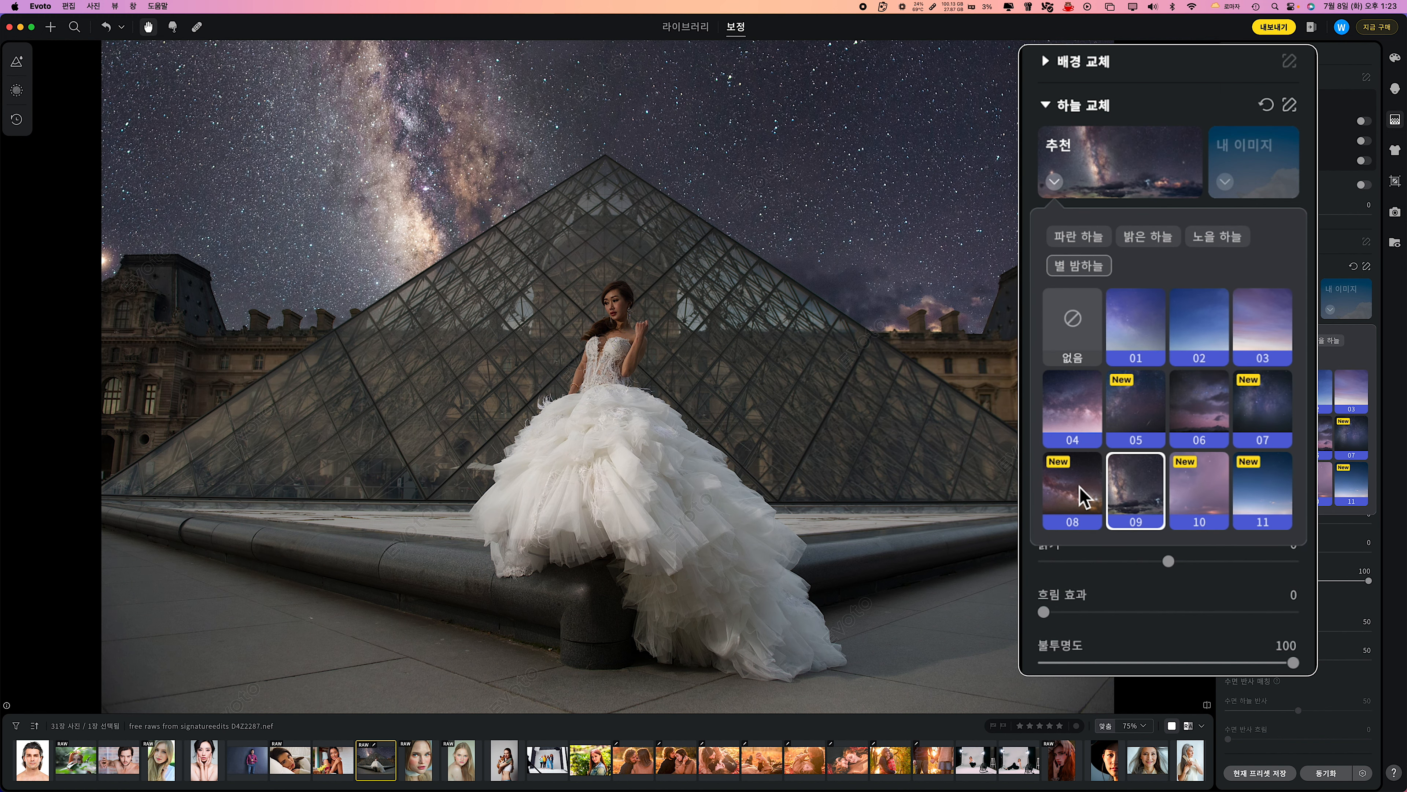
pyautogui.click(1083, 495)
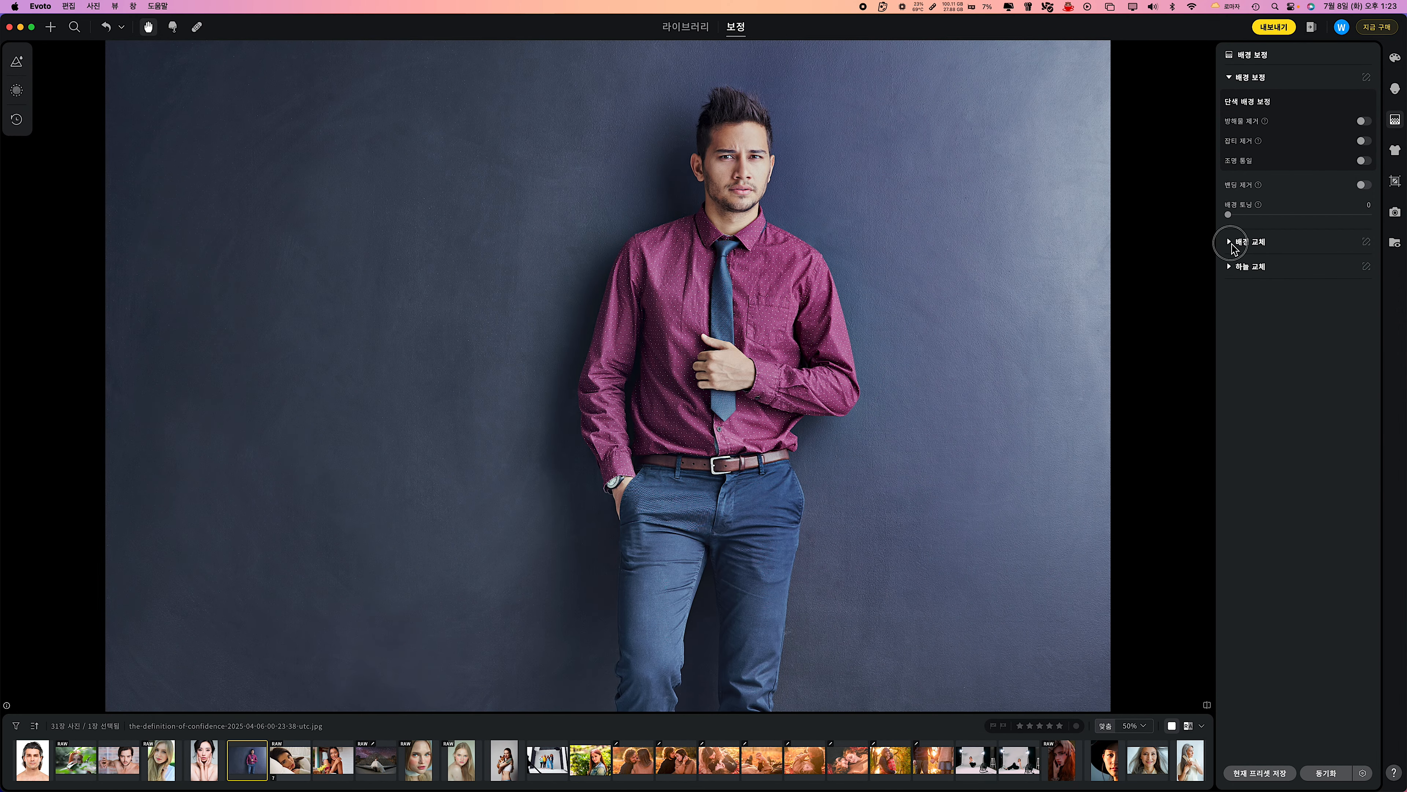
# Use 배경 교체 on the photo of the man in the magenta shirt, trying 투명 and 화이트 and choosing 그레이02.
pyautogui.click(1230, 243)
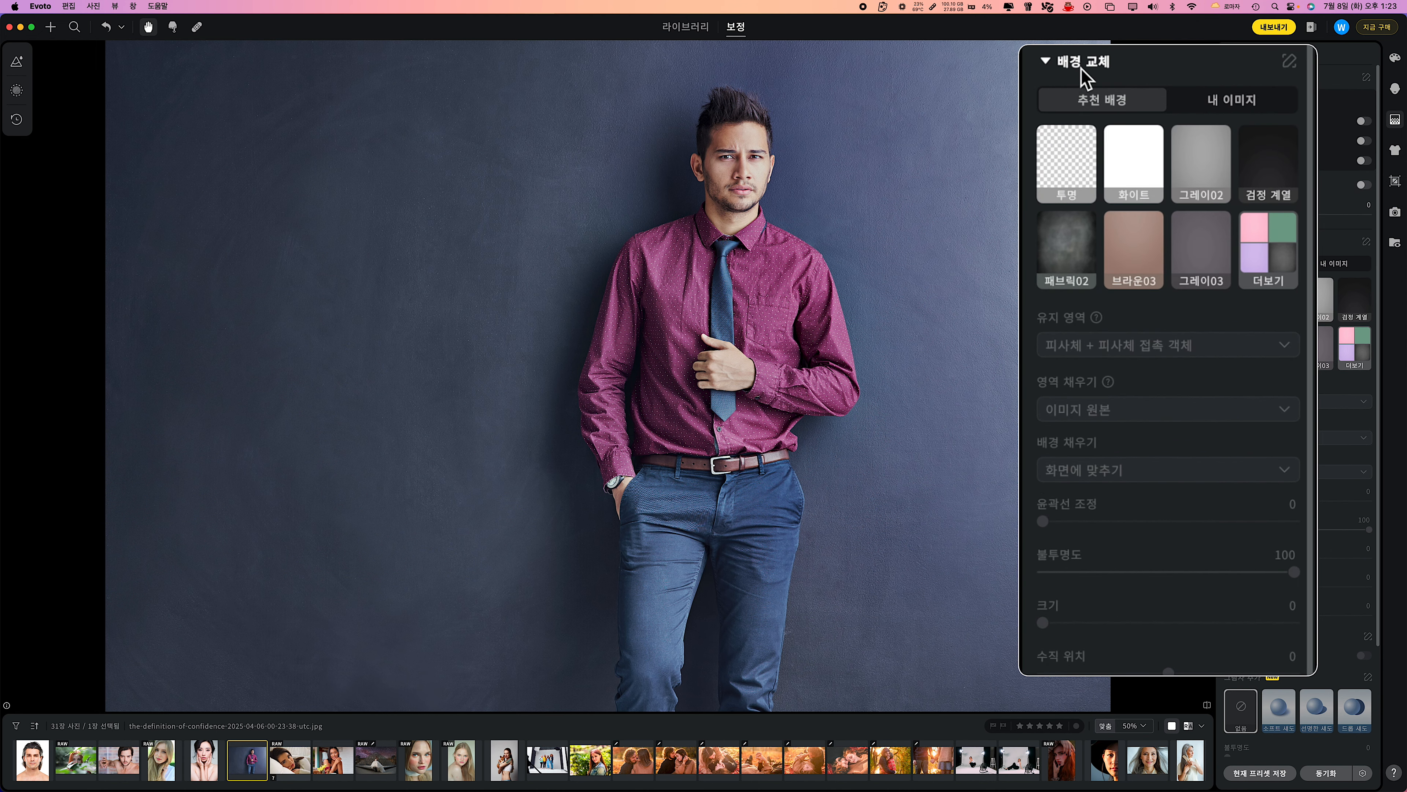
pyautogui.click(1066, 176)
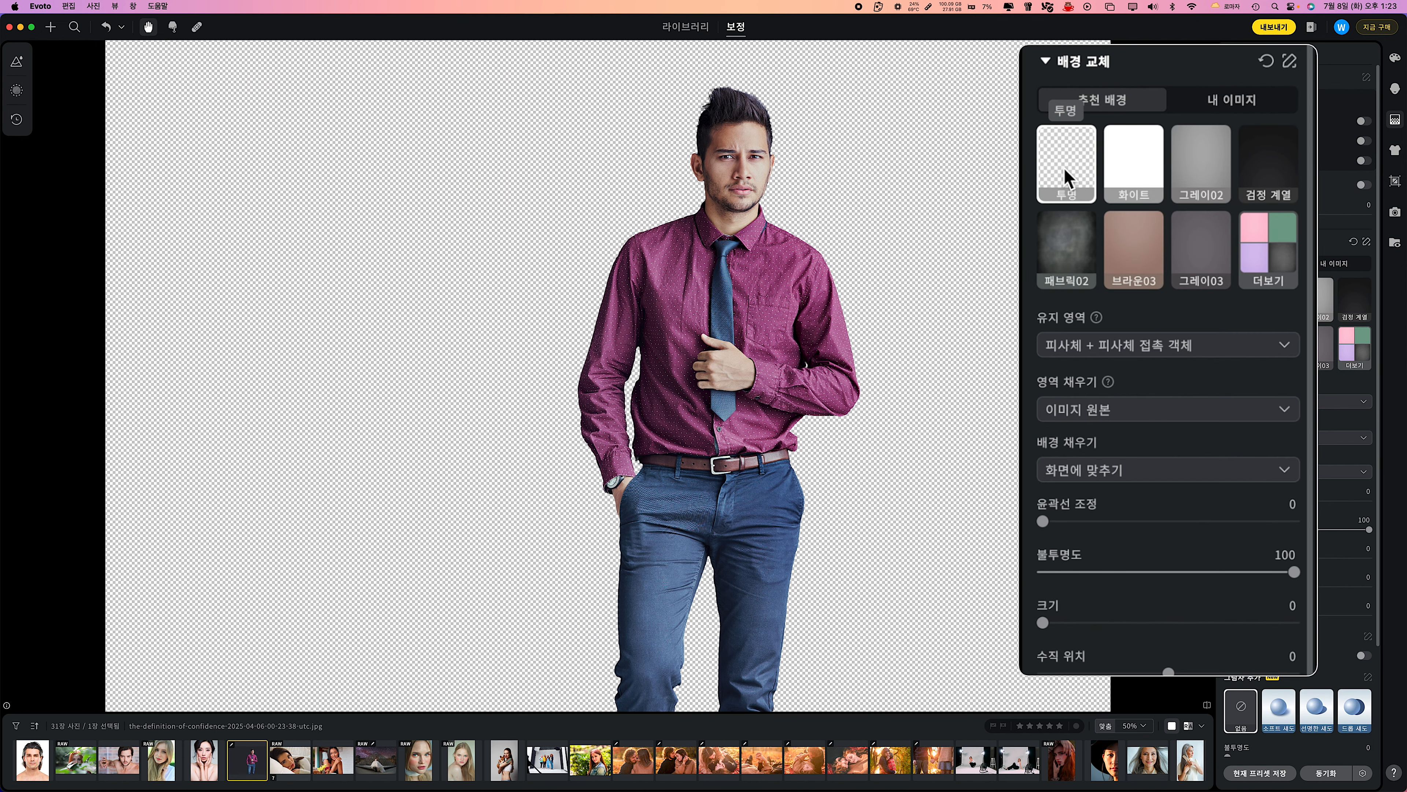
pyautogui.click(1144, 171)
pyautogui.click(1321, 303)
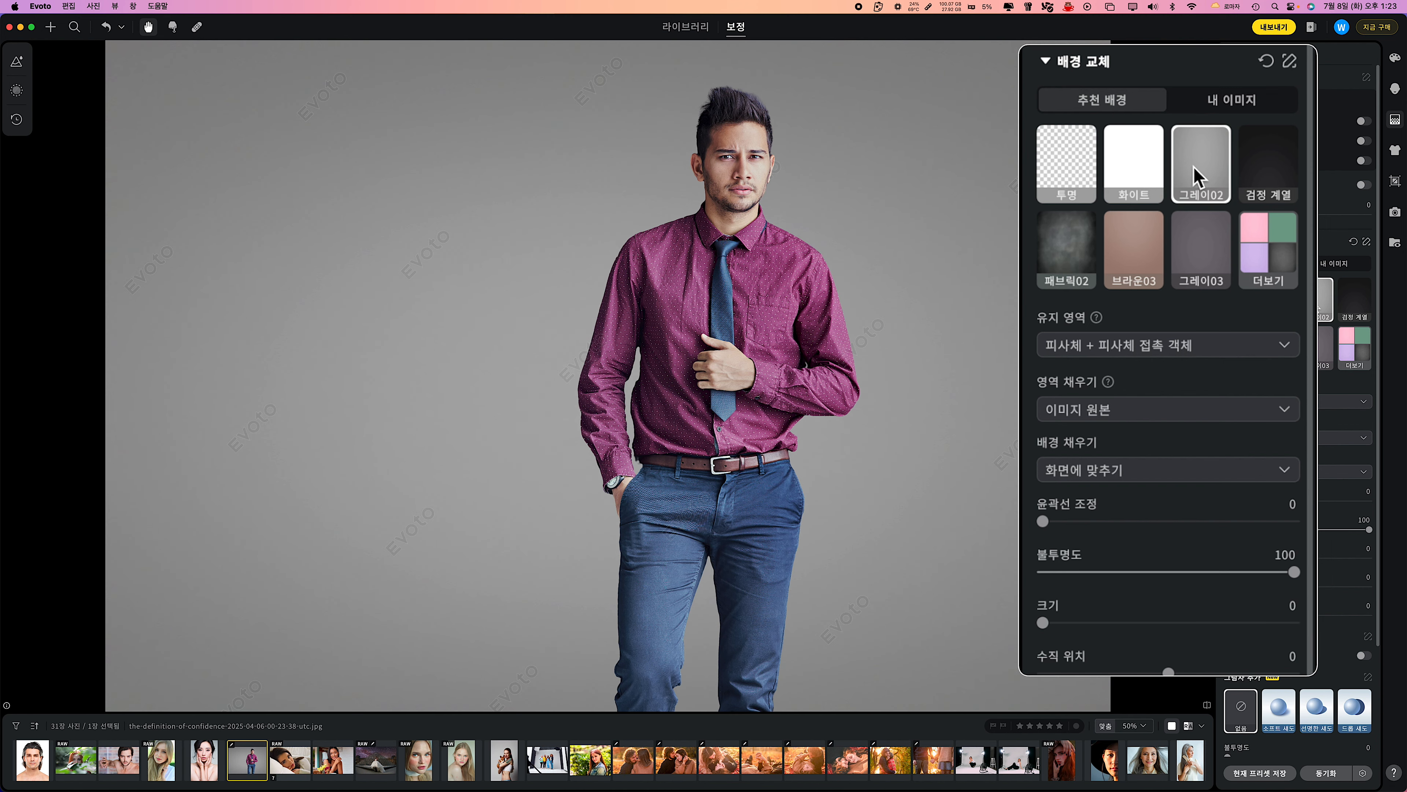
# Set the magenta-shirt photo's background to 패브릭02, turn on AI 그림자 유지, and compare the result with the original.
pyautogui.click(1350, 303)
pyautogui.click(1069, 244)
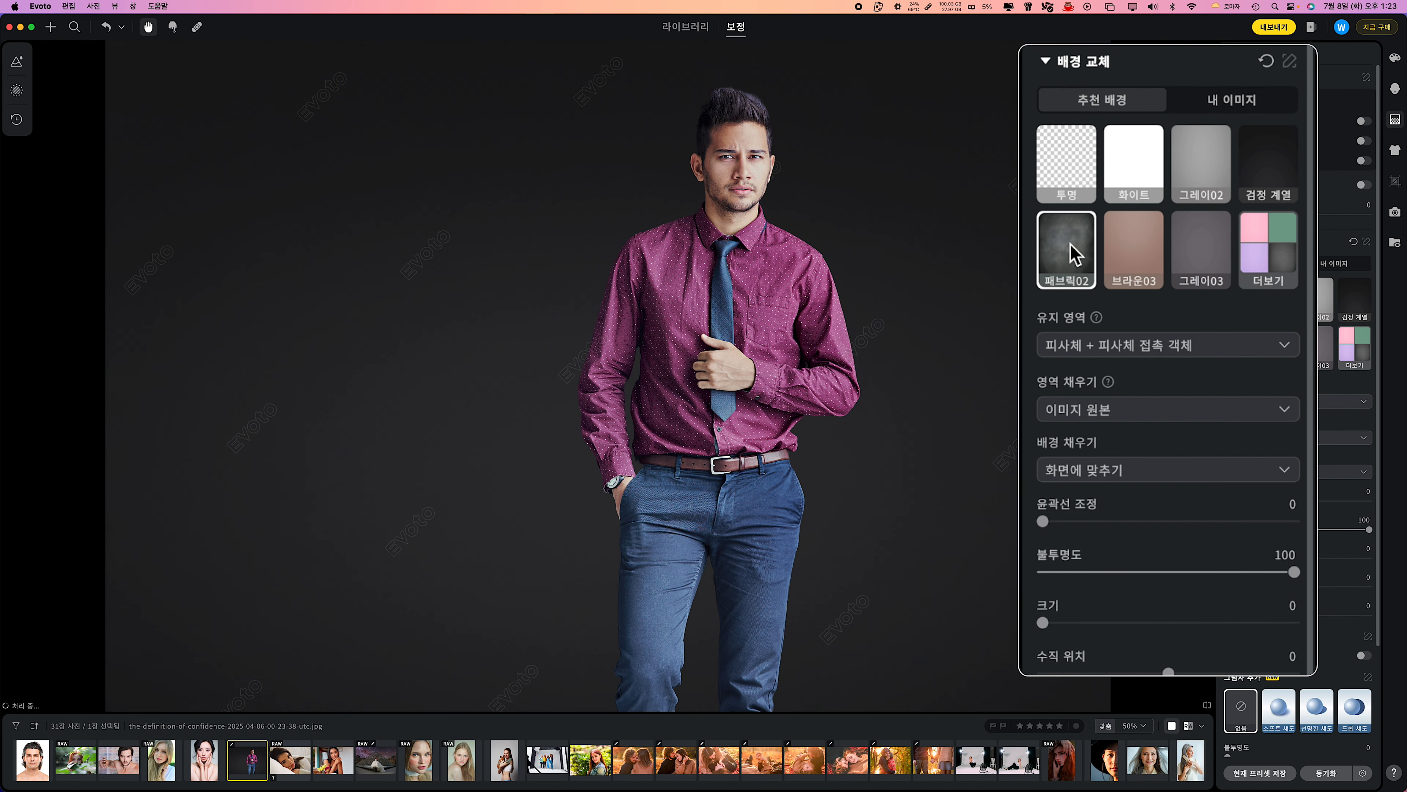
pyautogui.scroll(-5, 1072, 385)
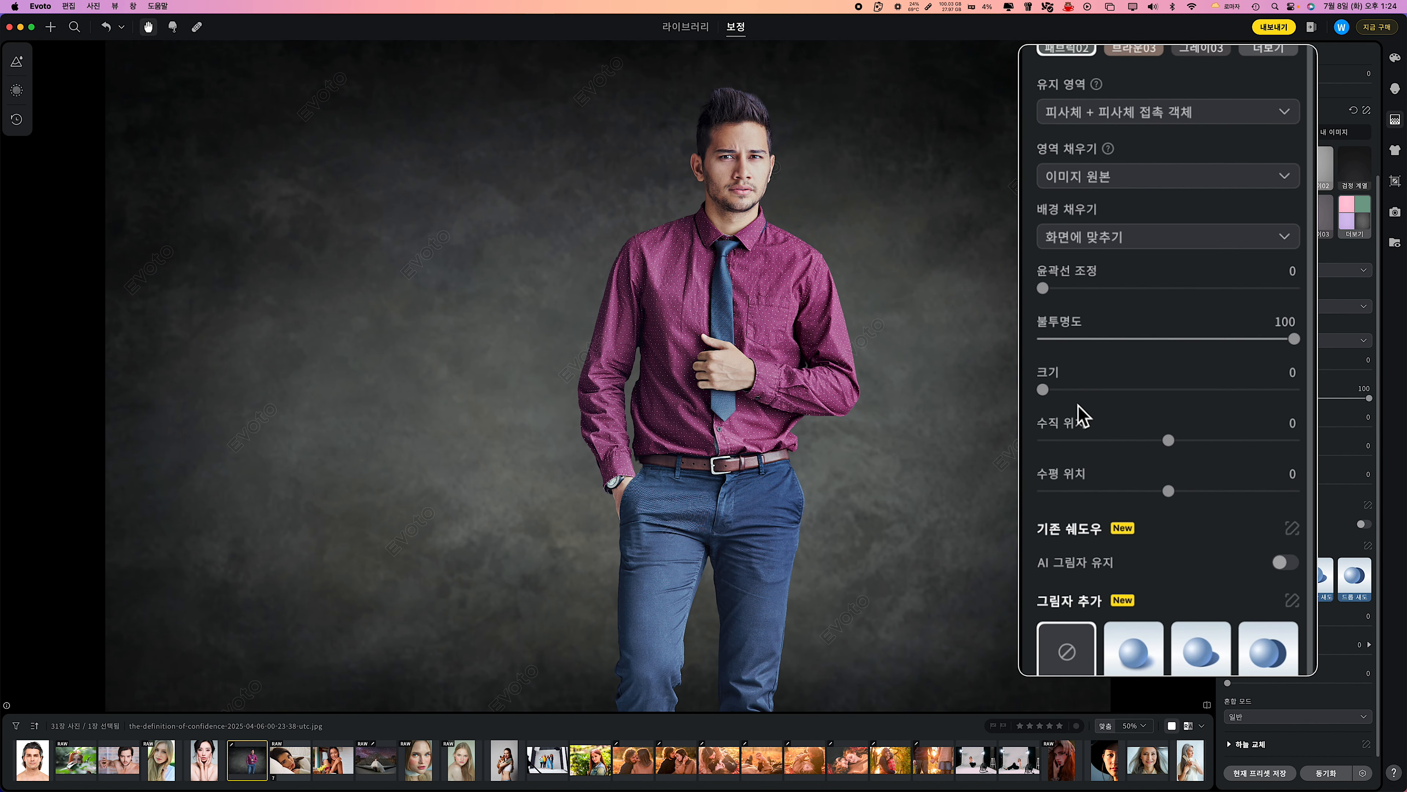
pyautogui.click(1363, 524)
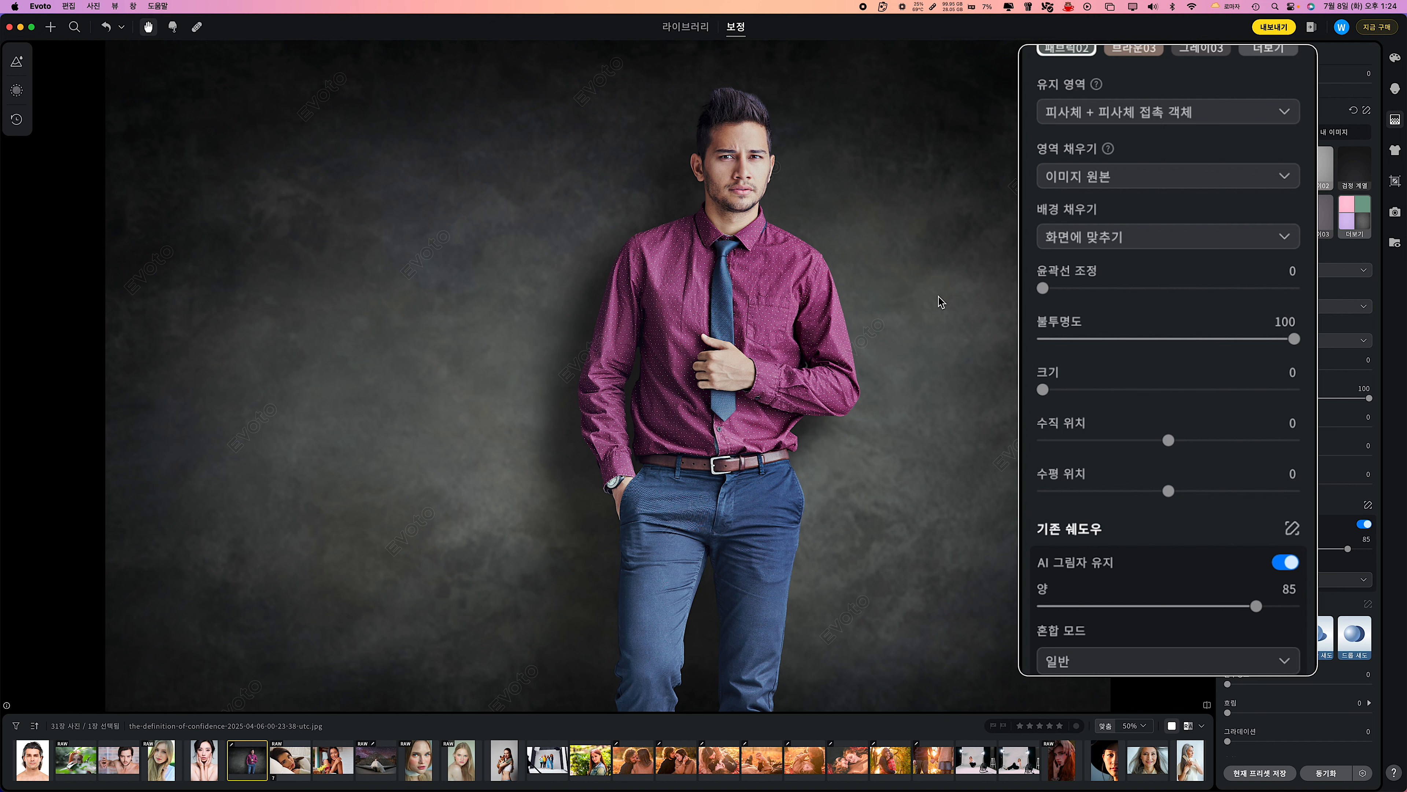
pyautogui.press('\\')
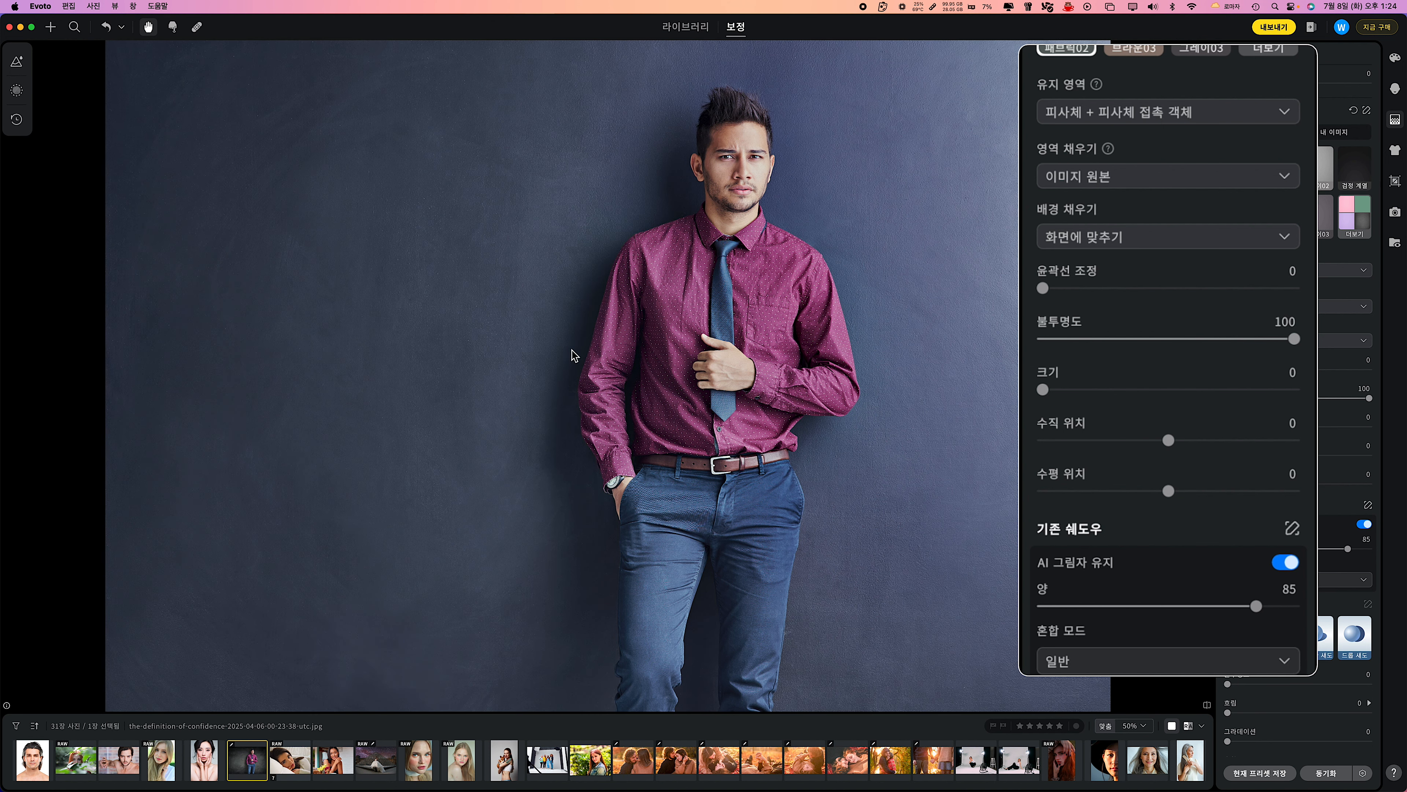
pyautogui.press('\\')
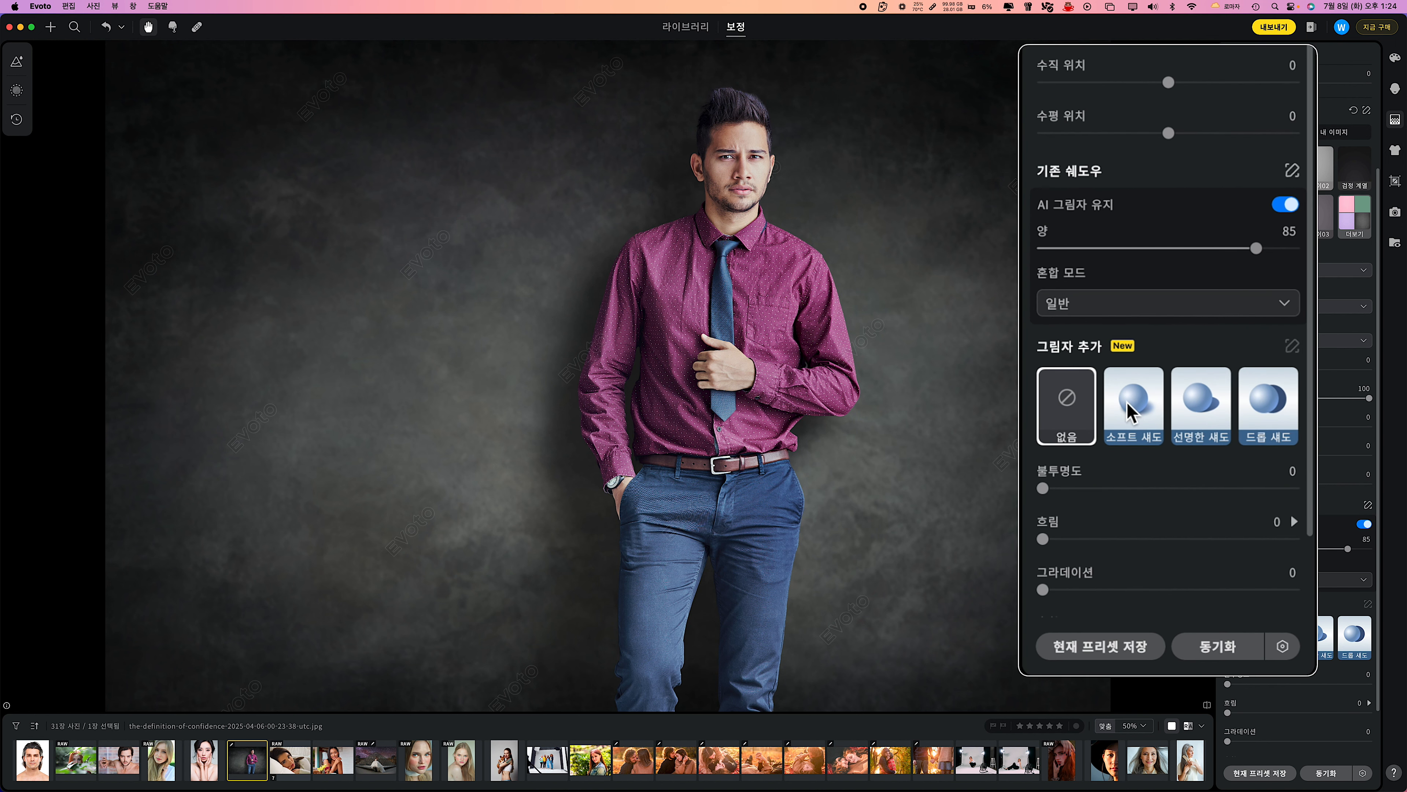
# Replace the kept AI shadow with a 드롭 섀도, raise its 흐림 and 불투명도, and compare with the original.
pyautogui.scroll(-2, 1196, 409)
pyautogui.click(1137, 303)
pyautogui.click(1268, 303)
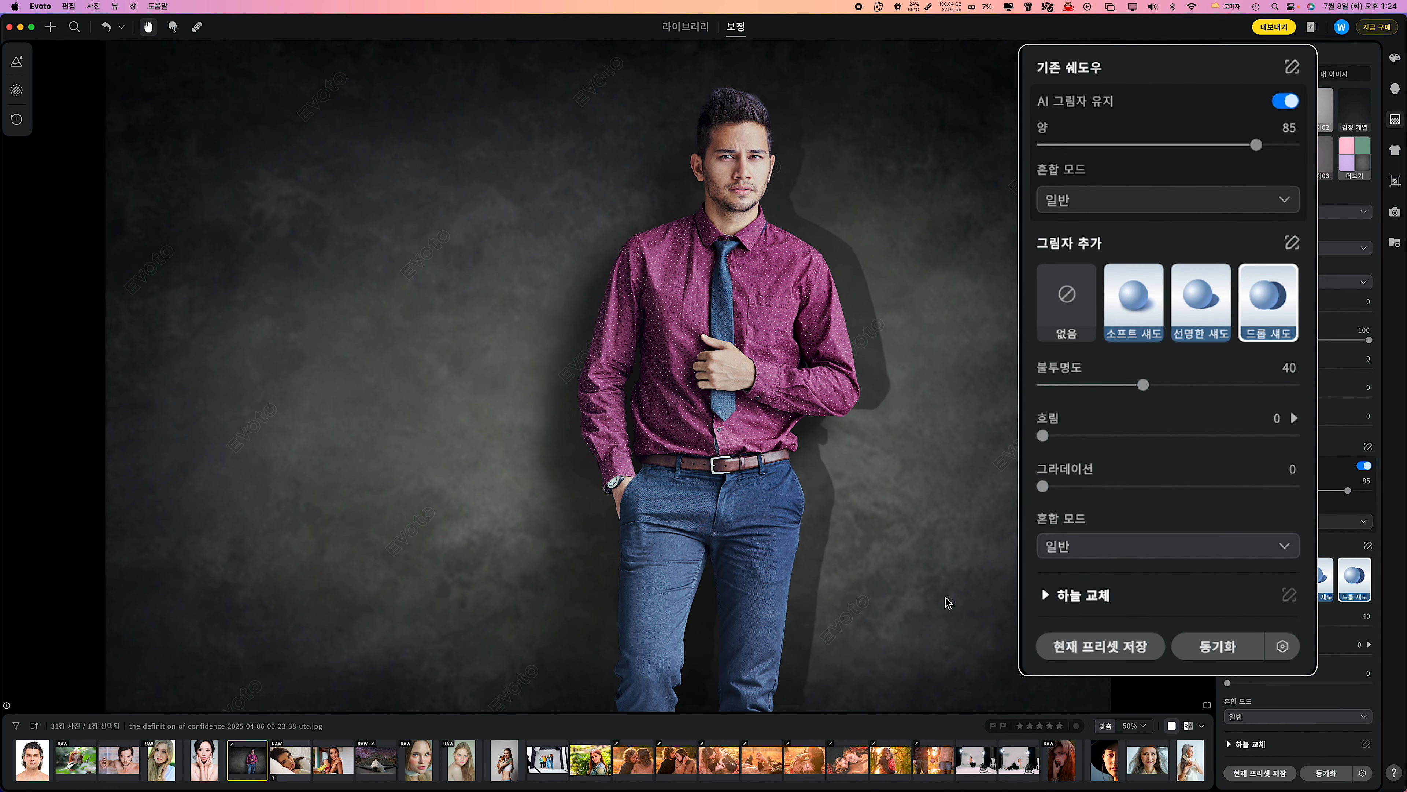
pyautogui.click(1287, 103)
pyautogui.moveTo(1042, 435); pyautogui.dragTo(1073, 436)
pyautogui.scroll(-1, 1200, 432)
pyautogui.moveTo(1144, 334); pyautogui.dragTo(1233, 335)
pyautogui.press('\\')
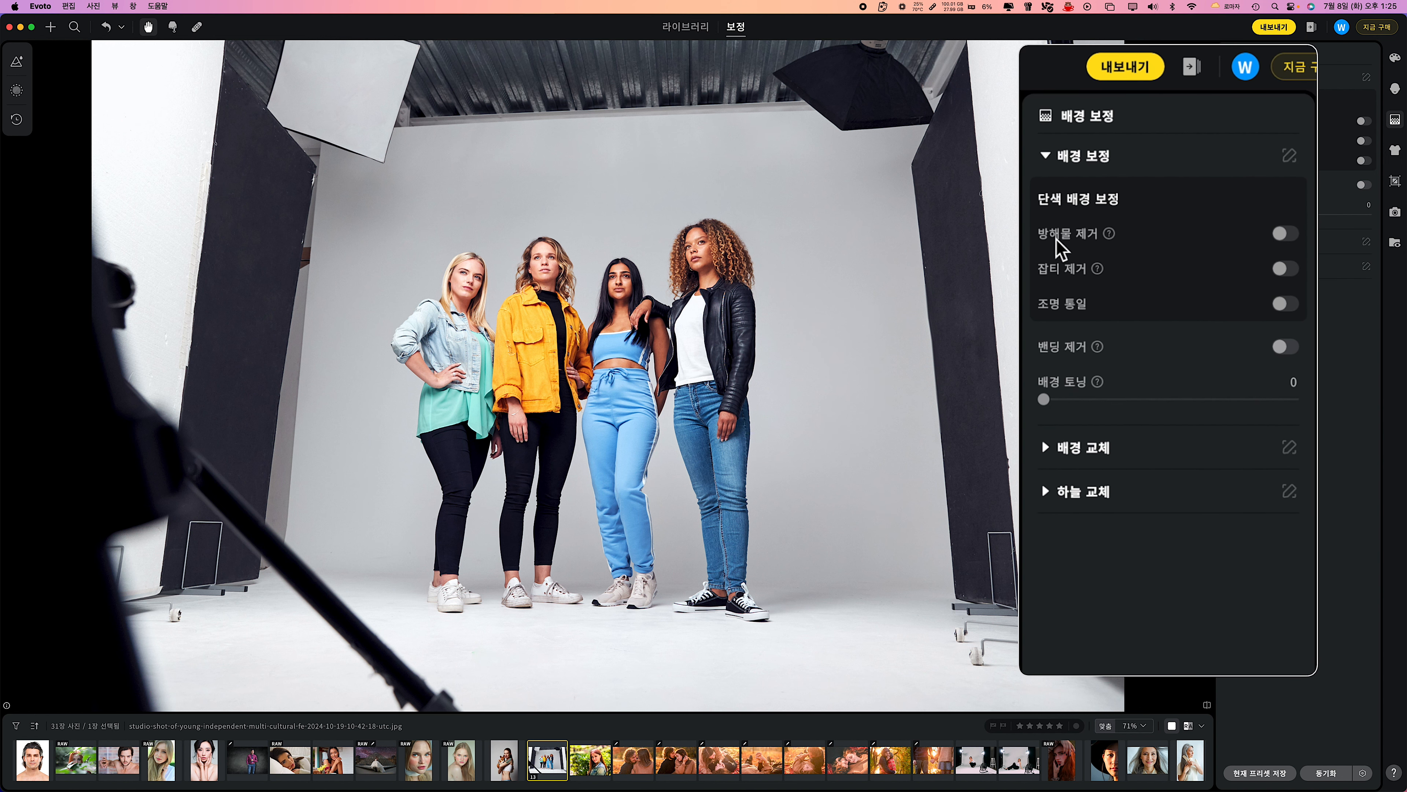
# Turn on 방해물 제거 for the studio photo of four women and compare it with the original.
pyautogui.click(1363, 124)
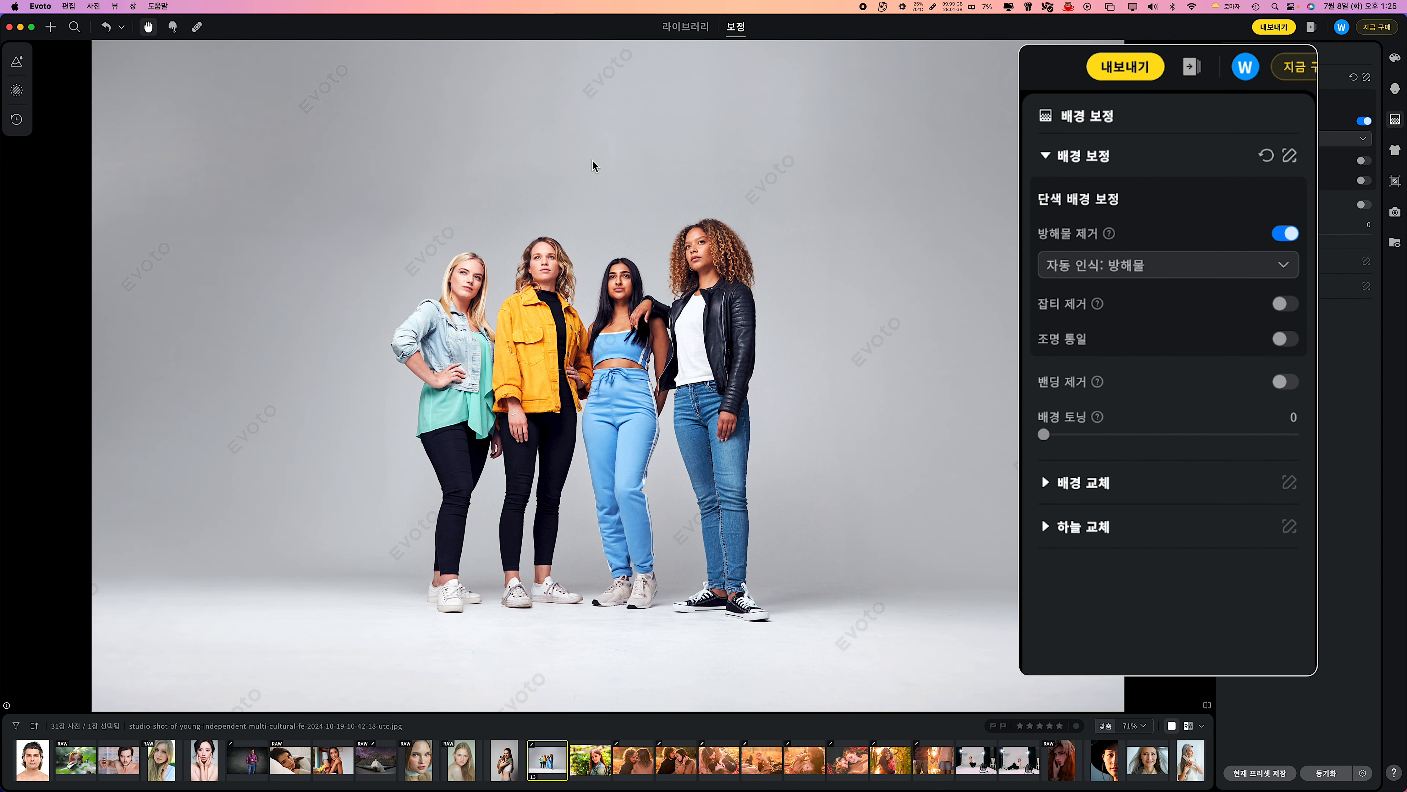
pyautogui.press('\\')
pyautogui.press('\\')
pyautogui.press('\\')
pyautogui.press('\\')
# Enable 잡티 제거 with 배경 및 땅 at 100 and 조명 통일 using 자동 인식: 단색 배경 on the group photo.
pyautogui.click(1364, 160)
pyautogui.click(1366, 200)
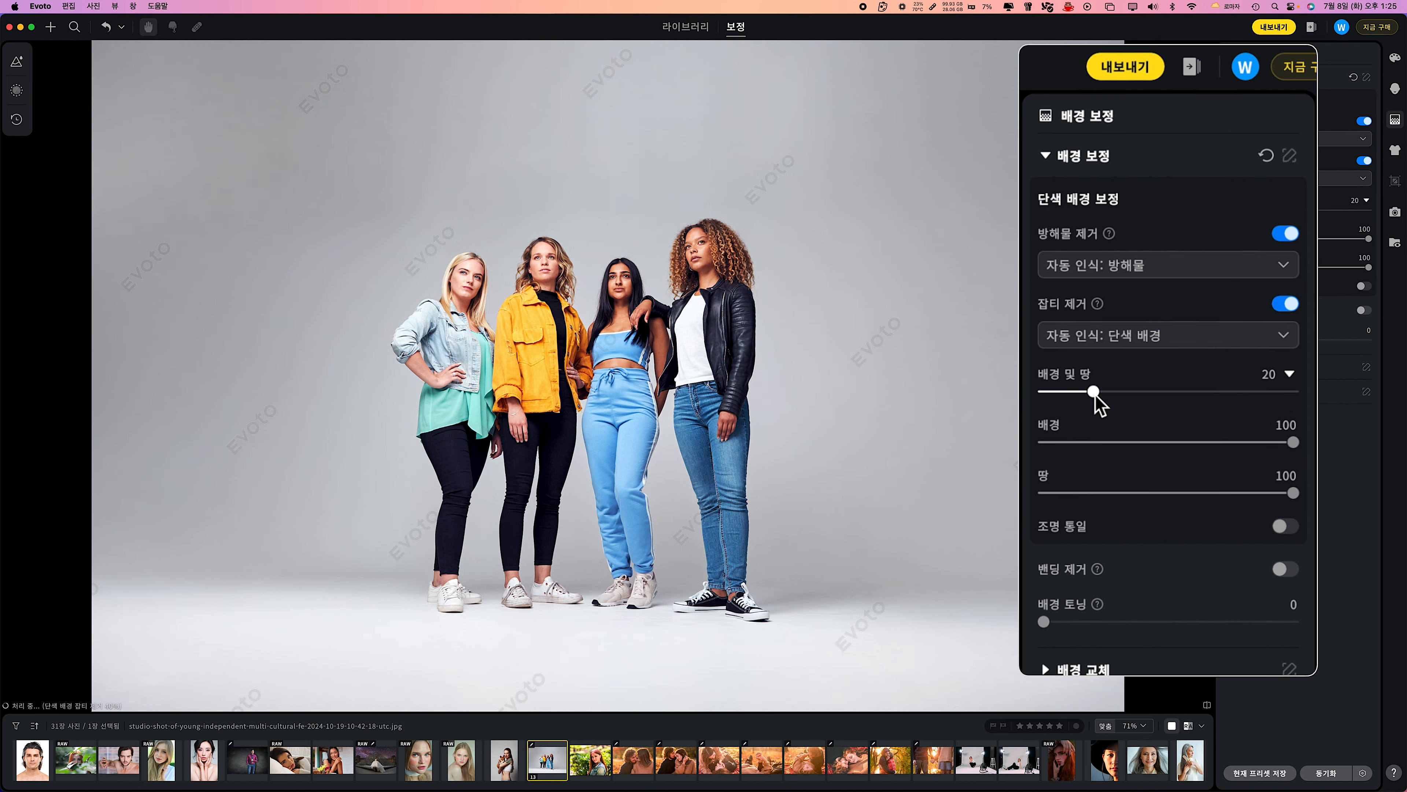
pyautogui.click(1364, 286)
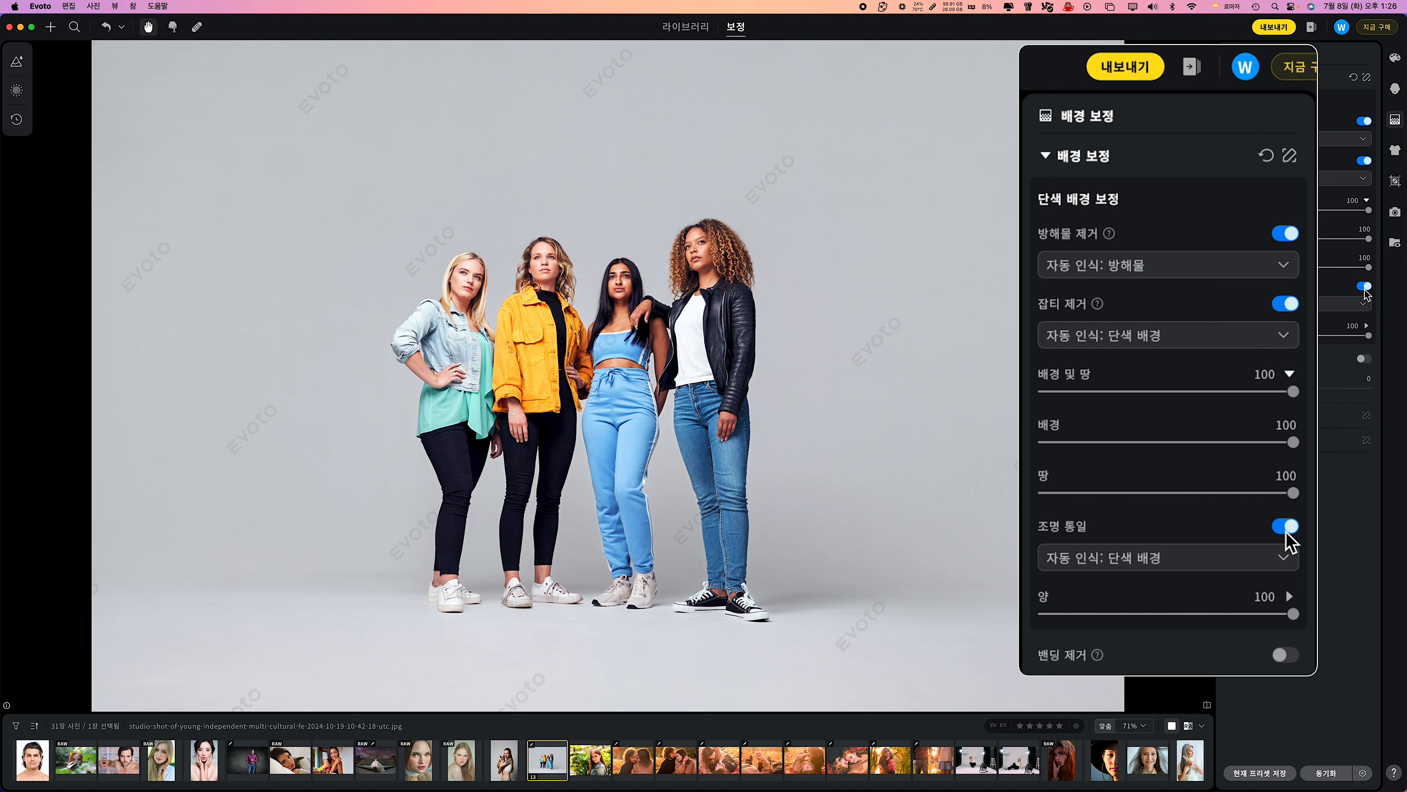
pyautogui.click(1285, 559)
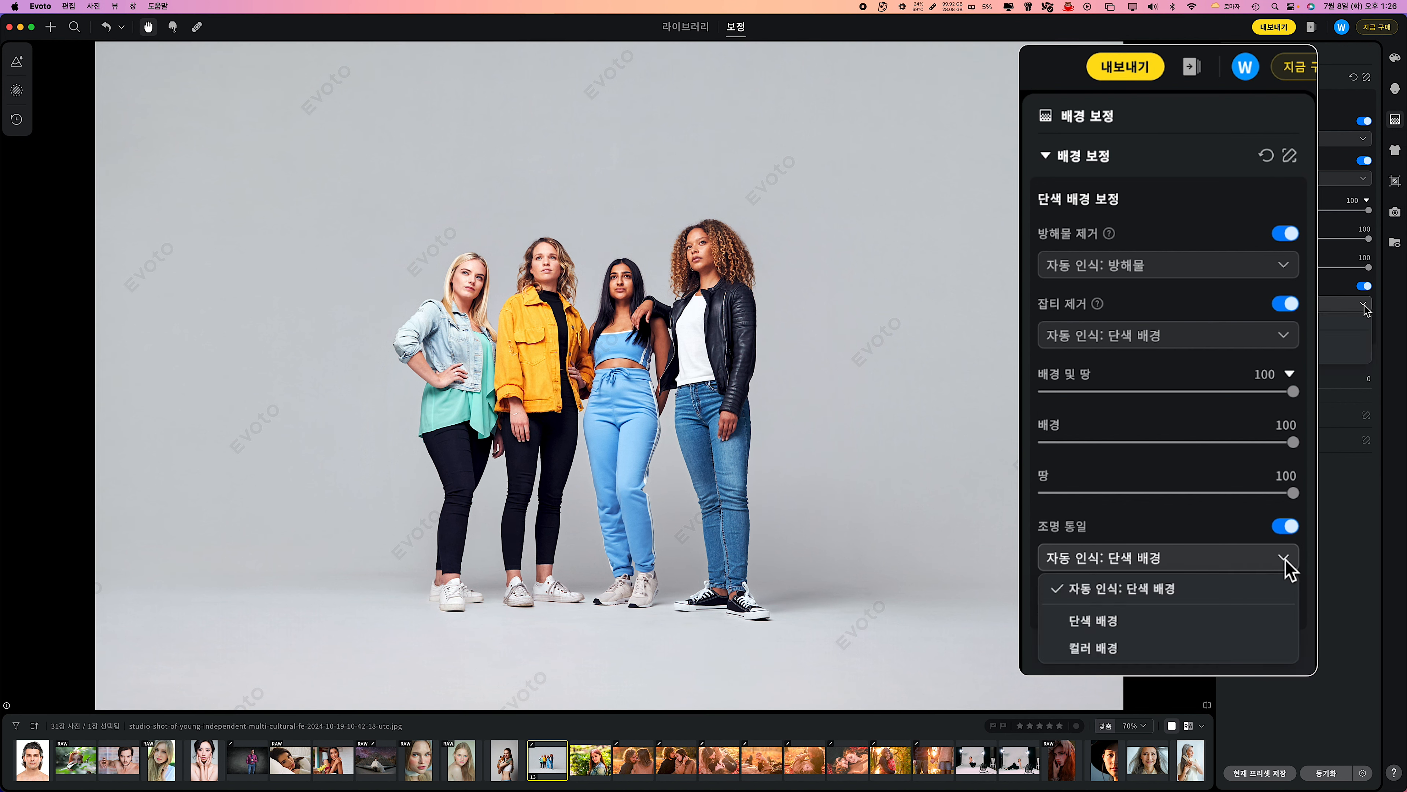
pyautogui.click(1109, 582)
pyautogui.moveTo(1293, 614)
pyautogui.mouseDown()
pyautogui.moveTo(1083, 618)
pyautogui.moveTo(1296, 618)
pyautogui.mouseUp()
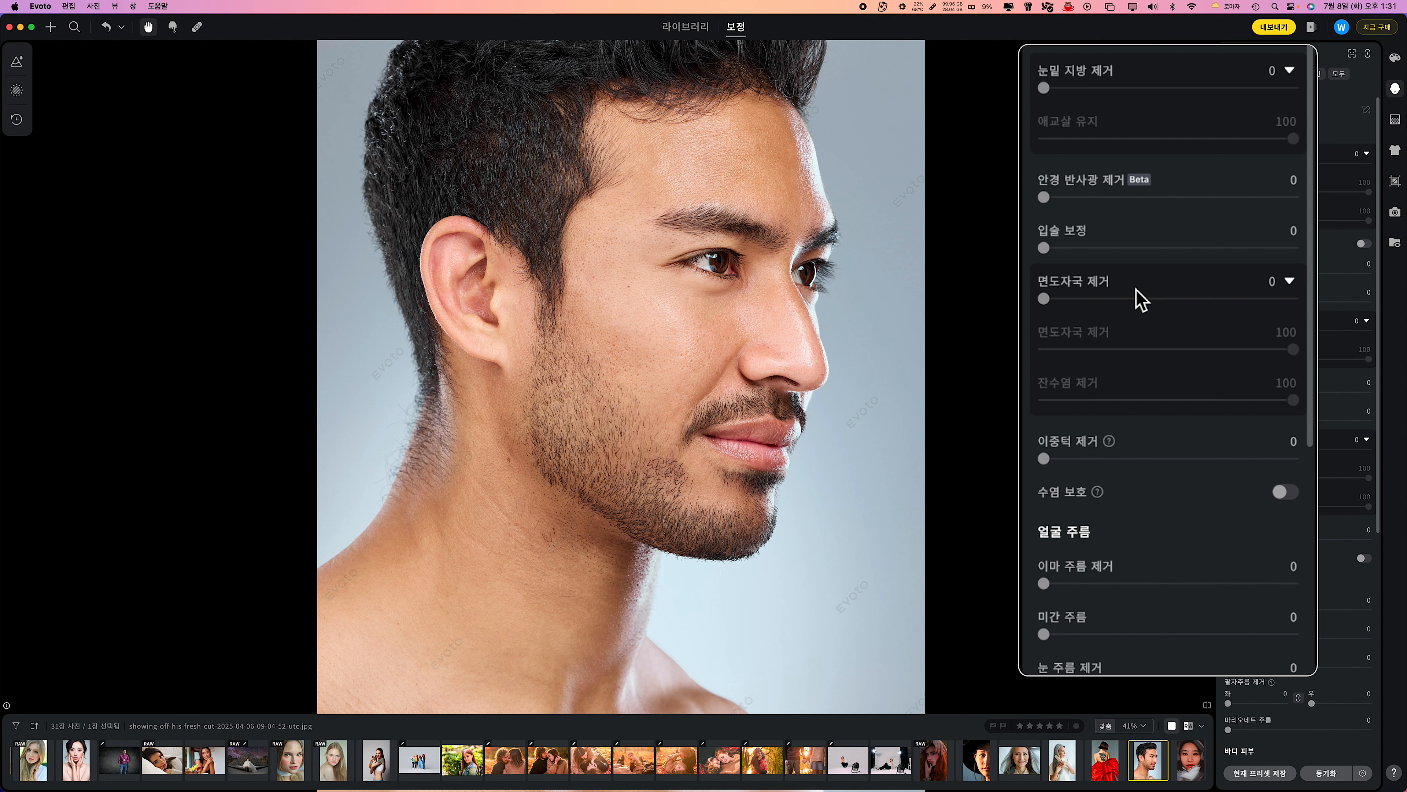
# Set 면도자국 제거 to 100 on the bearded man's profile photo and on the shirtless man's photo by the brick wall.
pyautogui.click(1048, 300)
pyautogui.moveTo(1048, 299); pyautogui.dragTo(1297, 299)
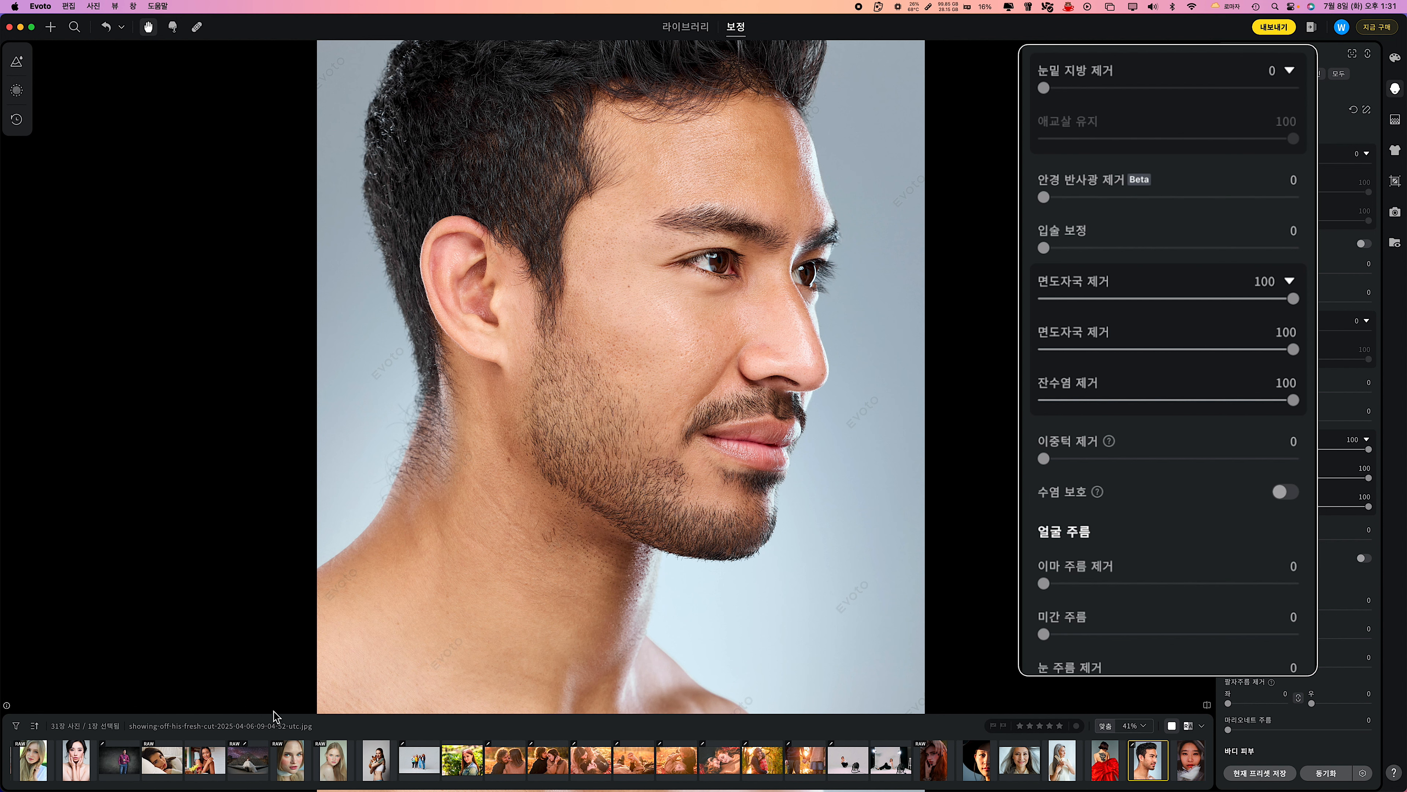
pyautogui.hscroll(-5, 122, 759)
pyautogui.click(116, 759)
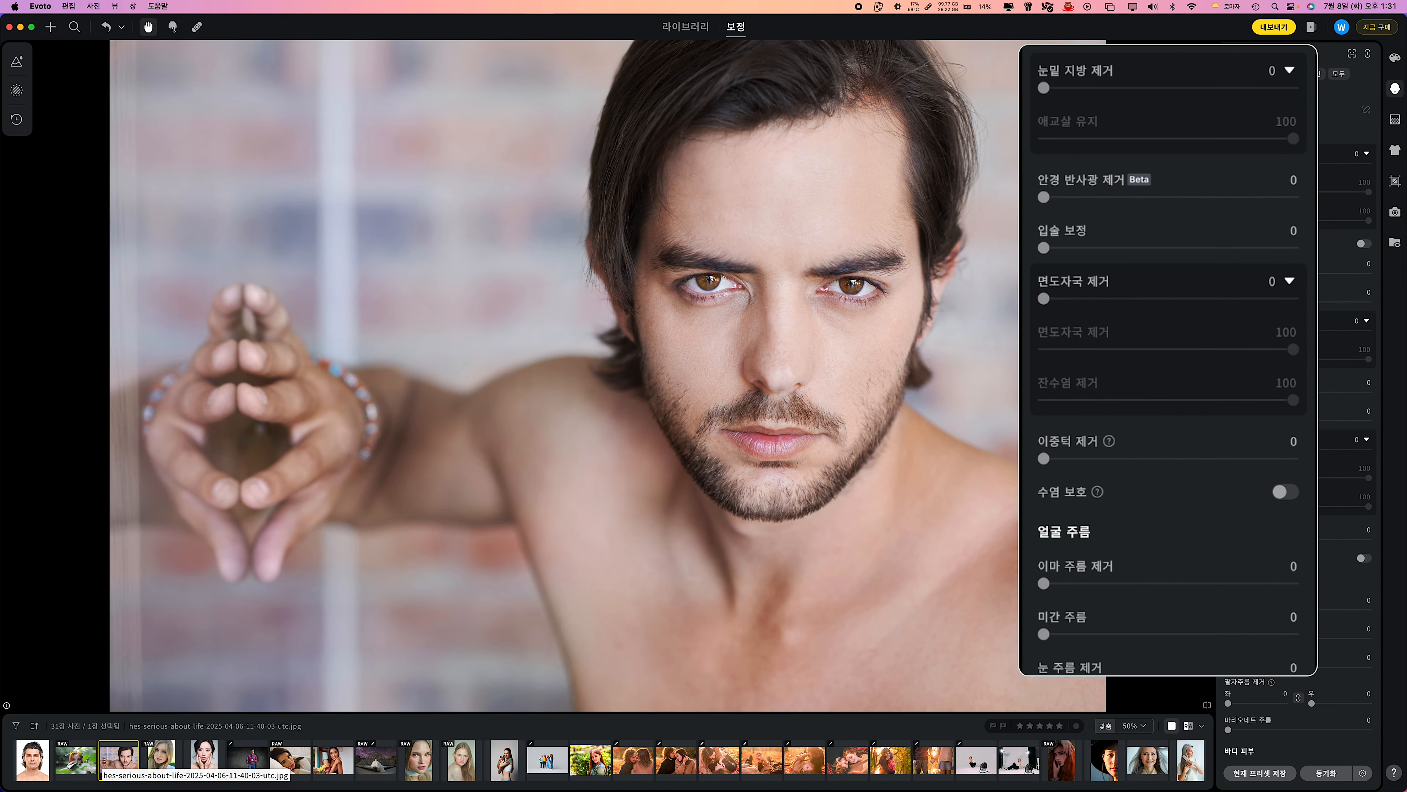
pyautogui.moveTo(1044, 299); pyautogui.dragTo(1296, 299)
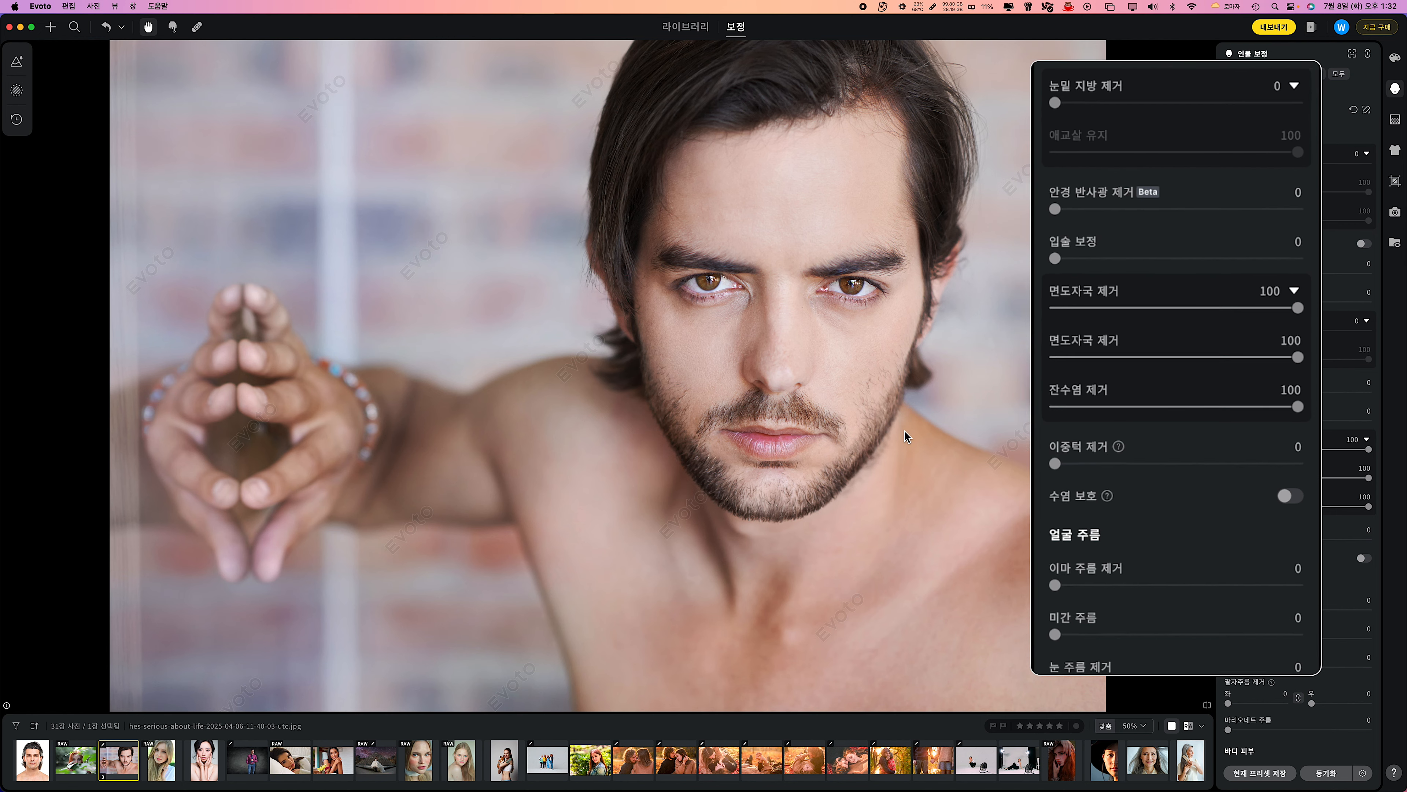
# Apply 면도자국 제거 to the clean-shaven man on the white background, trying 100 and settling on 79.
pyautogui.click(33, 759)
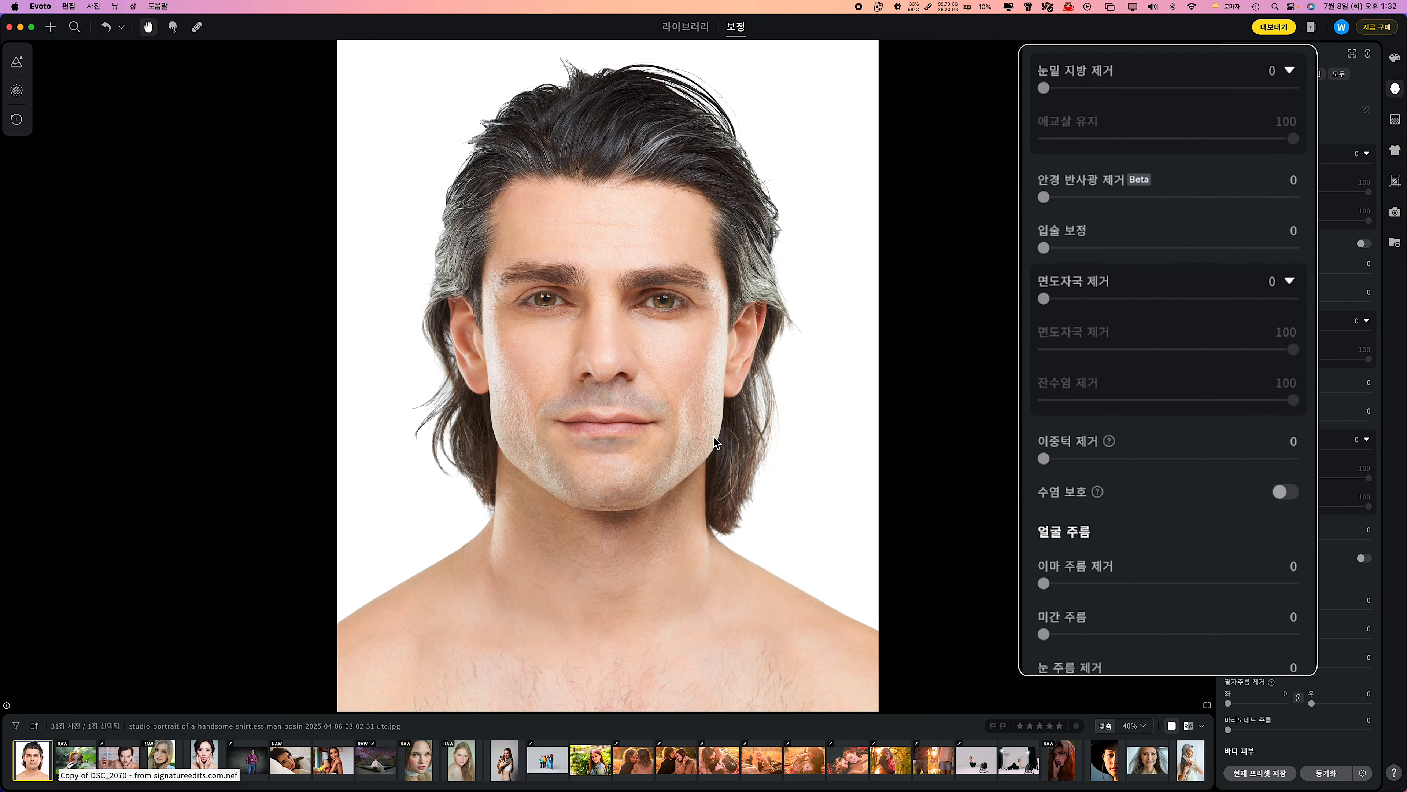
pyautogui.scroll(5, 714, 436)
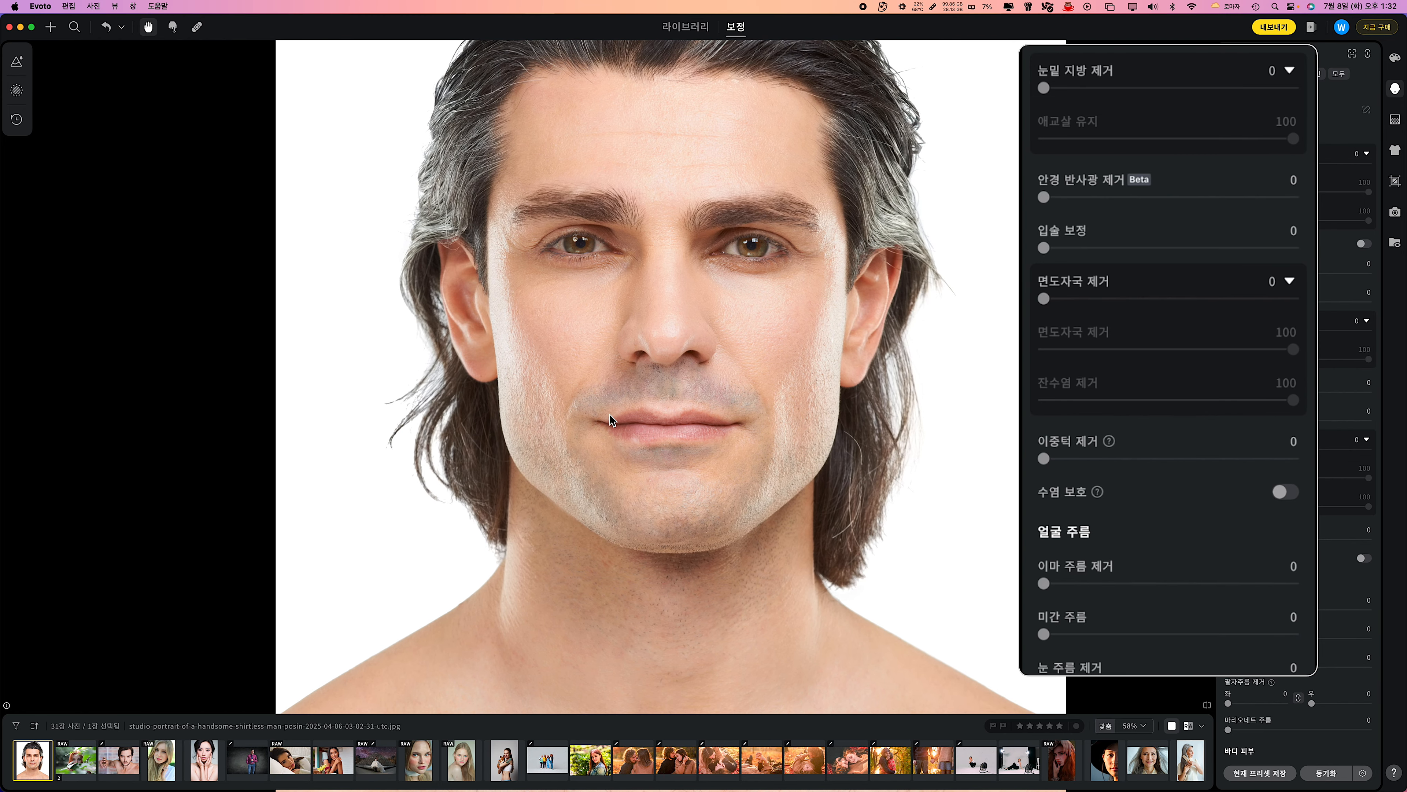
pyautogui.moveTo(1059, 299); pyautogui.dragTo(1295, 300)
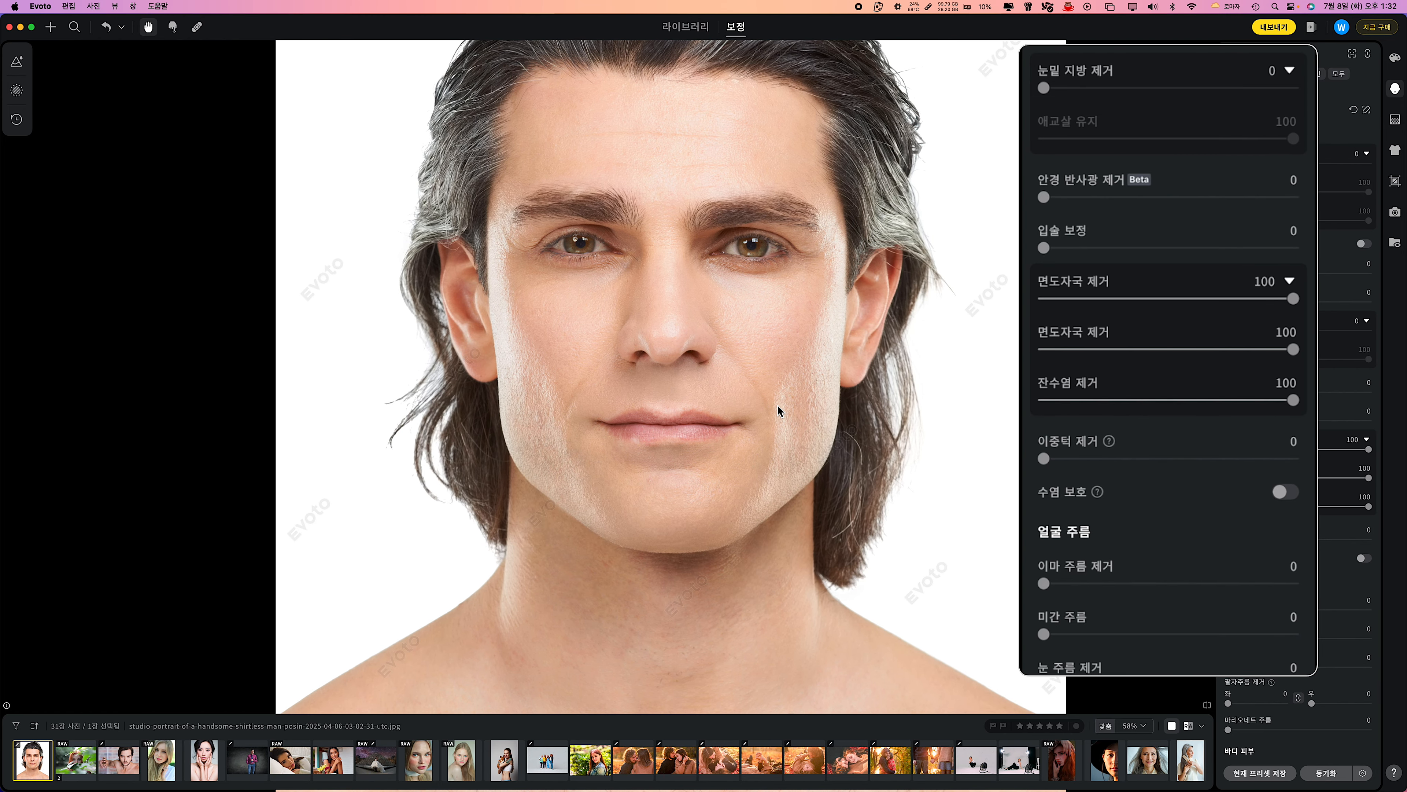
pyautogui.moveTo(1369, 450); pyautogui.dragTo(1339, 450)
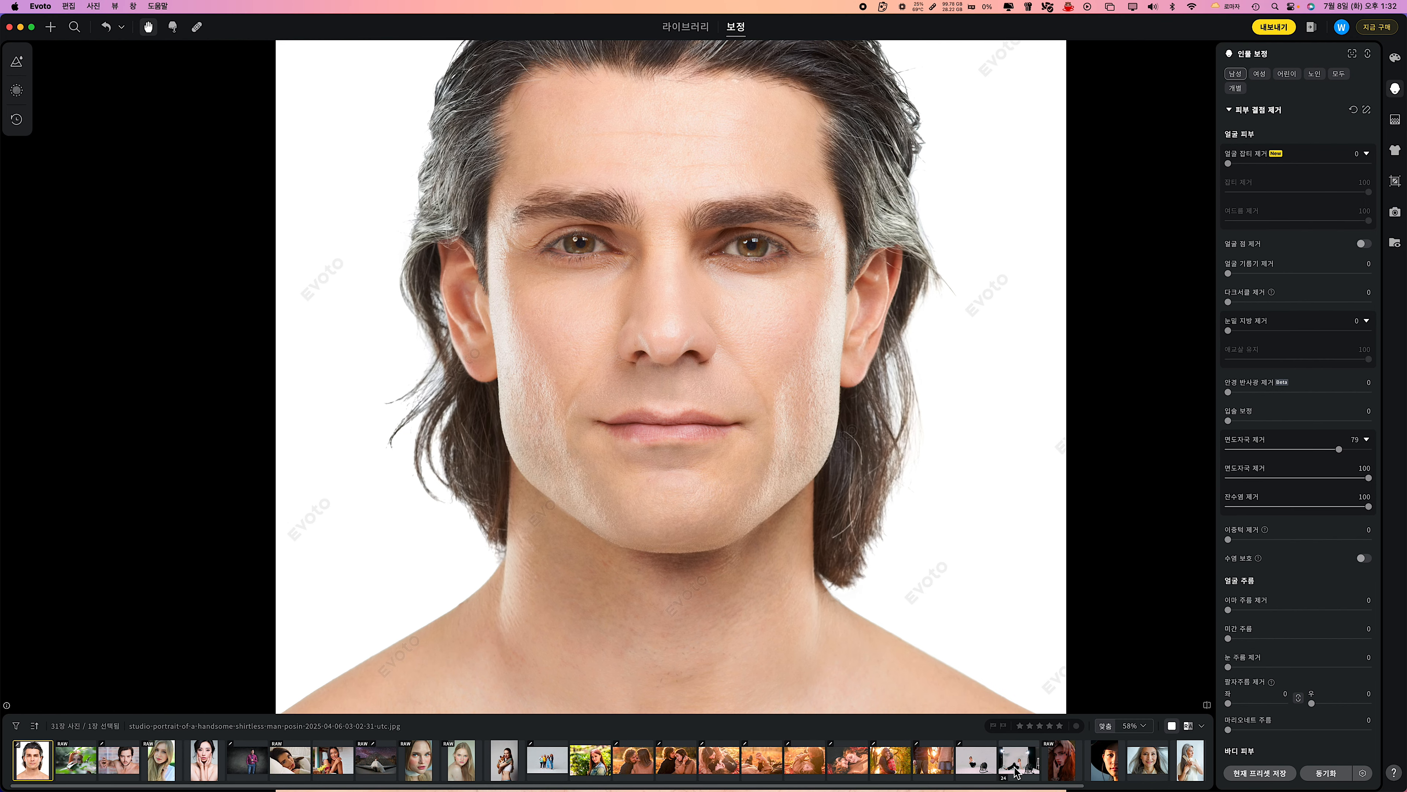
# Raise 면도자국 제거 close to maximum on the close-up of the woman in the plaid scarf.
pyautogui.click(331, 760)
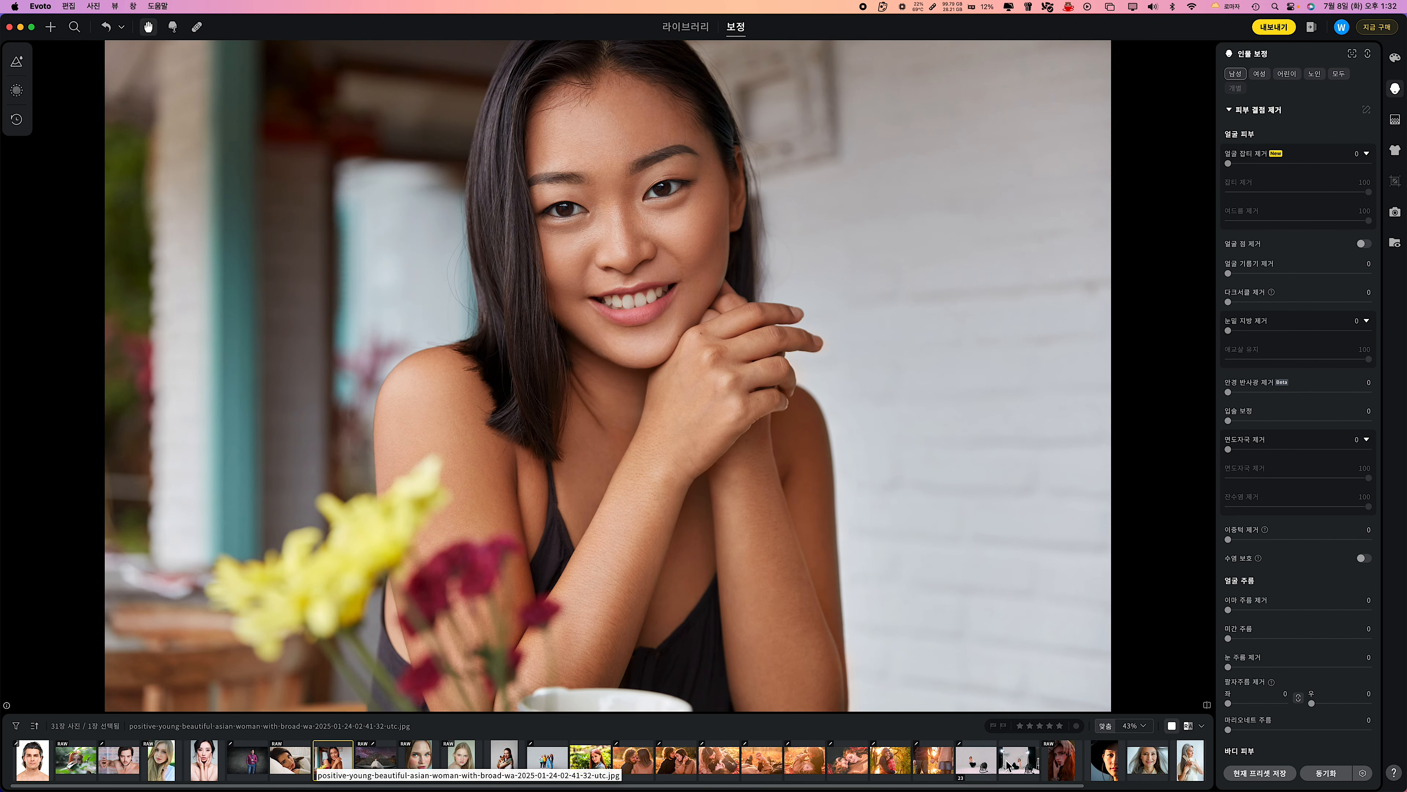
pyautogui.hscroll(3, 1154, 767)
pyautogui.click(1183, 761)
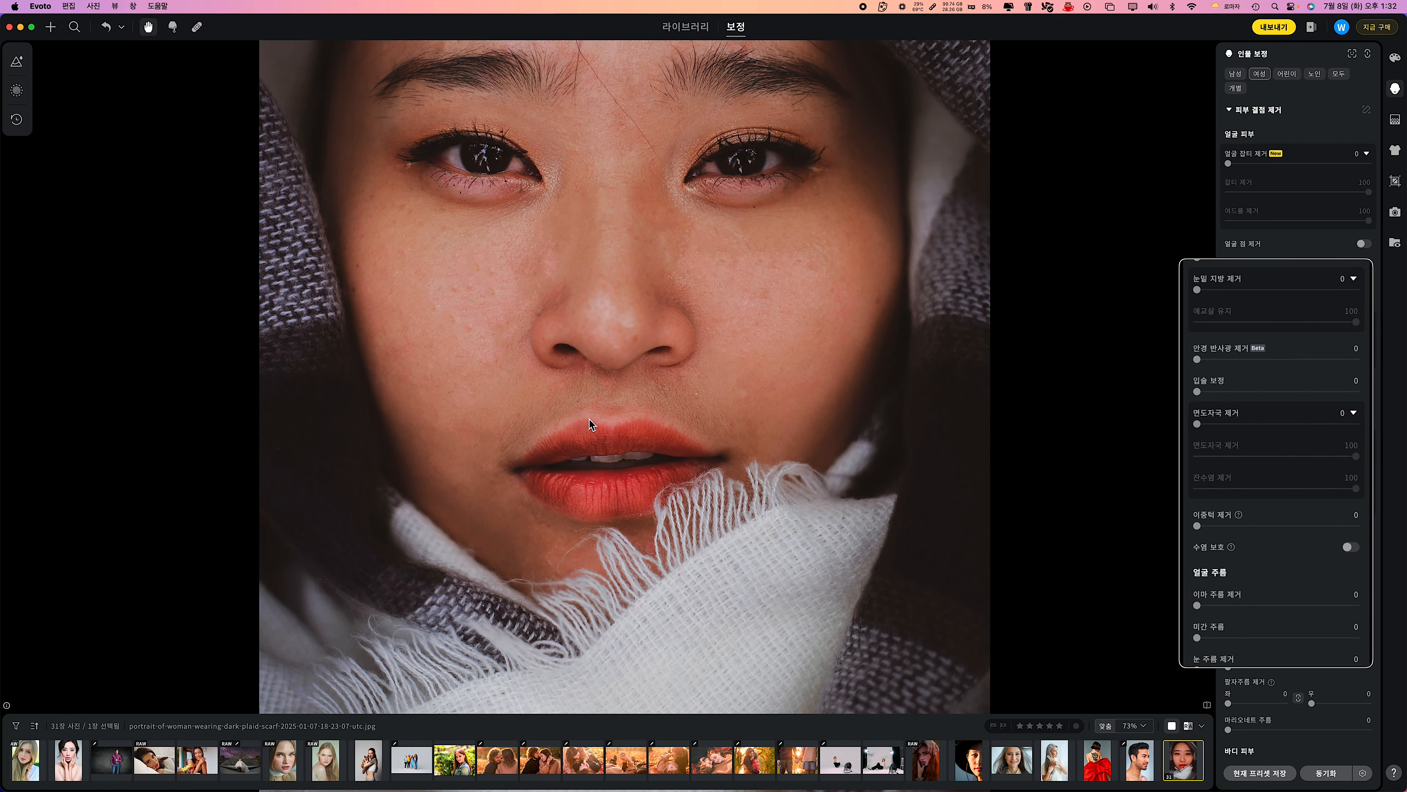
pyautogui.scroll(3, 720, 416)
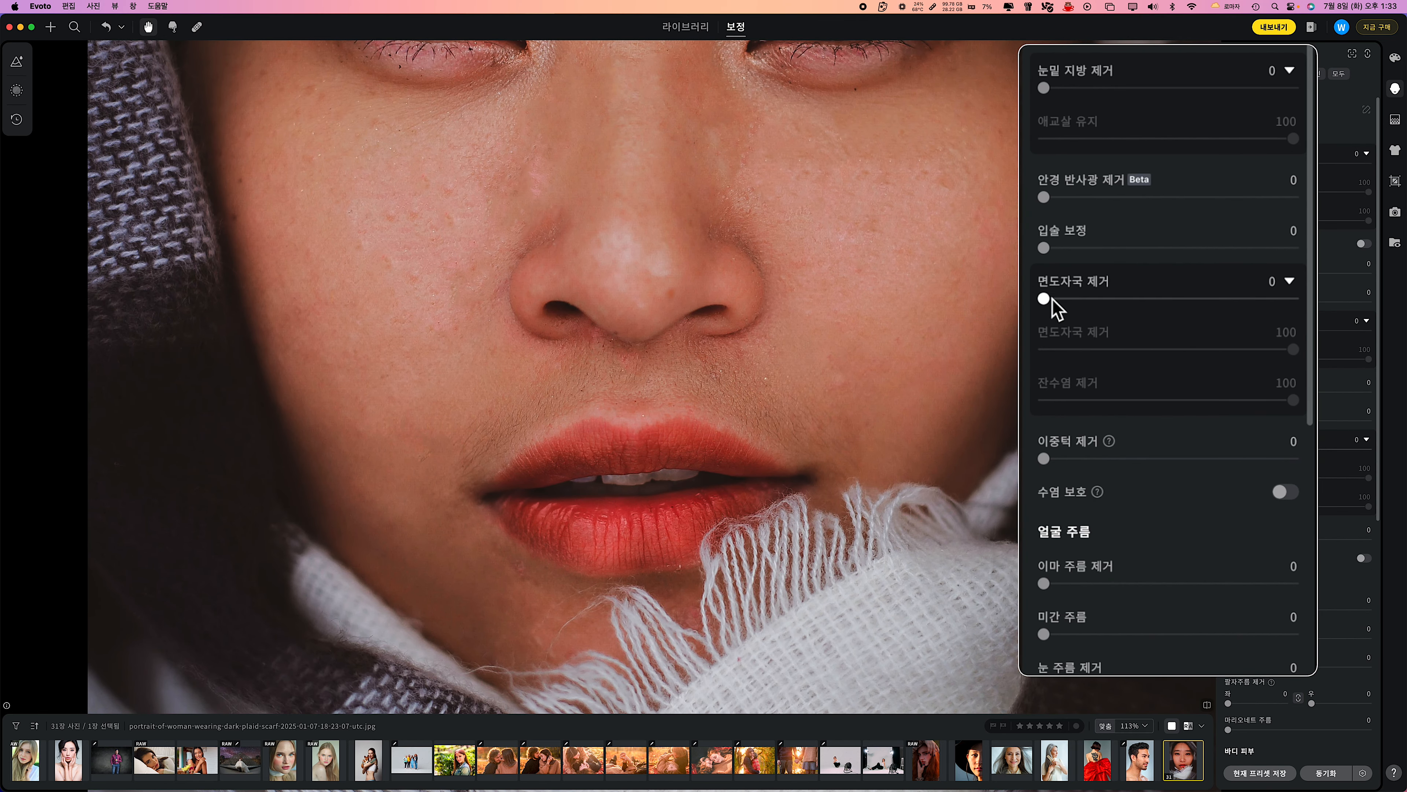
pyautogui.moveTo(1047, 300); pyautogui.dragTo(1291, 300)
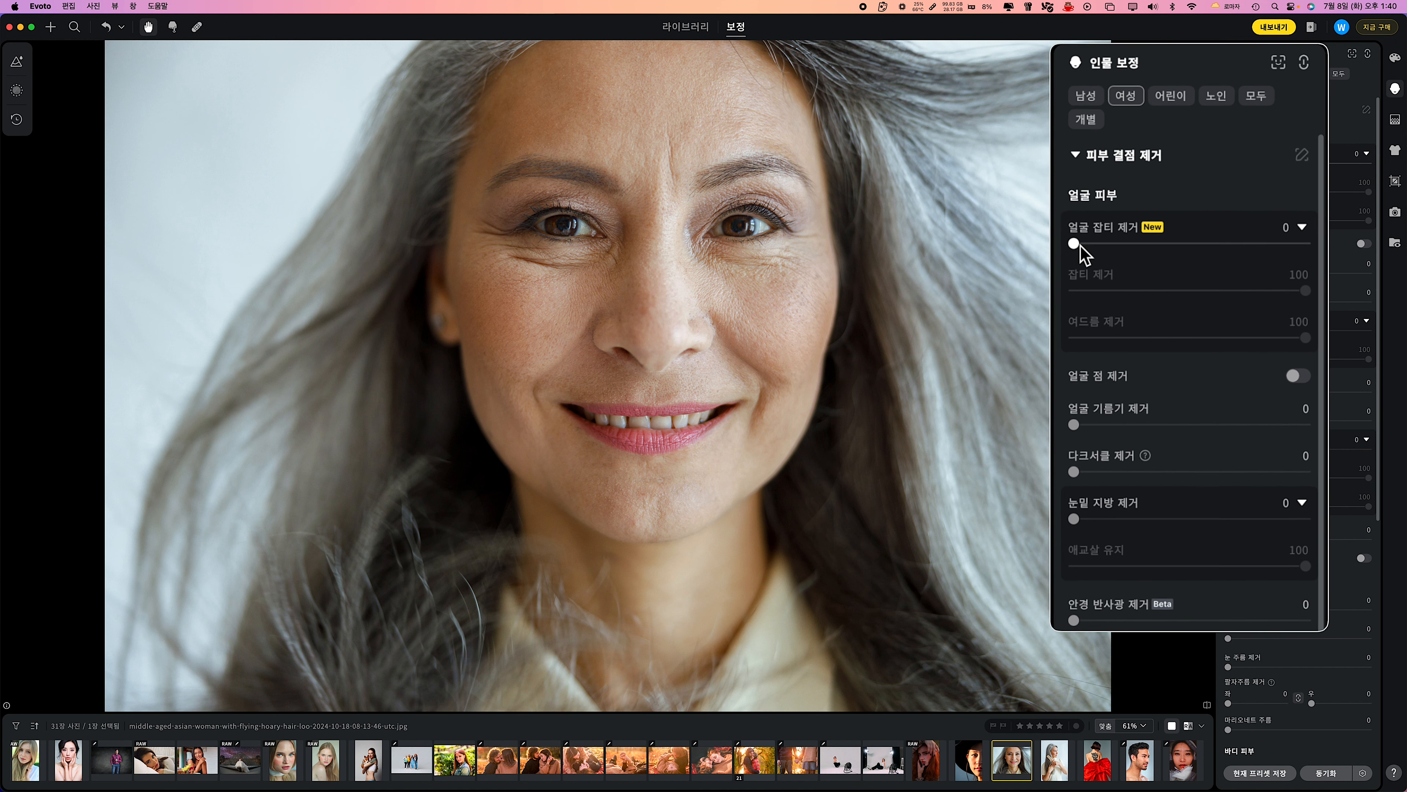
# Set 얼굴 잡티 제거 to 93, 다크서클 제거 to 72, 눈밑 지방 제거 to 90 and 입술 보정 to 19 for the grey-haired woman.
pyautogui.moveTo(1229, 164); pyautogui.dragTo(1361, 166)
pyautogui.moveTo(1231, 302); pyautogui.dragTo(1328, 302)
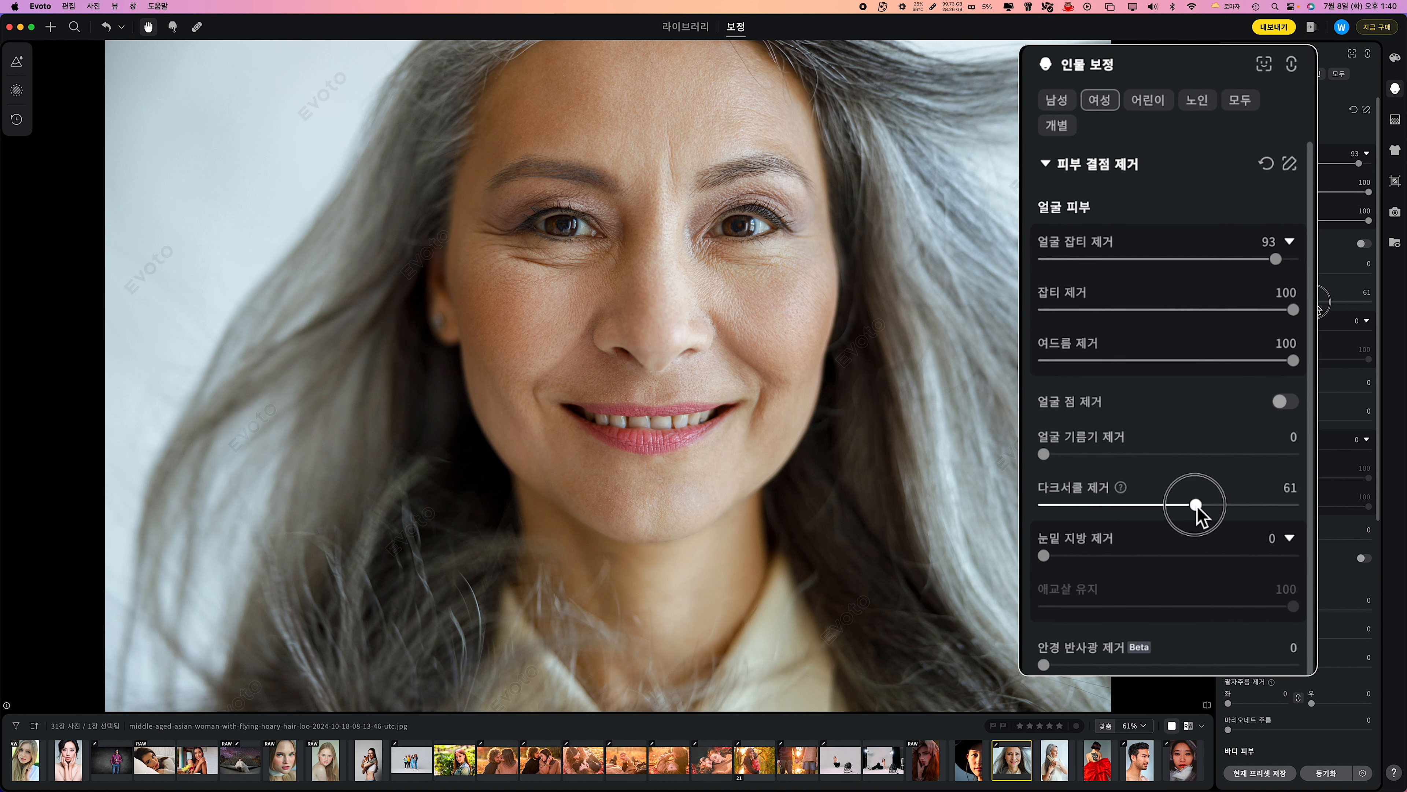
pyautogui.moveTo(1231, 330); pyautogui.dragTo(1340, 333)
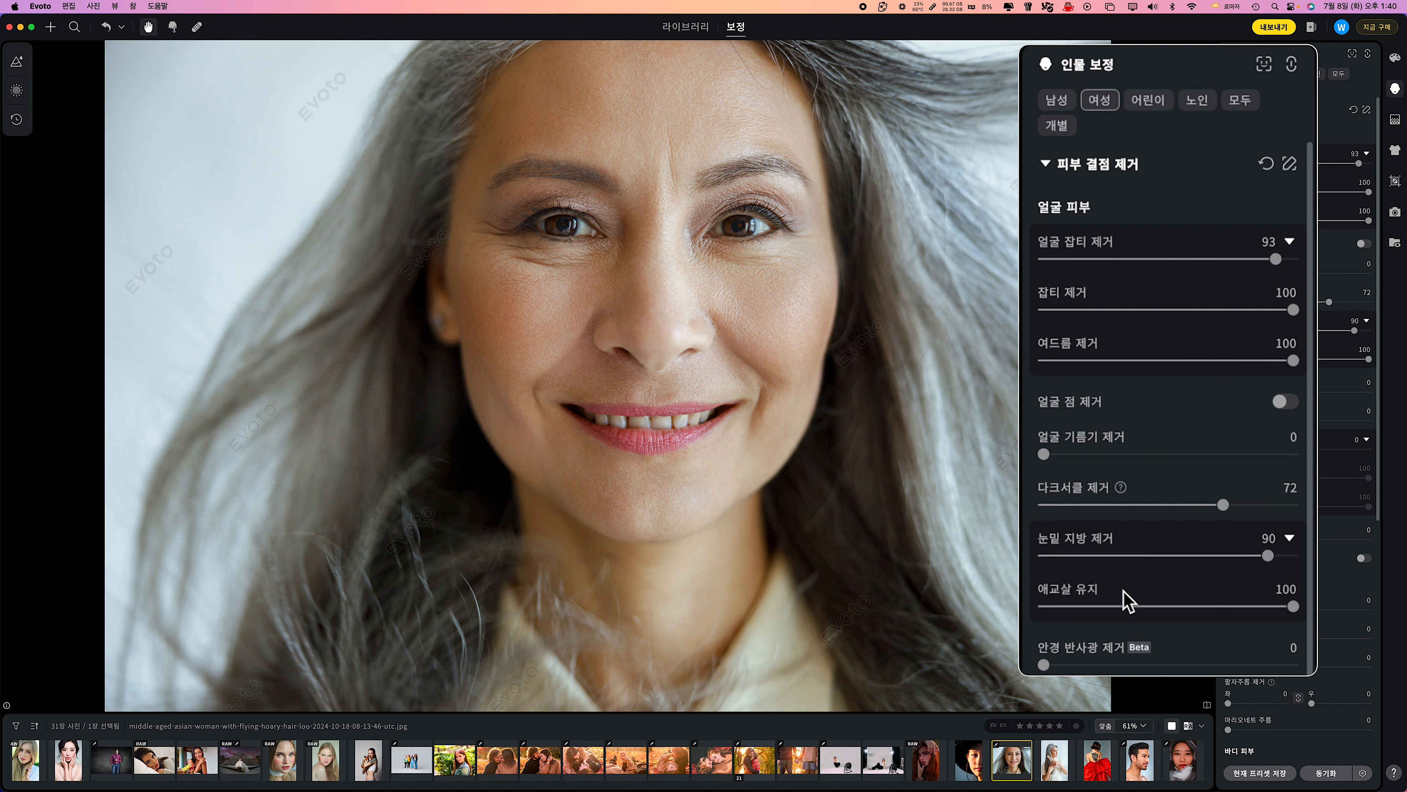
pyautogui.scroll(-4, 1272, 352)
pyautogui.scroll(-1, 1128, 600)
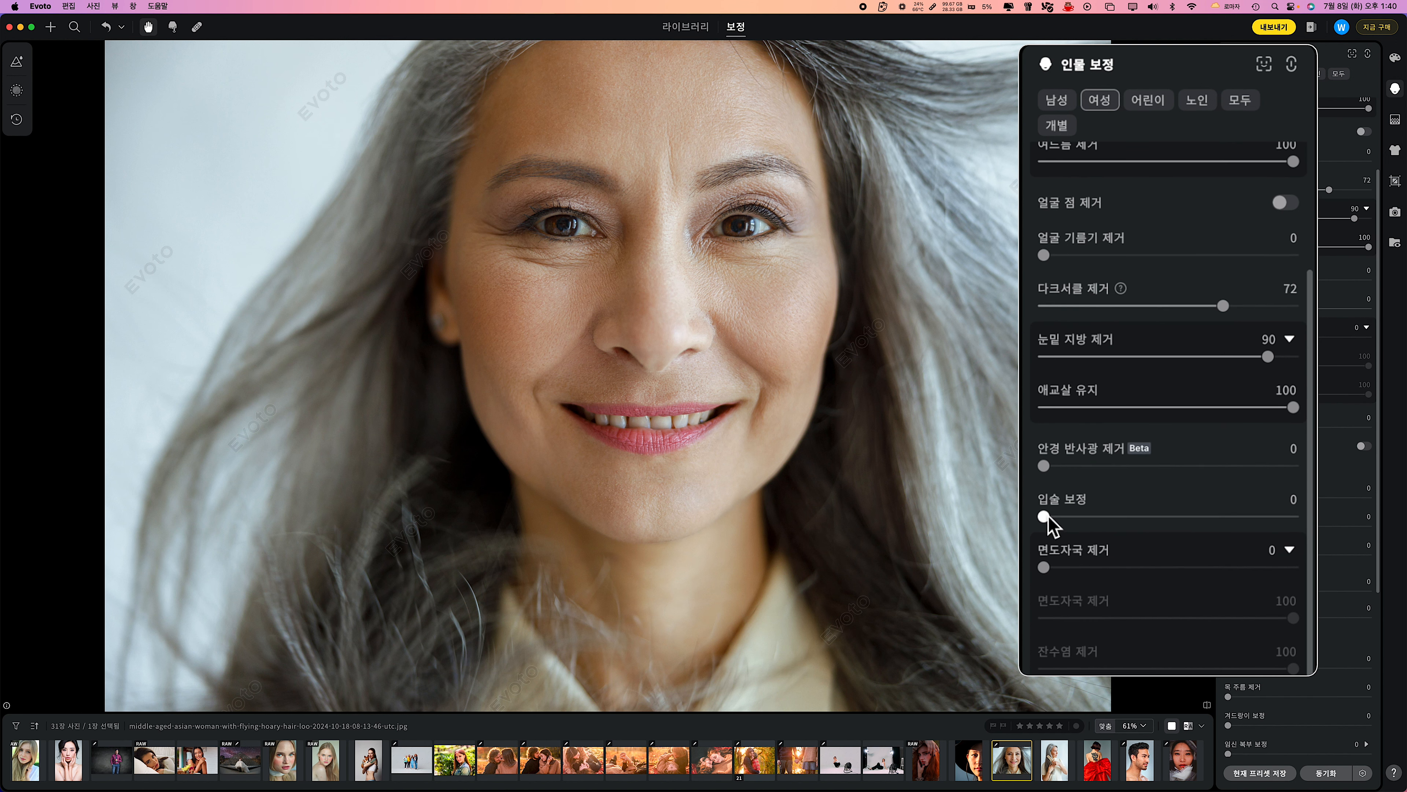
pyautogui.moveTo(1043, 515); pyautogui.dragTo(1091, 516)
# Set the grey-haired woman's 미간 주름 to 79, 이마 주름 제거 to 39 and 눈 주름 제거 to 43.
pyautogui.scroll(-5, 1091, 515)
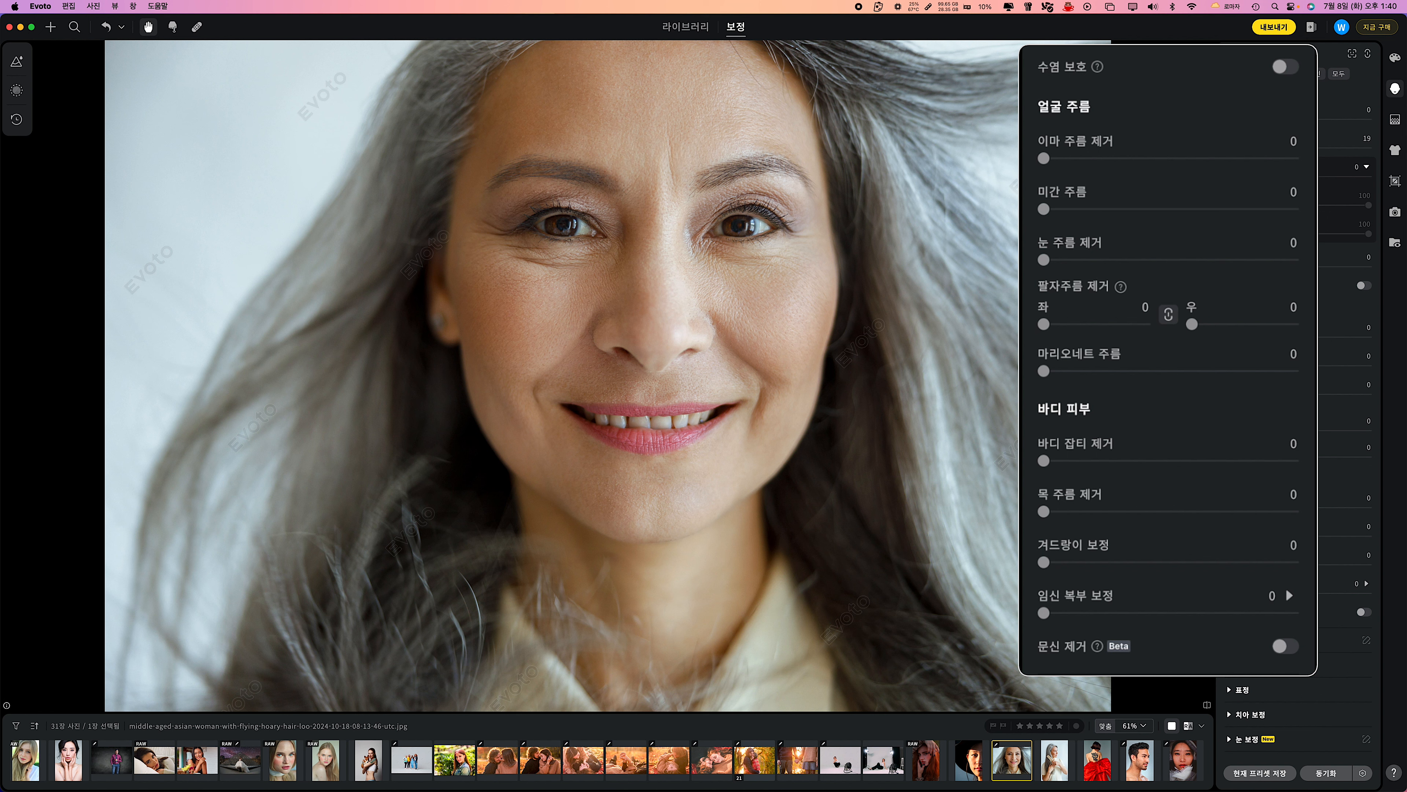
pyautogui.moveTo(1043, 209); pyautogui.dragTo(1243, 210)
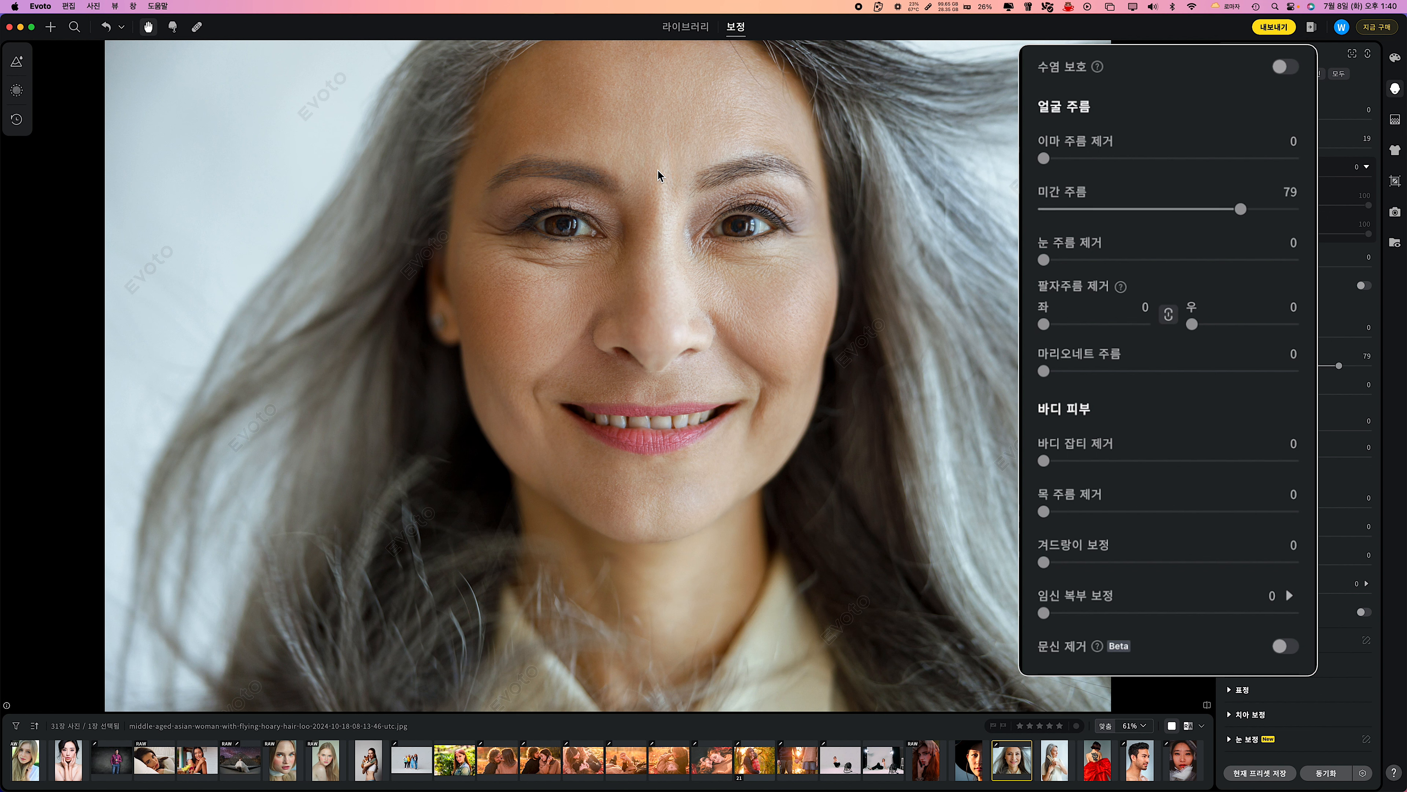
pyautogui.moveTo(1044, 158); pyautogui.dragTo(1142, 158)
pyautogui.moveTo(1043, 259); pyautogui.dragTo(1145, 260)
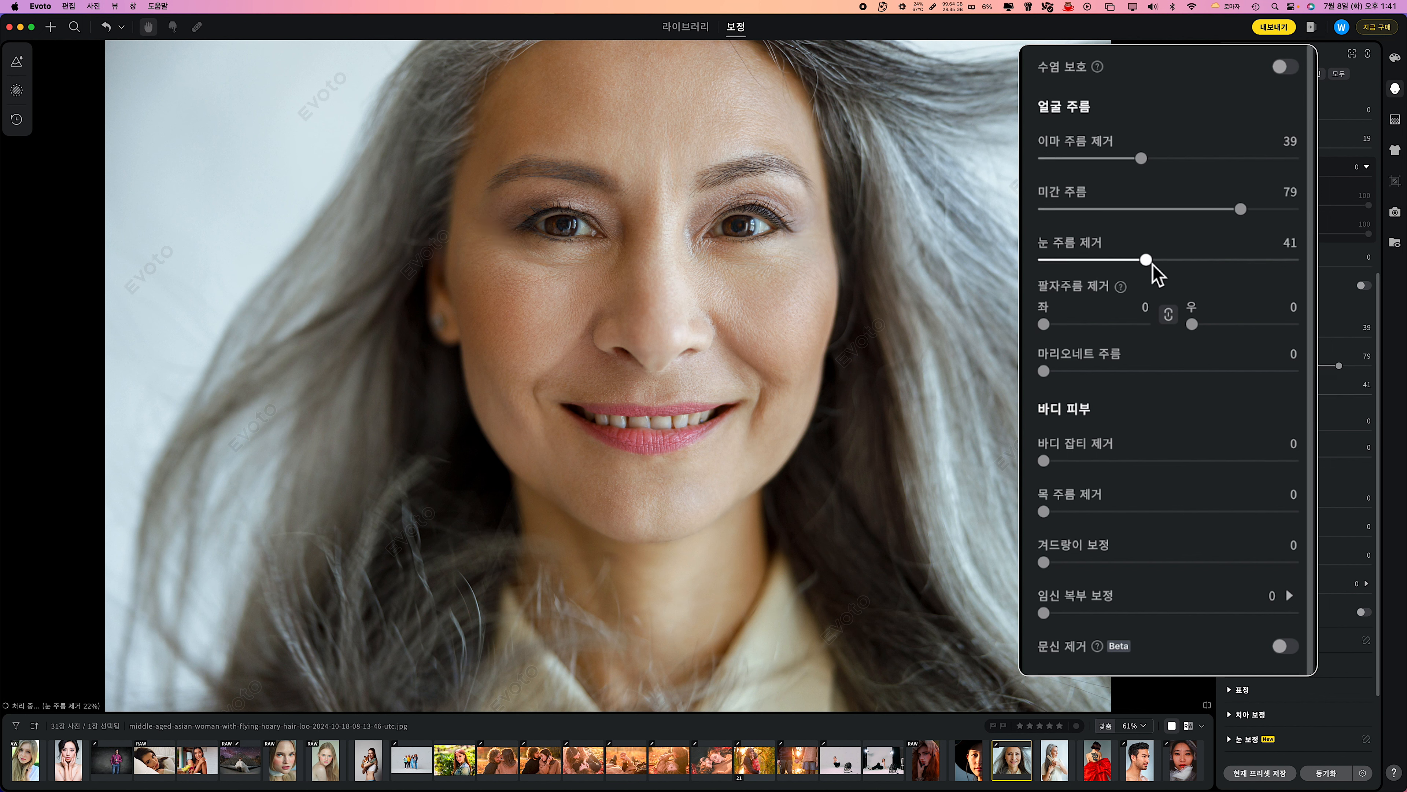
# Set 마리오네트 주름 to 80 and raise 팔자주름 제거 on both sides above 45 for the grey-haired woman.
pyautogui.moveTo(1044, 324); pyautogui.dragTo(1090, 326)
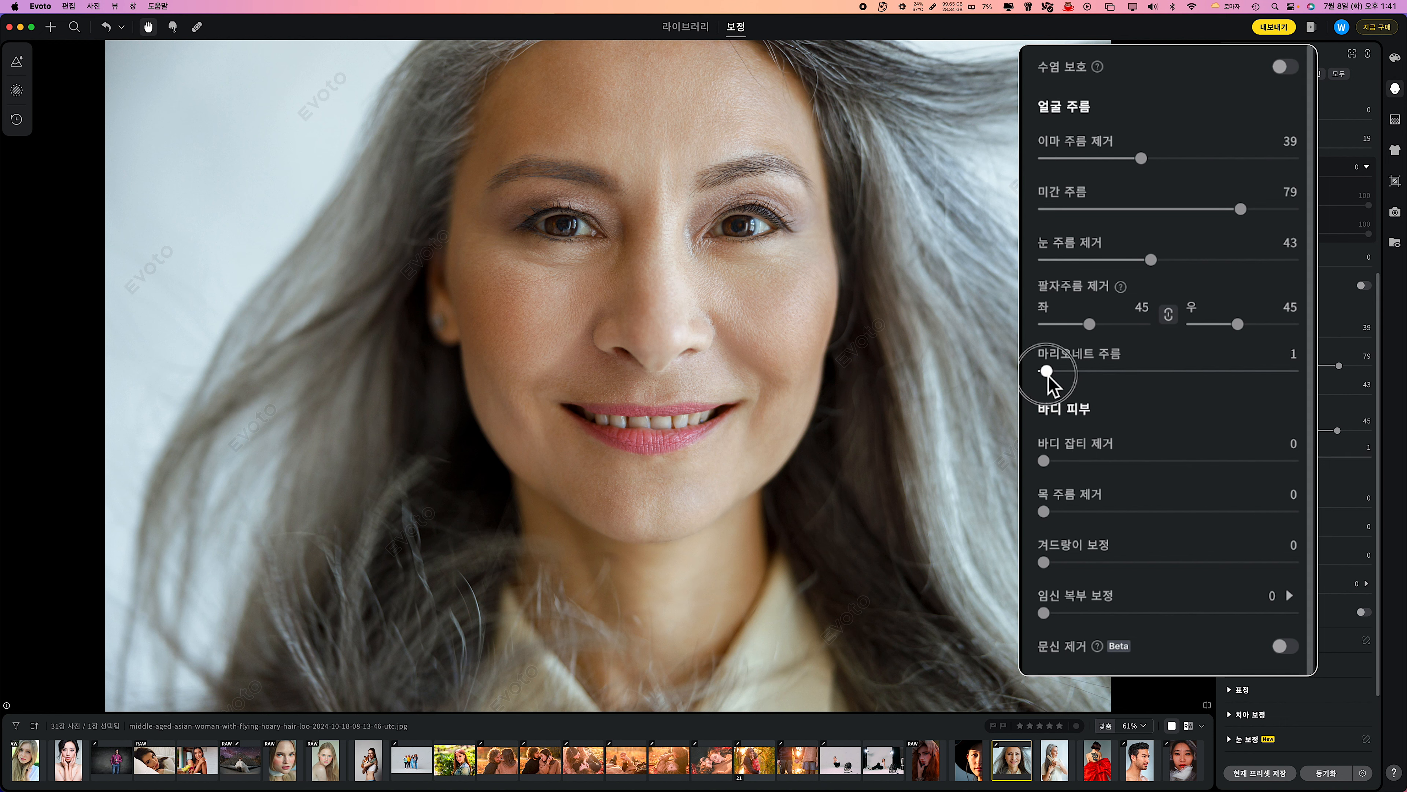
pyautogui.moveTo(1043, 371); pyautogui.dragTo(1244, 371)
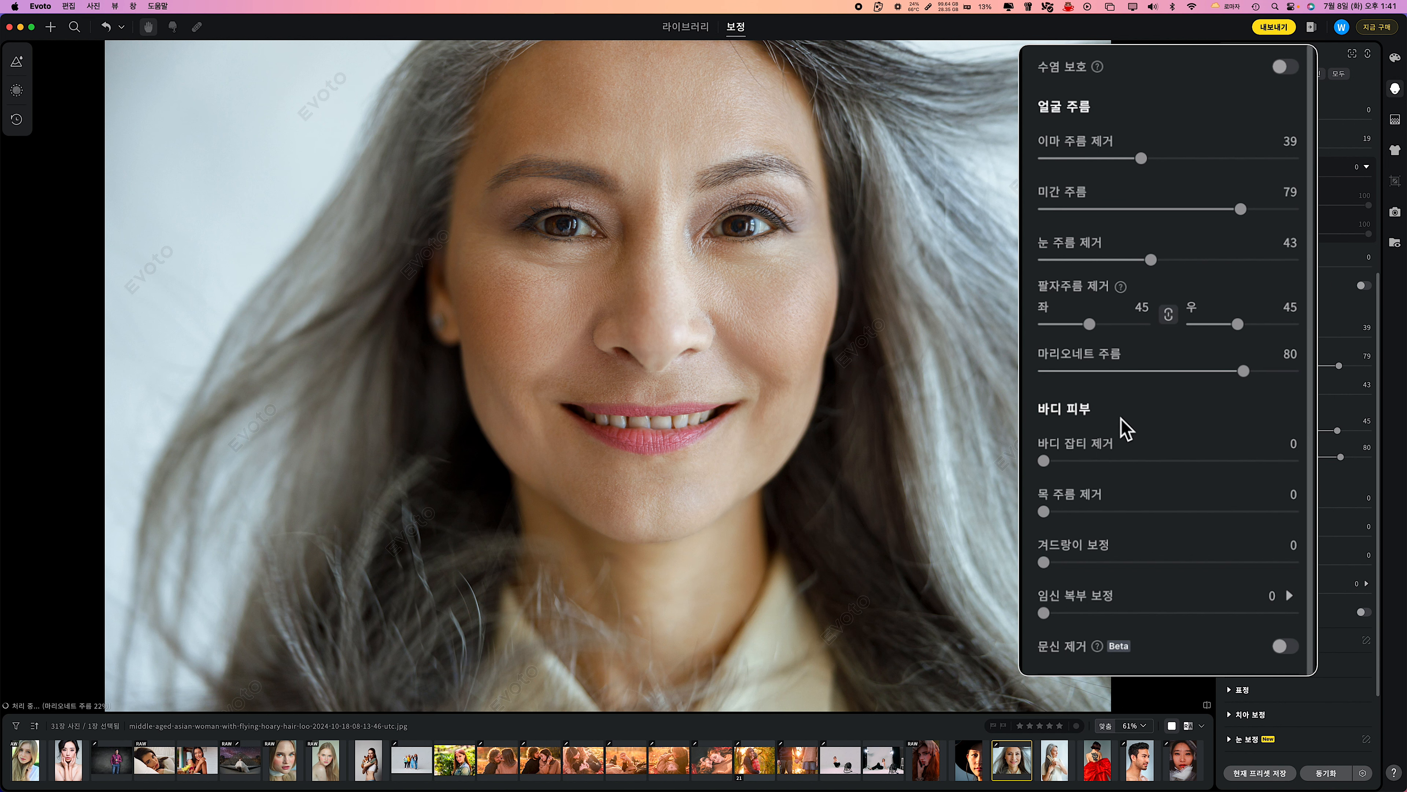
pyautogui.moveTo(1090, 324); pyautogui.dragTo(1108, 324)
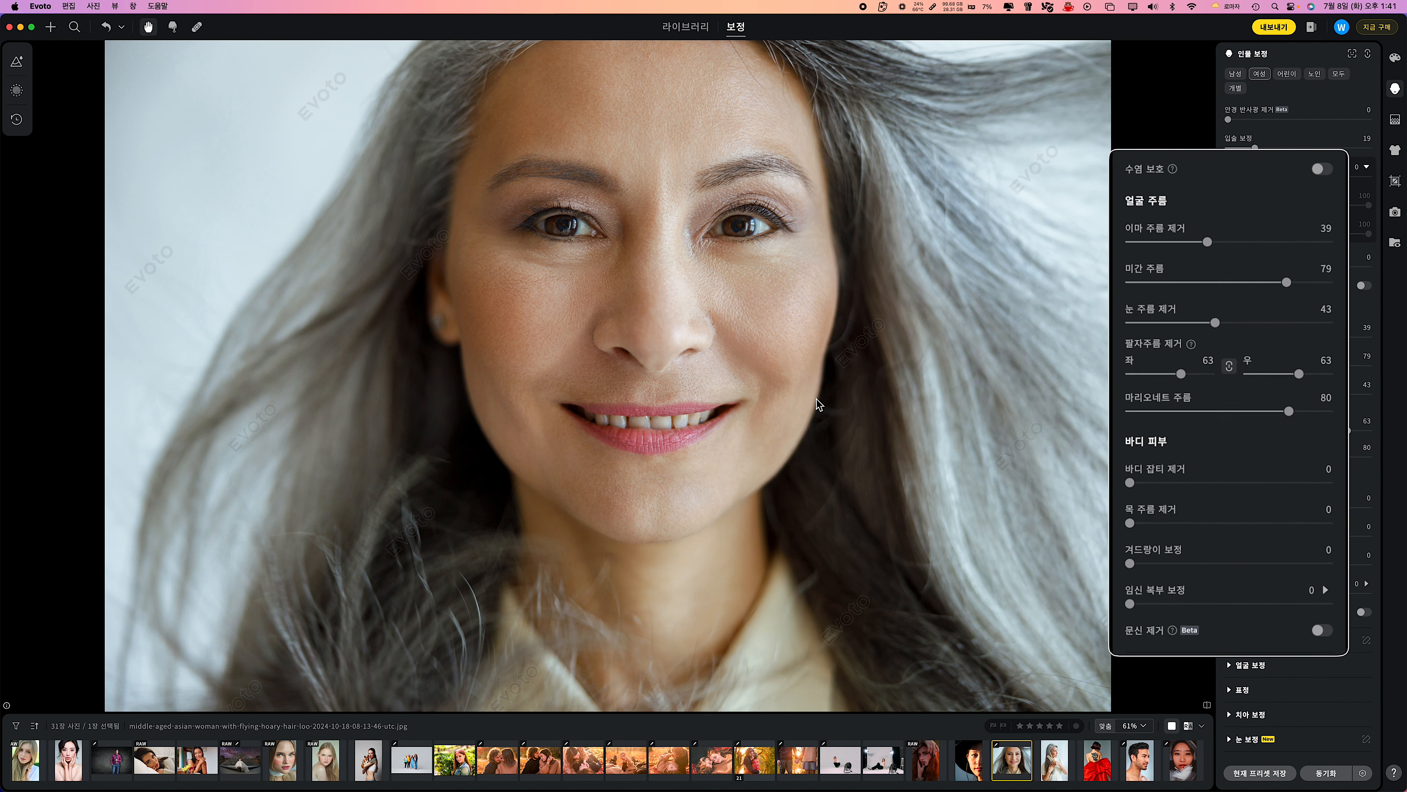
pyautogui.scroll(1, 819, 403)
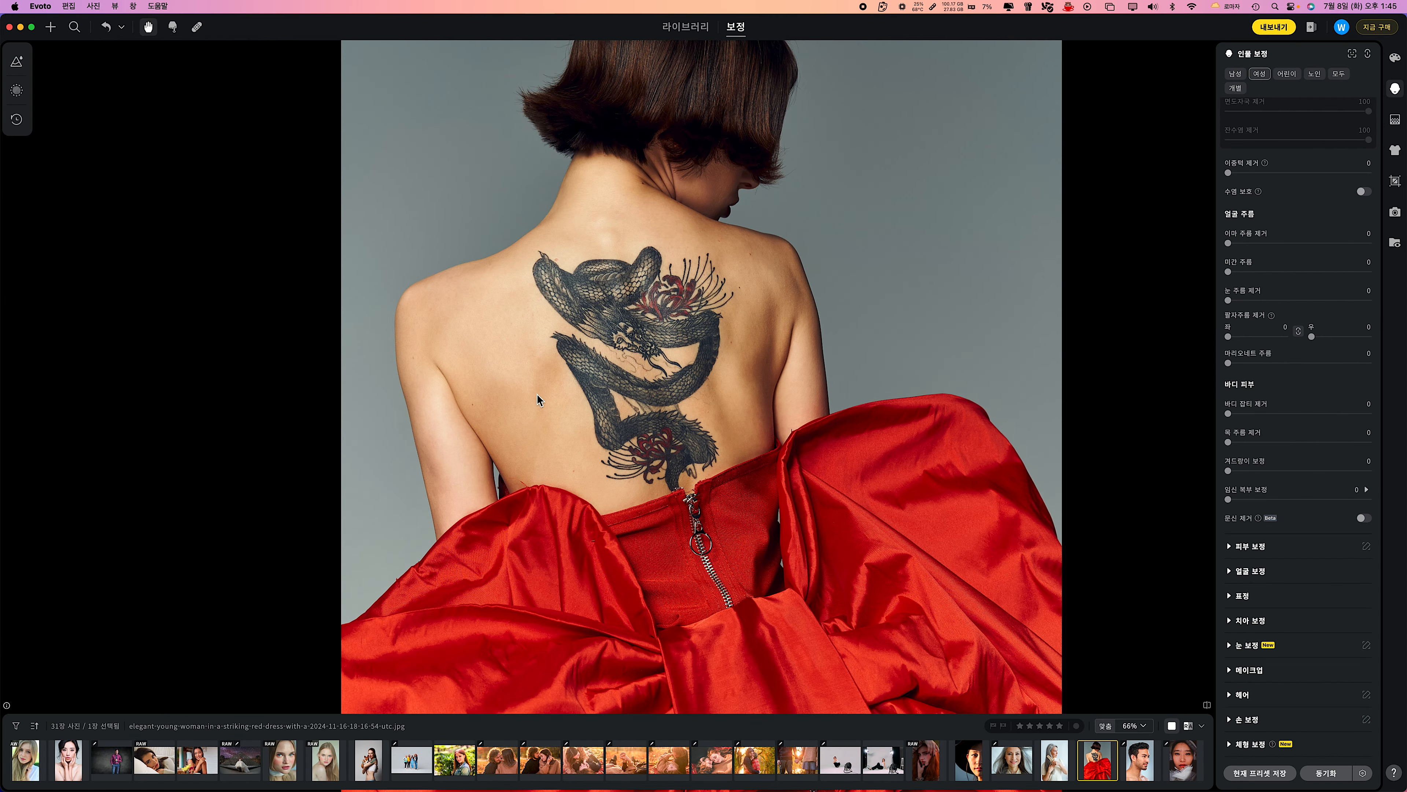
# Turn on 문신 제거 to erase the back tattoo of the woman in the red dress.
pyautogui.scroll(6, 1270, 404)
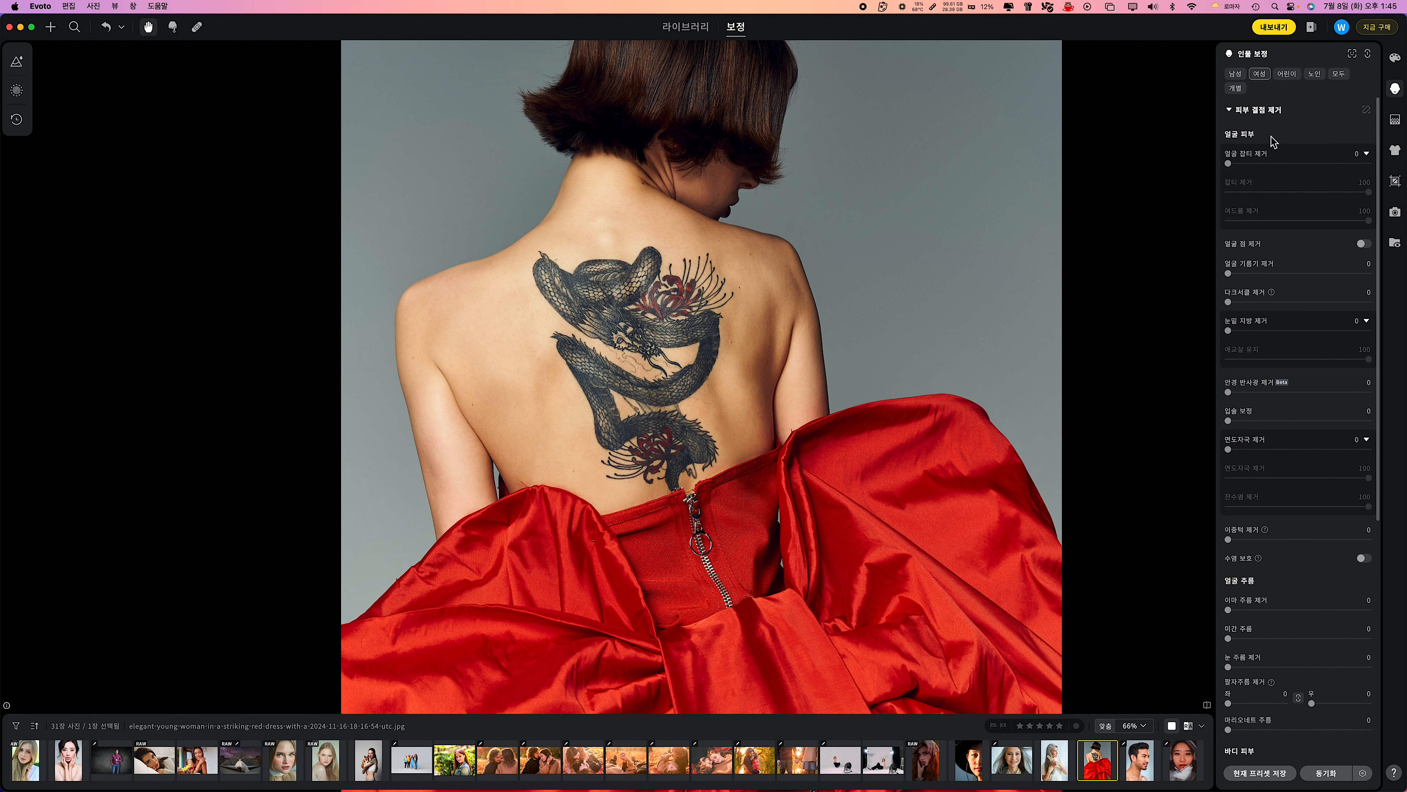
pyautogui.scroll(-10, 1273, 142)
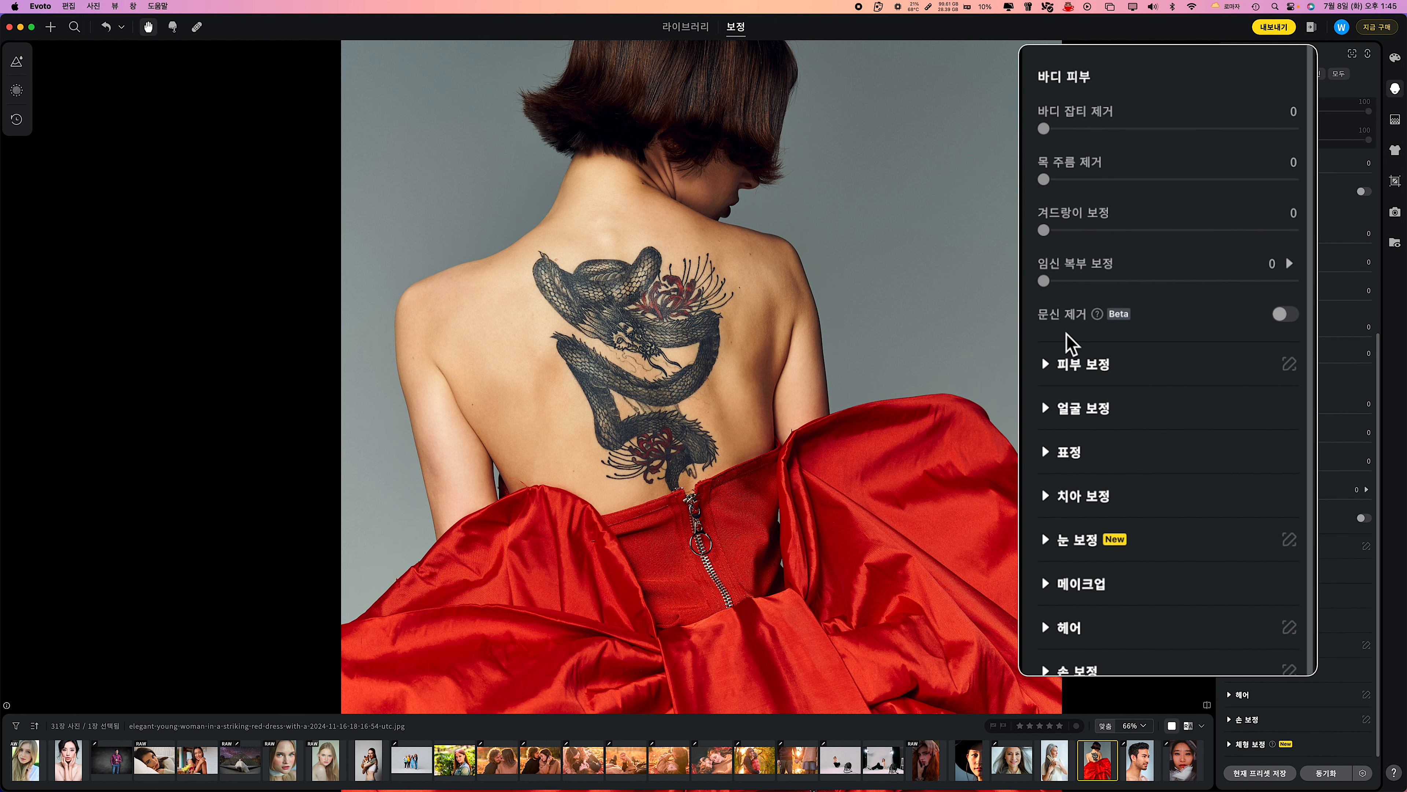
pyautogui.click(1363, 518)
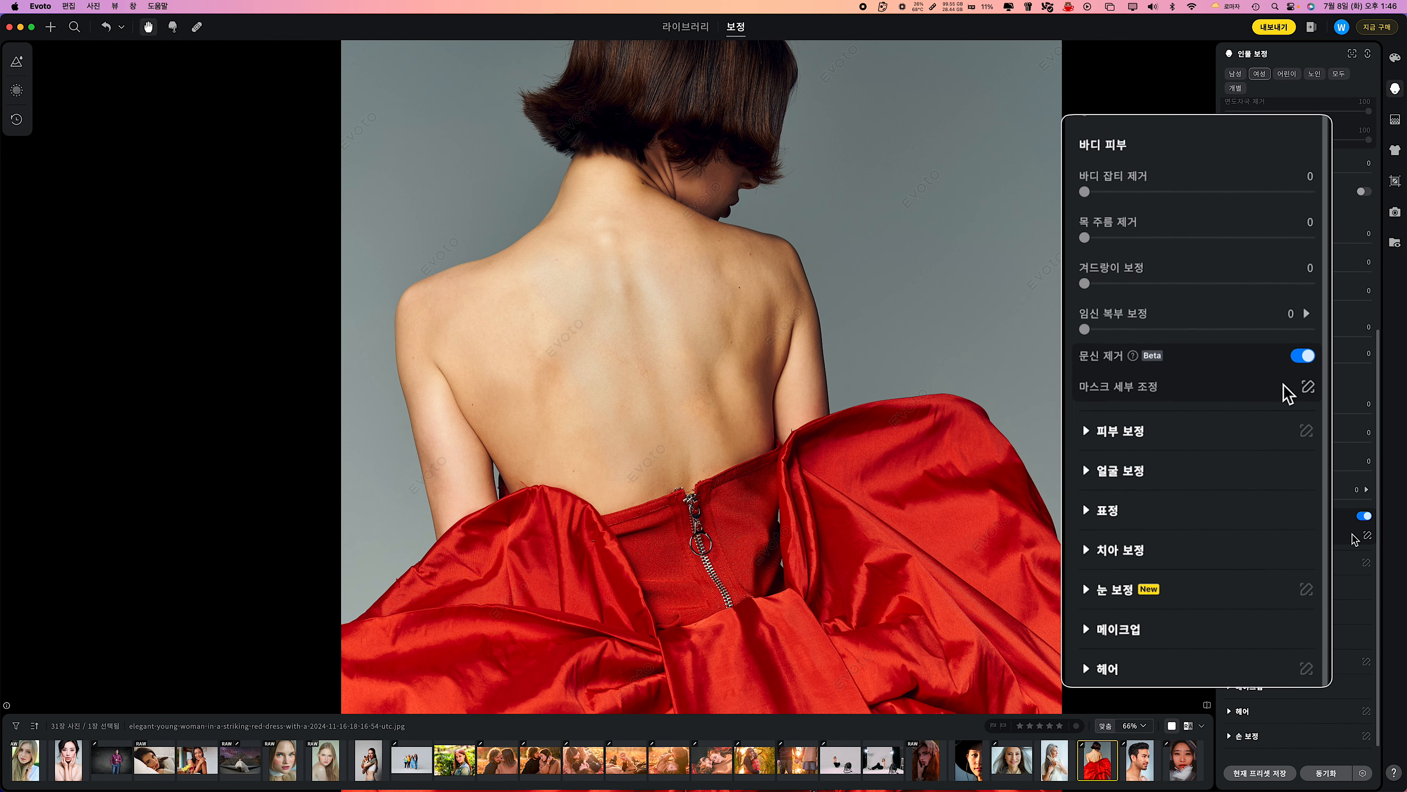
# Open the tattoo removal mask for manual refinement, set the first 크기 to 60, and toggle the original image and mask display.
pyautogui.click(1367, 536)
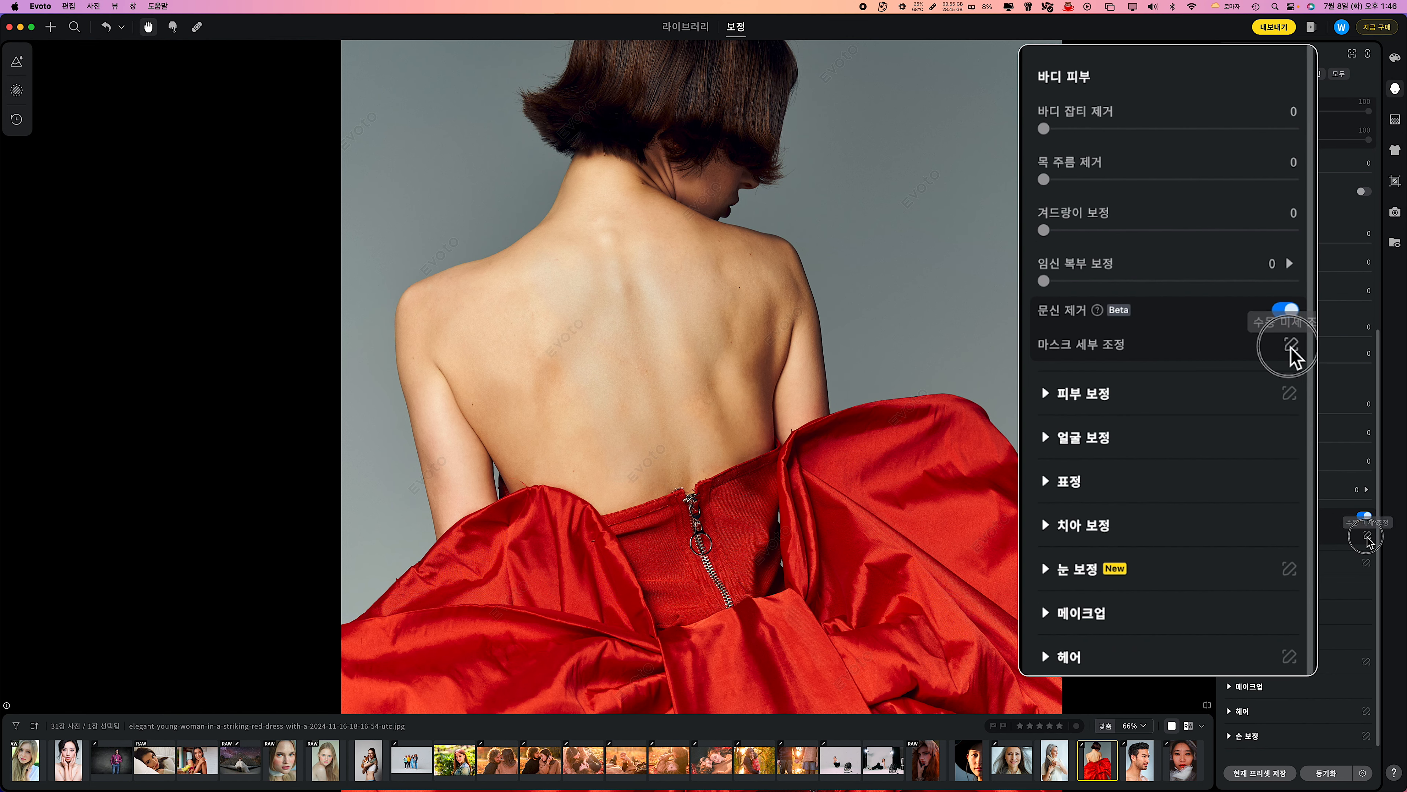
pyautogui.moveTo(1124, 196); pyautogui.dragTo(1086, 196)
pyautogui.click(1046, 389)
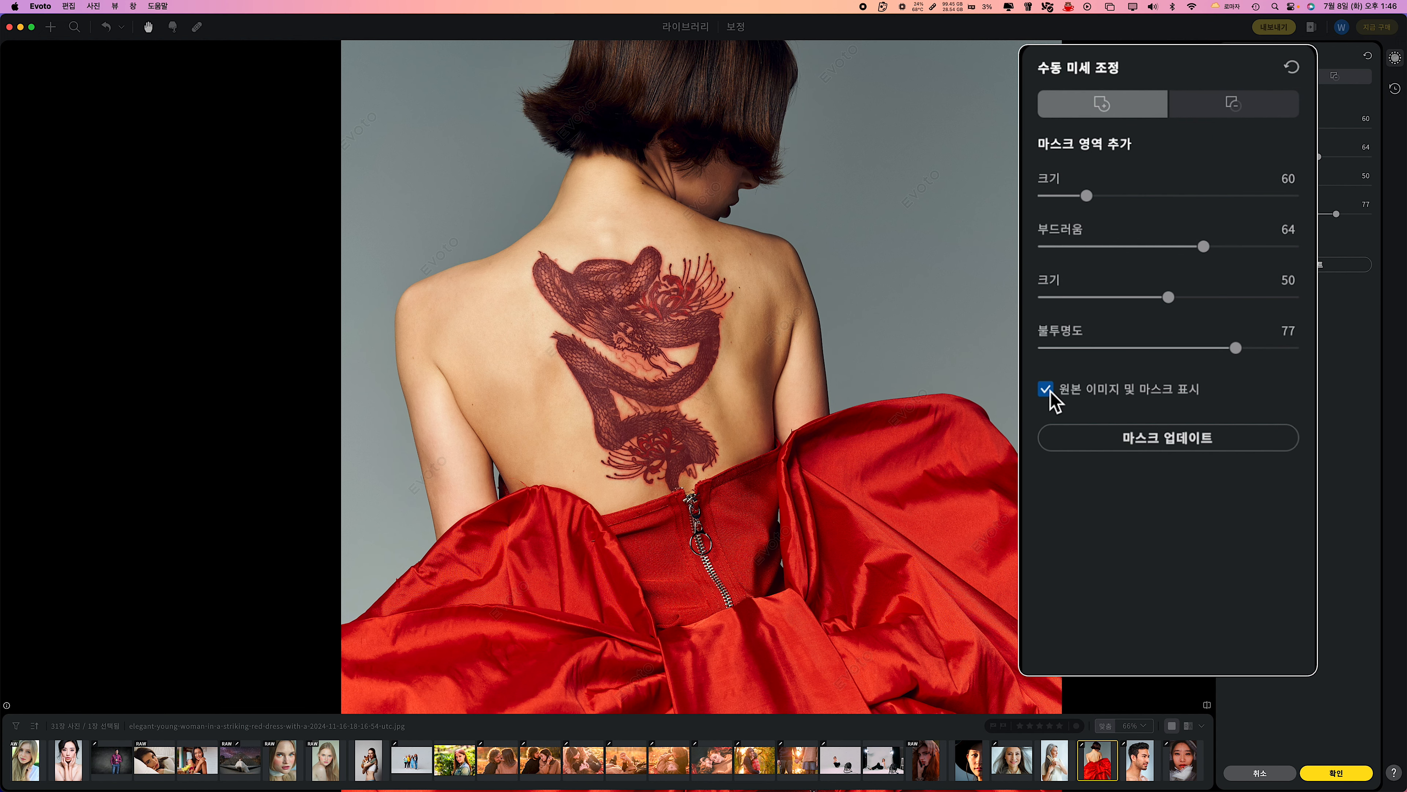
pyautogui.click(1046, 390)
pyautogui.click(1369, 59)
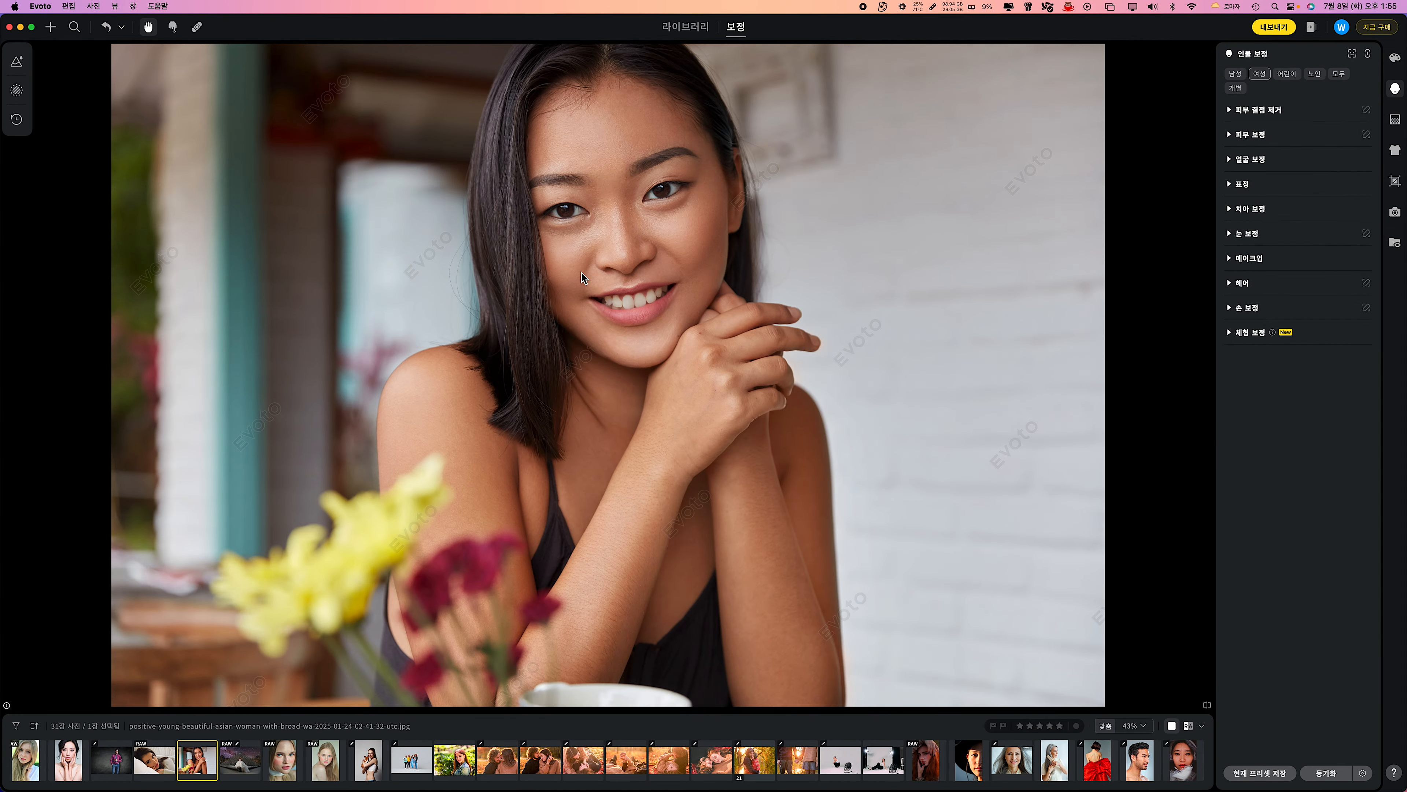
# Apply the 인라인 double-eyelid style to the smiling dark-haired woman and set its 양 to 50 on both sides.
pyautogui.scroll(6, 666, 324)
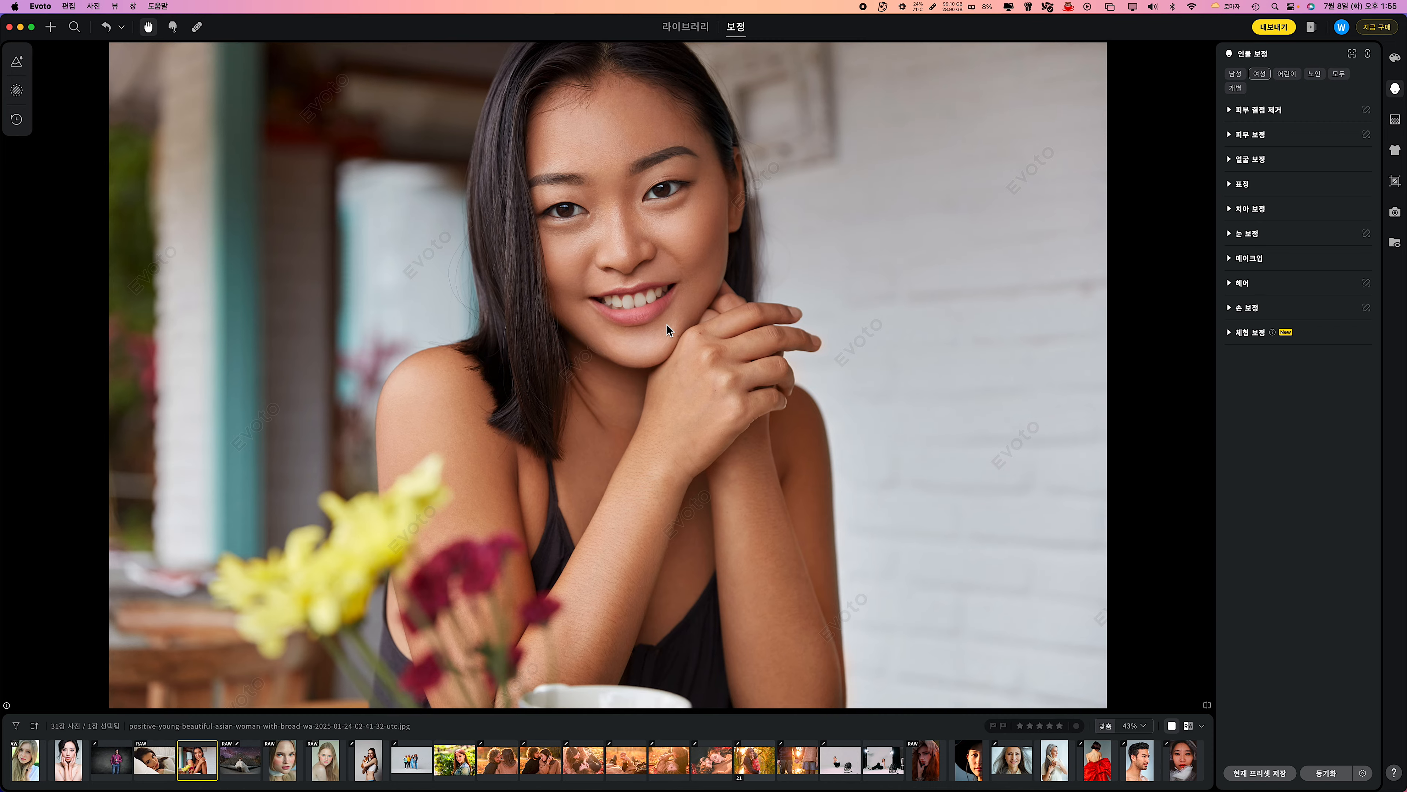
pyautogui.scroll(10, 646, 248)
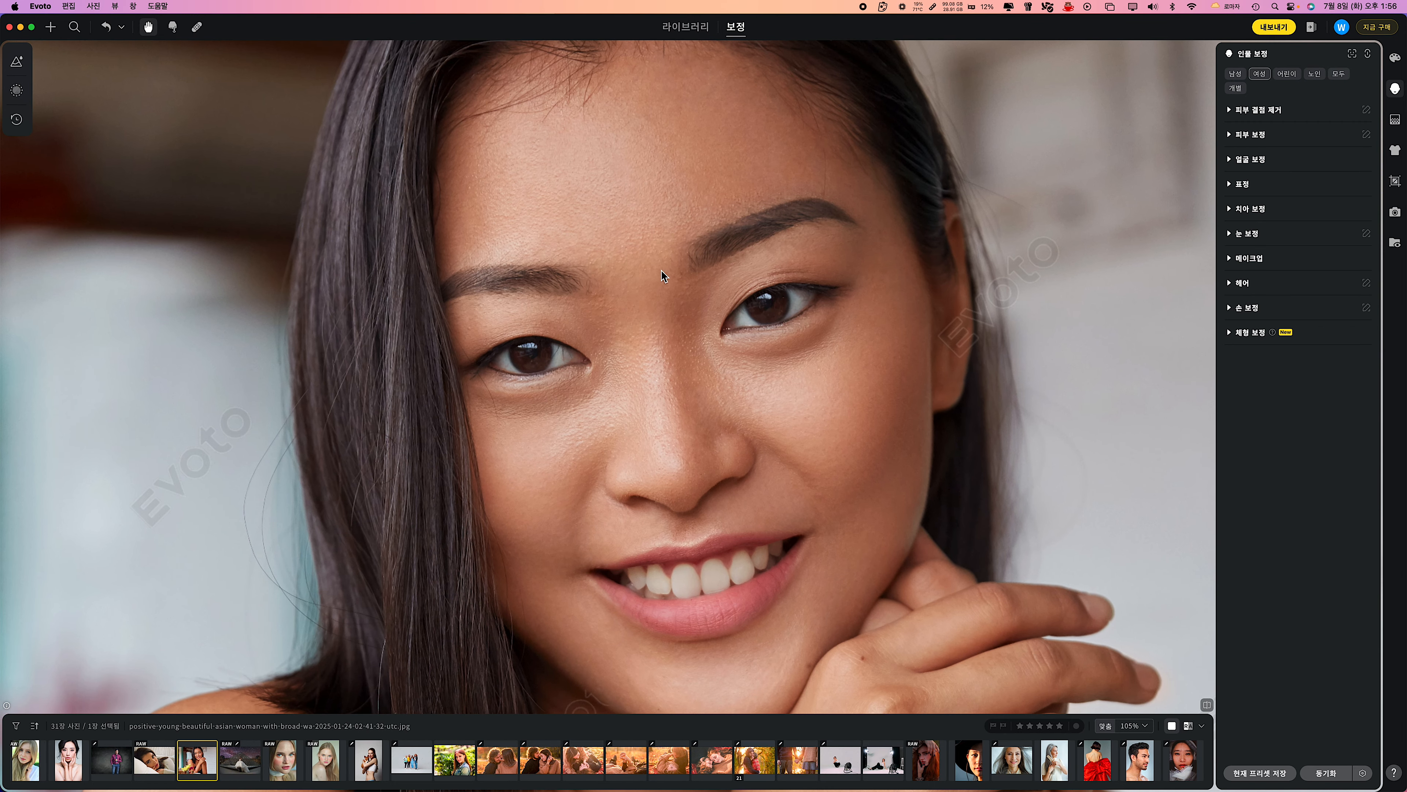
pyautogui.scroll(1, 718, 398)
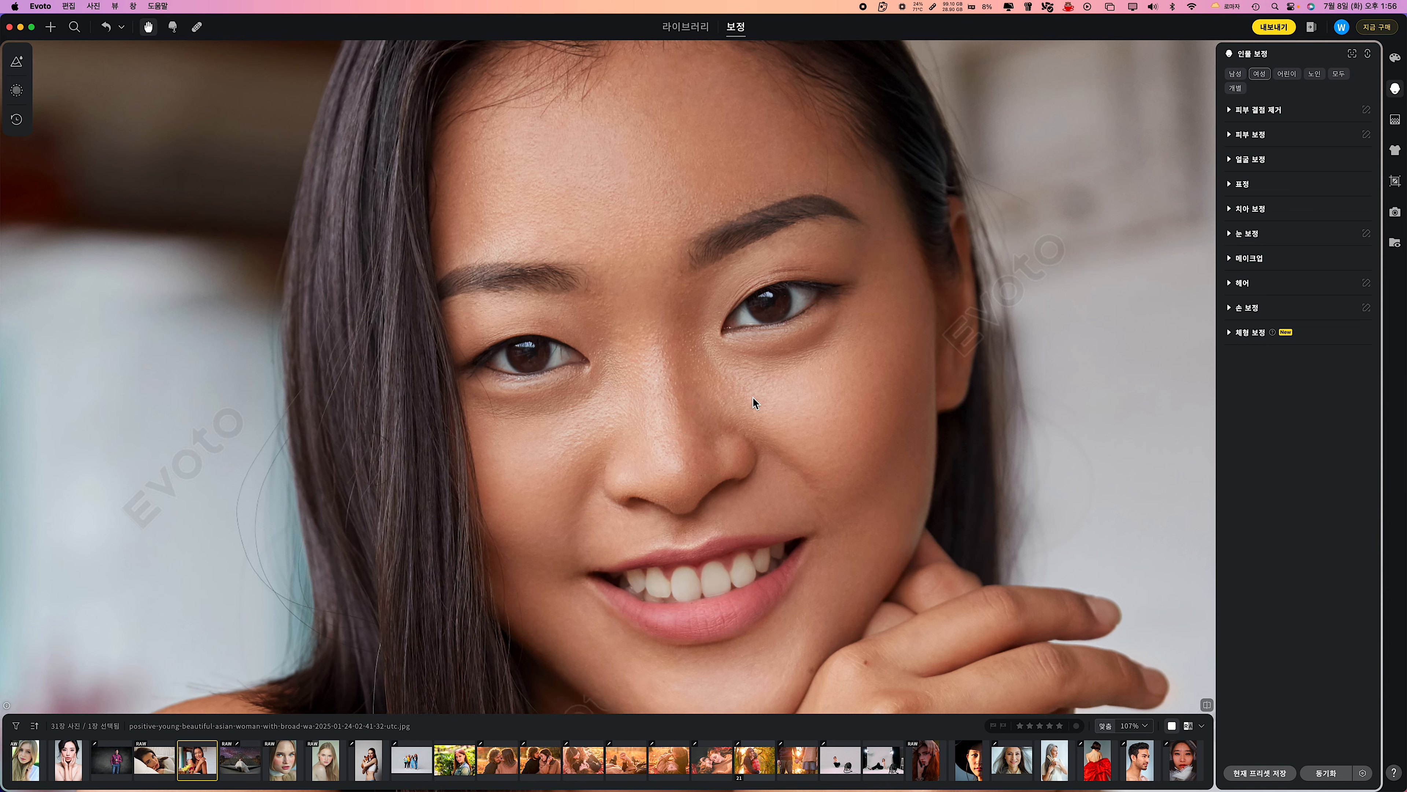
pyautogui.click(1077, 111)
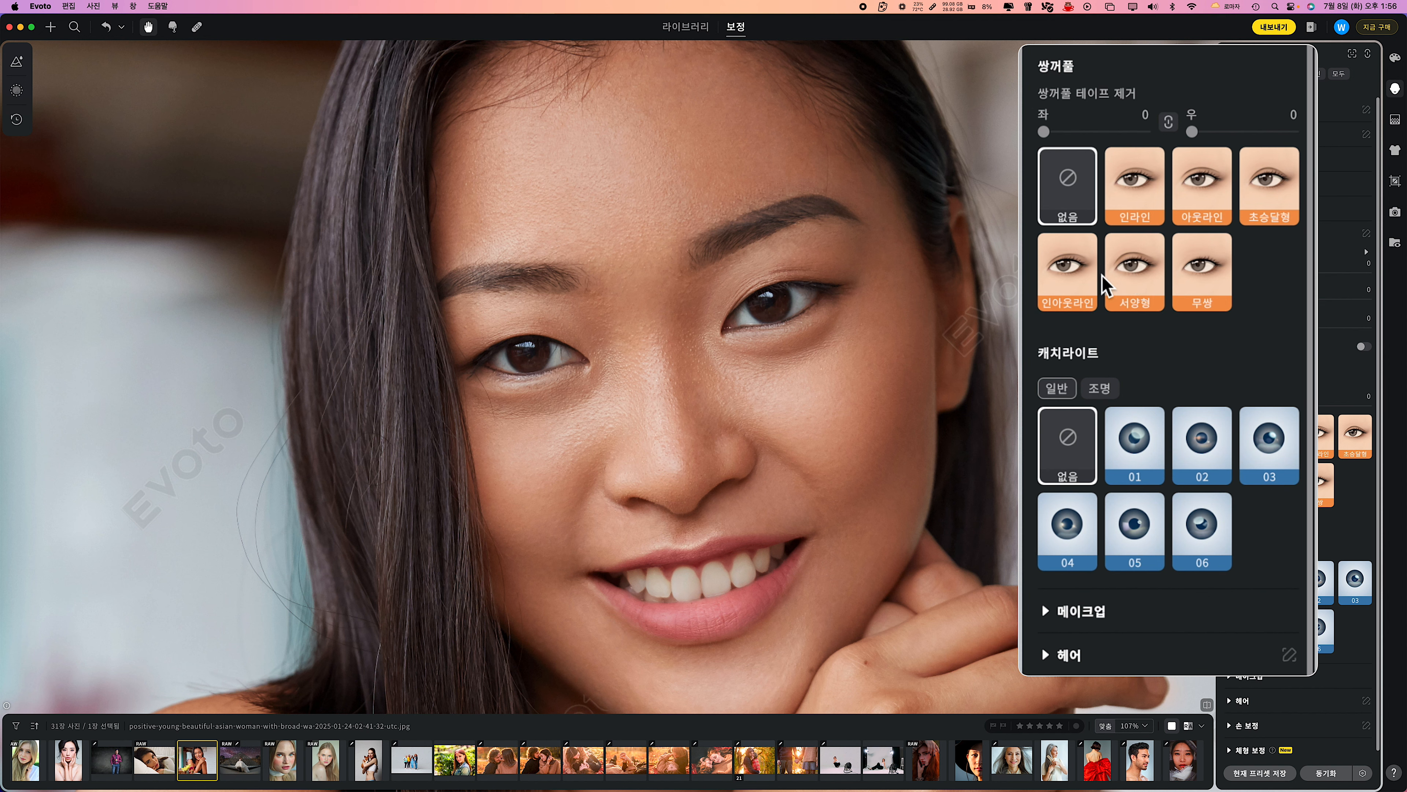
pyautogui.click(1136, 197)
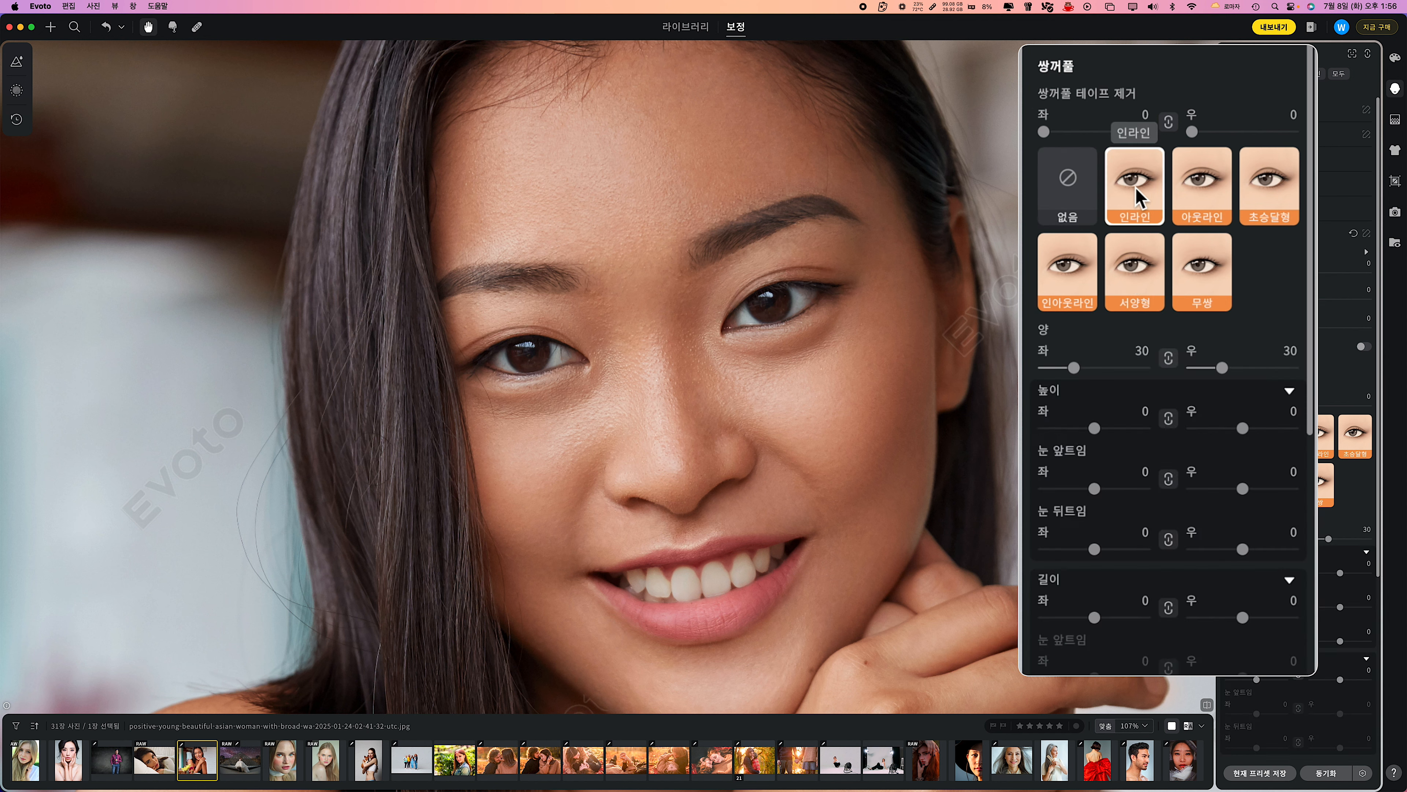
pyautogui.moveTo(1168, 368); pyautogui.dragTo(1082, 372)
# Try the eyelid's 높이, 눈 앞트임, 눈 뒤트임 and 길이 adjustments and compare the original and edited photo side by side.
pyautogui.moveTo(1095, 428)
pyautogui.mouseDown()
pyautogui.moveTo(1146, 424)
pyautogui.moveTo(1078, 424)
pyautogui.moveTo(1095, 429)
pyautogui.mouseUp()
pyautogui.moveTo(1091, 491)
pyautogui.mouseDown()
pyautogui.moveTo(1146, 487)
pyautogui.moveTo(1058, 488)
pyautogui.moveTo(1094, 489)
pyautogui.mouseUp()
pyautogui.moveTo(1094, 549)
pyautogui.mouseDown()
pyautogui.moveTo(1118, 550)
pyautogui.moveTo(1069, 550)
pyautogui.moveTo(1095, 549)
pyautogui.mouseUp()
pyautogui.moveTo(1094, 617); pyautogui.dragTo(1118, 618)
pyautogui.moveTo(1271, 680)
pyautogui.mouseDown()
pyautogui.moveTo(1293, 680)
pyautogui.moveTo(1204, 682)
pyautogui.moveTo(1276, 683)
pyautogui.moveTo(1256, 683)
pyautogui.mouseUp()
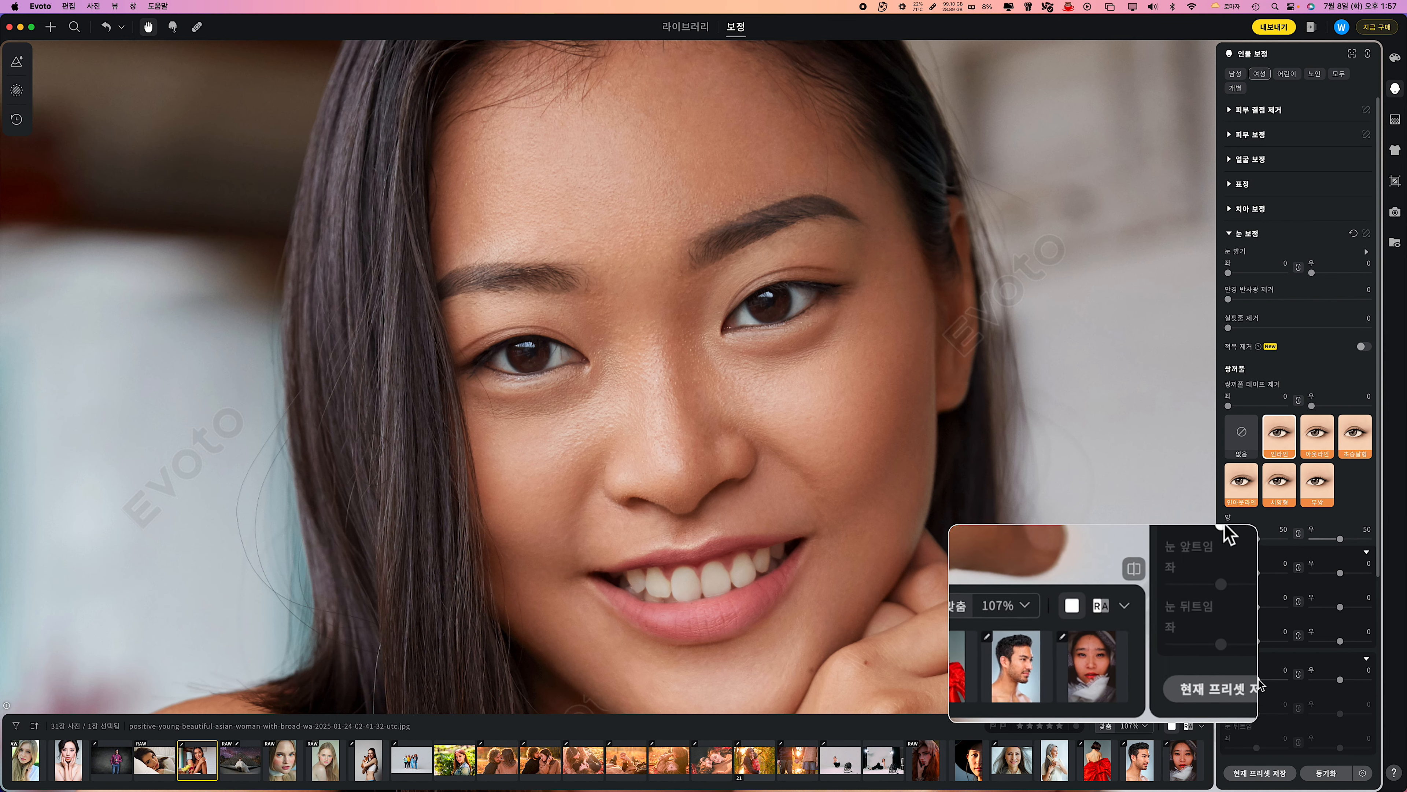
pyautogui.click(1186, 727)
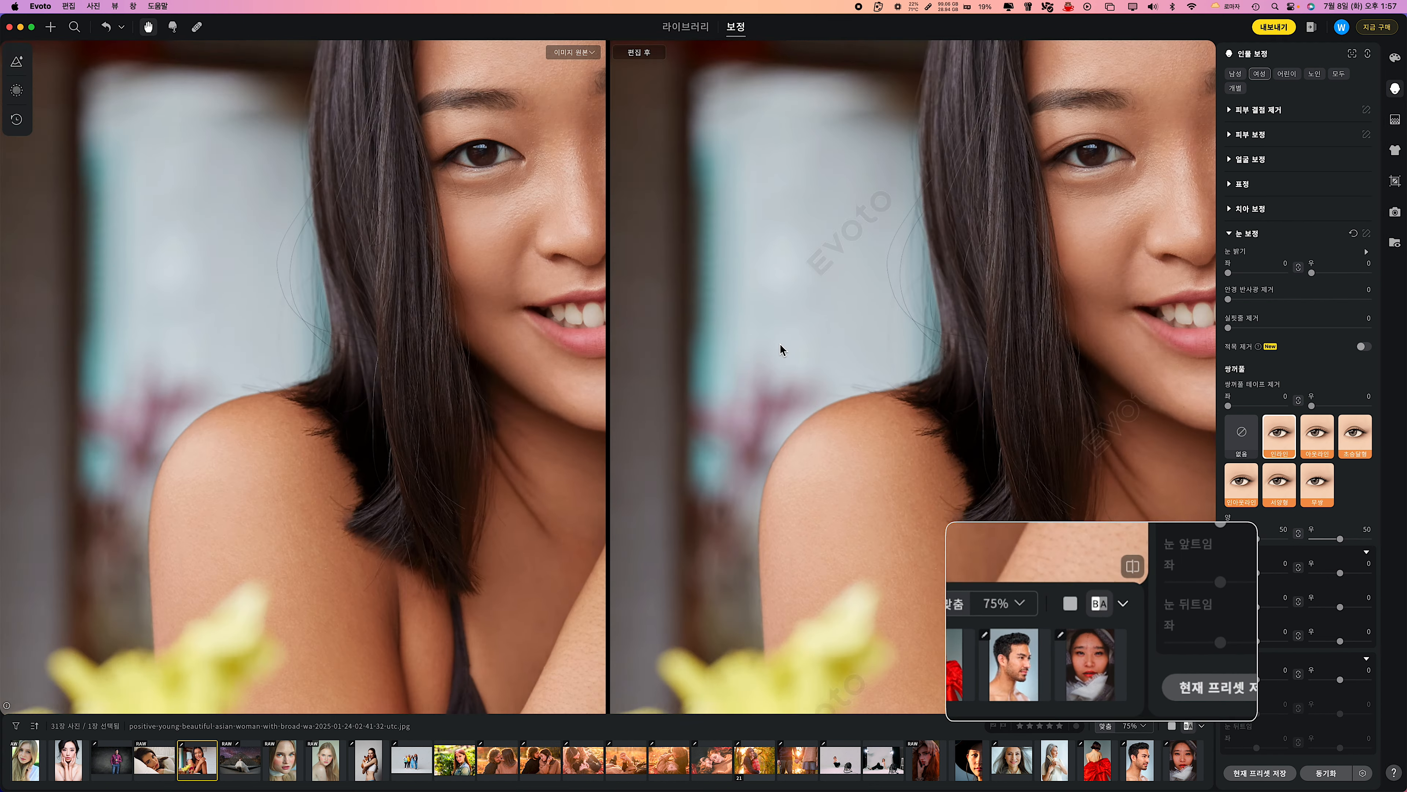
pyautogui.scroll(1, 634, 450)
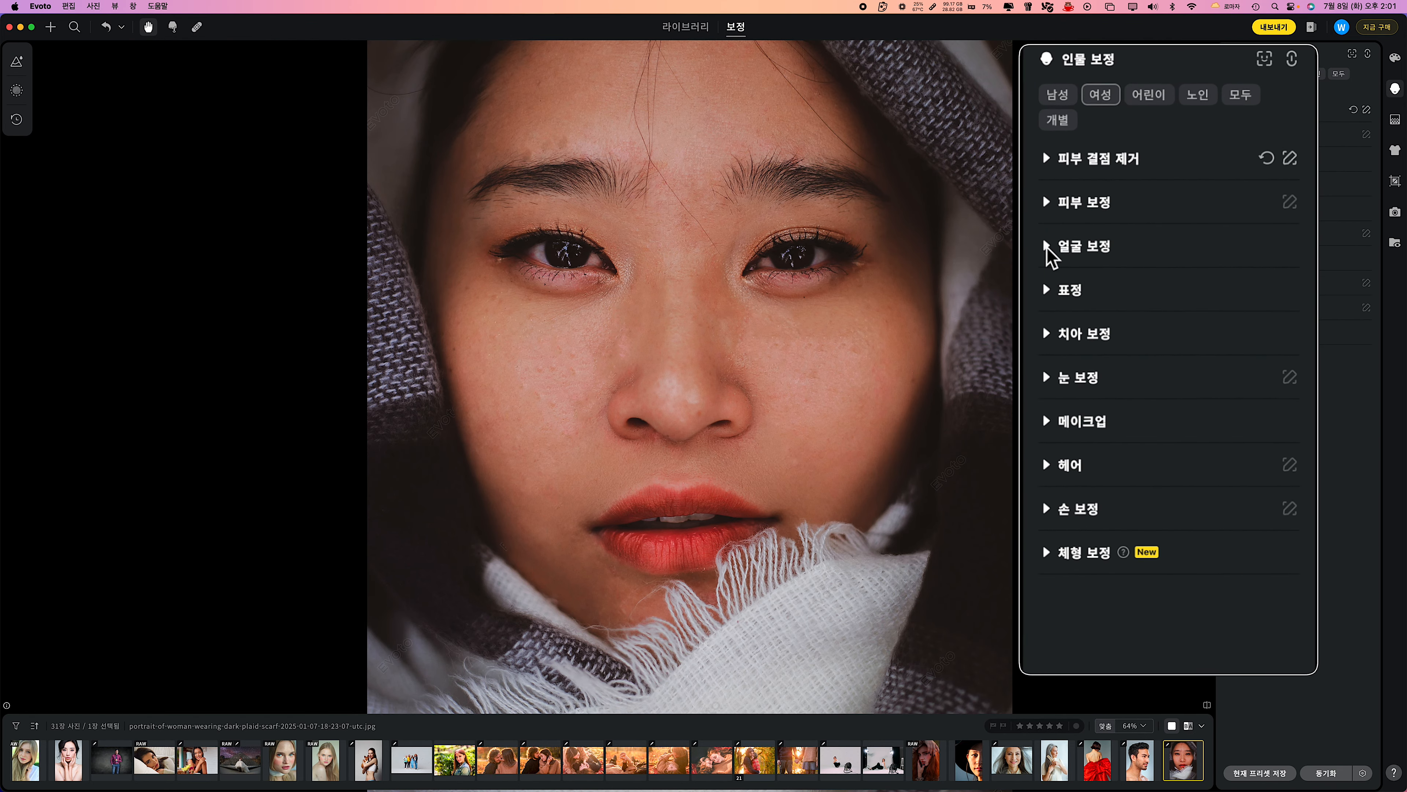
# Set M자형 입술 to 73, 윗입술 to -66 and 아랫입술 to 41 for the woman in the scarf and turn on 얼굴 대칭.
pyautogui.click(1229, 159)
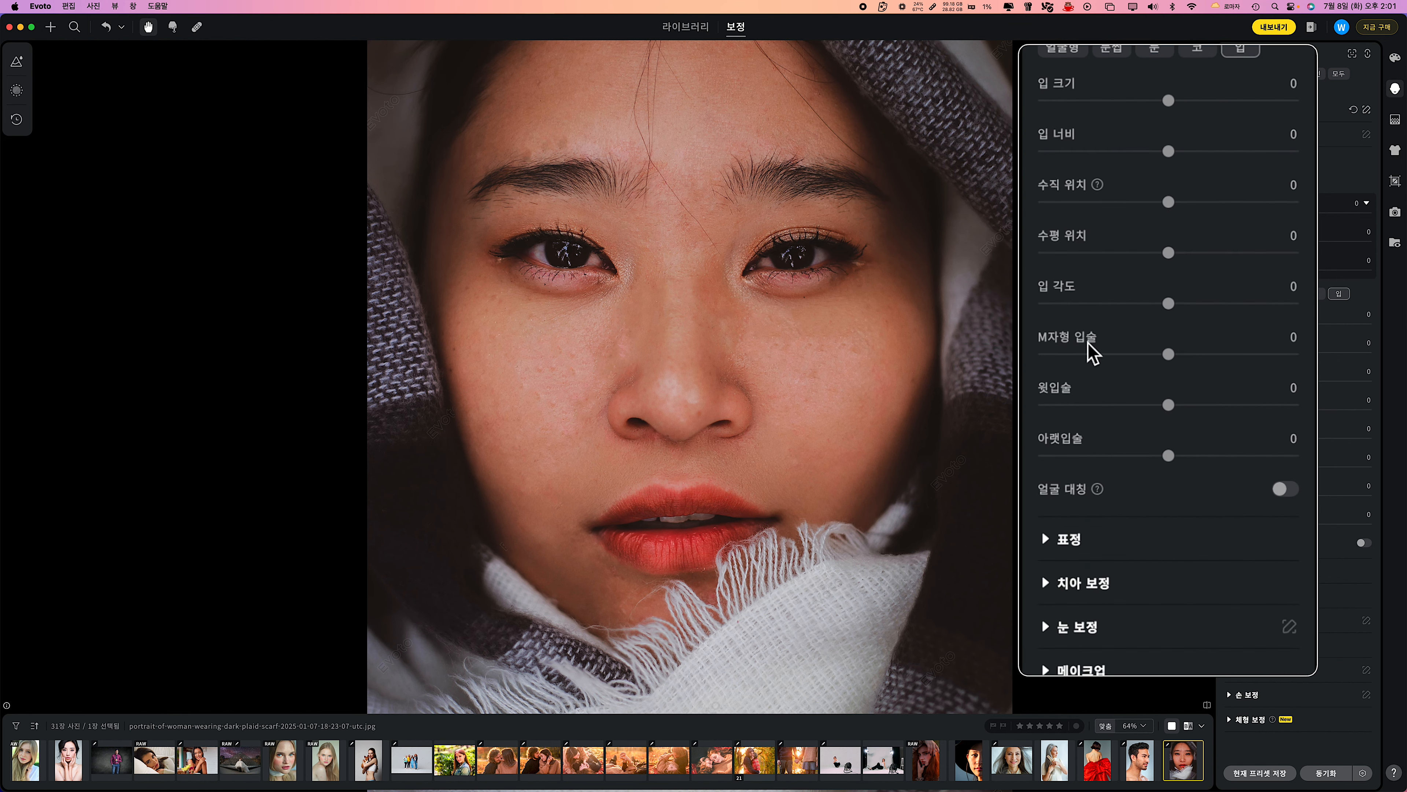
pyautogui.moveTo(1167, 355); pyautogui.dragTo(1259, 356)
pyautogui.moveTo(1170, 406); pyautogui.dragTo(1080, 407)
pyautogui.moveTo(1089, 411); pyautogui.dragTo(1091, 411)
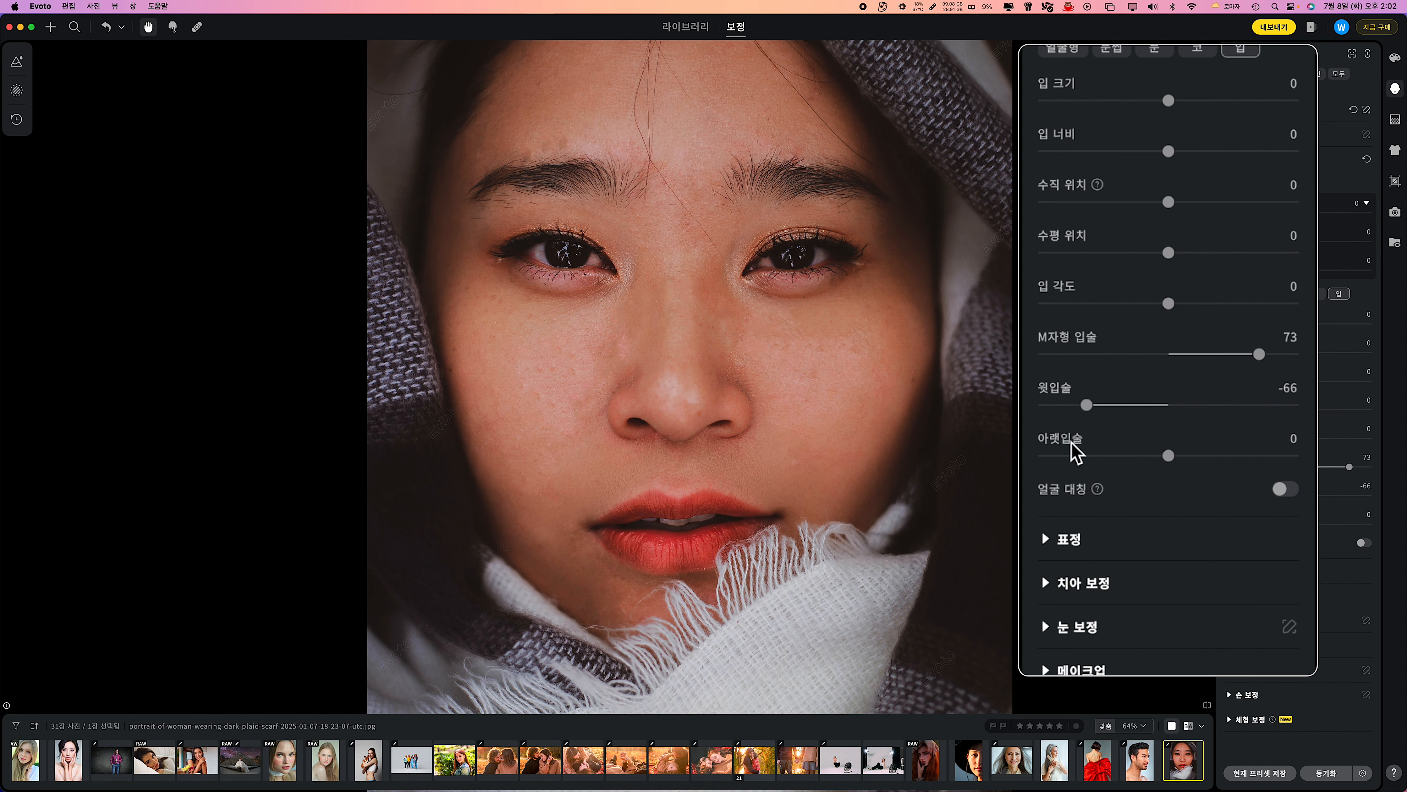
pyautogui.moveTo(1189, 460); pyautogui.dragTo(1222, 460)
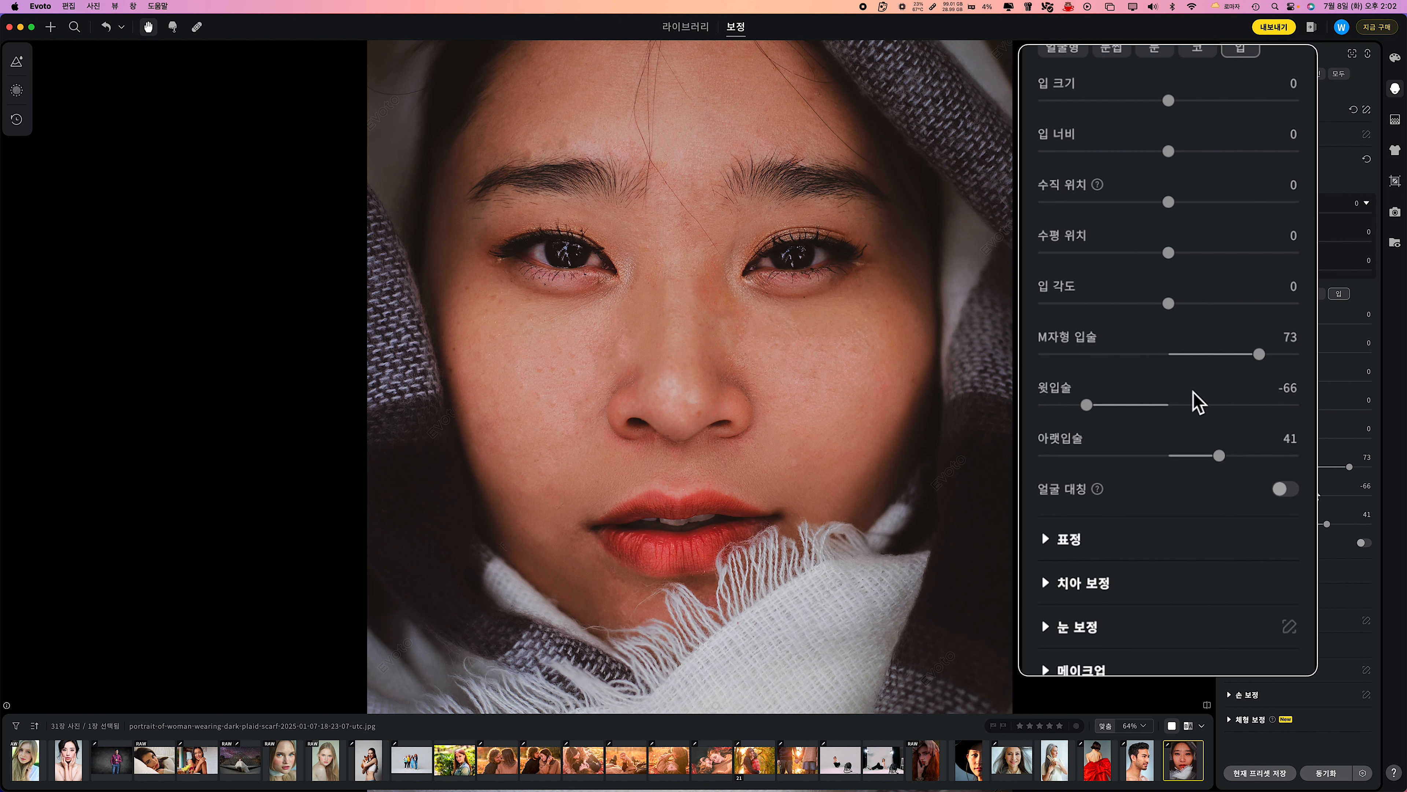
pyautogui.click(1284, 490)
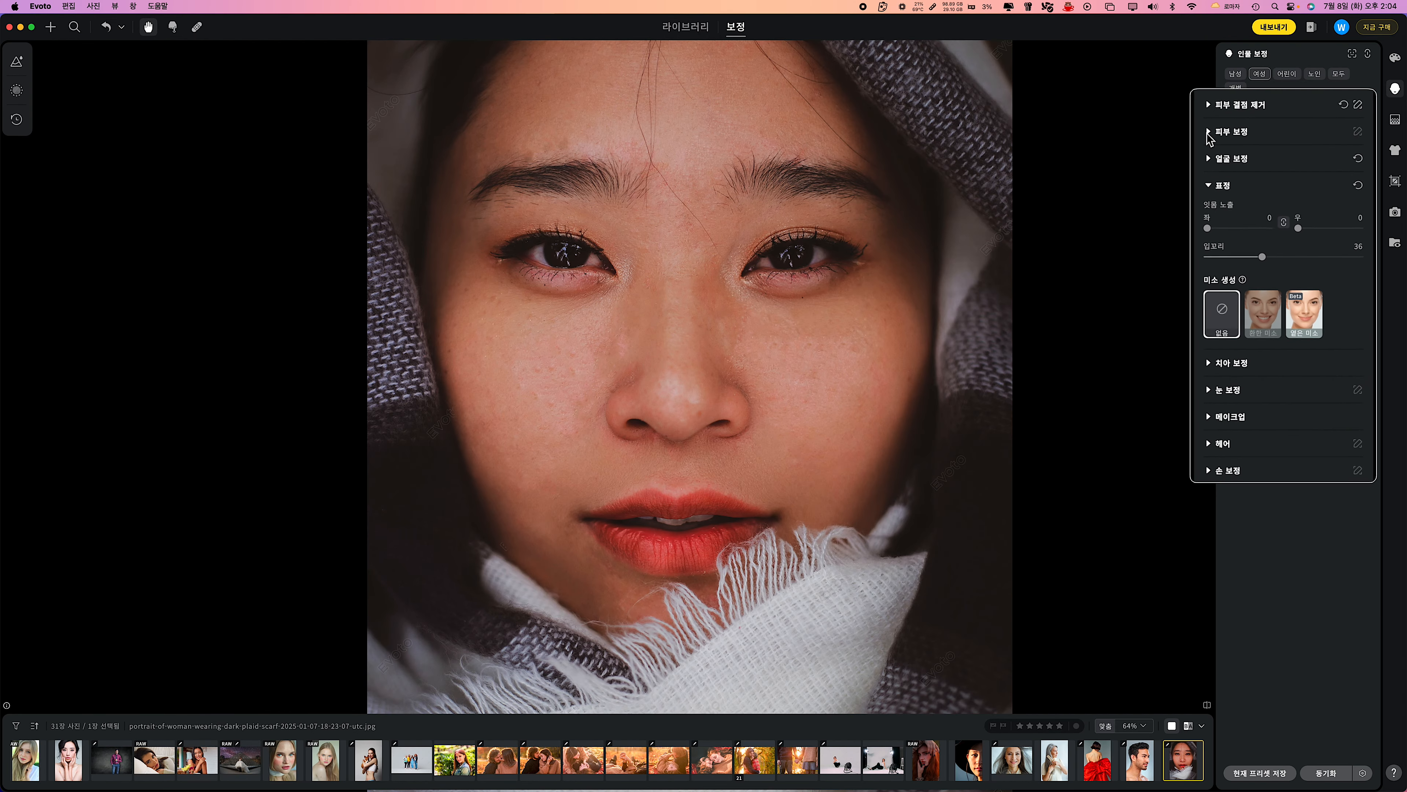
# Set the scarf portrait's facial 주파수 분리 to 59, 고주파 to -2, 저주파 to 59 and 부드러운 피부 to 16.
pyautogui.click(1229, 134)
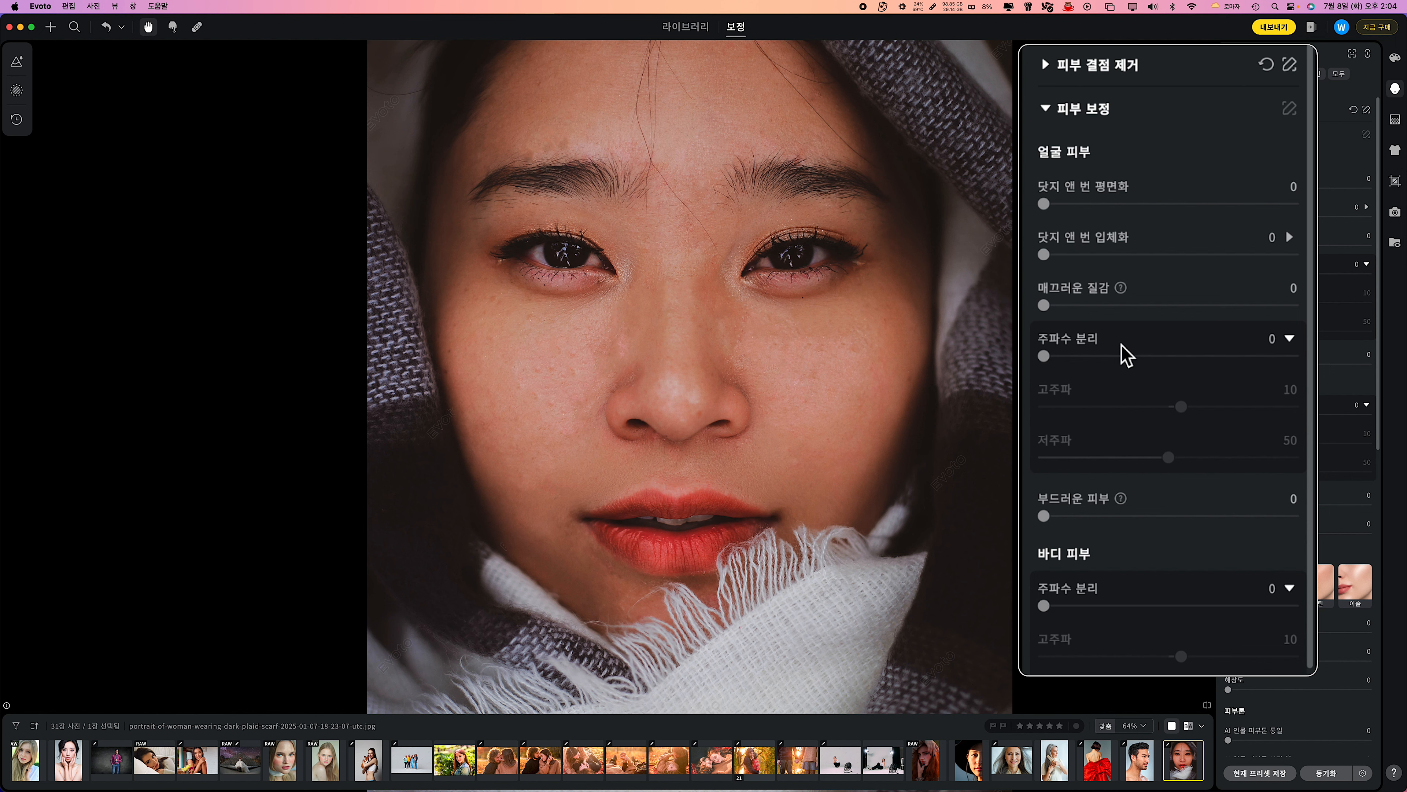
pyautogui.moveTo(1044, 356); pyautogui.dragTo(1191, 355)
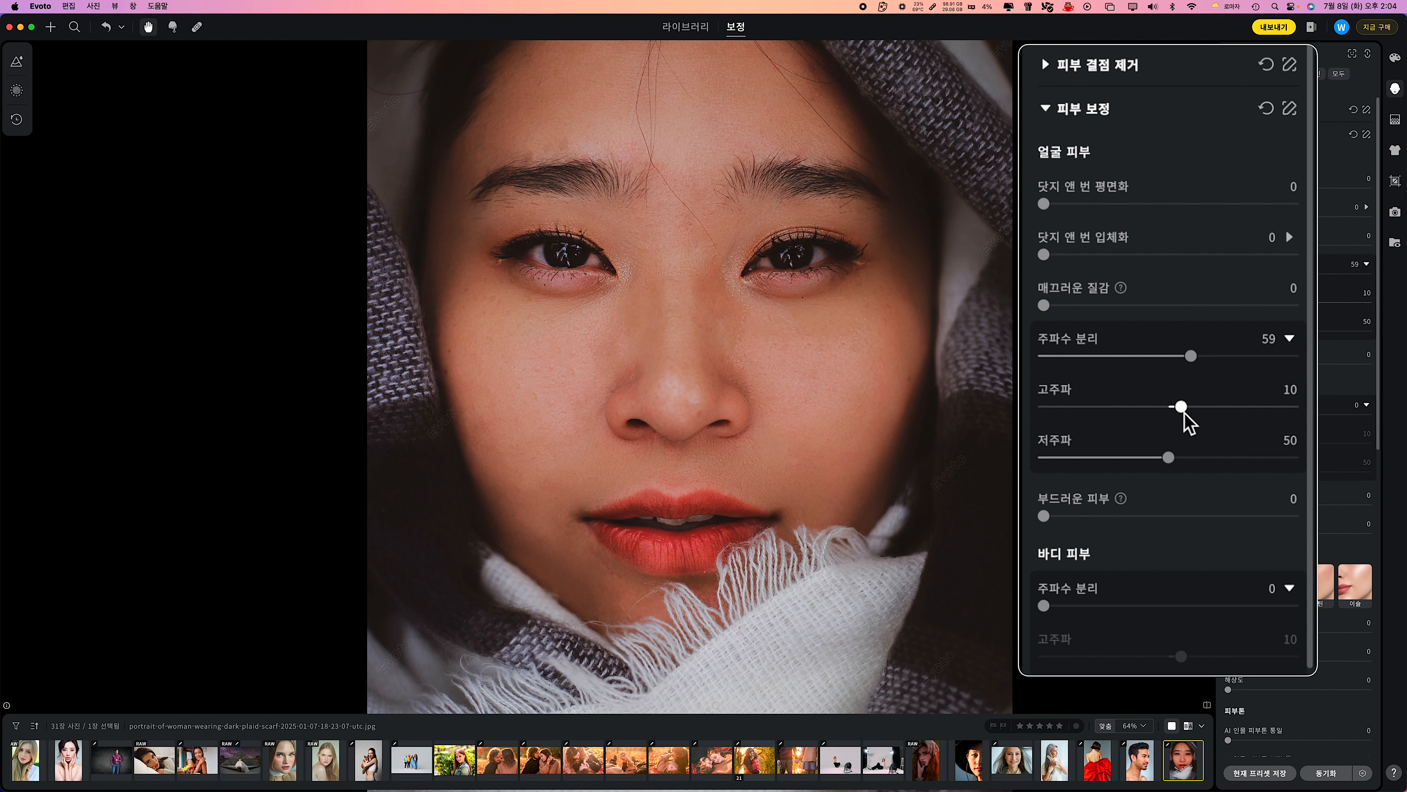
pyautogui.moveTo(1184, 412)
pyautogui.mouseDown()
pyautogui.moveTo(1152, 415)
pyautogui.moveTo(1180, 407)
pyautogui.mouseUp()
pyautogui.moveTo(1169, 458)
pyautogui.mouseDown()
pyautogui.moveTo(1120, 459)
pyautogui.moveTo(1190, 459)
pyautogui.mouseUp()
pyautogui.moveTo(1179, 407); pyautogui.dragTo(1181, 408)
pyautogui.moveTo(1045, 516); pyautogui.dragTo(1084, 517)
pyautogui.moveTo(1167, 413); pyautogui.dragTo(1168, 413)
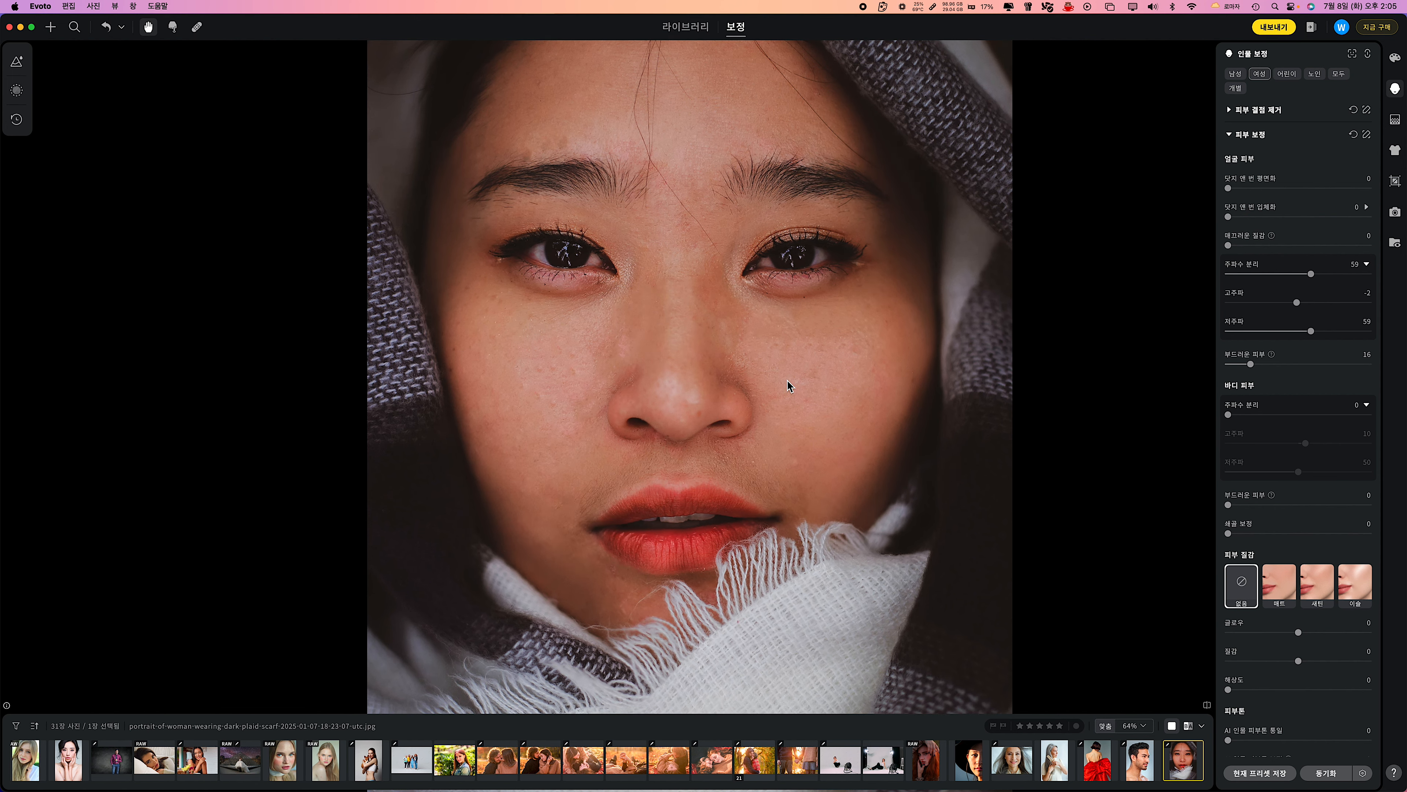
# Compare the original and retouched skin of the woman in the scarf side by side.
pyautogui.click(1188, 726)
pyautogui.scroll(5, 591, 377)
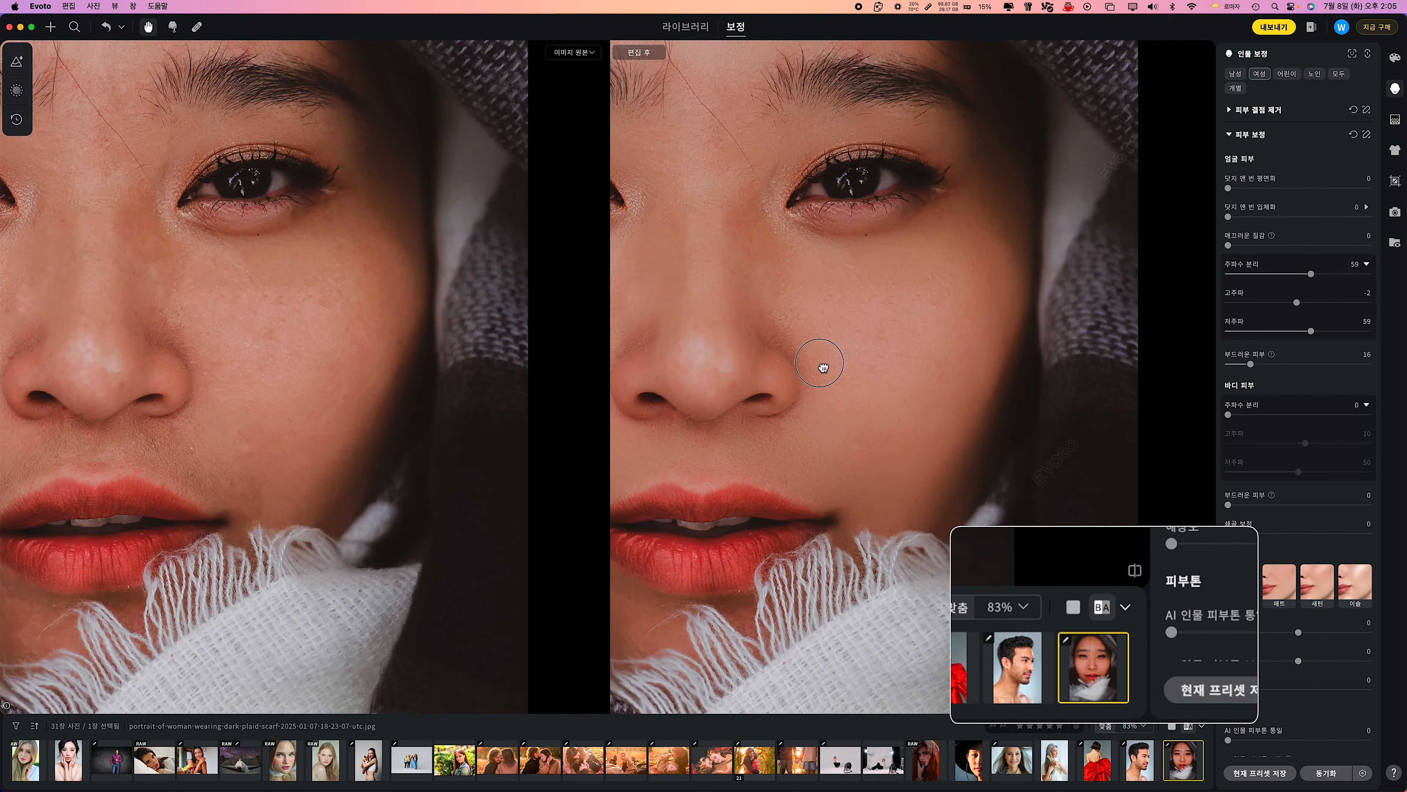
pyautogui.scroll(-1, 1018, 391)
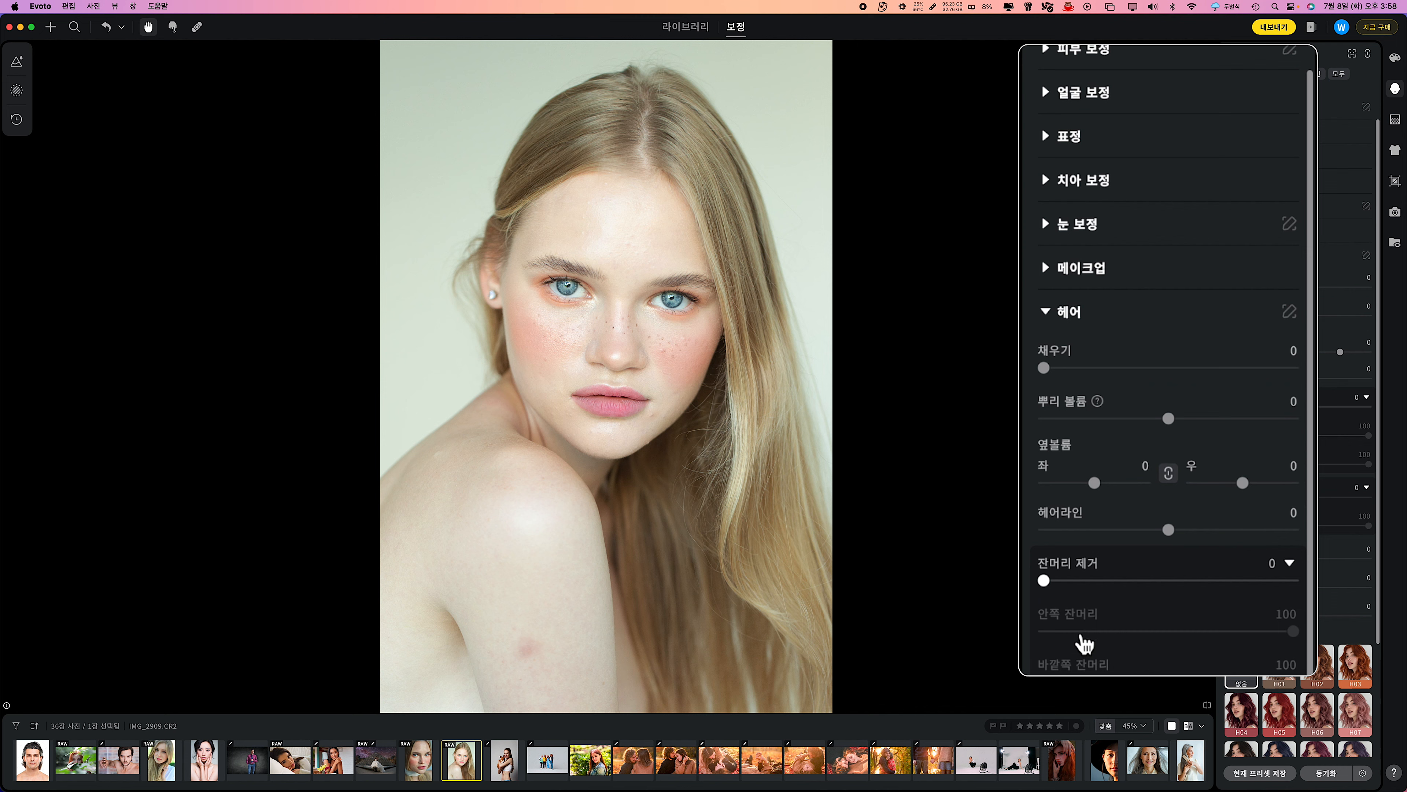
# Set 잔머리 제거 to 50 and 부드러운 머릿결 to 63 for the long-haired blonde woman.
pyautogui.scroll(-5, 1078, 643)
pyautogui.click(1107, 330)
pyautogui.moveTo(1107, 330); pyautogui.dragTo(1169, 330)
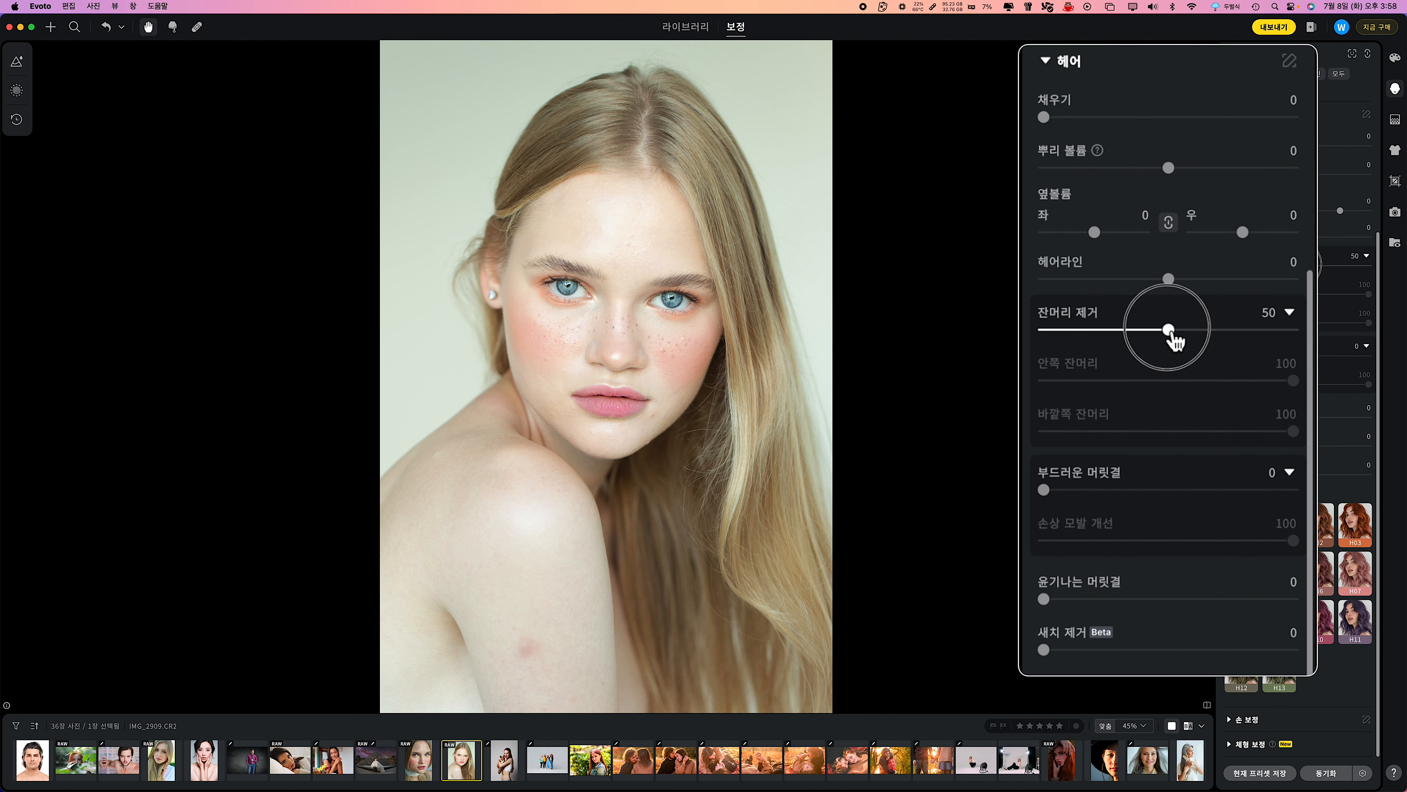
pyautogui.click(1083, 490)
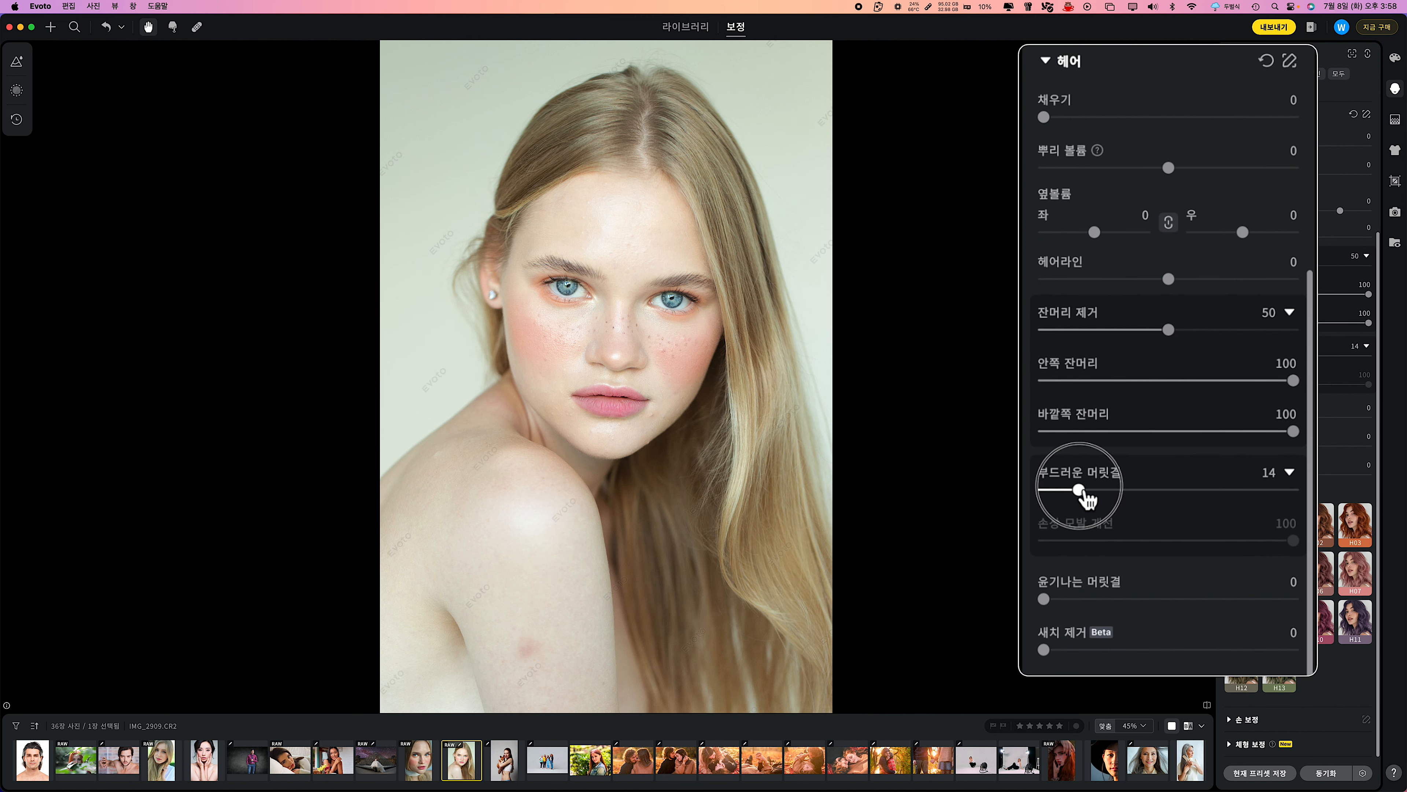
pyautogui.moveTo(1084, 490); pyautogui.dragTo(1200, 490)
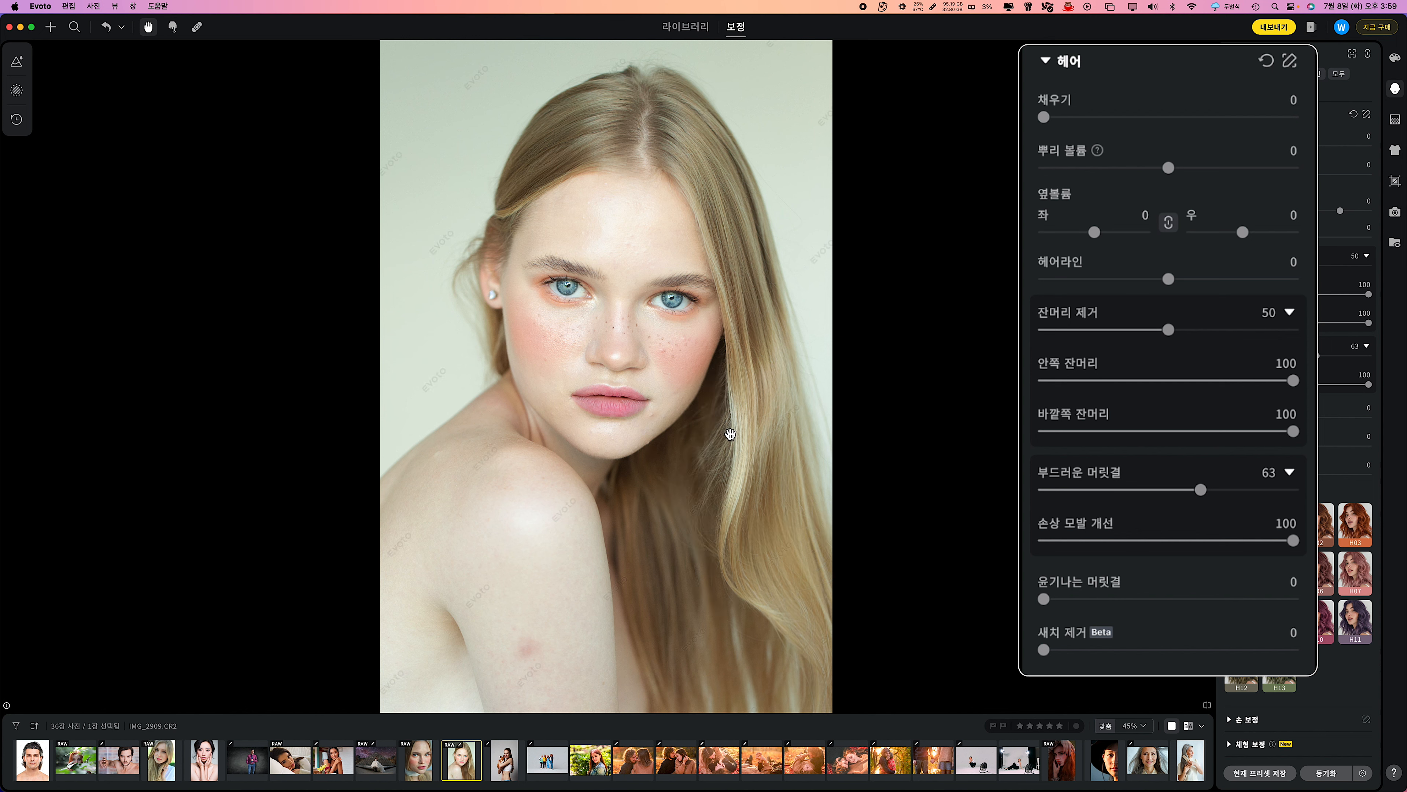
# Set 윤기나는 머릿결 to 85 for the blonde woman and compare the hair with the original photo.
pyautogui.scroll(-8, 1109, 277)
pyautogui.moveTo(1045, 135); pyautogui.dragTo(1256, 136)
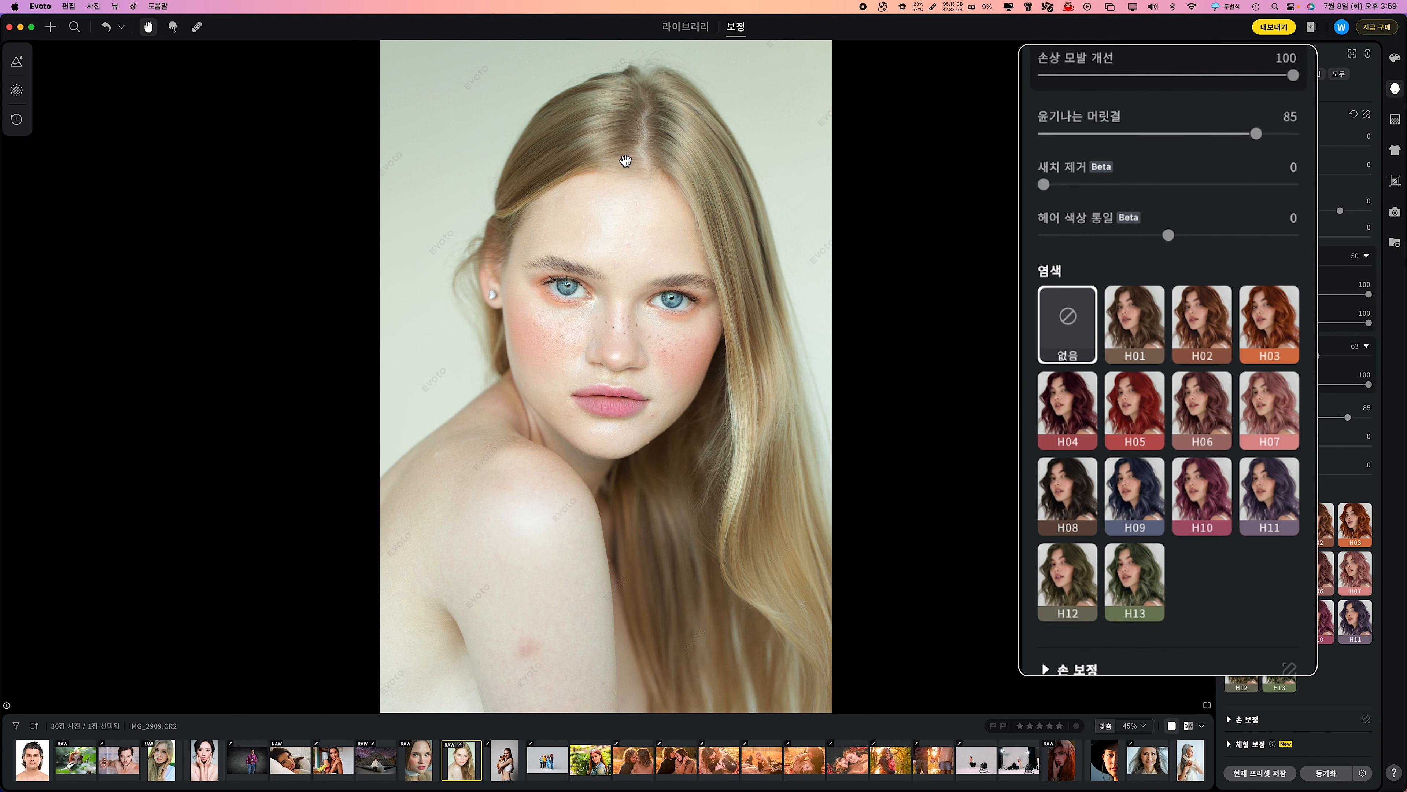
pyautogui.press('\\')
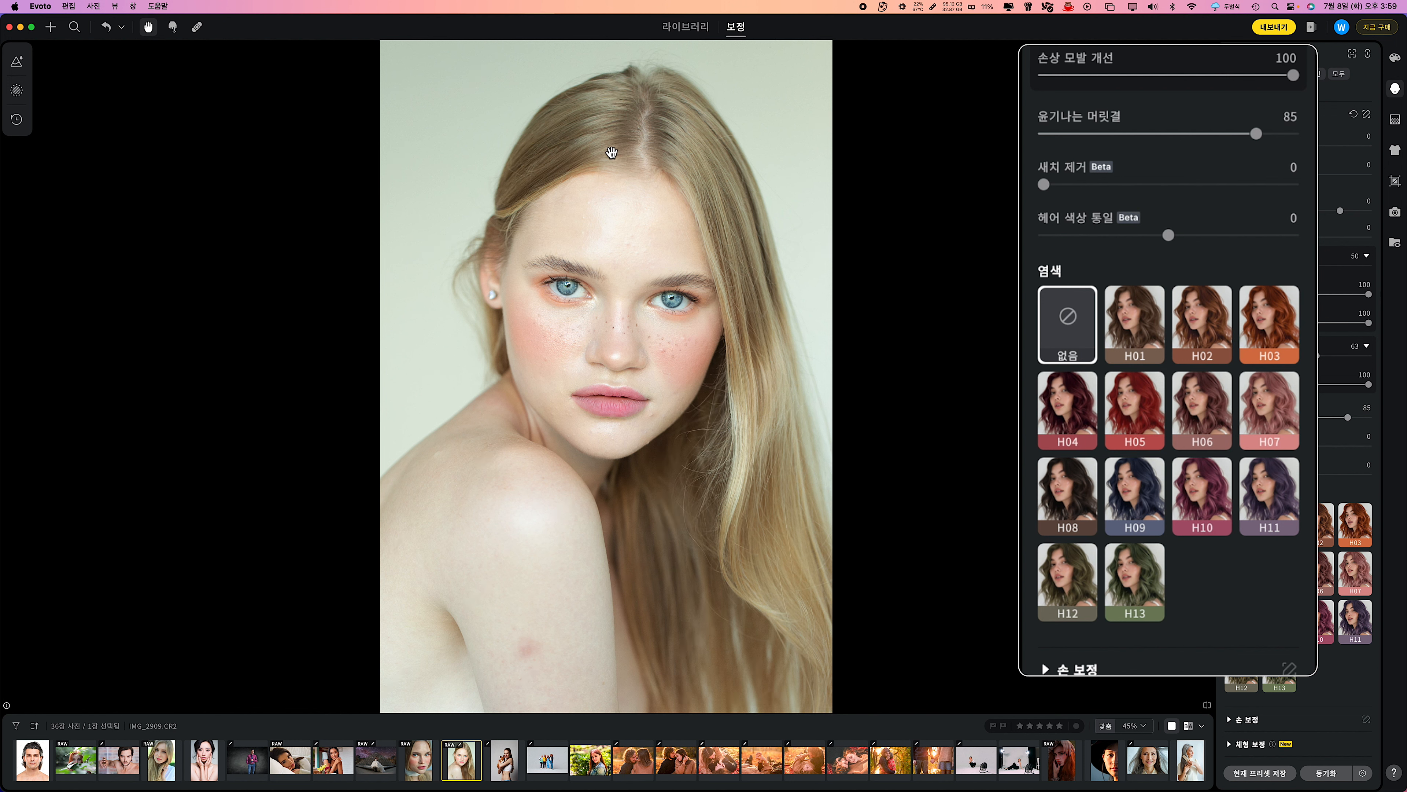
pyautogui.press('\\')
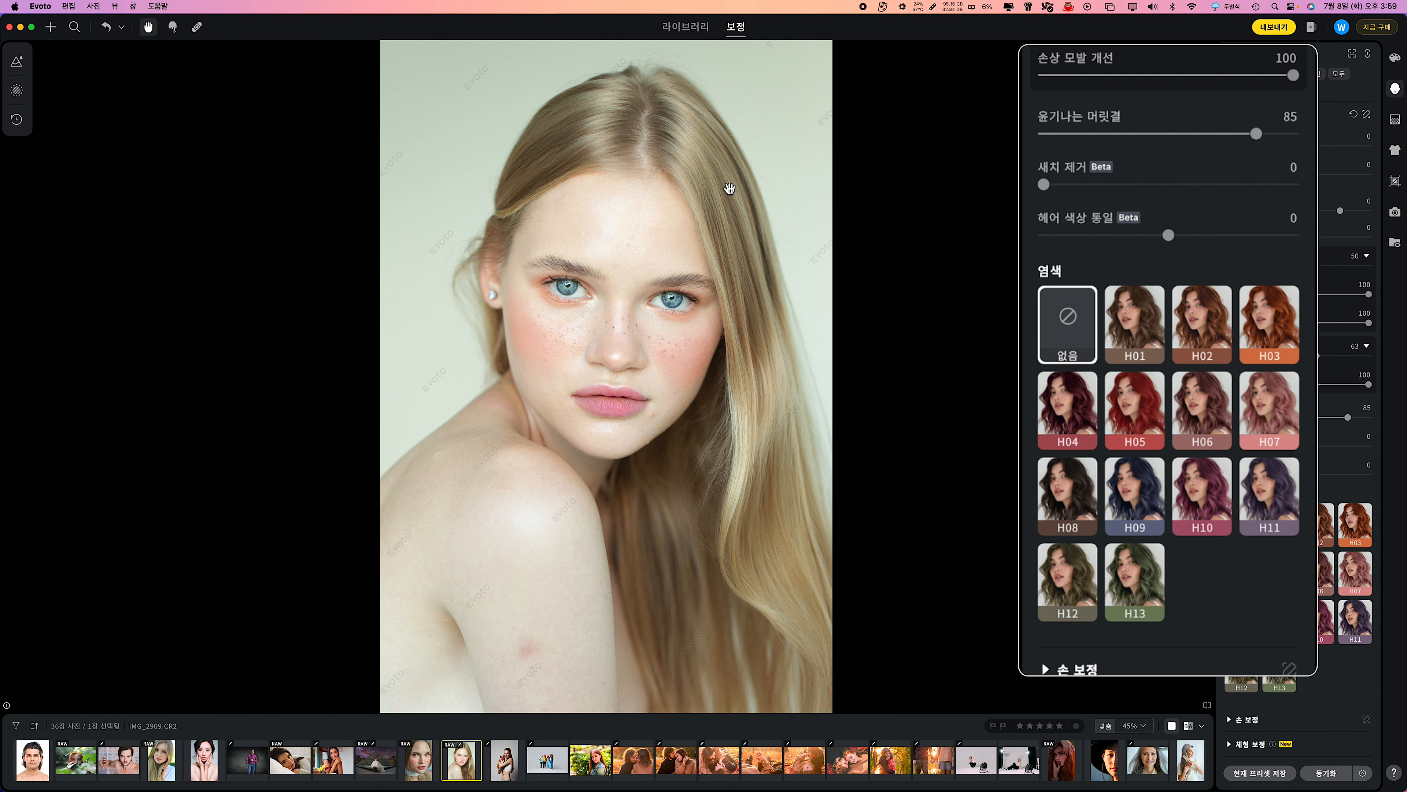
# Set 새치 제거 to 15 and 헤어 색상 통일 to 18, compare with the original, and set 잔머리 제거 to 13.
pyautogui.moveTo(1046, 186); pyautogui.dragTo(1073, 193)
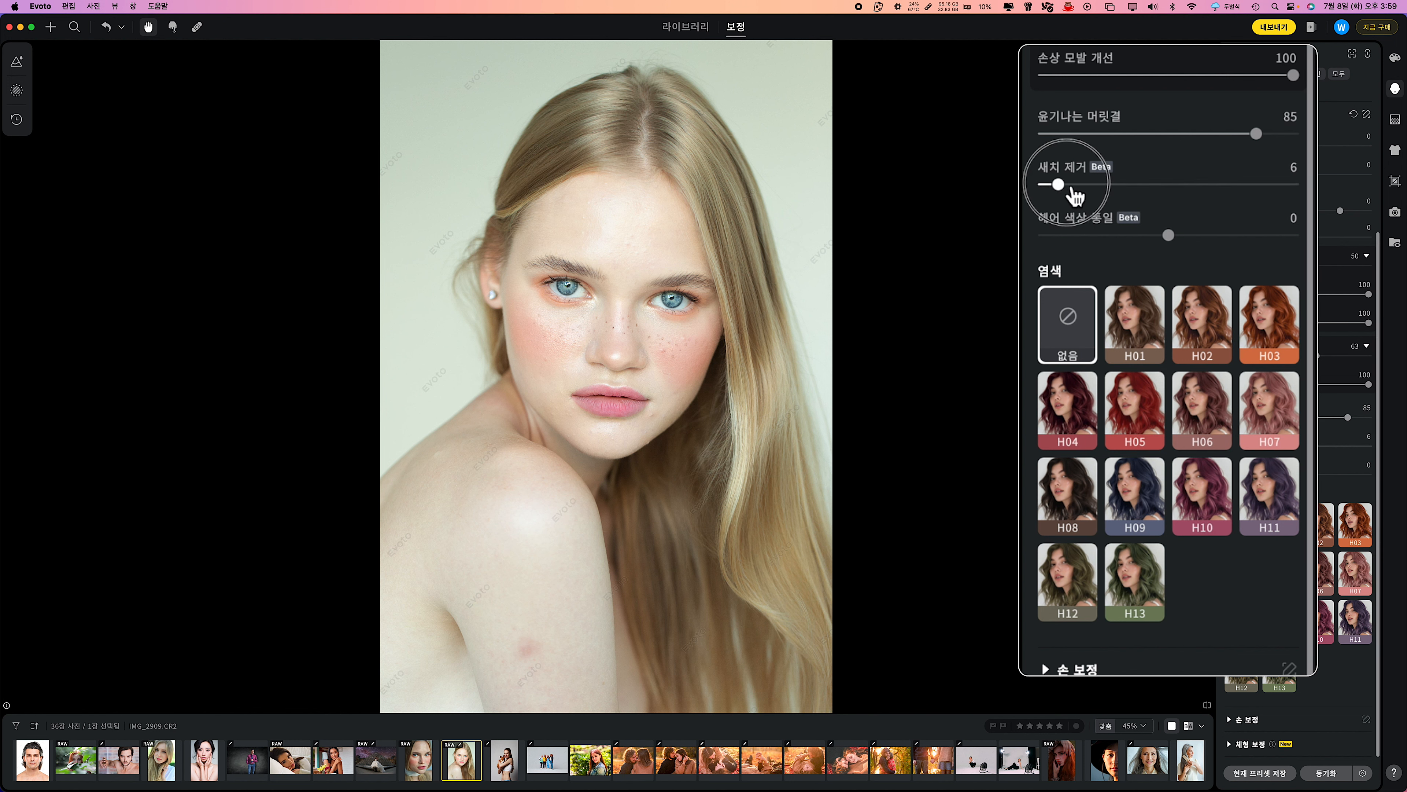
pyautogui.moveTo(1171, 237); pyautogui.dragTo(1192, 235)
pyautogui.moveTo(1114, 191); pyautogui.dragTo(1085, 197)
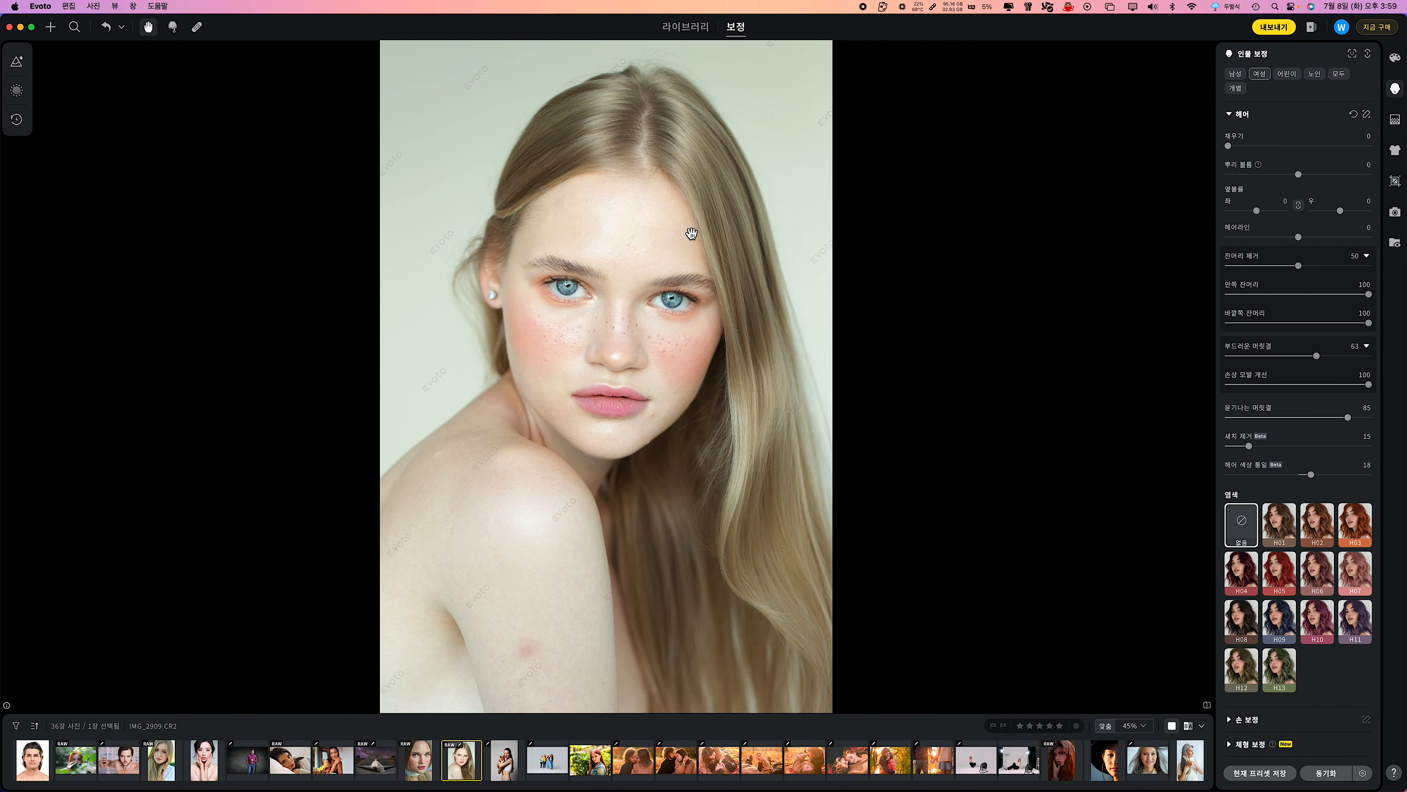
pyautogui.press('\\')
pyautogui.press('\\')
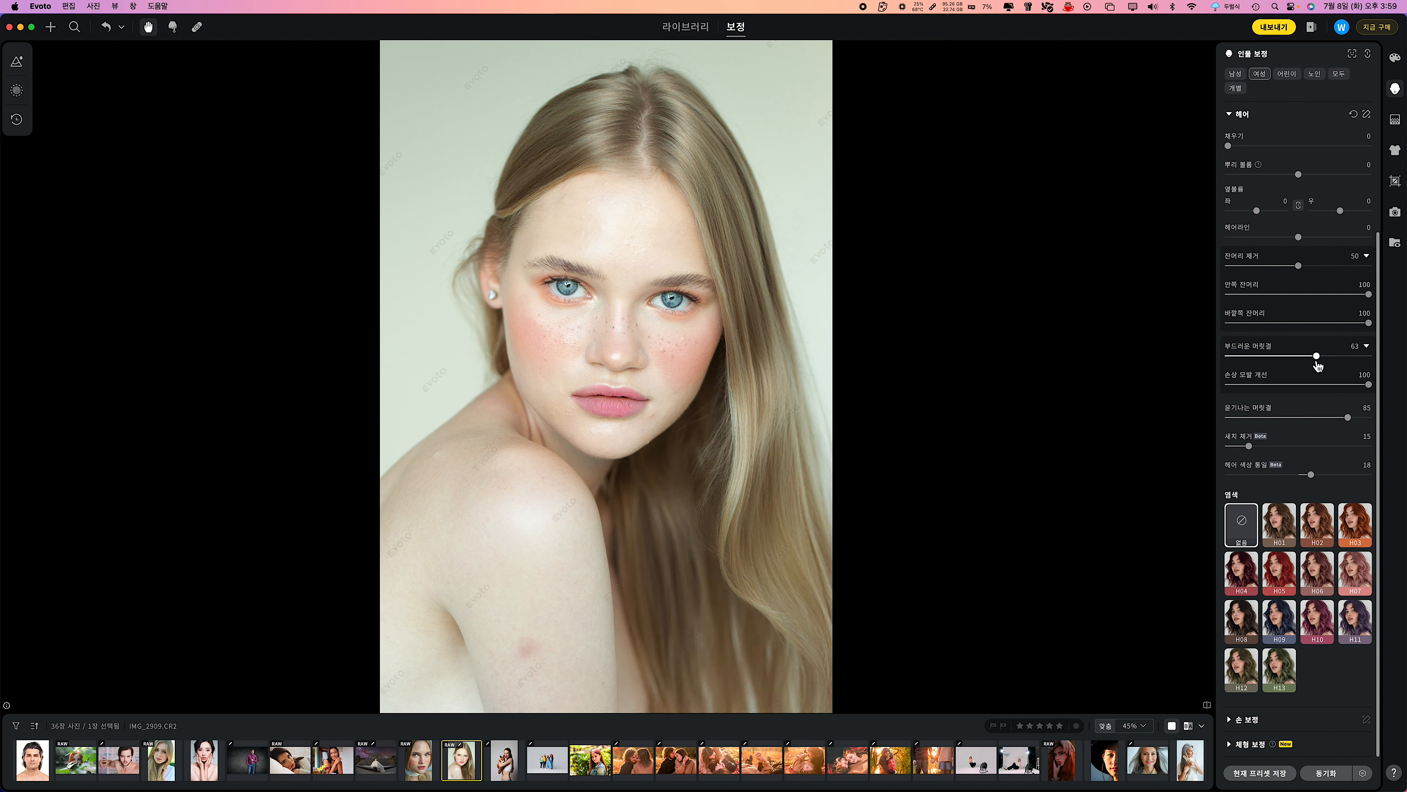
pyautogui.moveTo(1298, 266); pyautogui.dragTo(1246, 269)
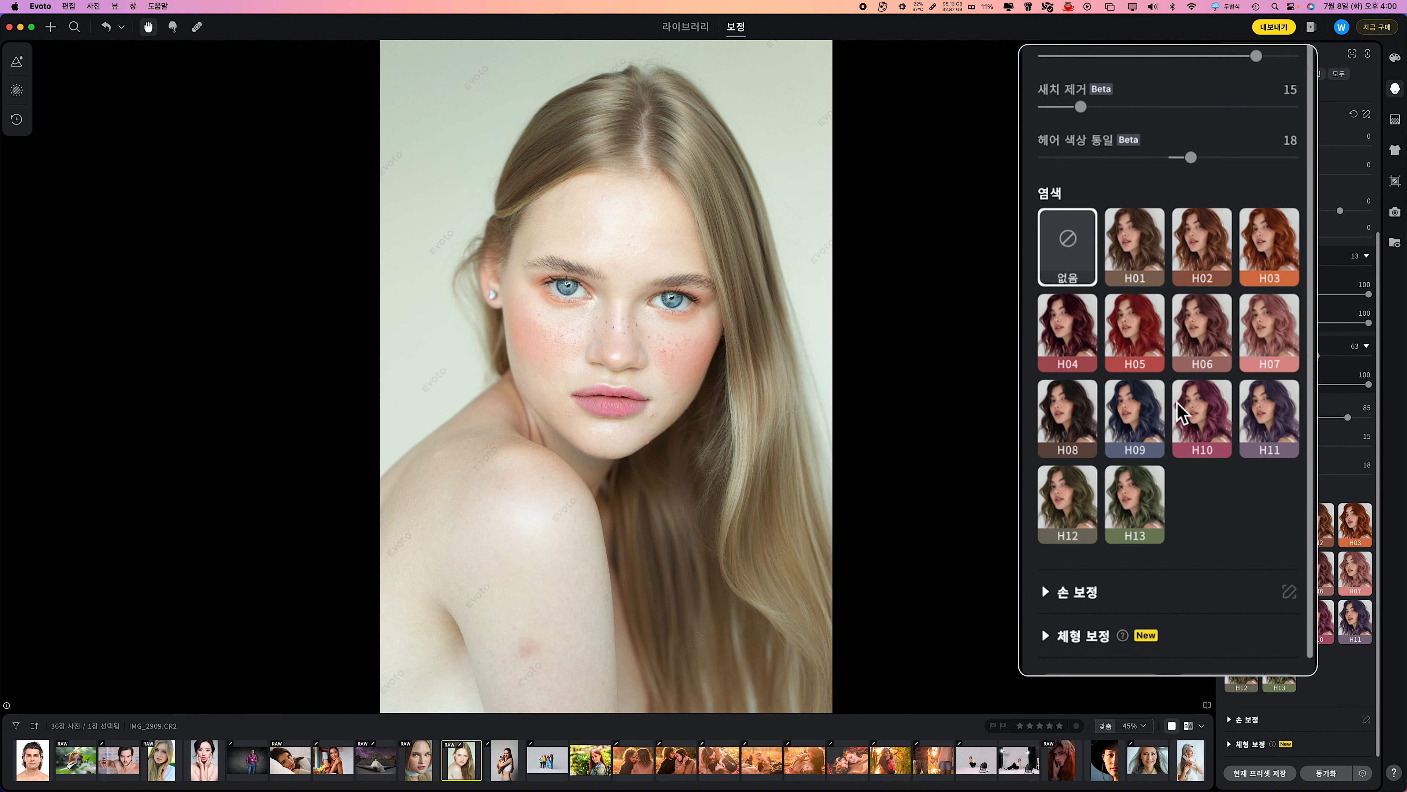
# Try the hair dye presets H08, H11, H01, H04 and H13 on the blonde woman and finish with H05.
pyautogui.click(1072, 433)
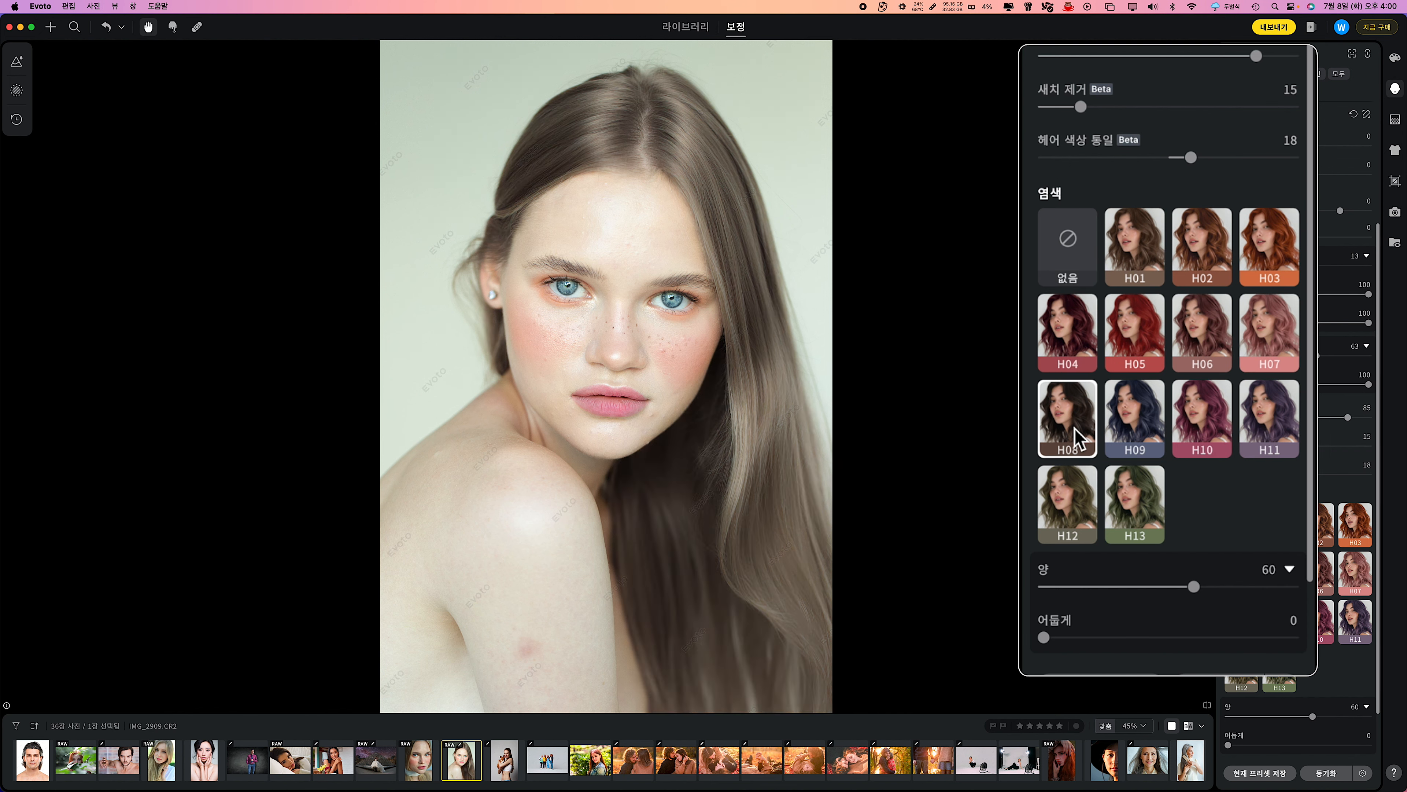
pyautogui.click(1132, 351)
pyautogui.click(1255, 422)
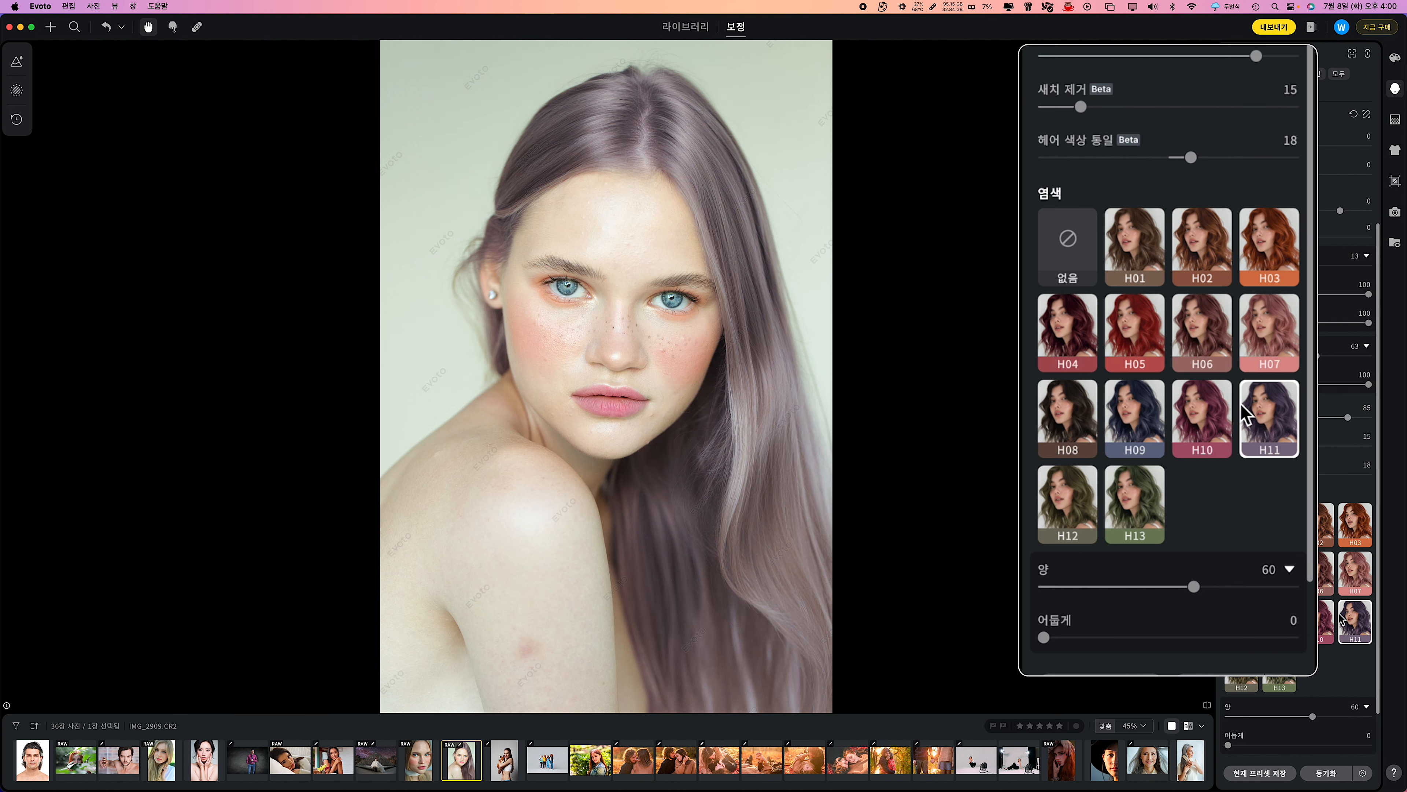
pyautogui.click(1136, 350)
pyautogui.click(1144, 252)
pyautogui.click(1068, 333)
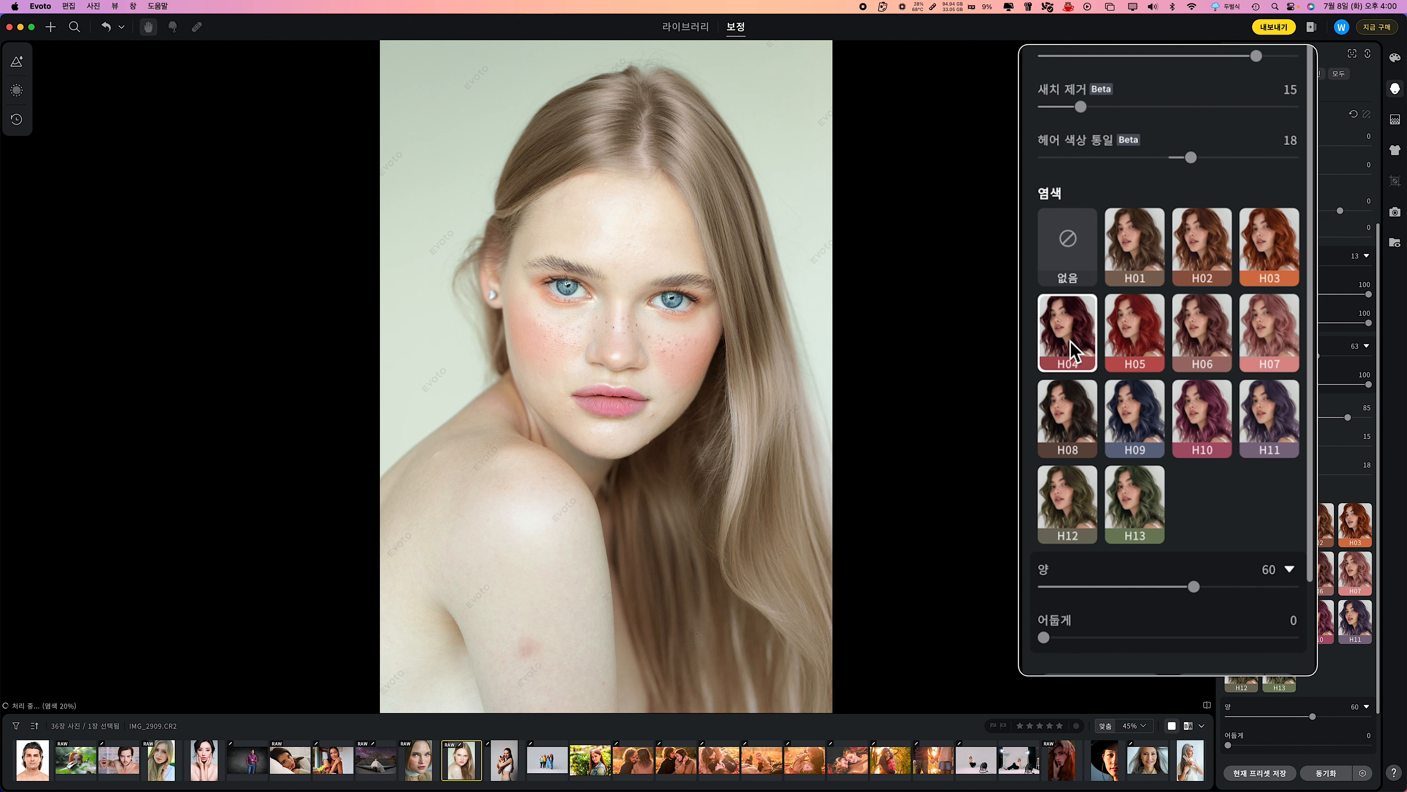
pyautogui.click(1067, 419)
pyautogui.click(1134, 511)
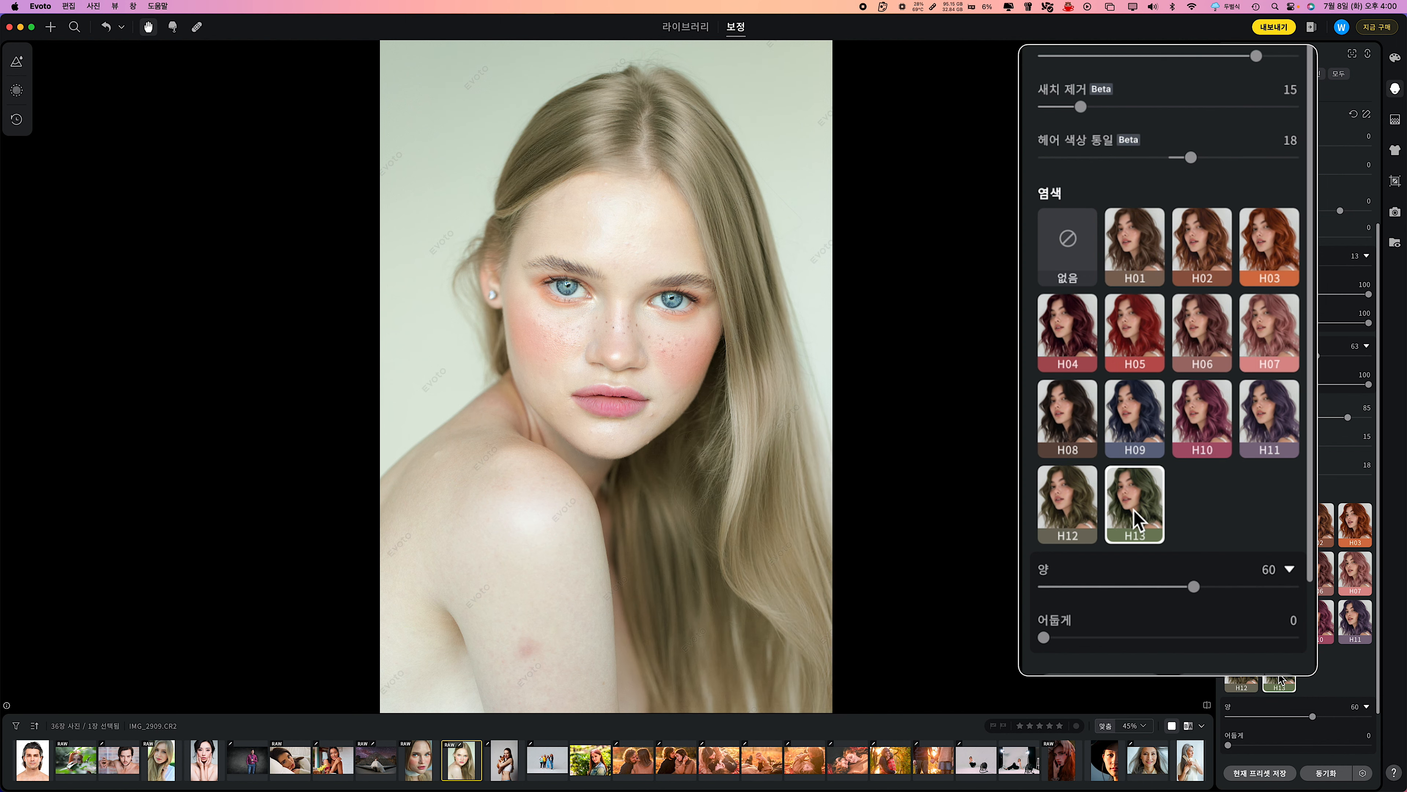
pyautogui.click(1141, 334)
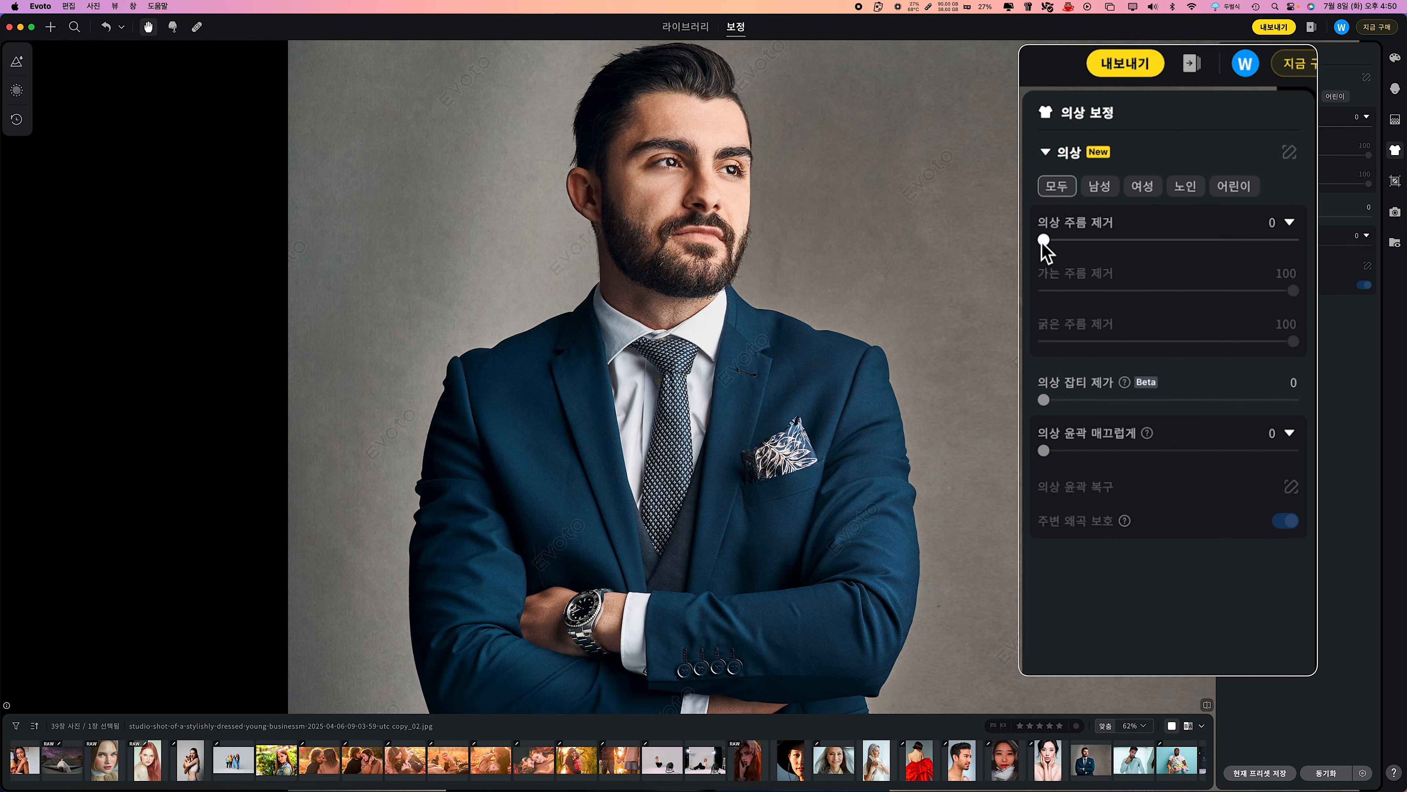
# Set 의상 주름 제거 to 100 for the man's blue suit and compare the result with the original photo.
pyautogui.moveTo(1044, 241); pyautogui.dragTo(1294, 241)
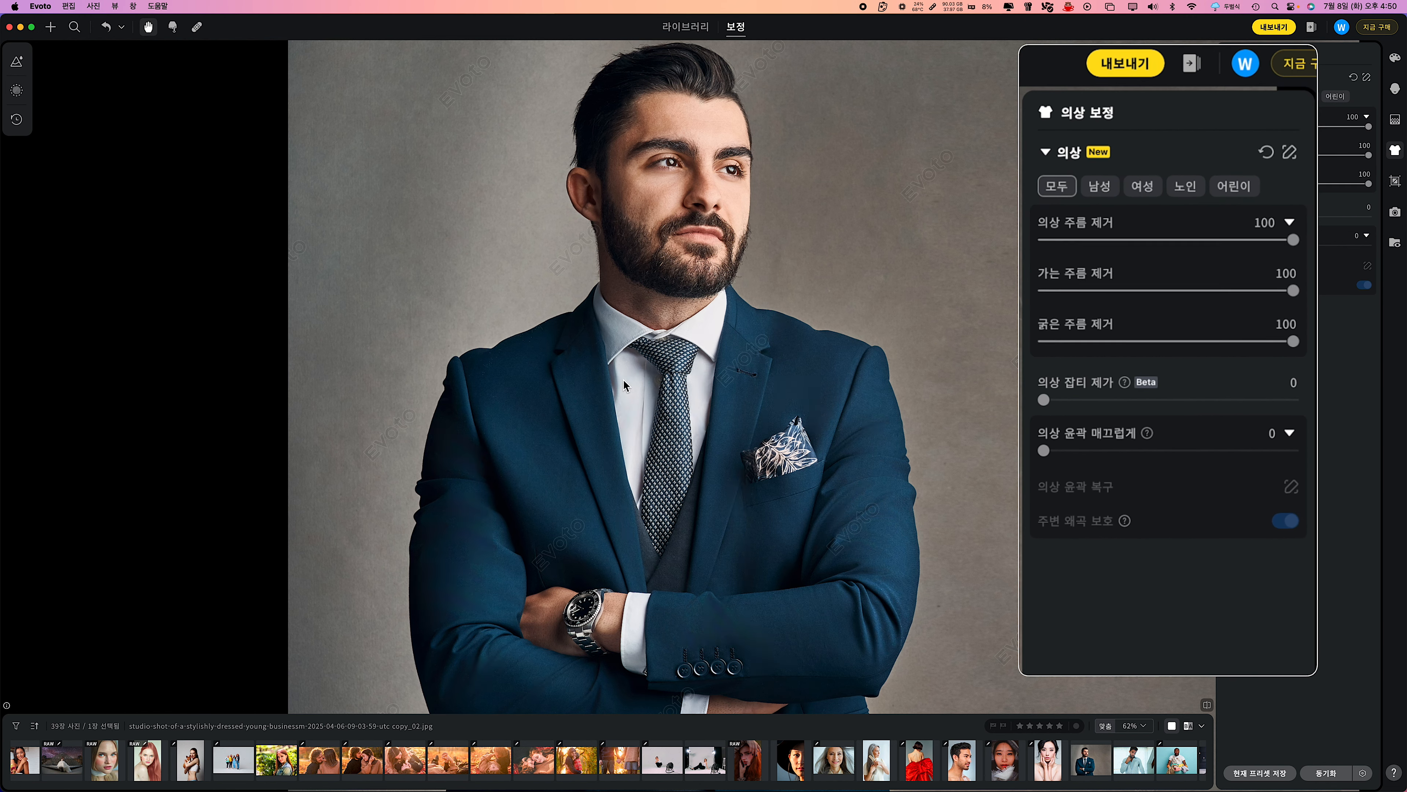
pyautogui.press('\\')
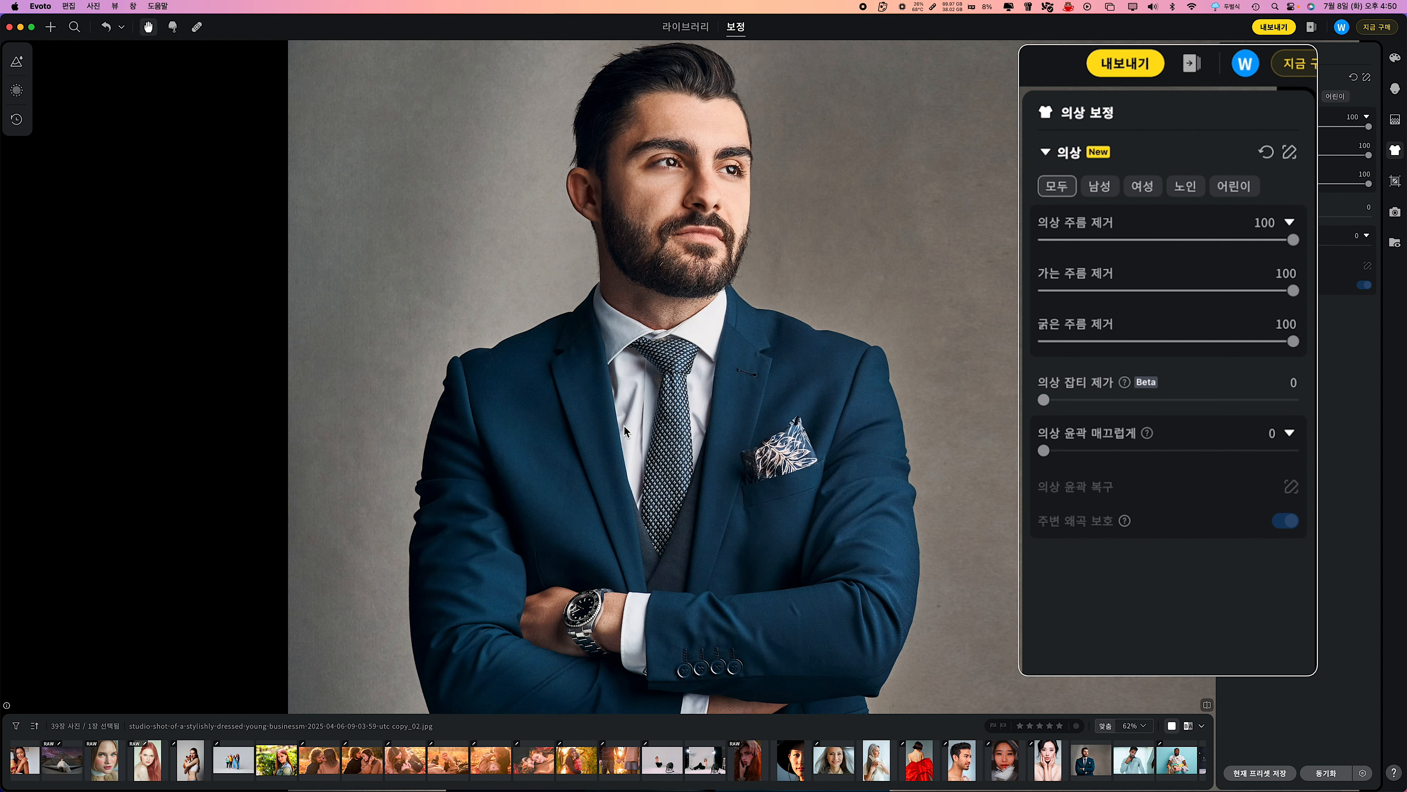
pyautogui.press('\\')
pyautogui.press('\\')
pyautogui.press('\\')
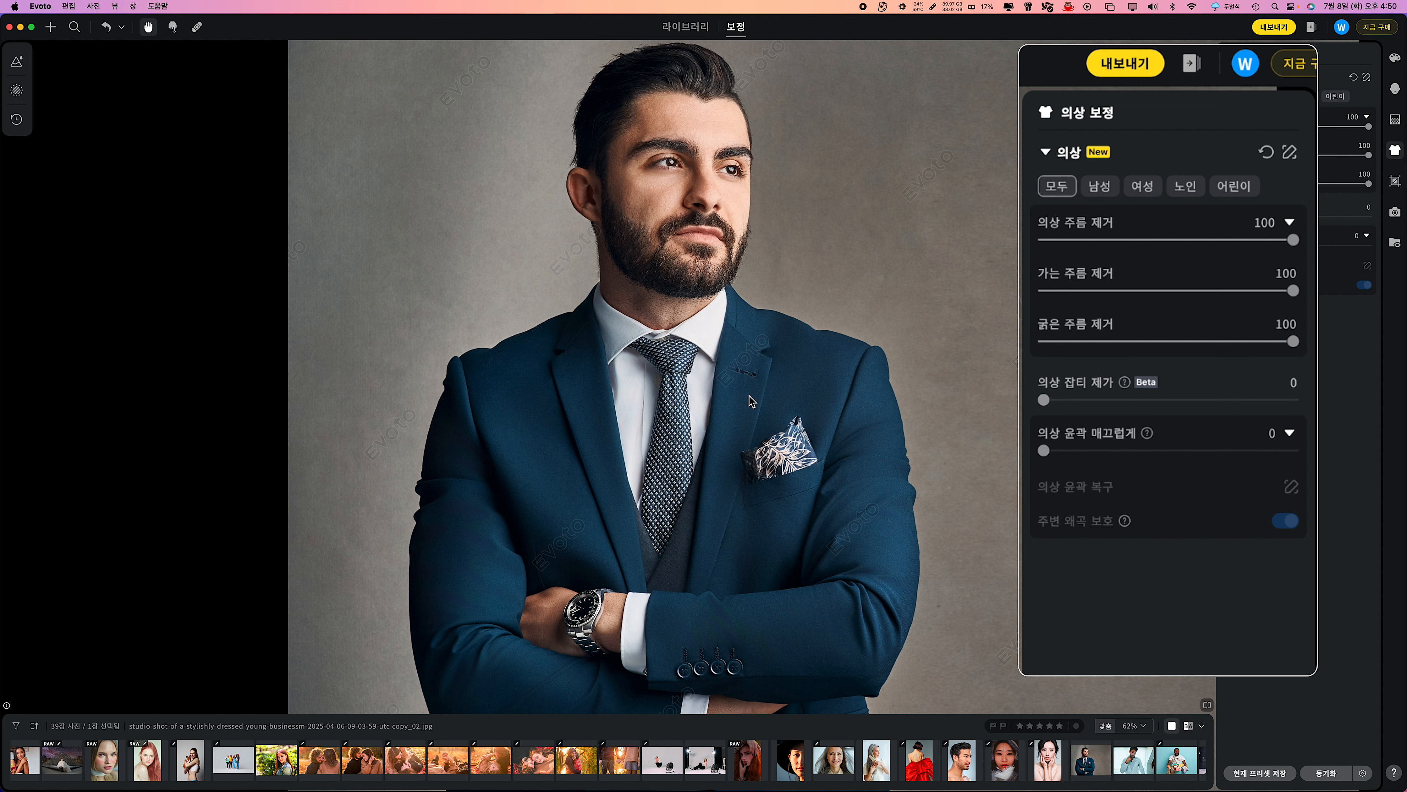
pyautogui.press('\\')
pyautogui.press('\\')
# Set 의상 윤곽 매끄럽게 to 100 and raise the Beta clothing blemish removal to its maximum to clean the specks off the suit.
pyautogui.moveTo(1044, 451); pyautogui.dragTo(1294, 462)
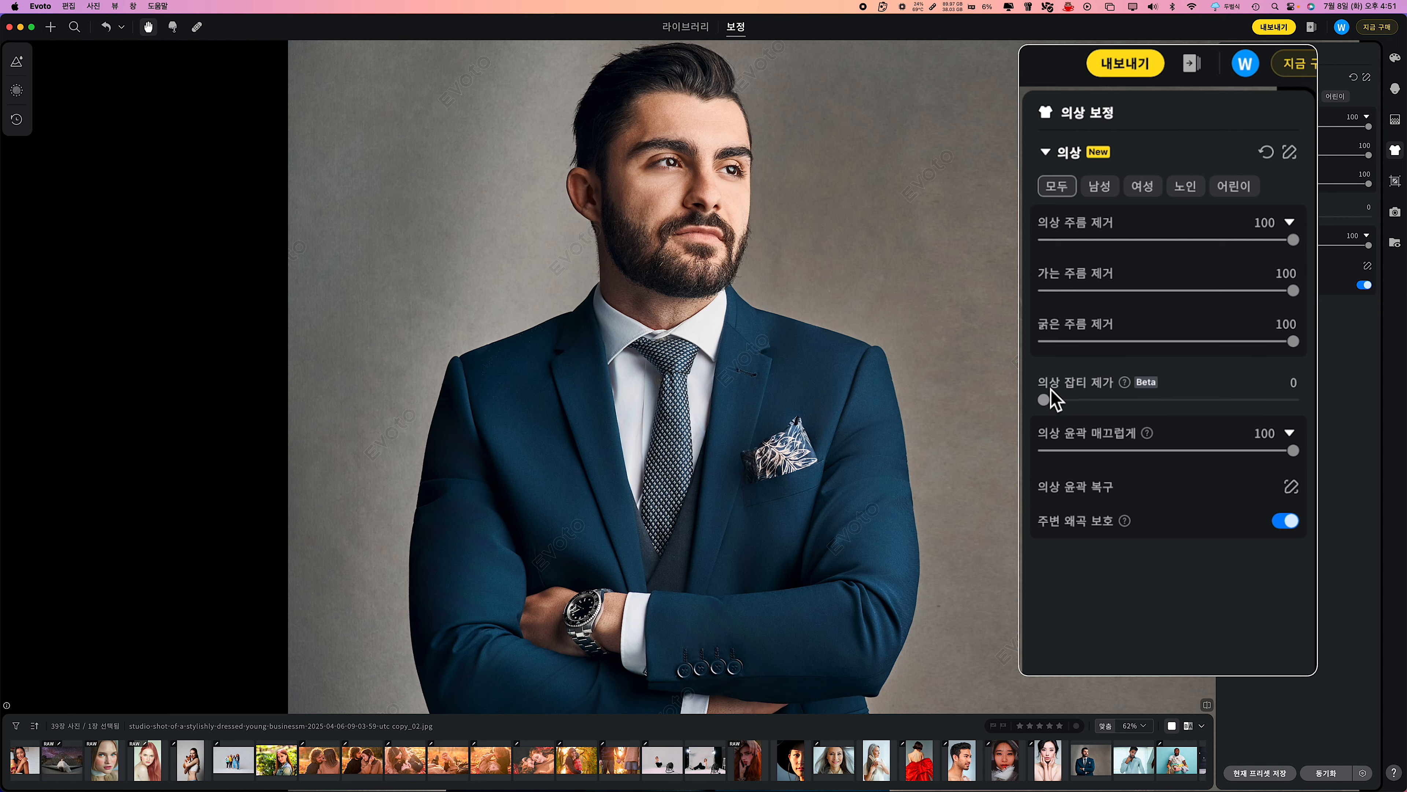
pyautogui.scroll(5, 514, 375)
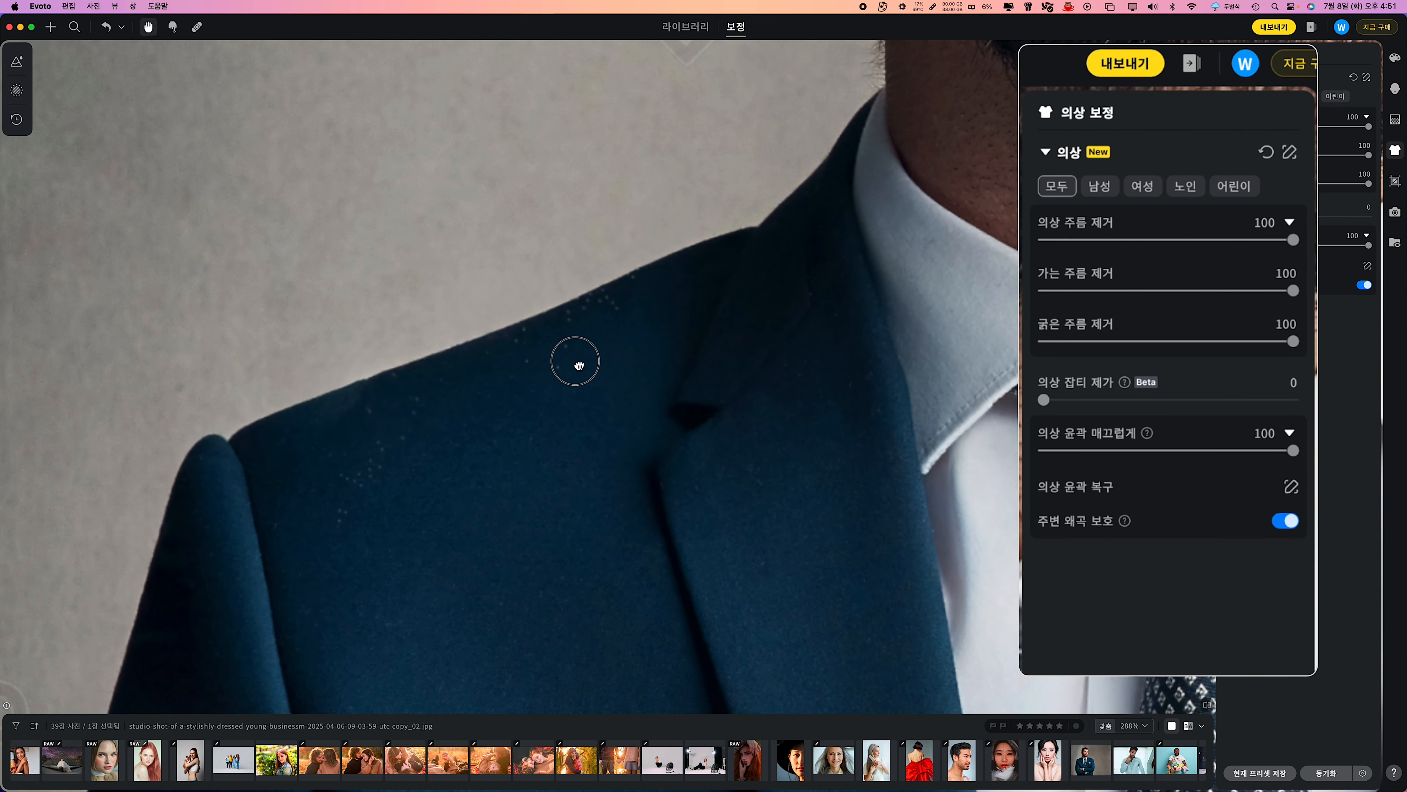
pyautogui.scroll(-2, 594, 377)
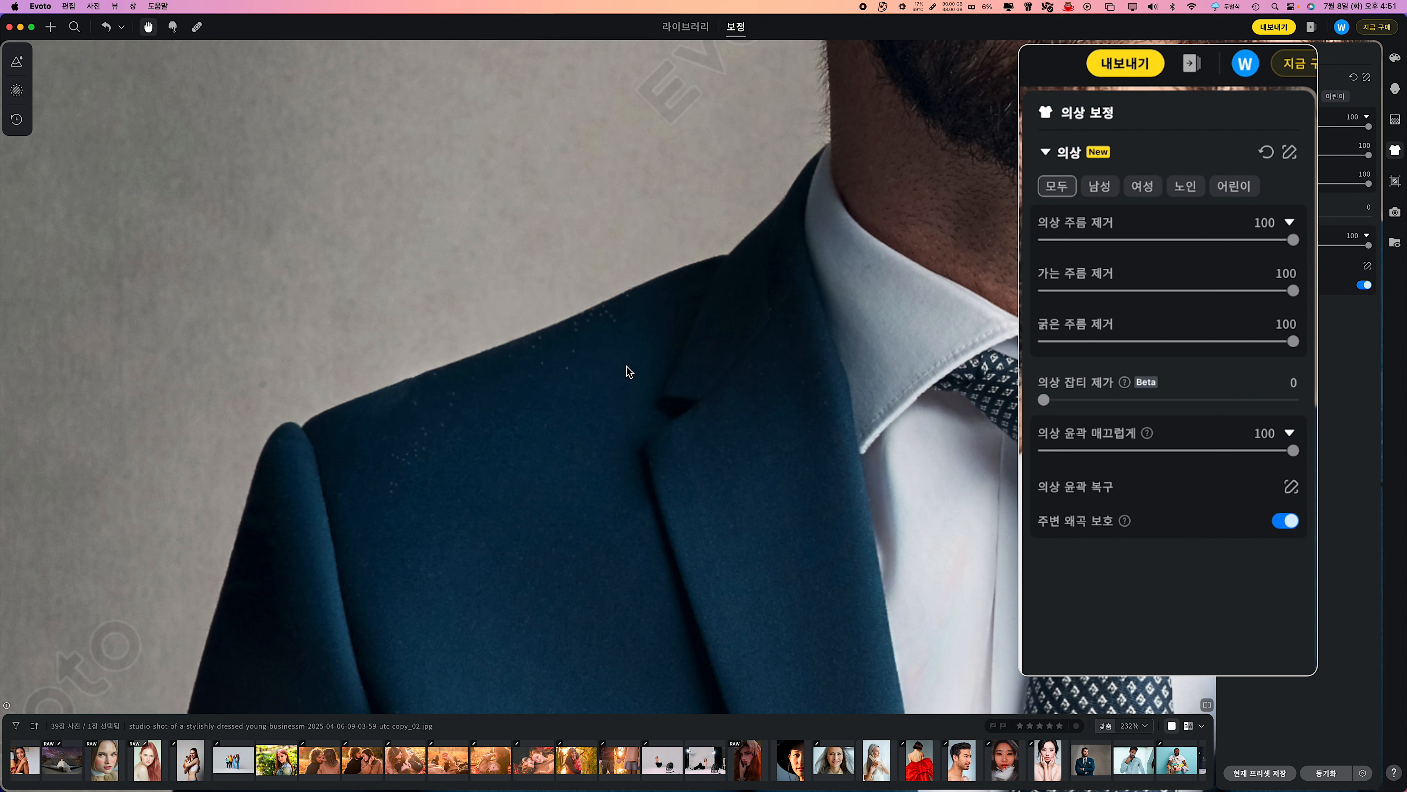
pyautogui.moveTo(1043, 400); pyautogui.dragTo(1294, 400)
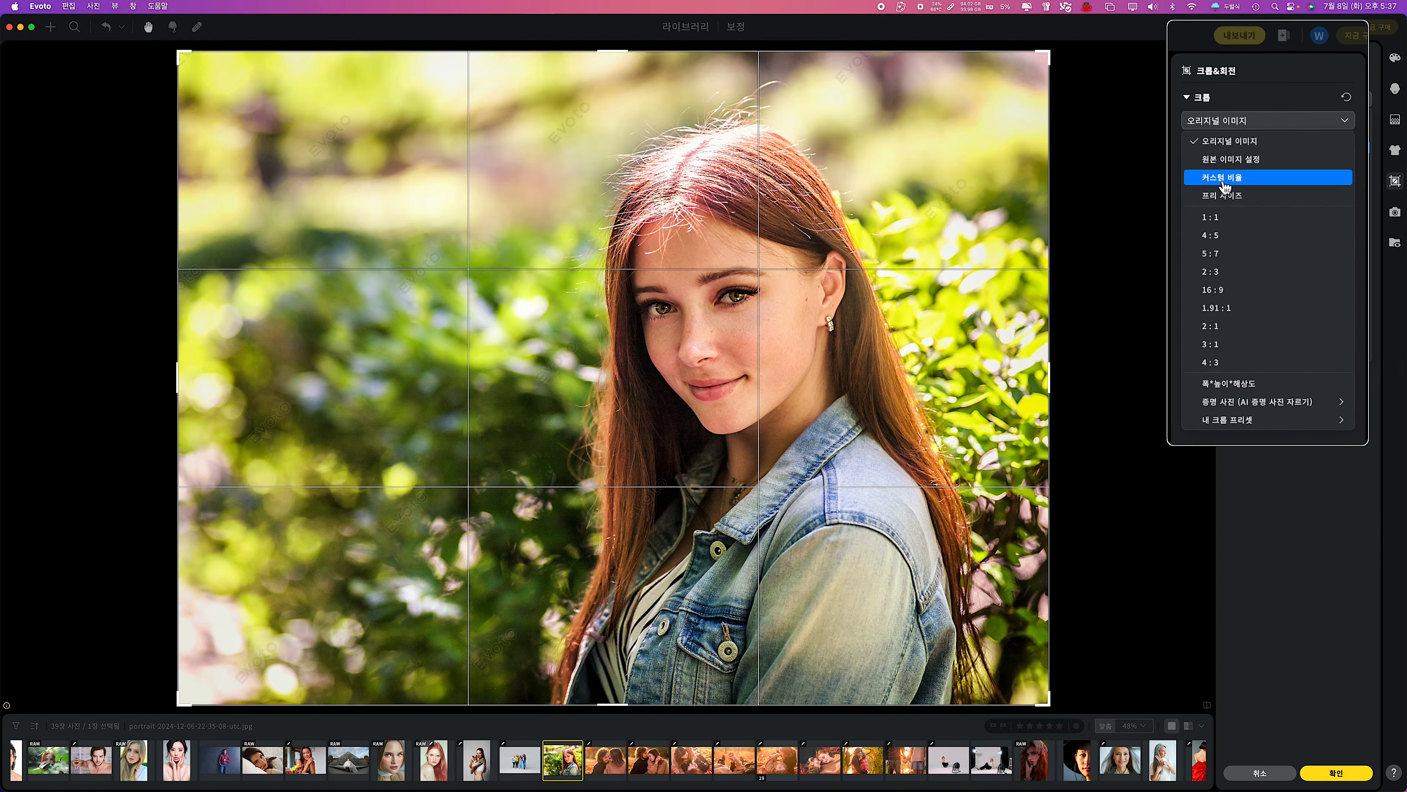
# Try custom crop ratios of 1:1 and 2:1 on the photo of the woman in the denim jacket, and reset the crop.
pyautogui.click(1225, 179)
pyautogui.click(1036, 256)
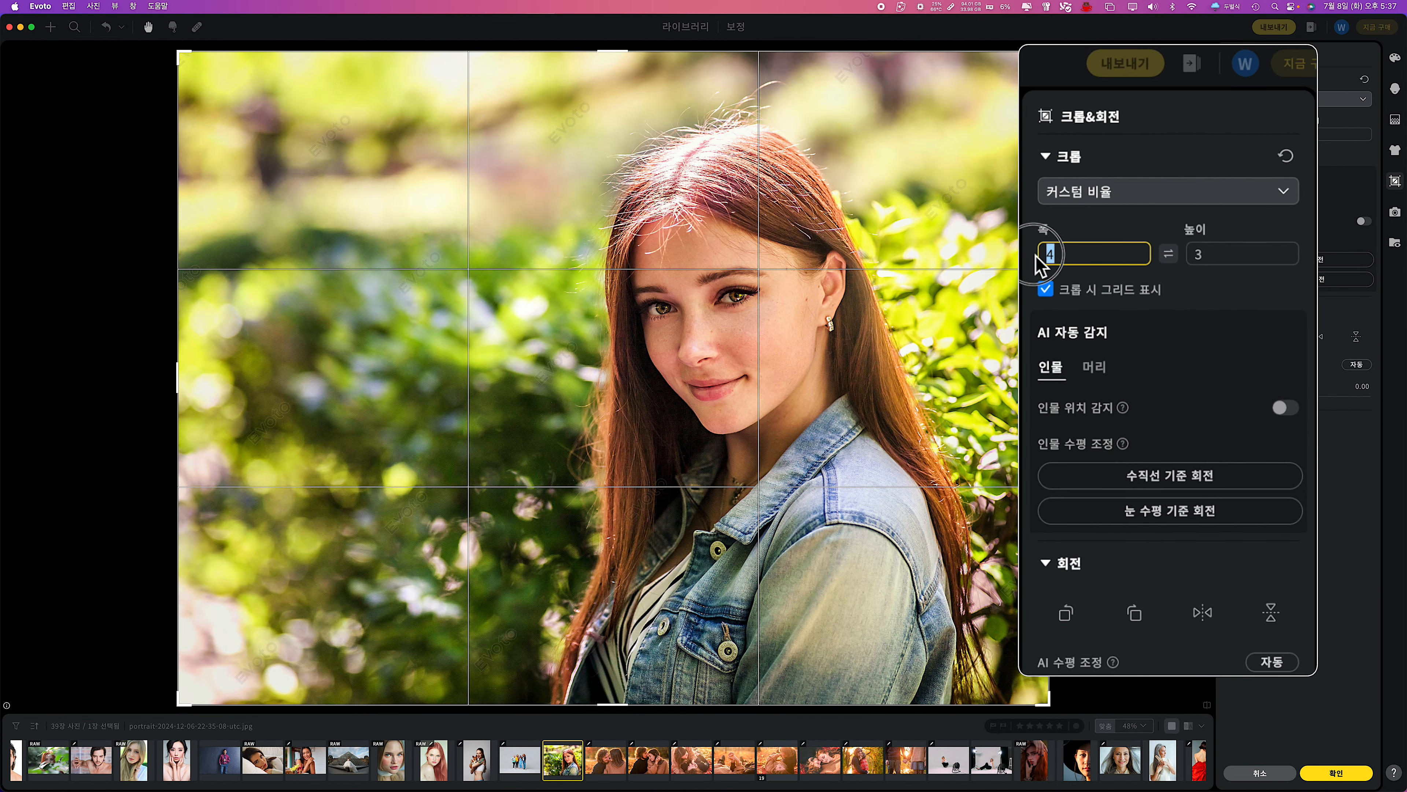
pyautogui.press('Return')
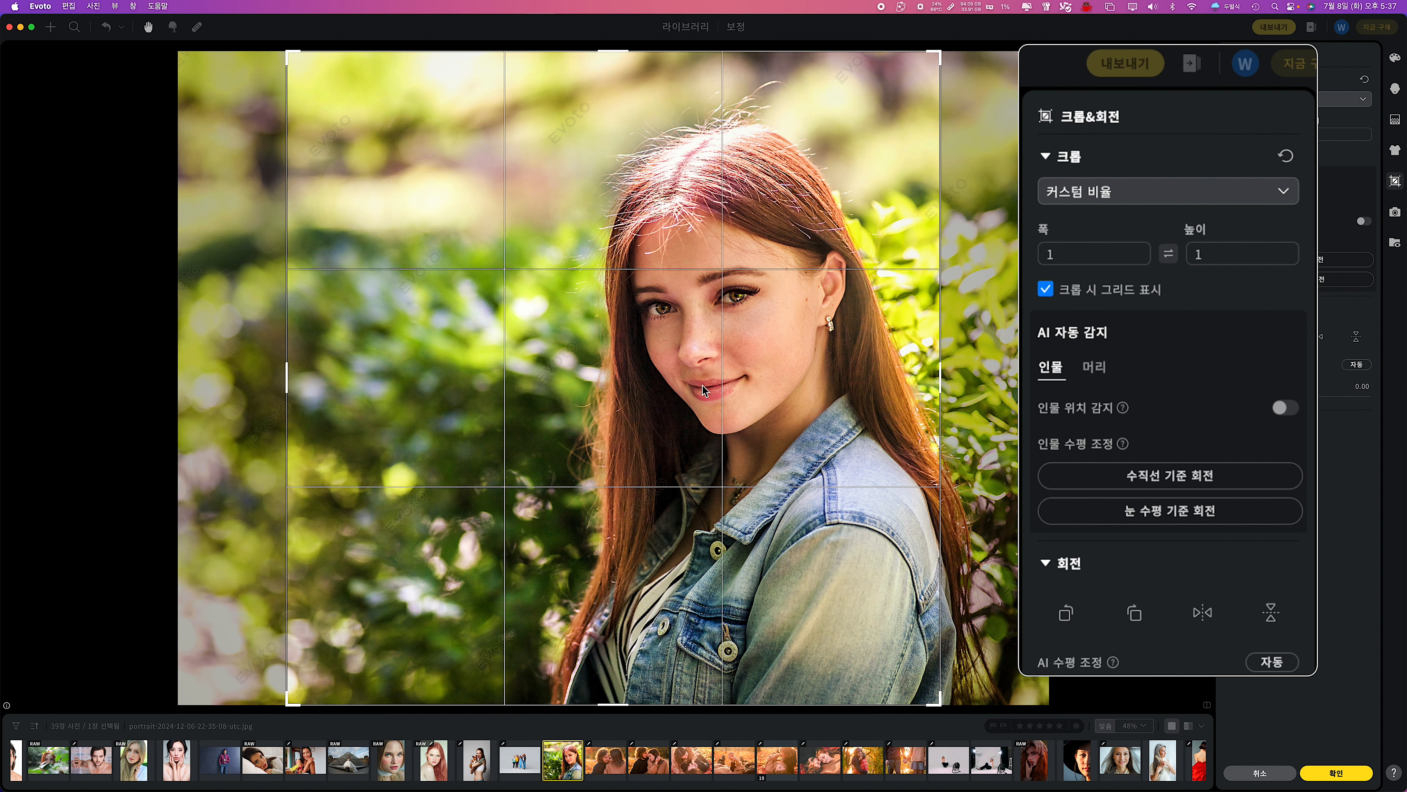
pyautogui.click(1041, 255)
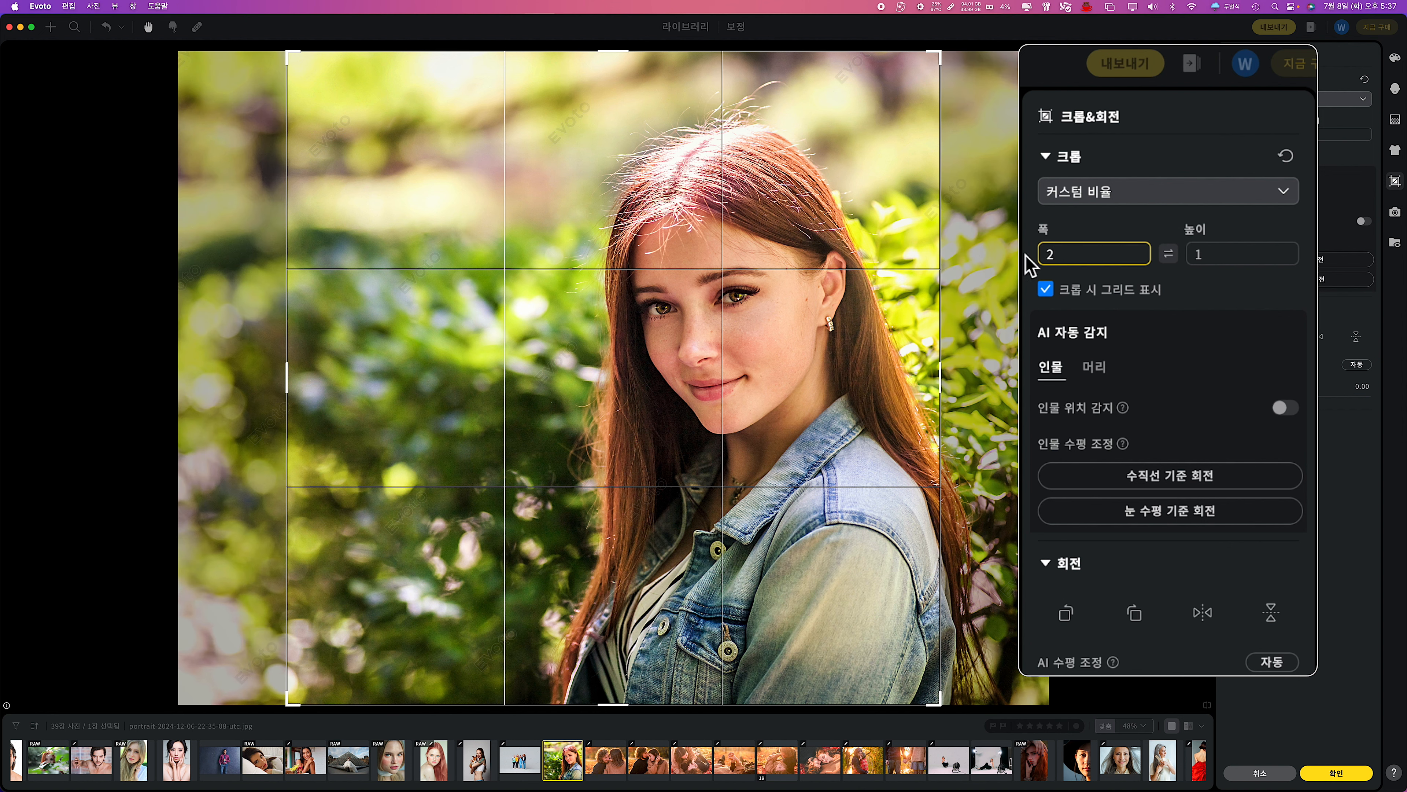
pyautogui.press('Return')
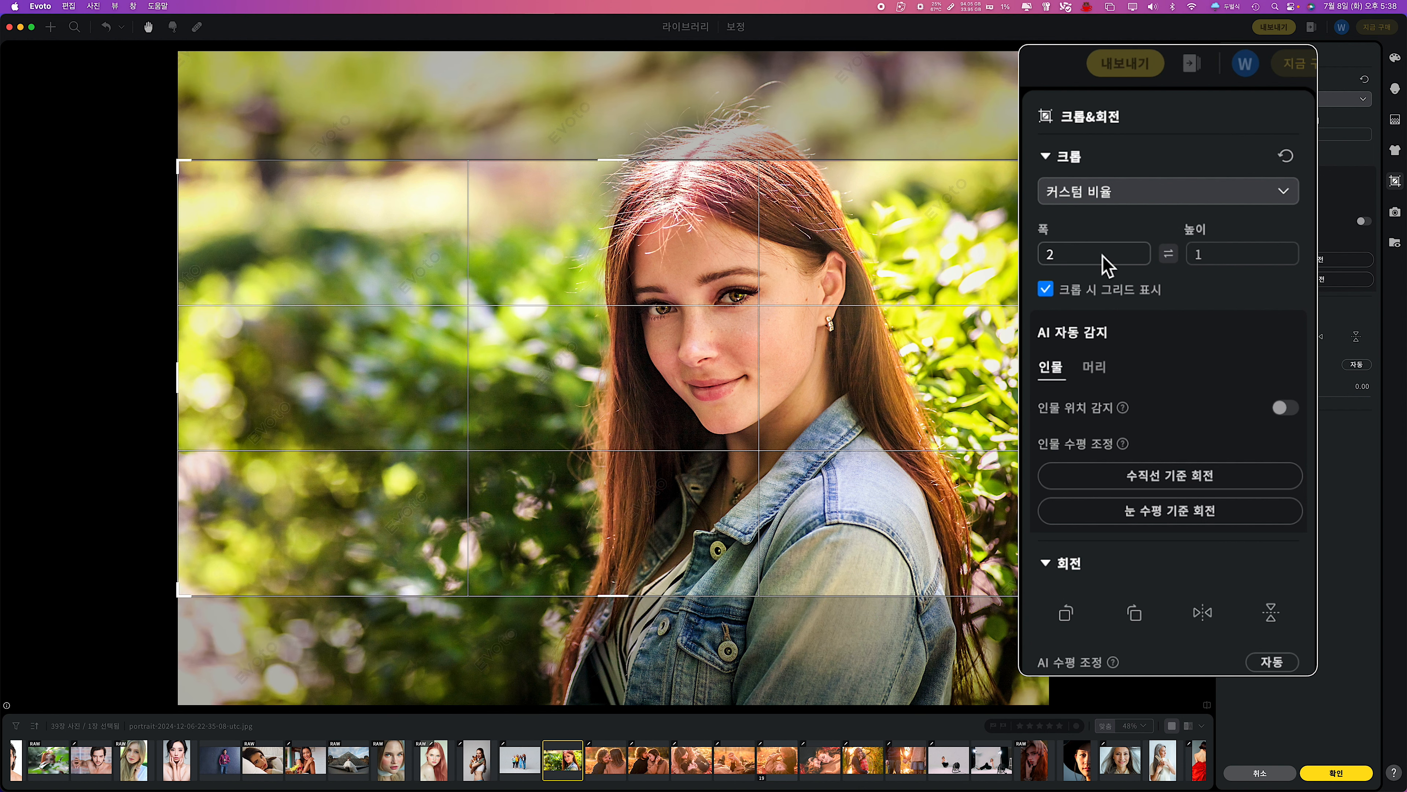
pyautogui.click(1281, 158)
# Try a 프리 사이즈 crop that frames the woman tightly in portrait format, and reset the crop.
pyautogui.click(1257, 191)
pyautogui.click(1109, 308)
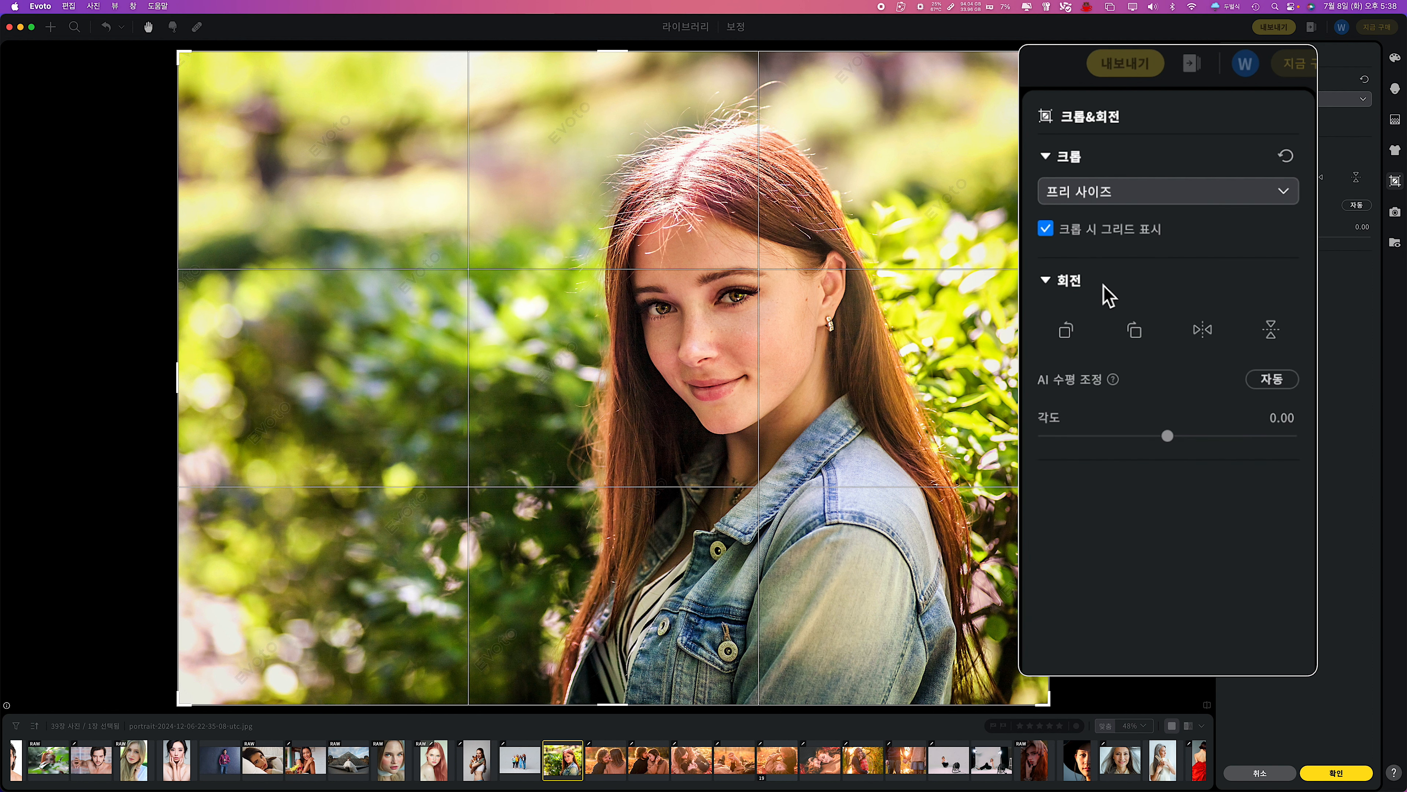
pyautogui.moveTo(179, 53); pyautogui.dragTo(483, 65)
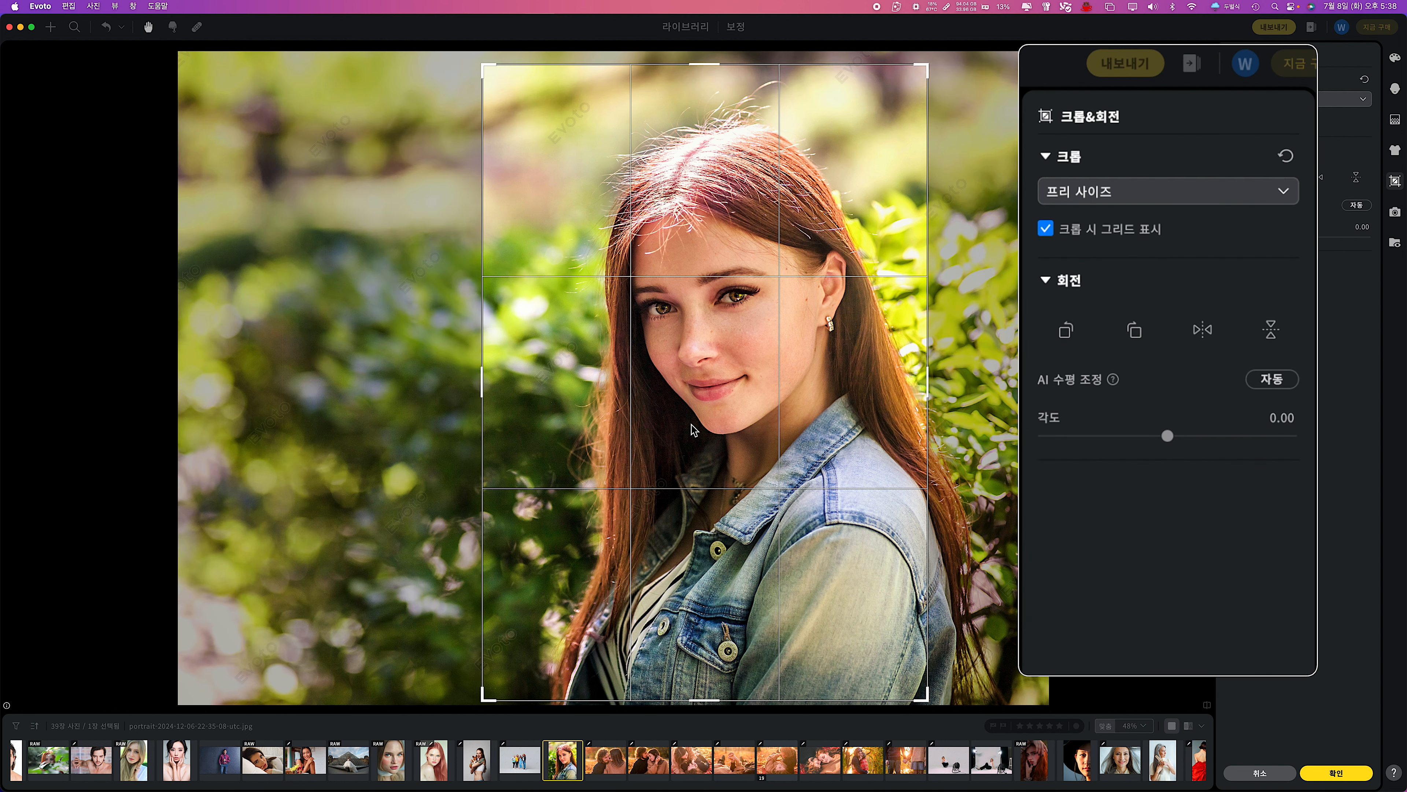
pyautogui.click(1285, 155)
# Try the 1:1, 5:7 and 16:9 crop ratios and the 폭*높이*해상도 crop on the woman's portrait.
pyautogui.click(1283, 191)
pyautogui.click(1091, 339)
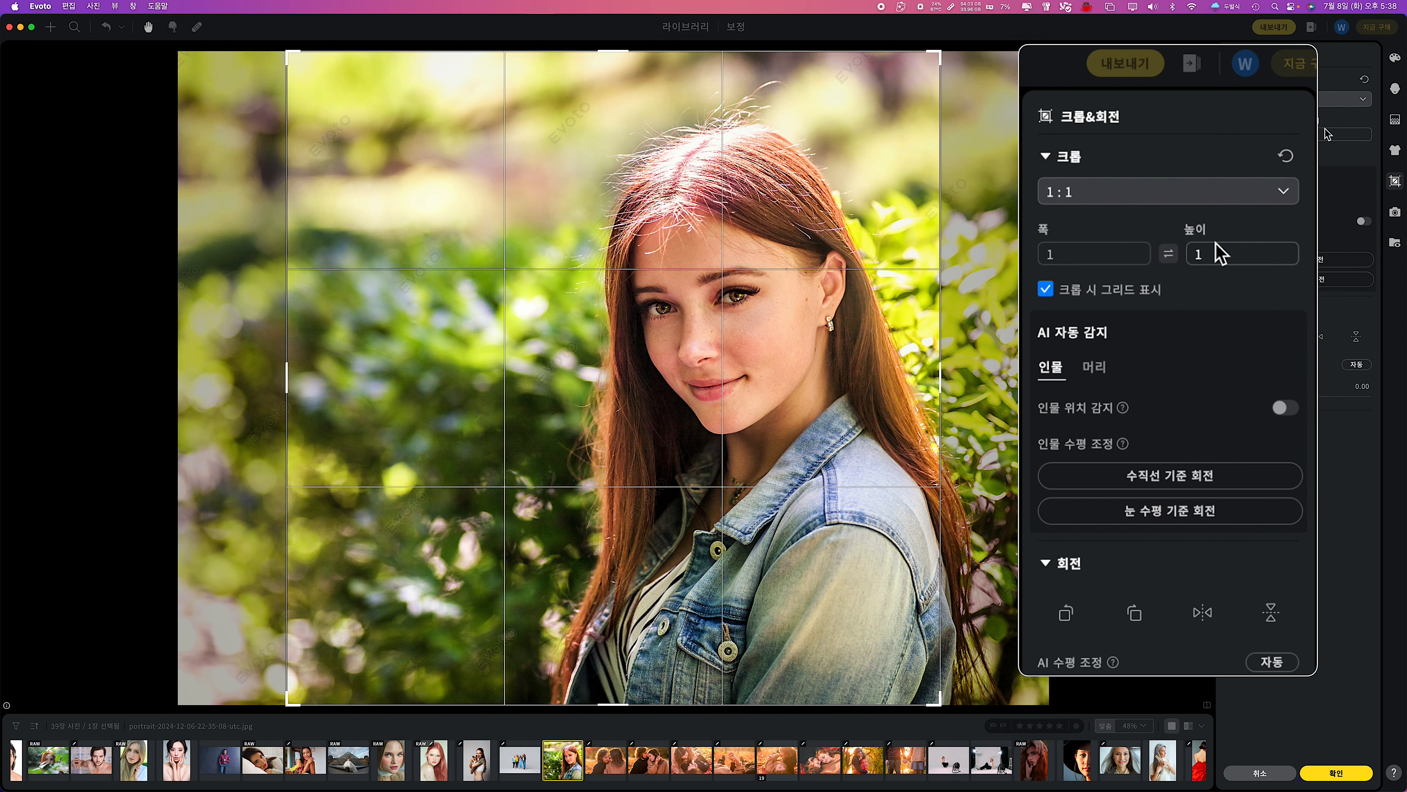
pyautogui.click(1283, 191)
pyautogui.click(1093, 395)
pyautogui.click(1283, 191)
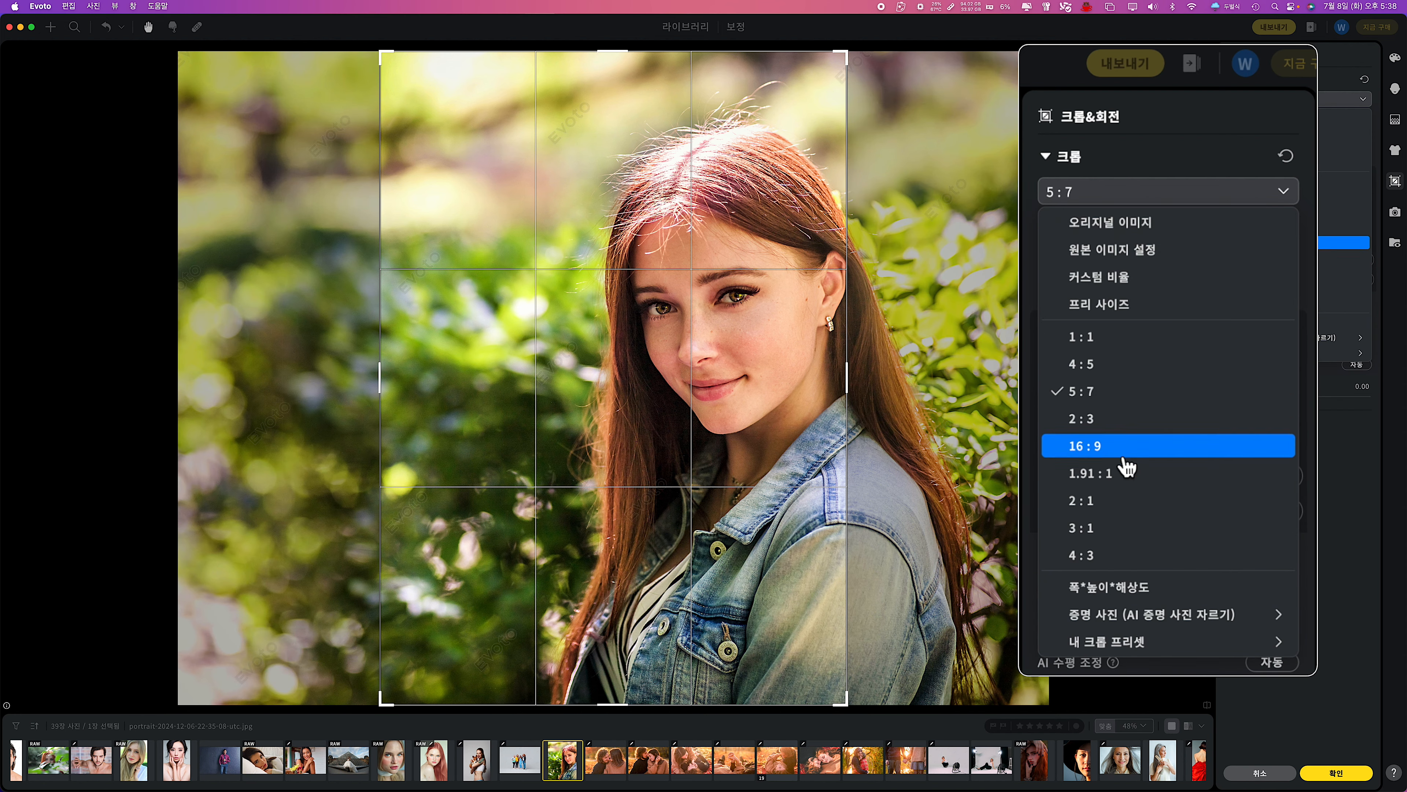
pyautogui.click(1120, 449)
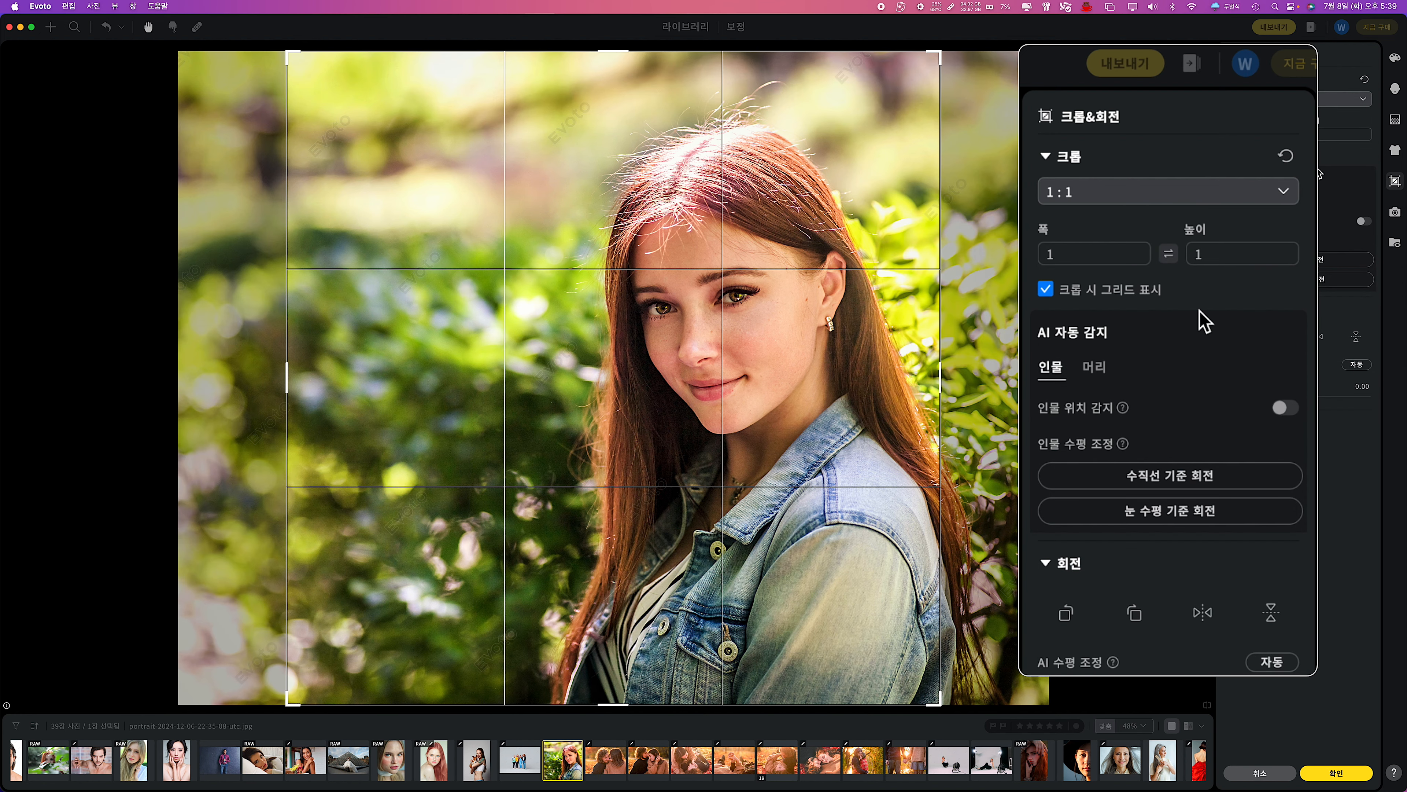
pyautogui.click(1124, 192)
pyautogui.click(1134, 602)
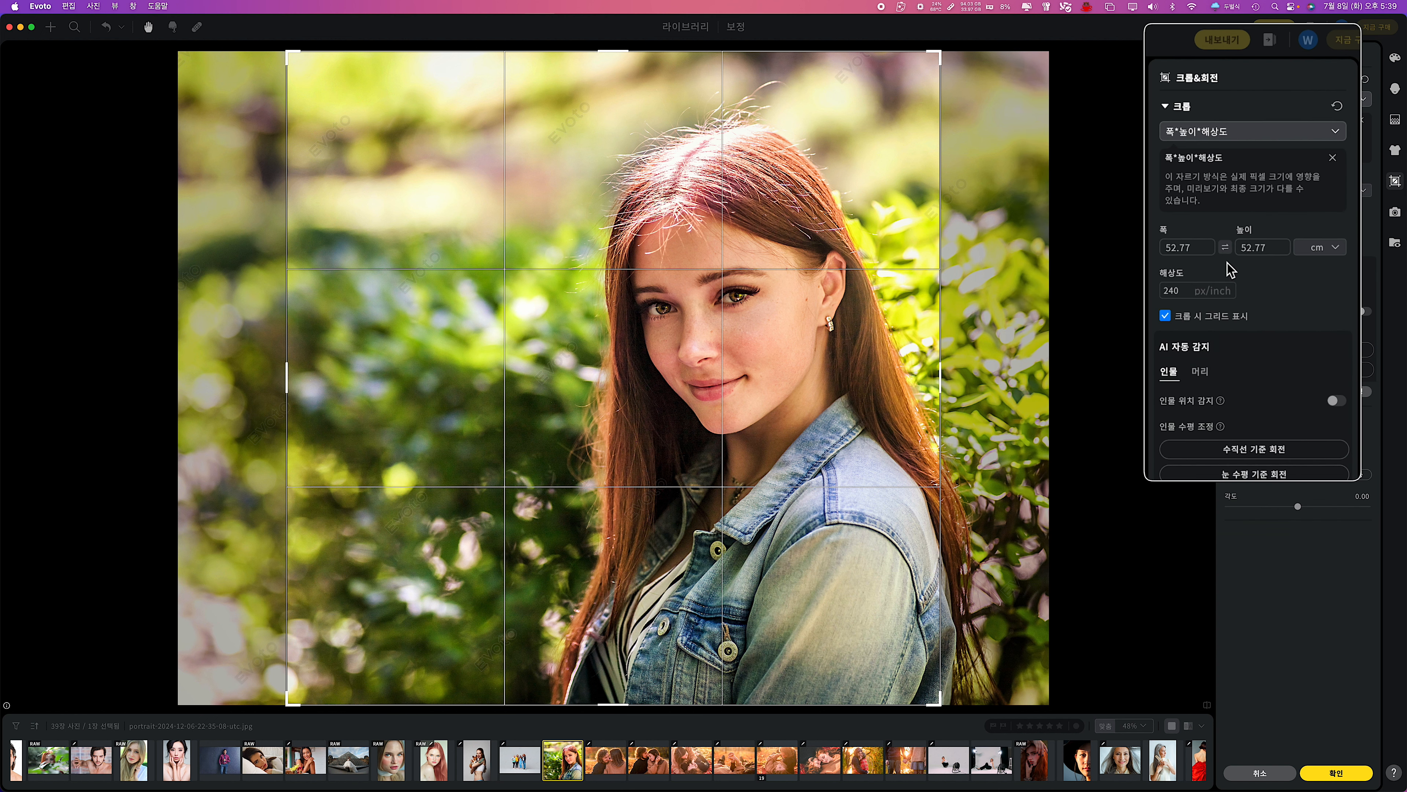
# Apply the ID photo crop 1*1 inches (2.54*2.54 cm) to the portrait and switch it to 1.97*2.76 inches (5*7 cm).
pyautogui.click(1321, 101)
pyautogui.moveTo(1282, 338)
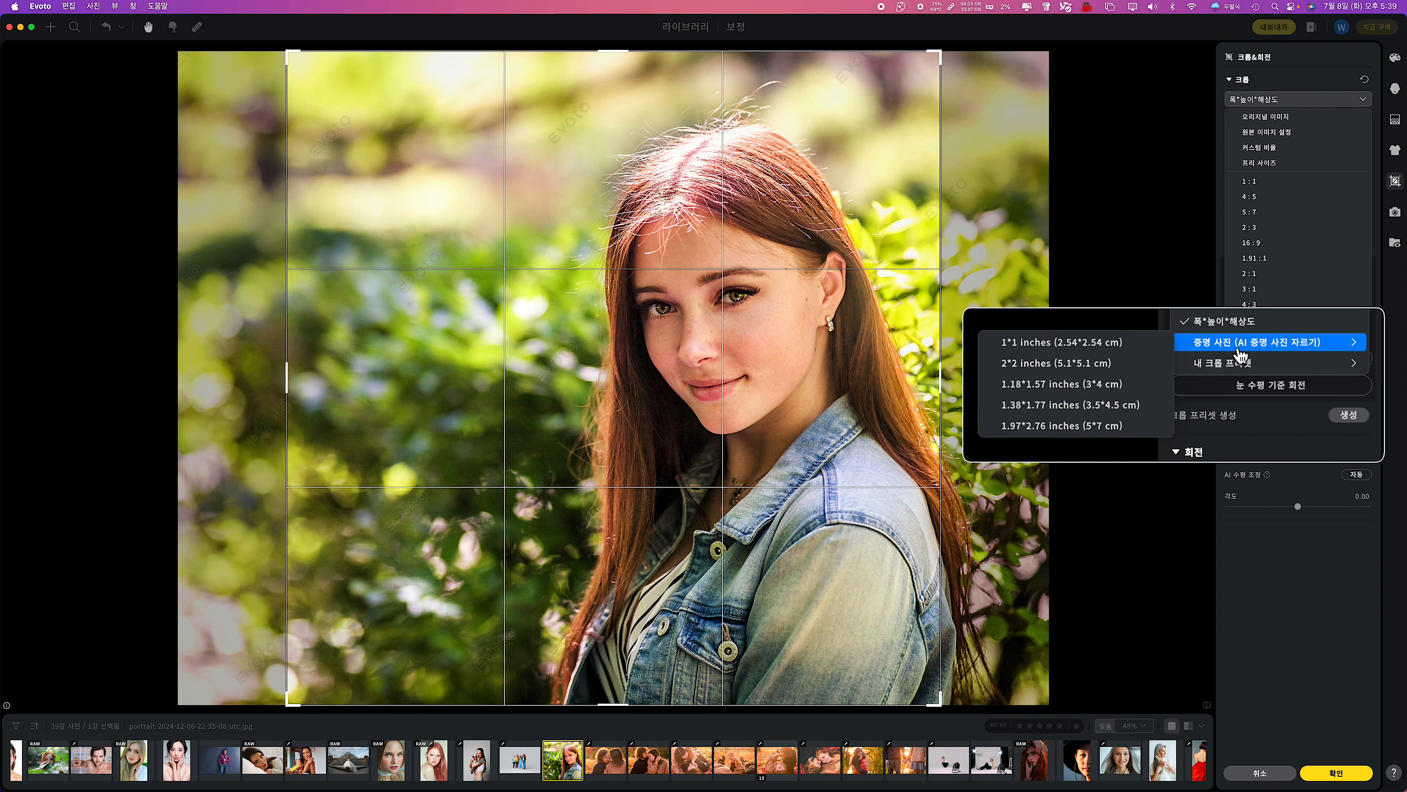
pyautogui.click(991, 354)
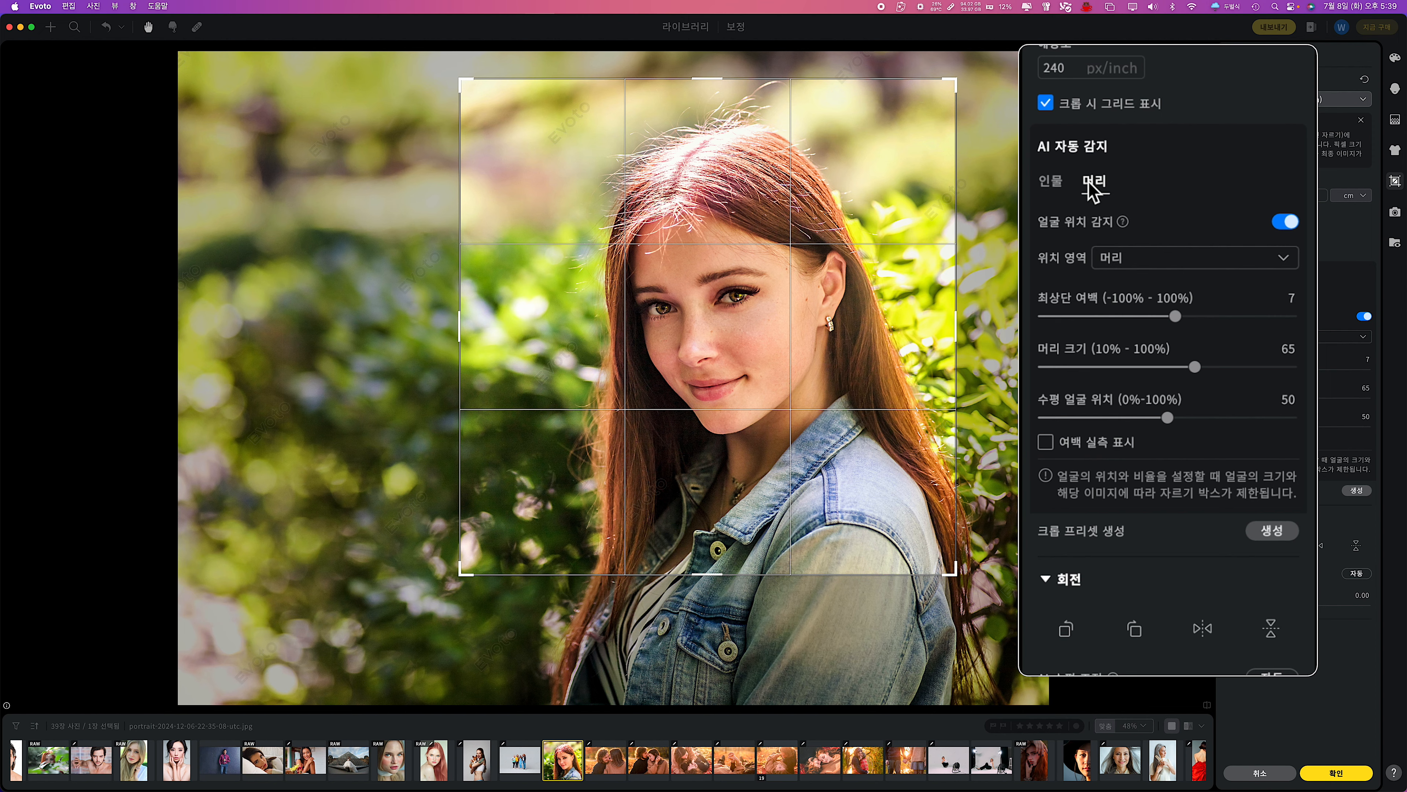
pyautogui.click(1296, 99)
pyautogui.moveTo(1256, 347)
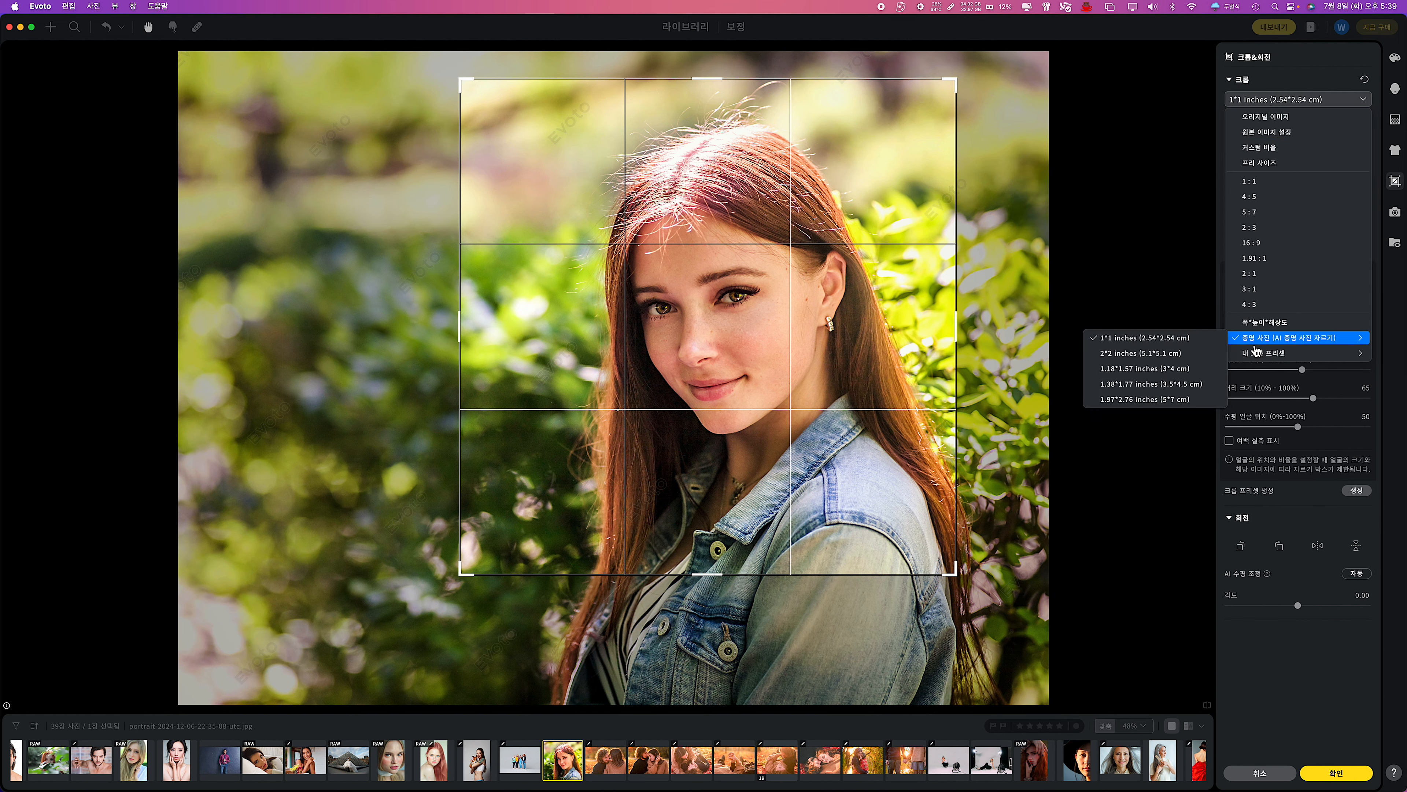
pyautogui.click(1119, 399)
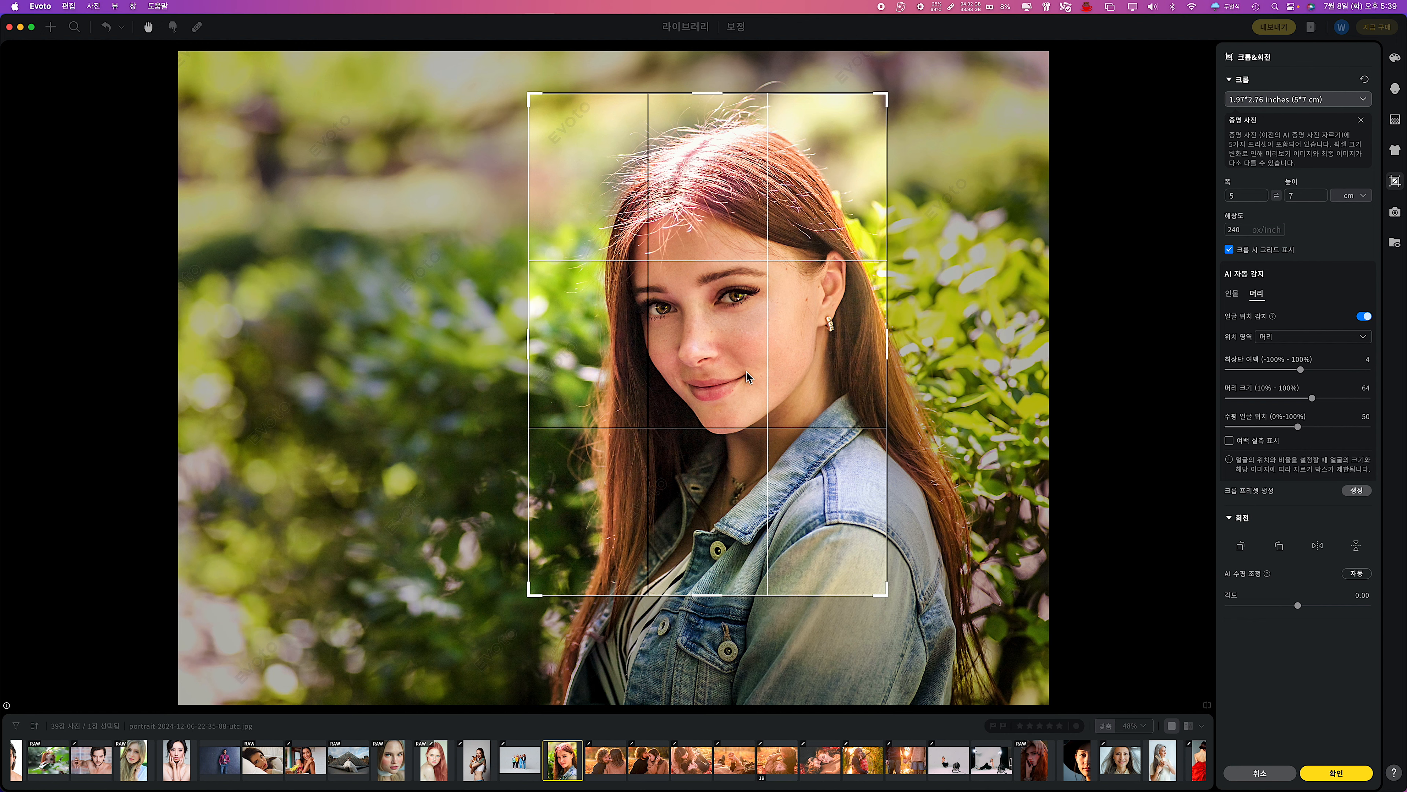
# Save the current ID photo crop as a new crop preset named 프리셋_02_5.00*7.00cm*240ppi.
pyautogui.click(1296, 99)
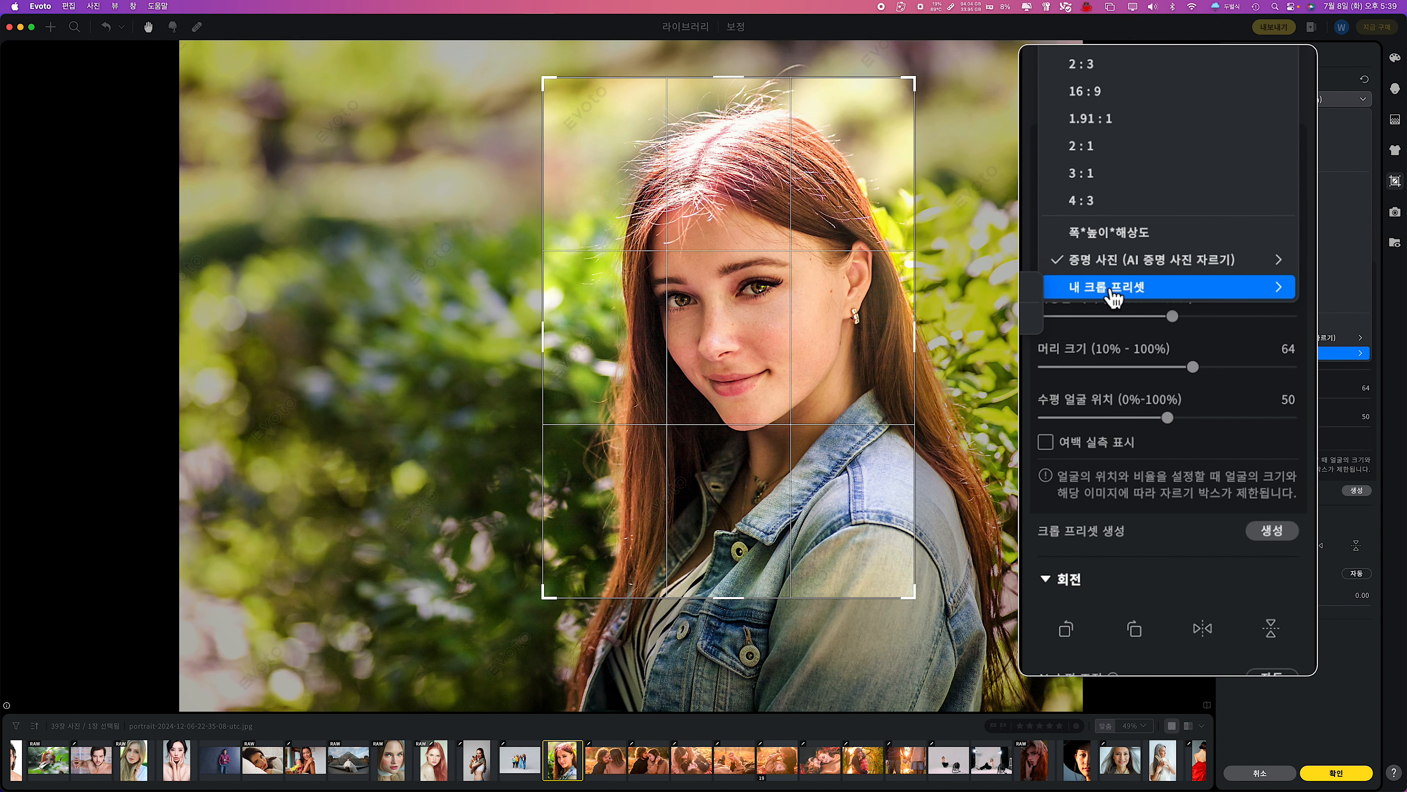
pyautogui.click(1271, 532)
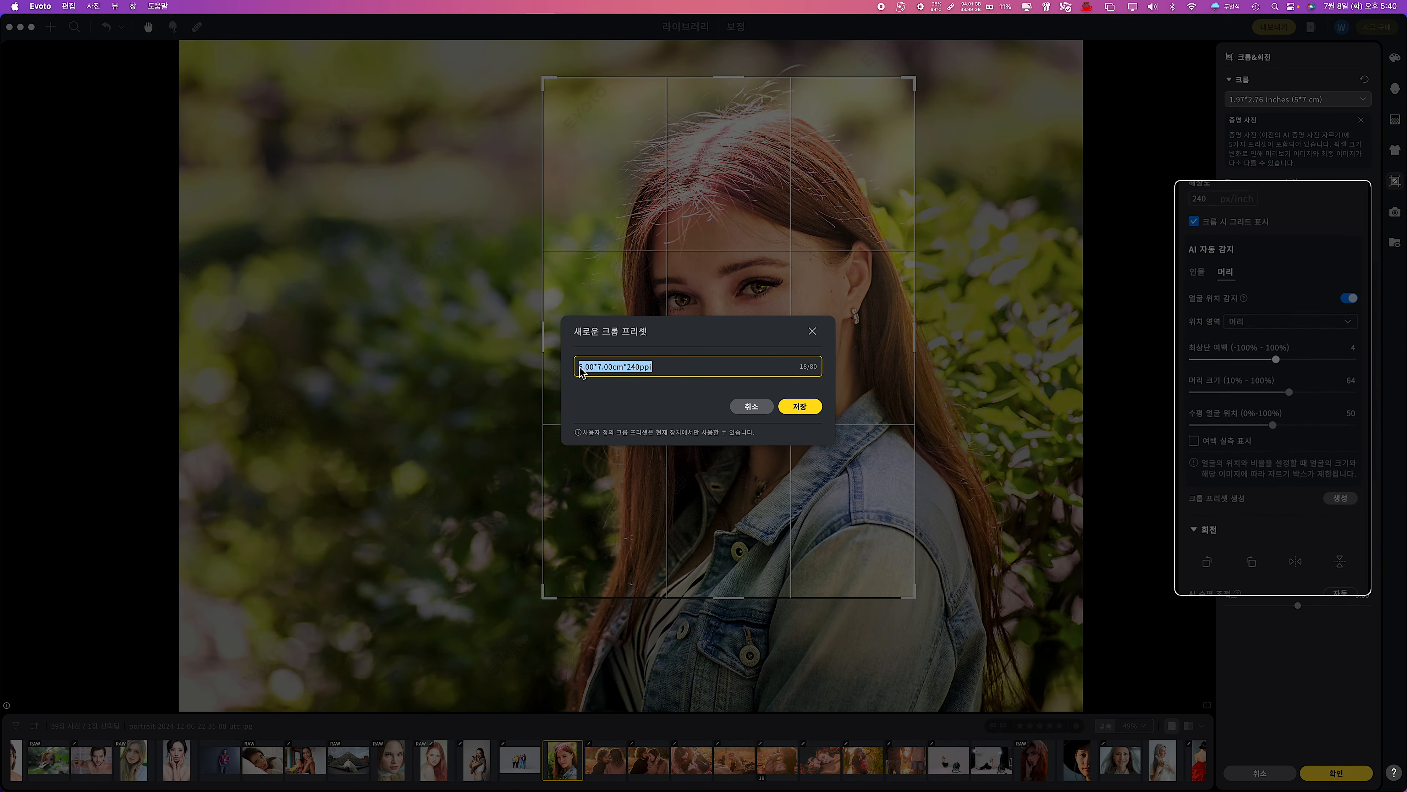
pyautogui.click(581, 371)
pyautogui.write('프리셋_02_')
pyautogui.press('Return')
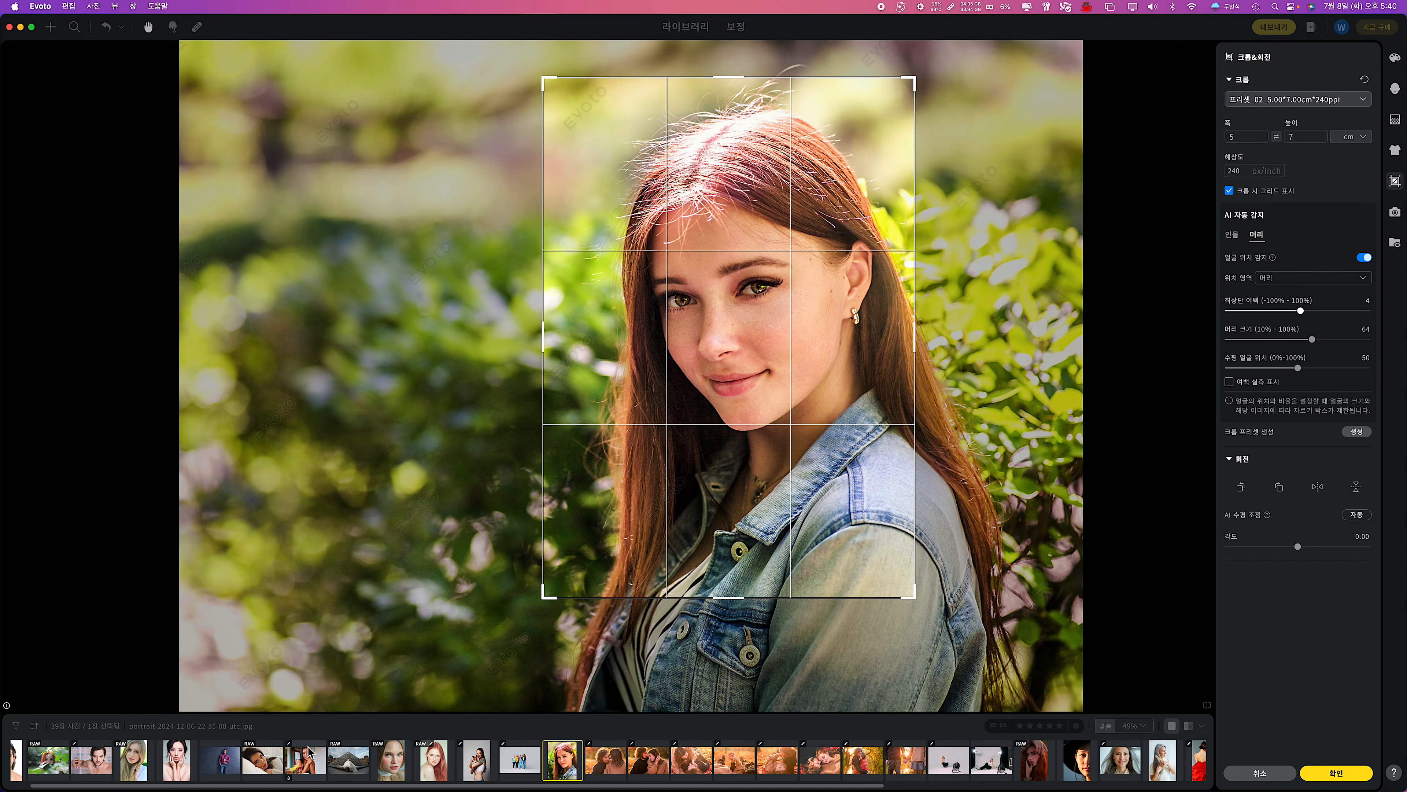
# Apply the crop preset 프리셋_02_5.00*7.00cm*240ppi to the photo of the man in the burgundy shirt.
pyautogui.click(220, 759)
pyautogui.click(1395, 180)
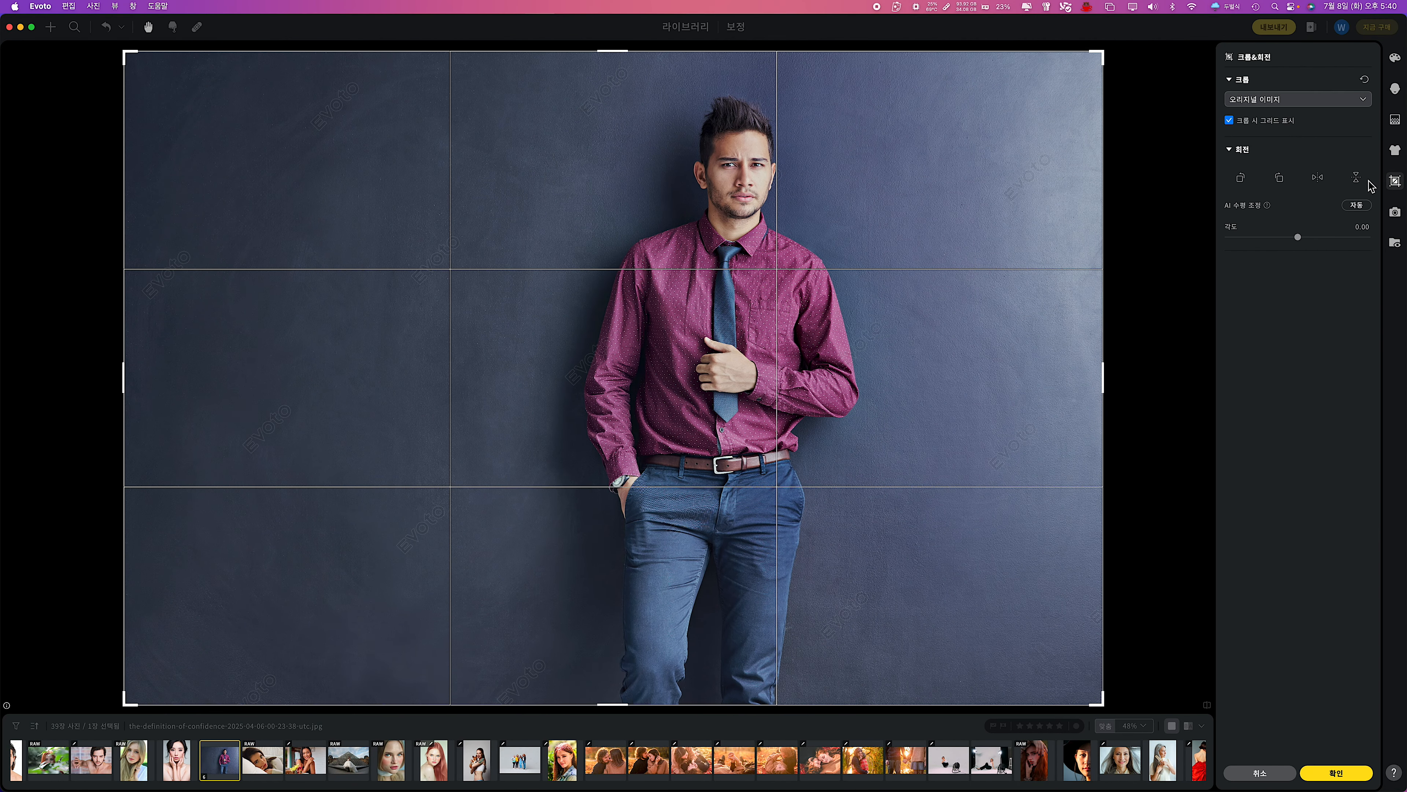
pyautogui.click(1297, 99)
pyautogui.moveTo(1304, 358)
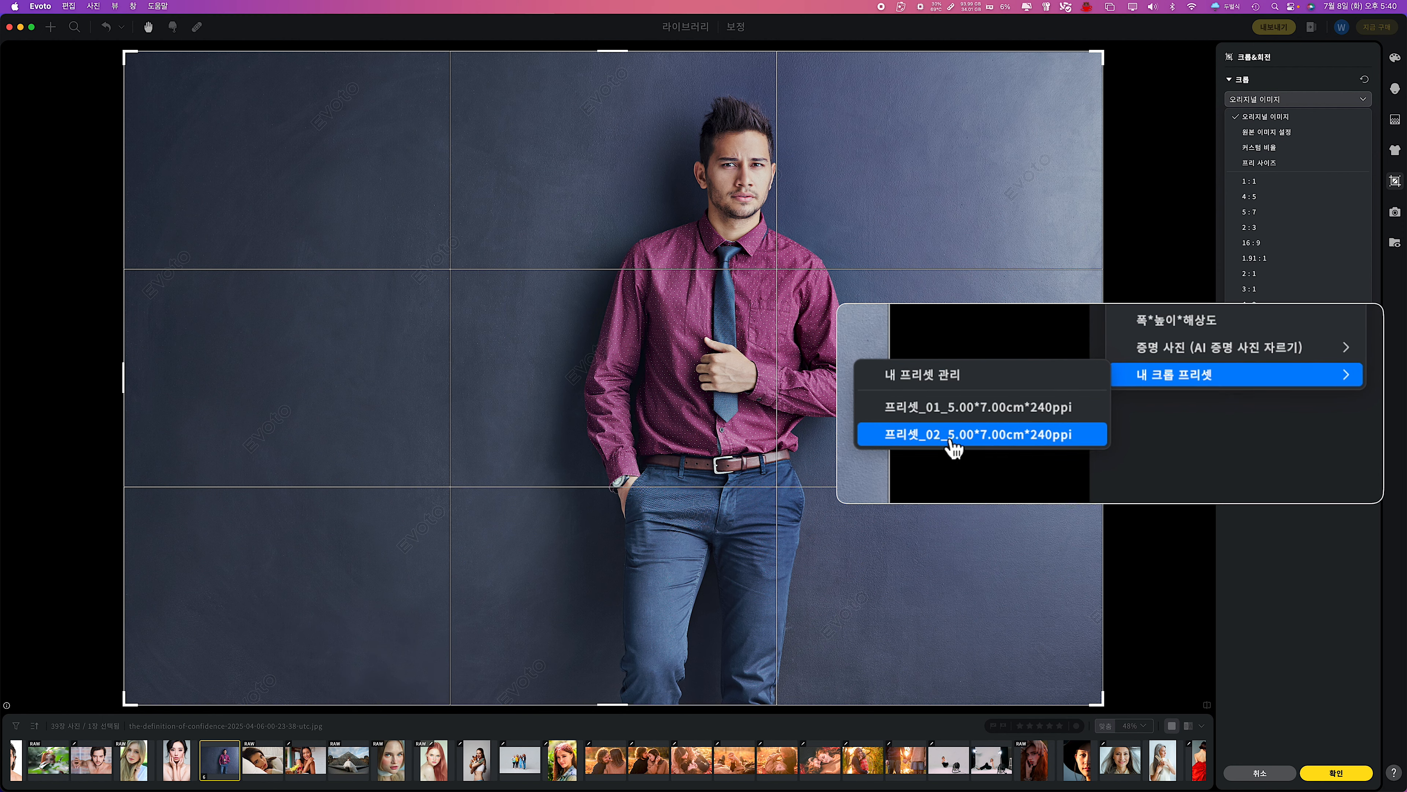
pyautogui.click(951, 438)
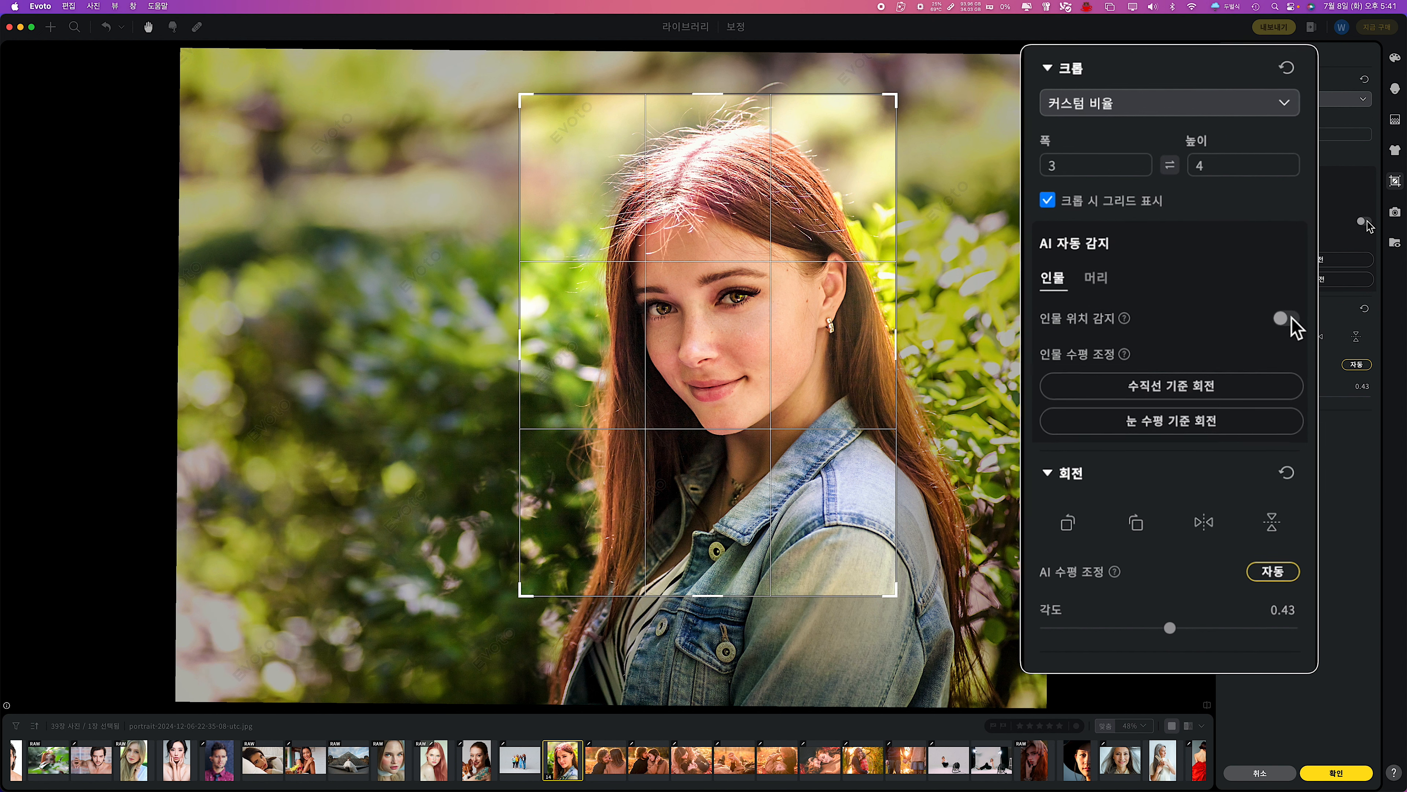
# Level the woman's portrait with 수직선 기준 회전 and switch to 눈 수평 기준 회전.
pyautogui.click(1180, 390)
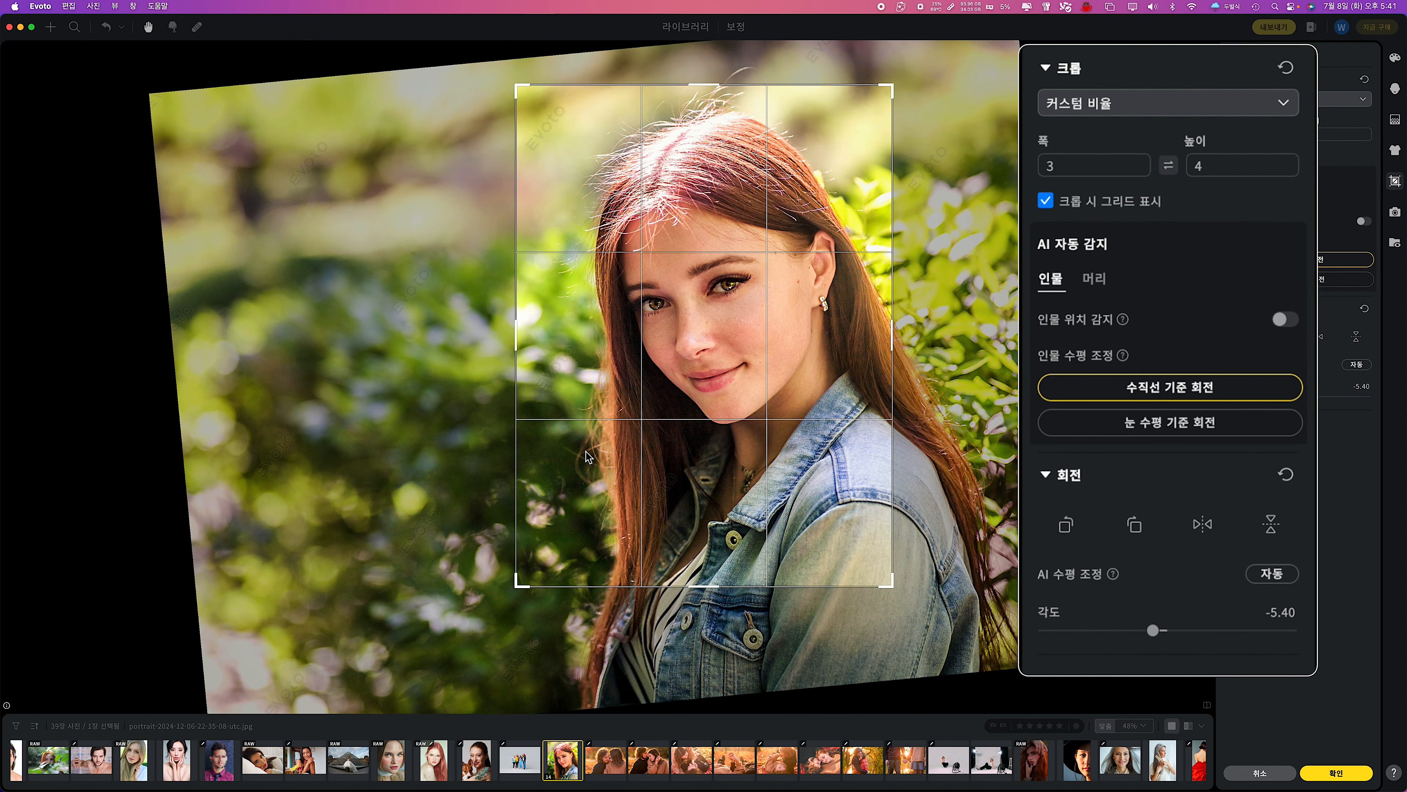
pyautogui.click(1195, 424)
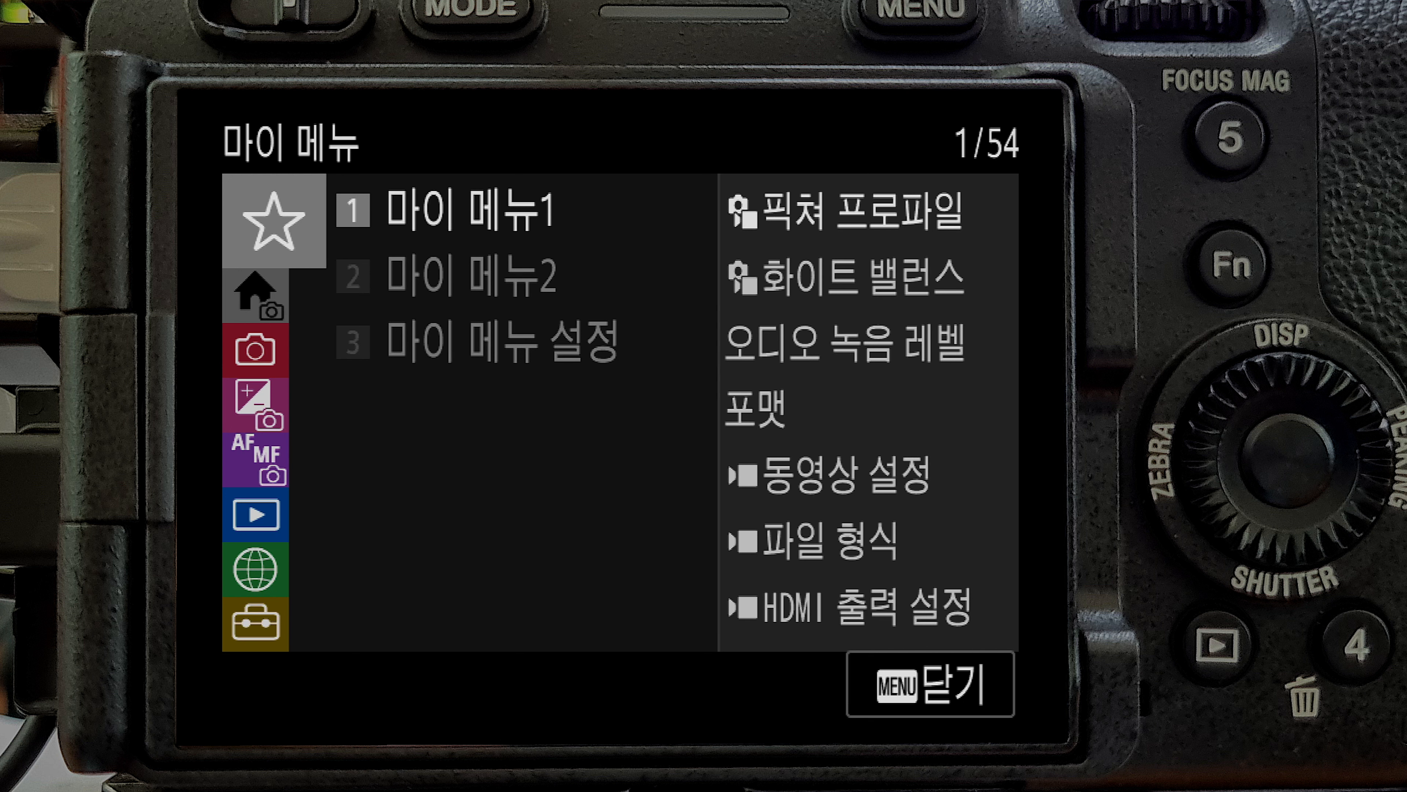
pyautogui.press('Down')
pyautogui.press('Down')
pyautogui.press('Down')
pyautogui.press('Down')
pyautogui.press('Down')
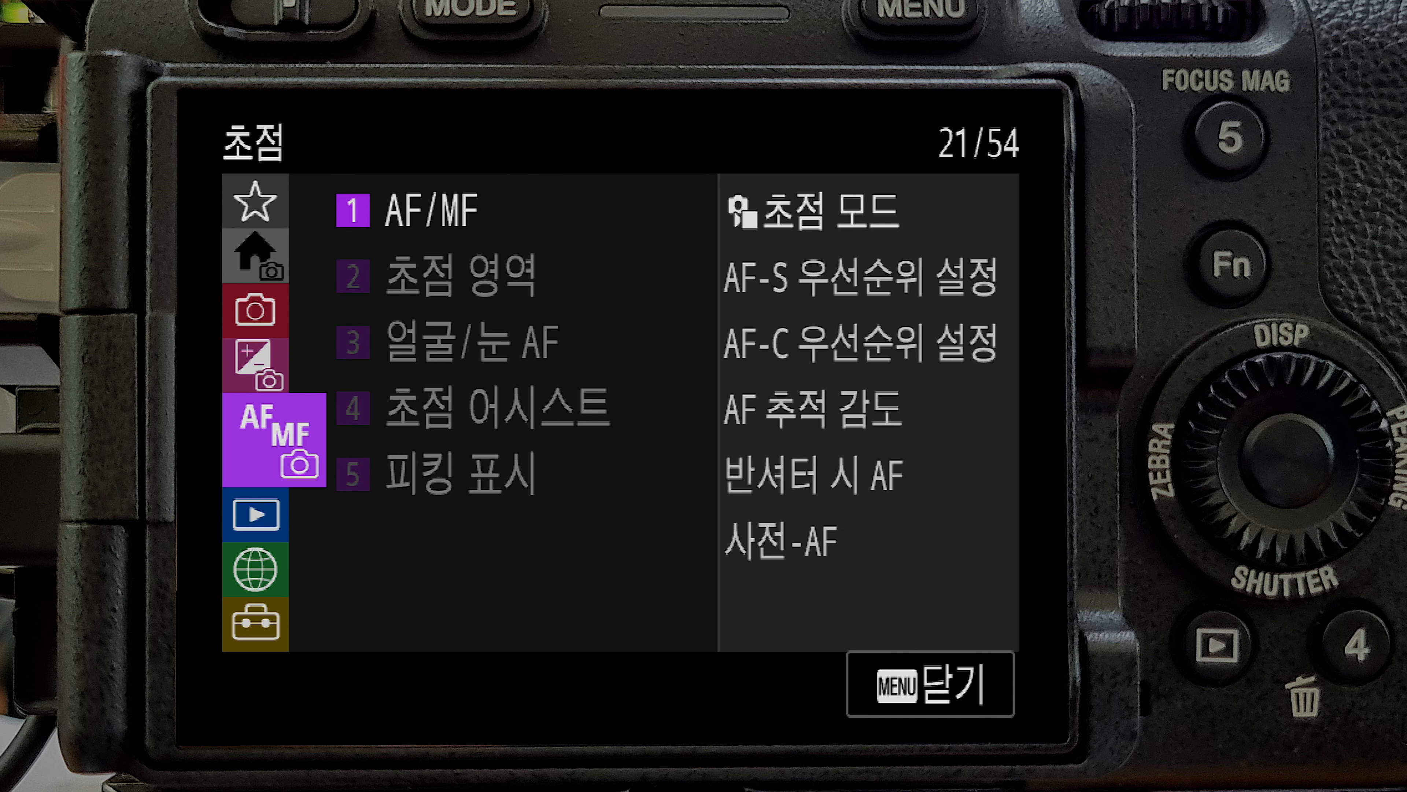
pyautogui.press('Down')
pyautogui.press('Down')
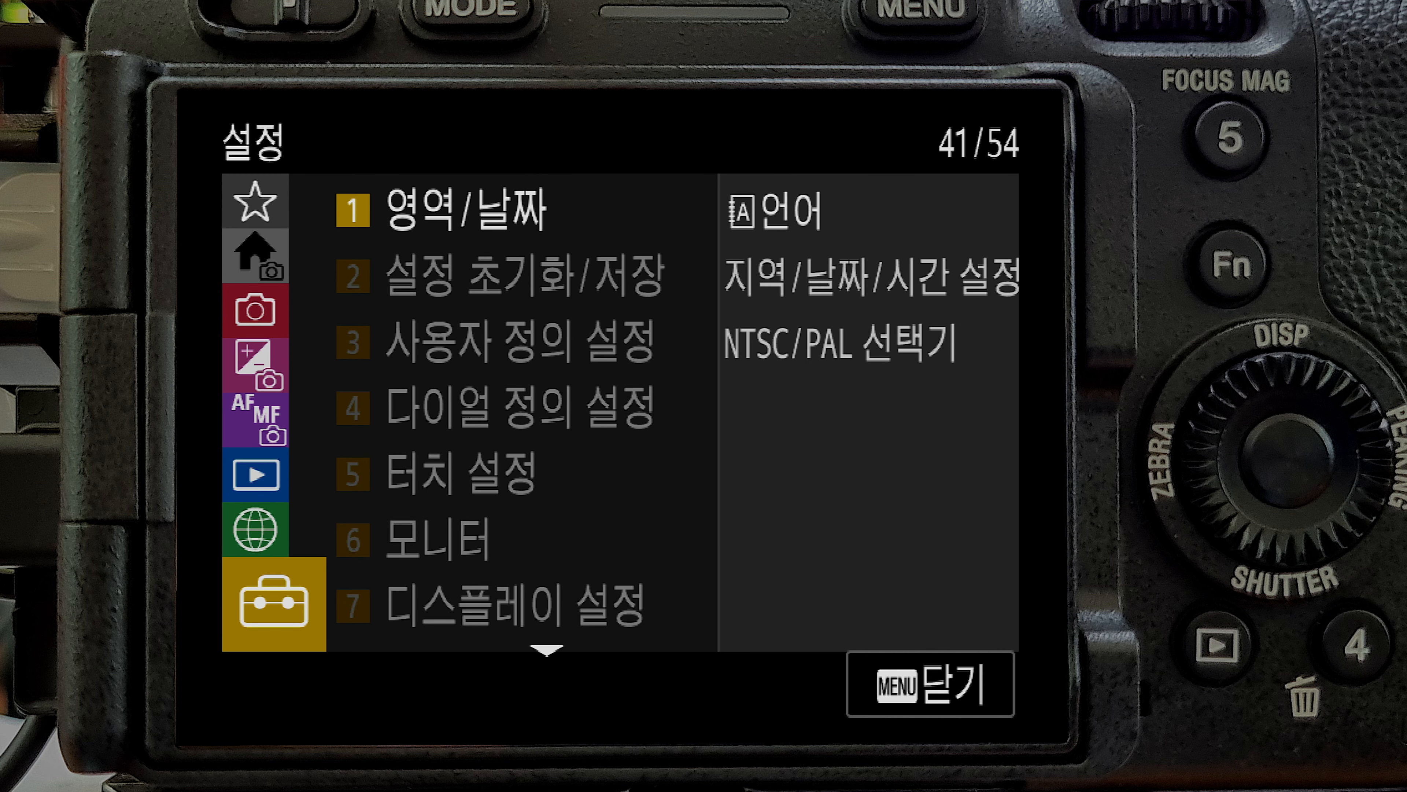
pyautogui.press('Right')
pyautogui.press('Down')
pyautogui.press('Down')
pyautogui.press('Down')
pyautogui.press('Down')
pyautogui.press('Down')
pyautogui.press('Down')
pyautogui.press('Down')
pyautogui.press('Down')
pyautogui.press('Down')
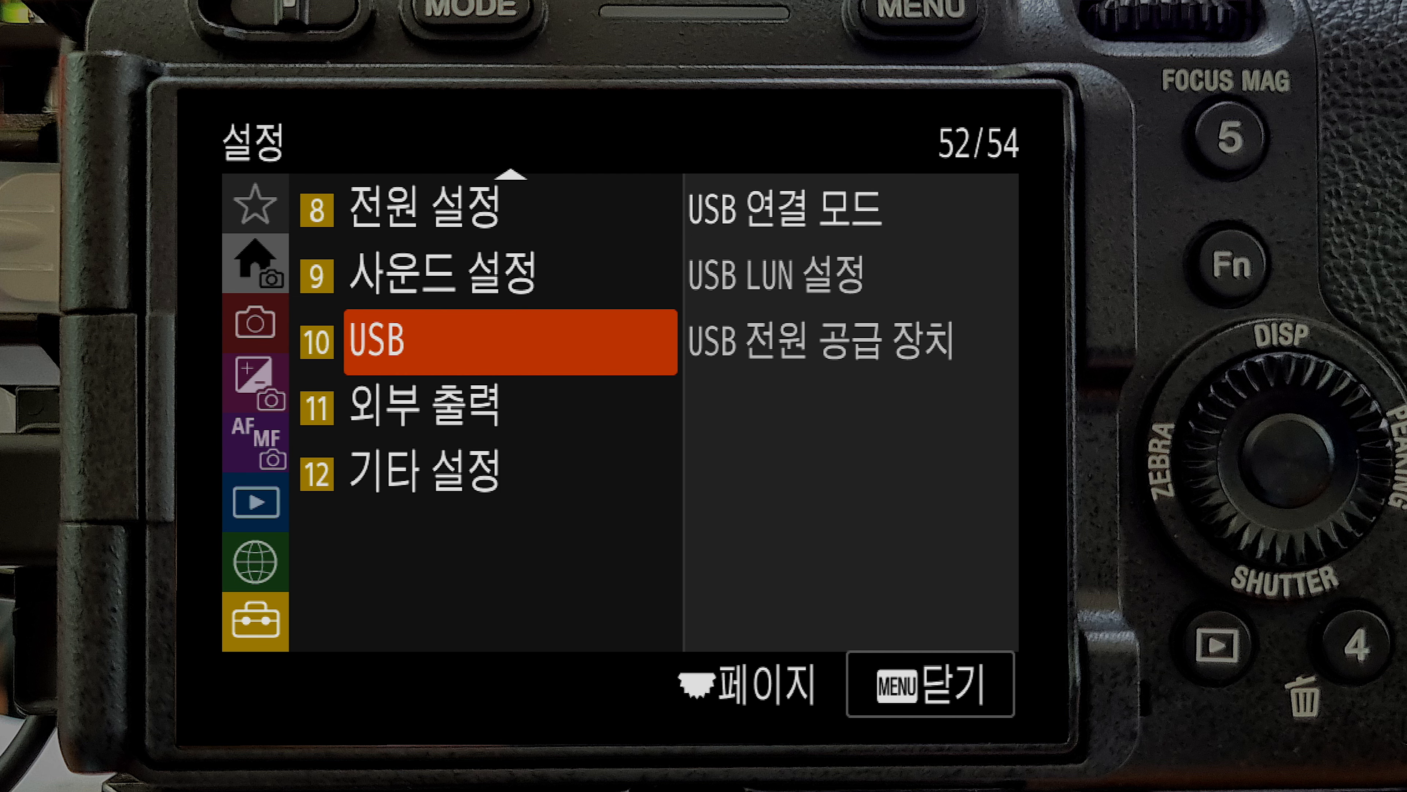
pyautogui.press('Right')
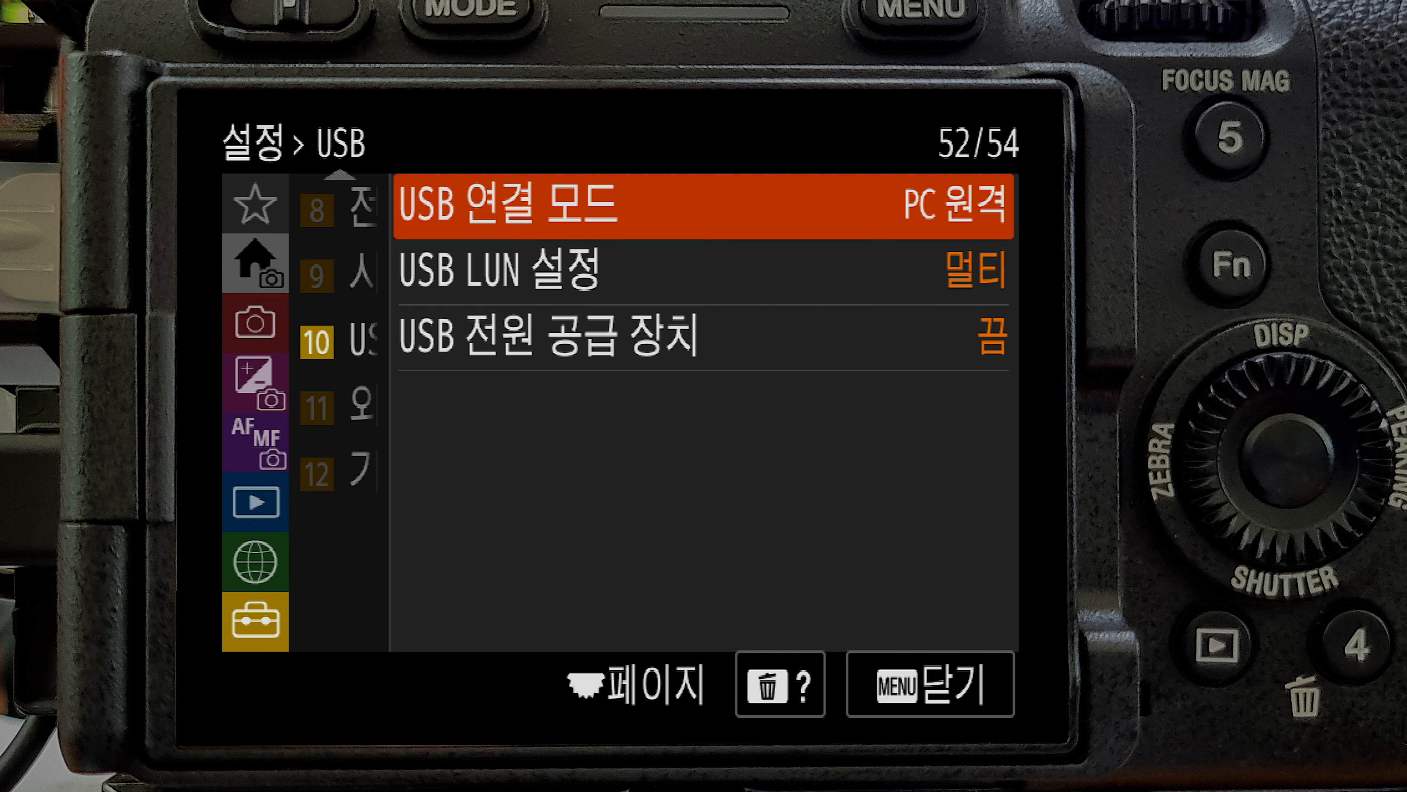
pyautogui.press('Return')
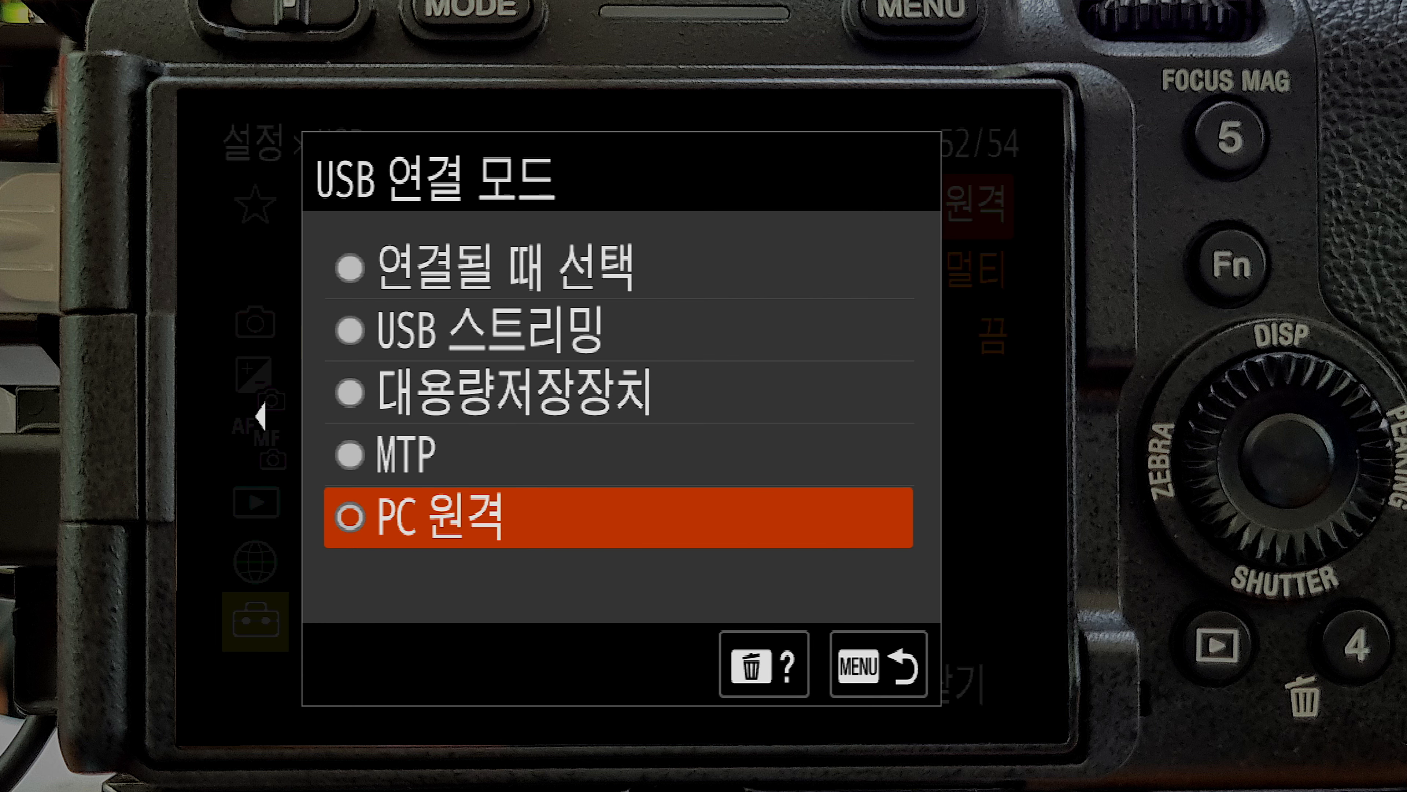
pyautogui.press('Return')
pyautogui.press('Left')
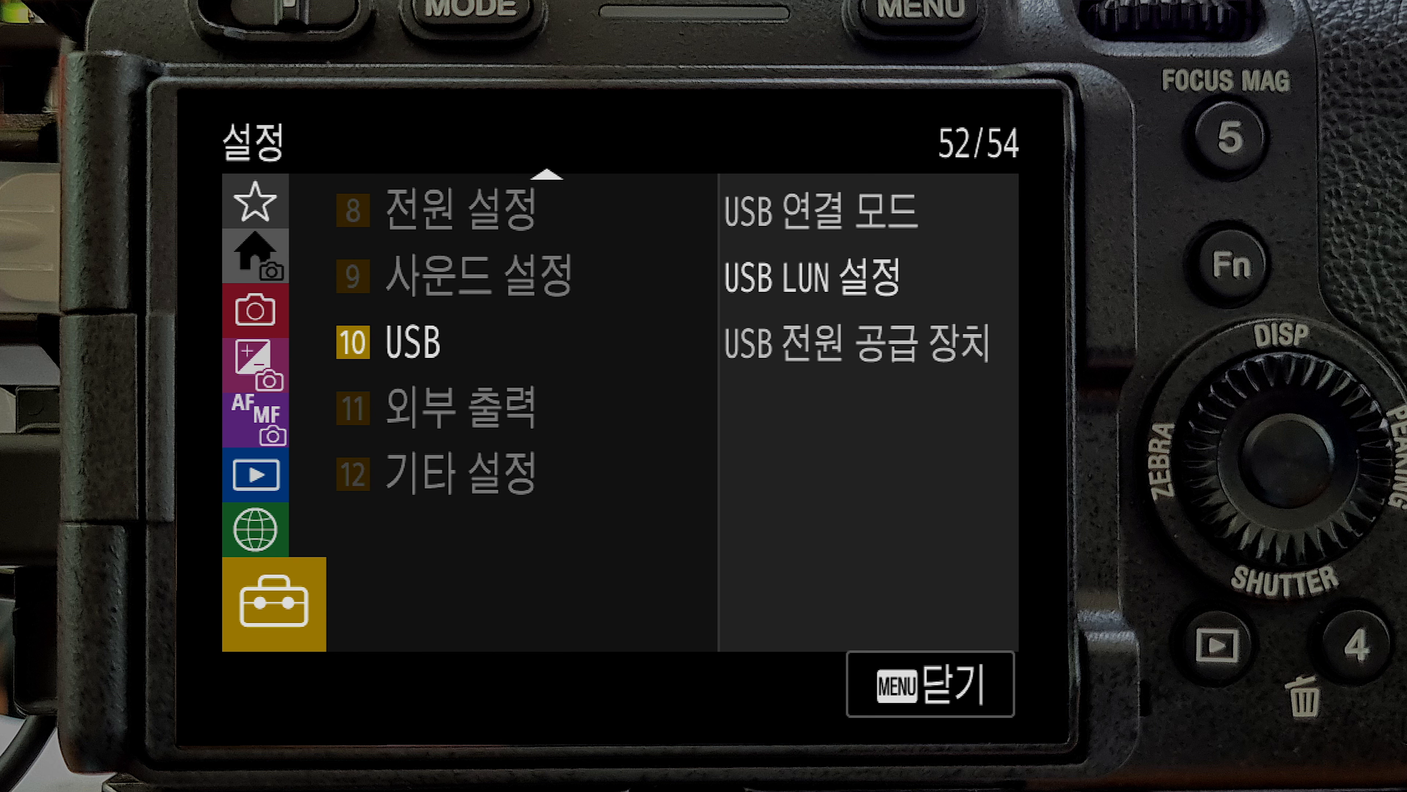
# Open 원격 촬영 설정 under the camera's 스마트폰 연결 network settings and choose 스마트폰+카메라 for 정지 이미지 저장.
pyautogui.press('Up')
pyautogui.press('Right')
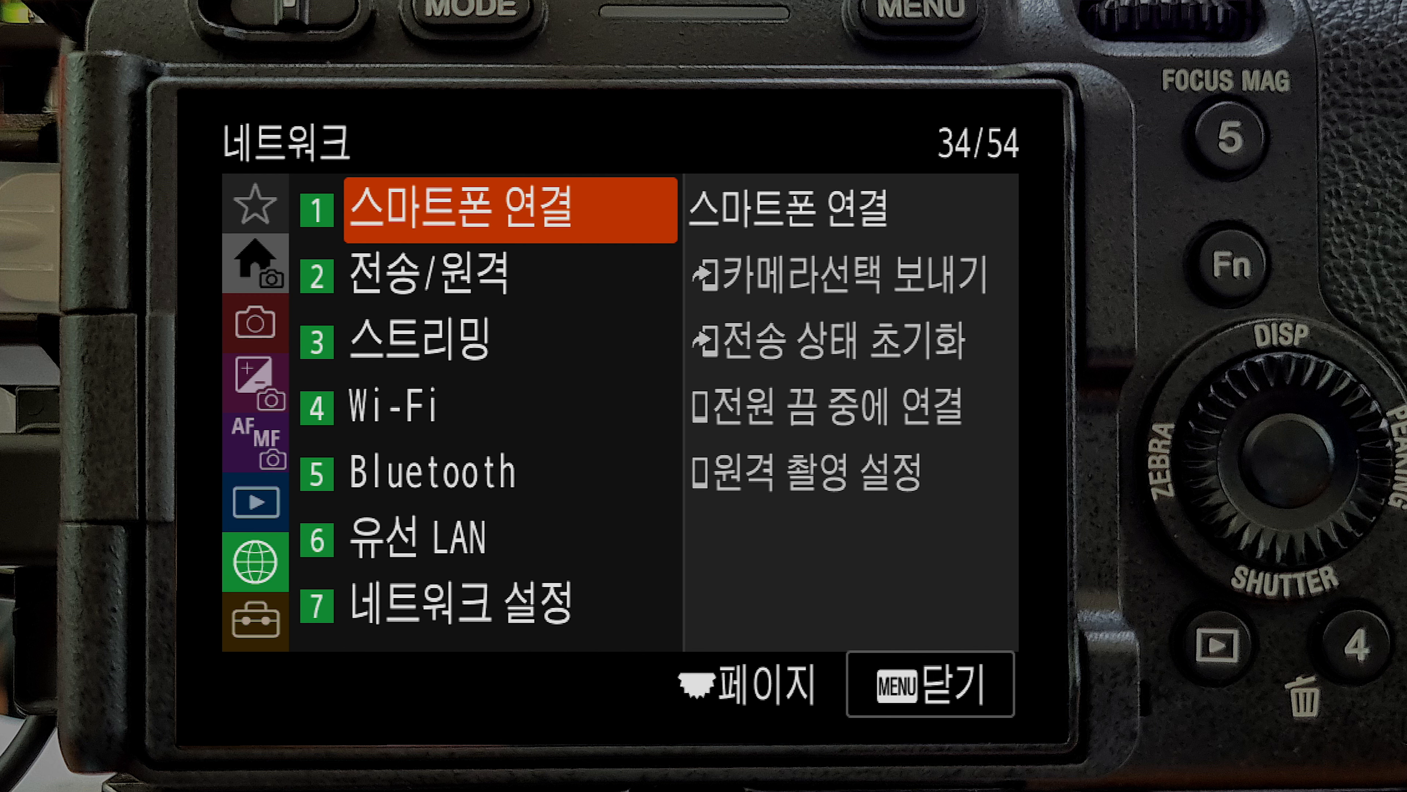
pyautogui.press('Right')
pyautogui.press('Down')
pyautogui.press('Down')
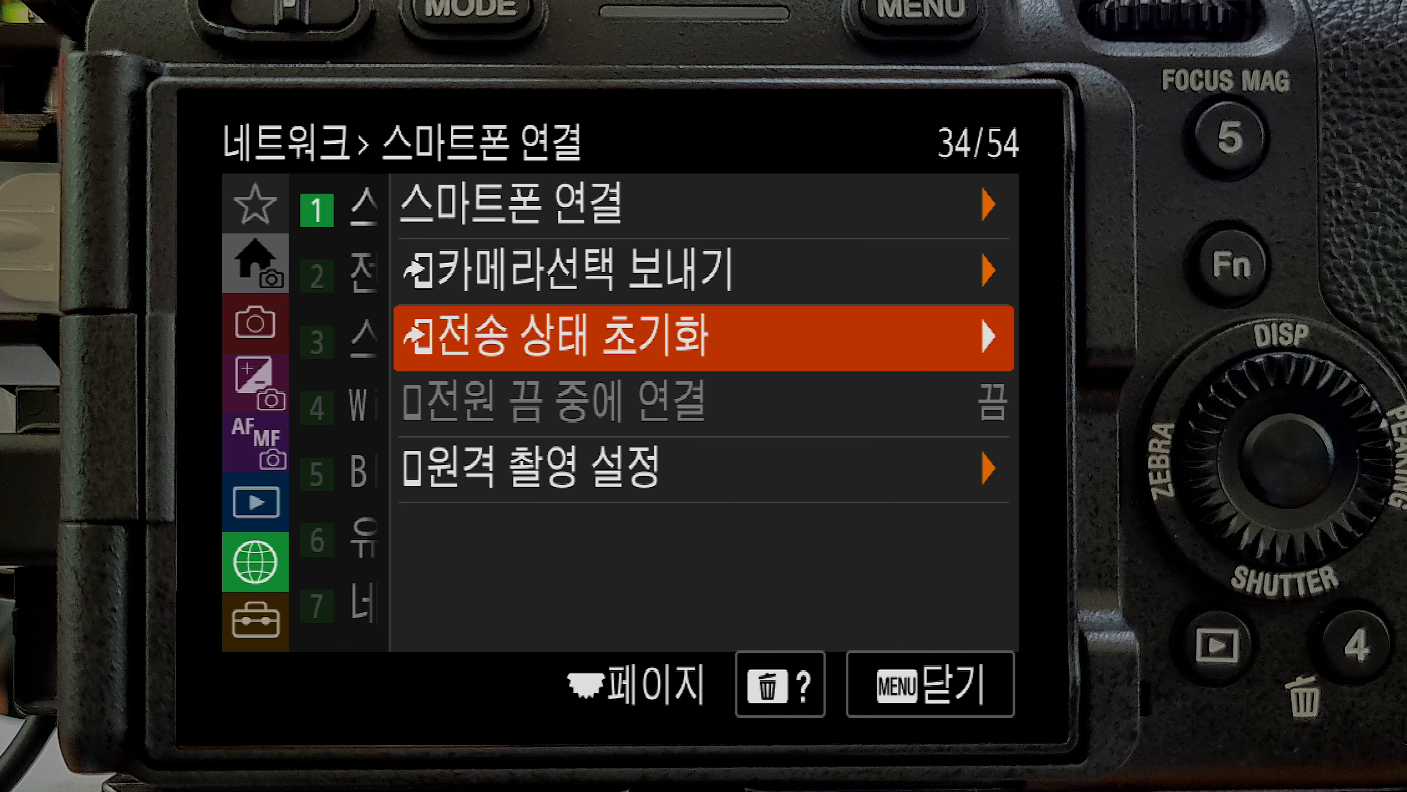
pyautogui.press('Down')
pyautogui.press('Down')
pyautogui.press('Right')
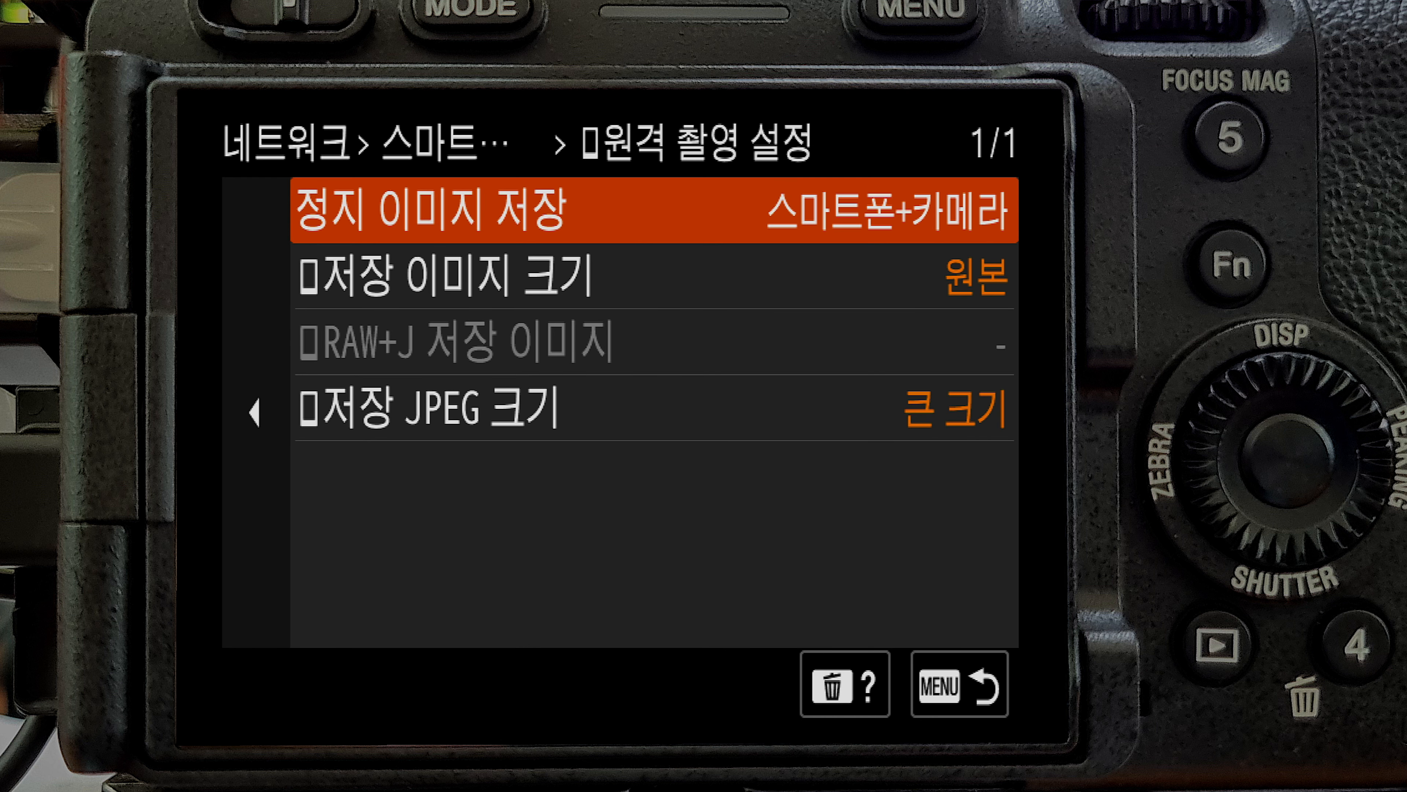
pyautogui.press('Return')
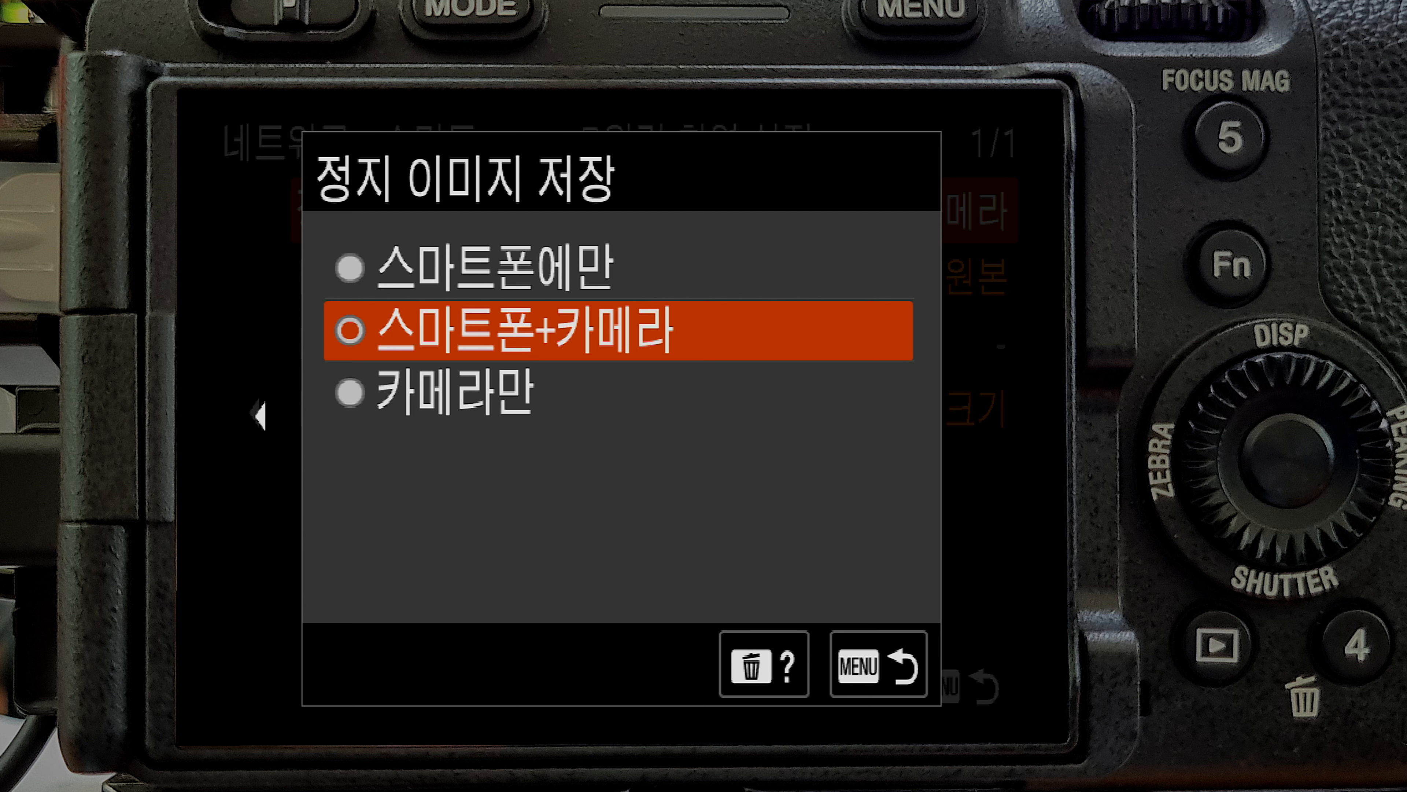
pyautogui.press('Return')
# Set 저장 이미지 크기 to 원본 and open the 저장 JPEG 크기 setting.
pyautogui.press('Down')
pyautogui.press('Return')
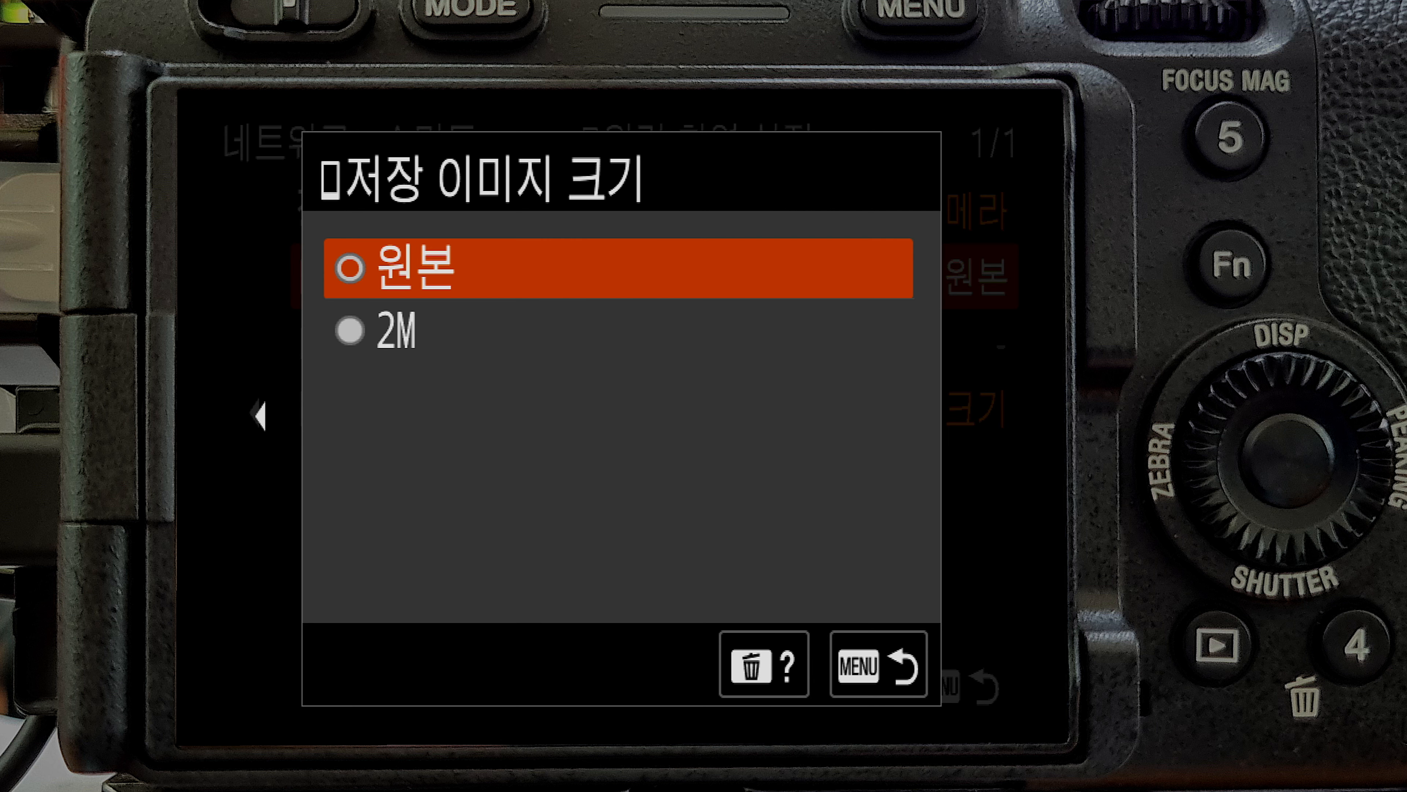
pyautogui.press('Return')
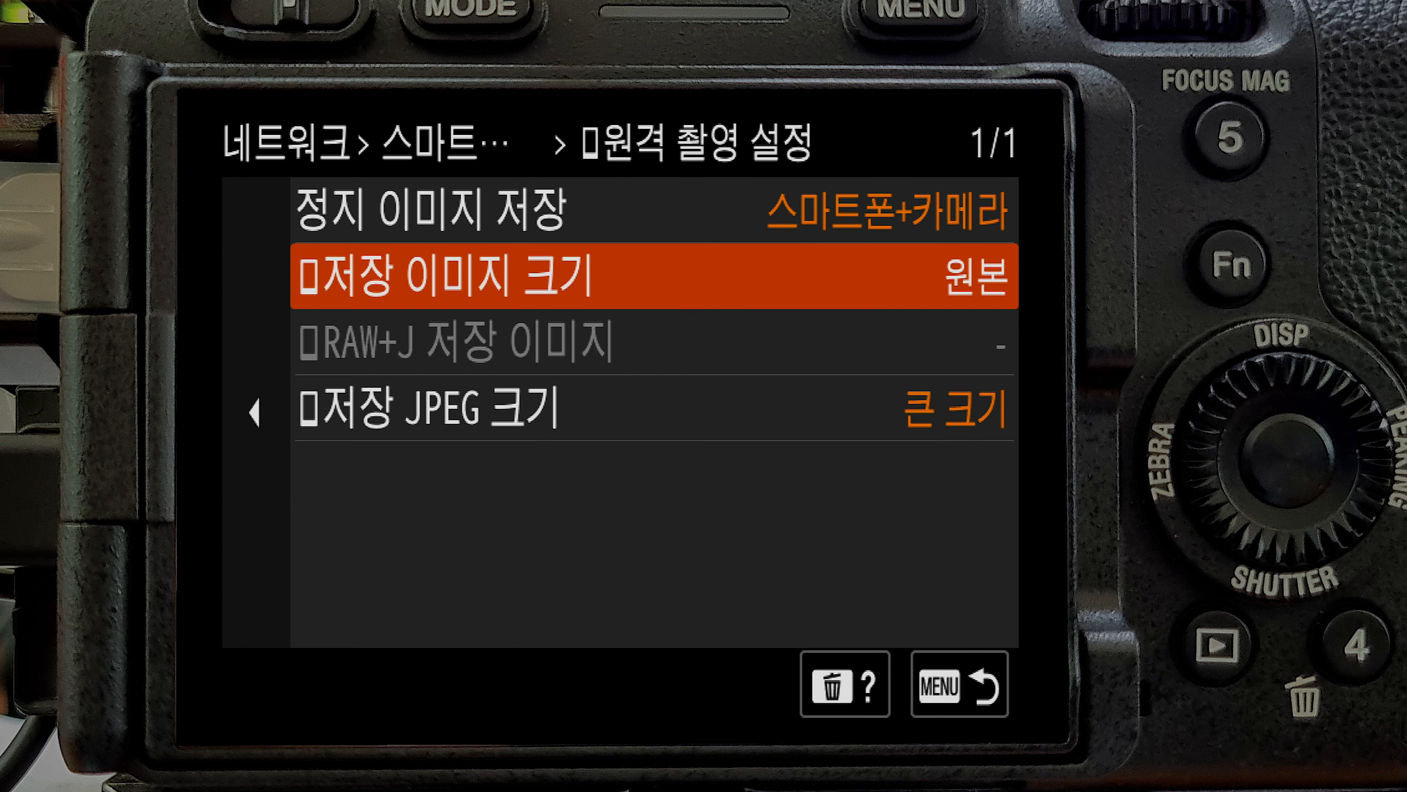
pyautogui.press('Down')
pyautogui.press('Down')
pyautogui.press('Return')
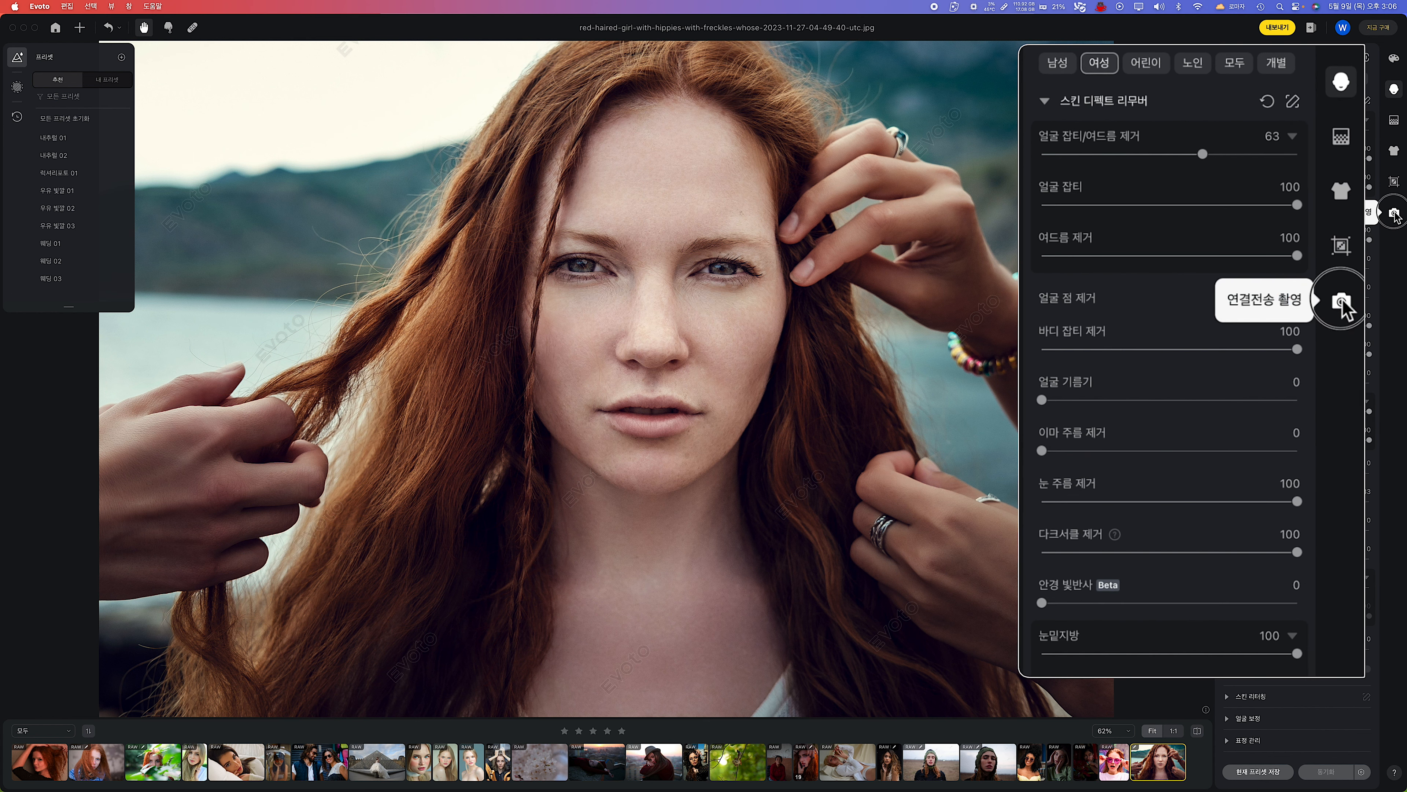
# Switch to Evoto's 연결전송 촬영, connect the camera and examine the Sony ILME-FX30 shooting settings.
pyautogui.click(1343, 301)
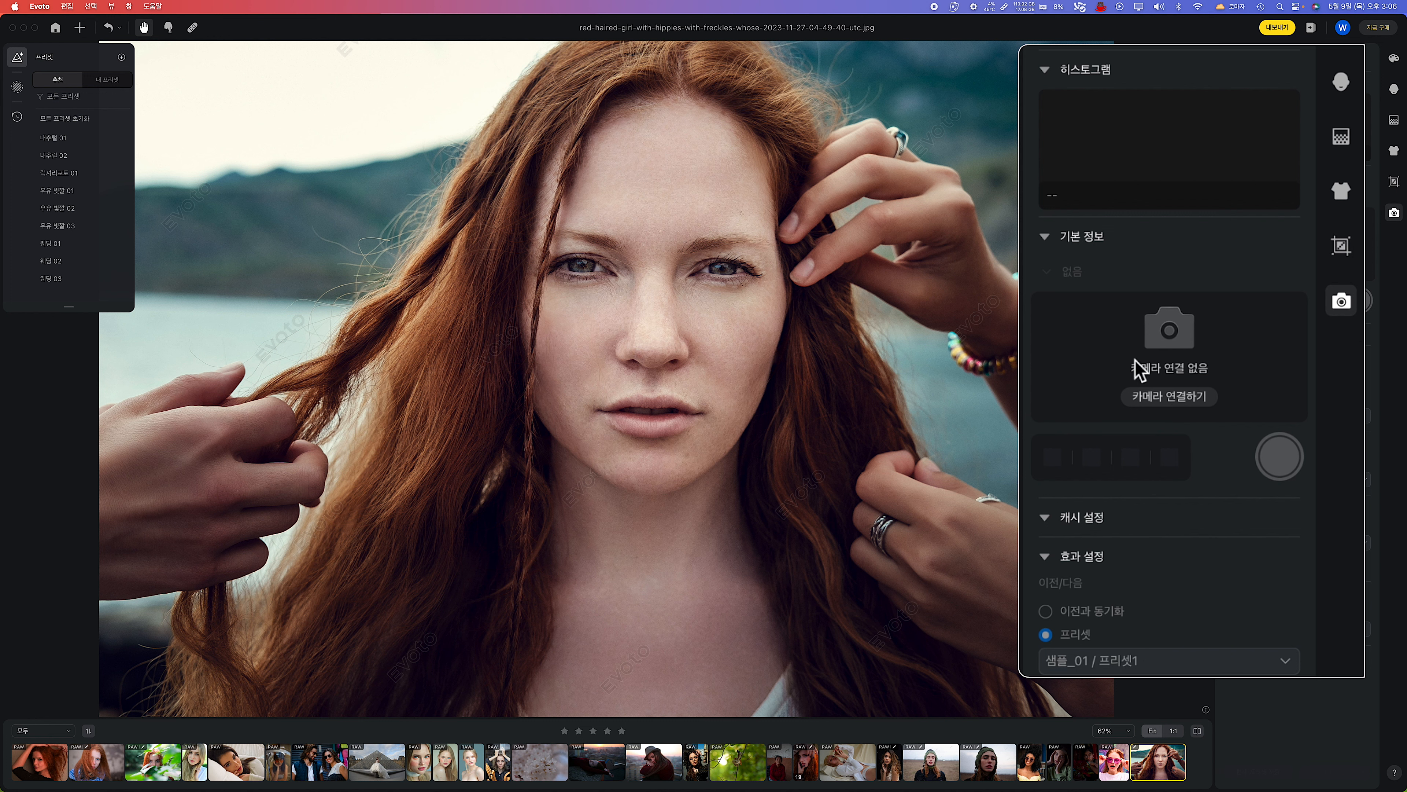
pyautogui.click(1184, 409)
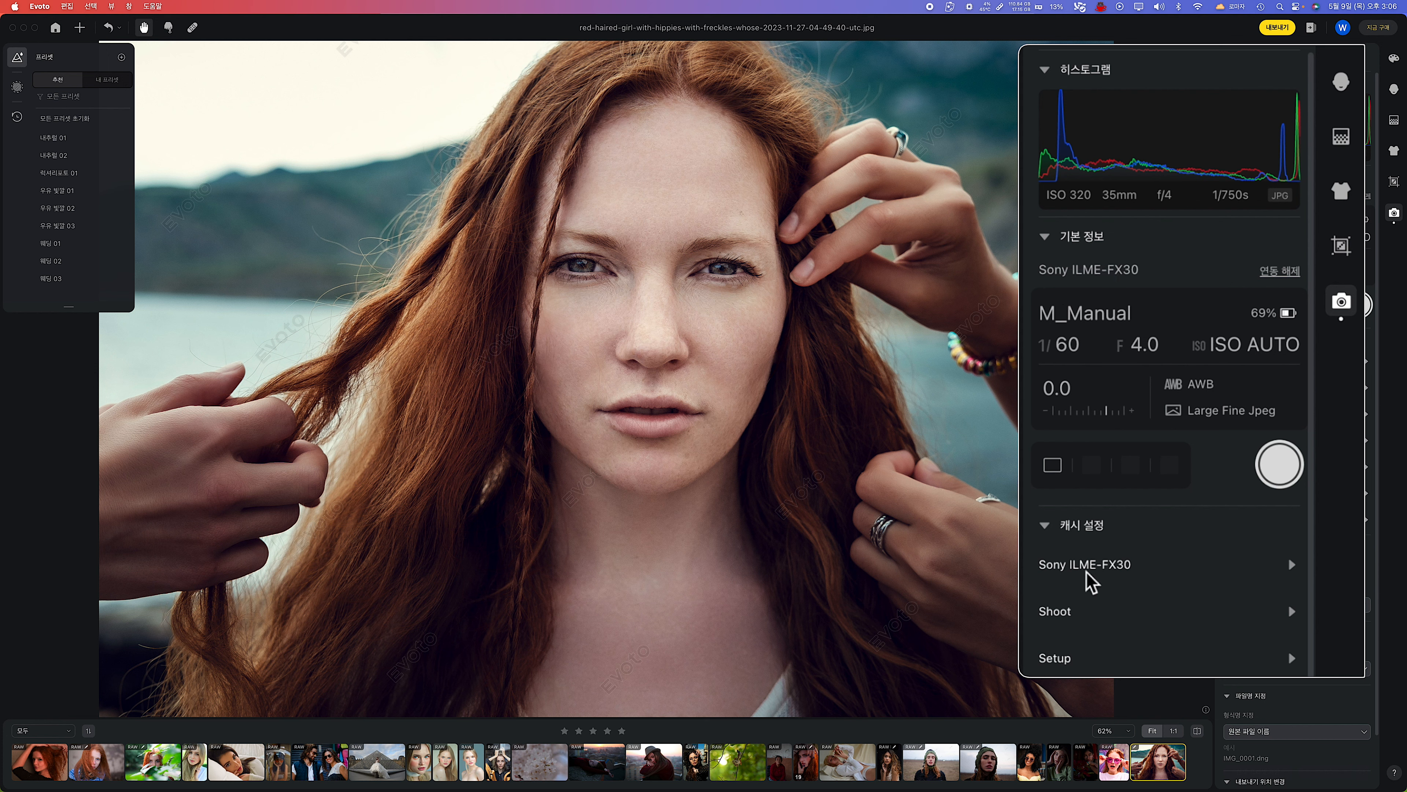
pyautogui.scroll(-8, 1282, 246)
pyautogui.click(1292, 123)
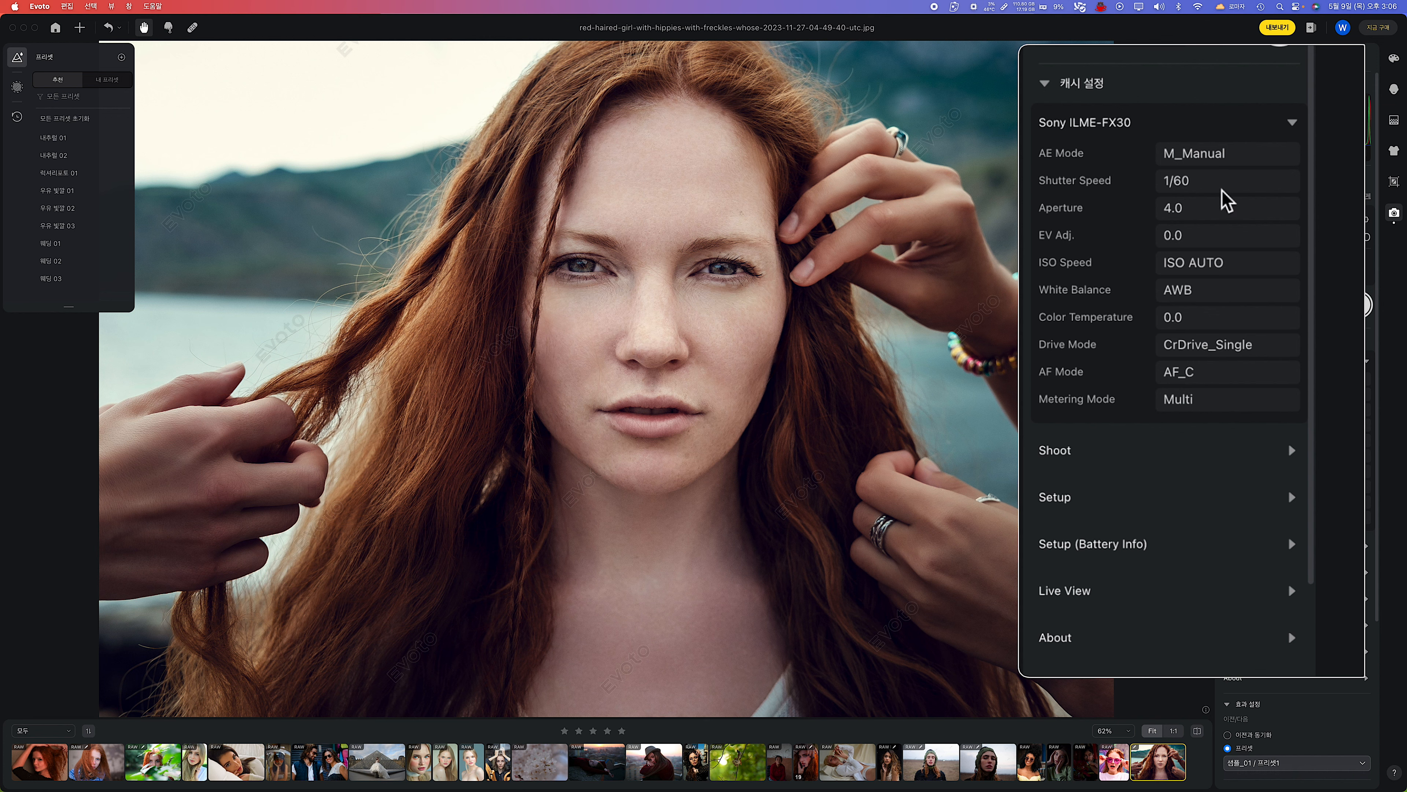
pyautogui.click(1293, 123)
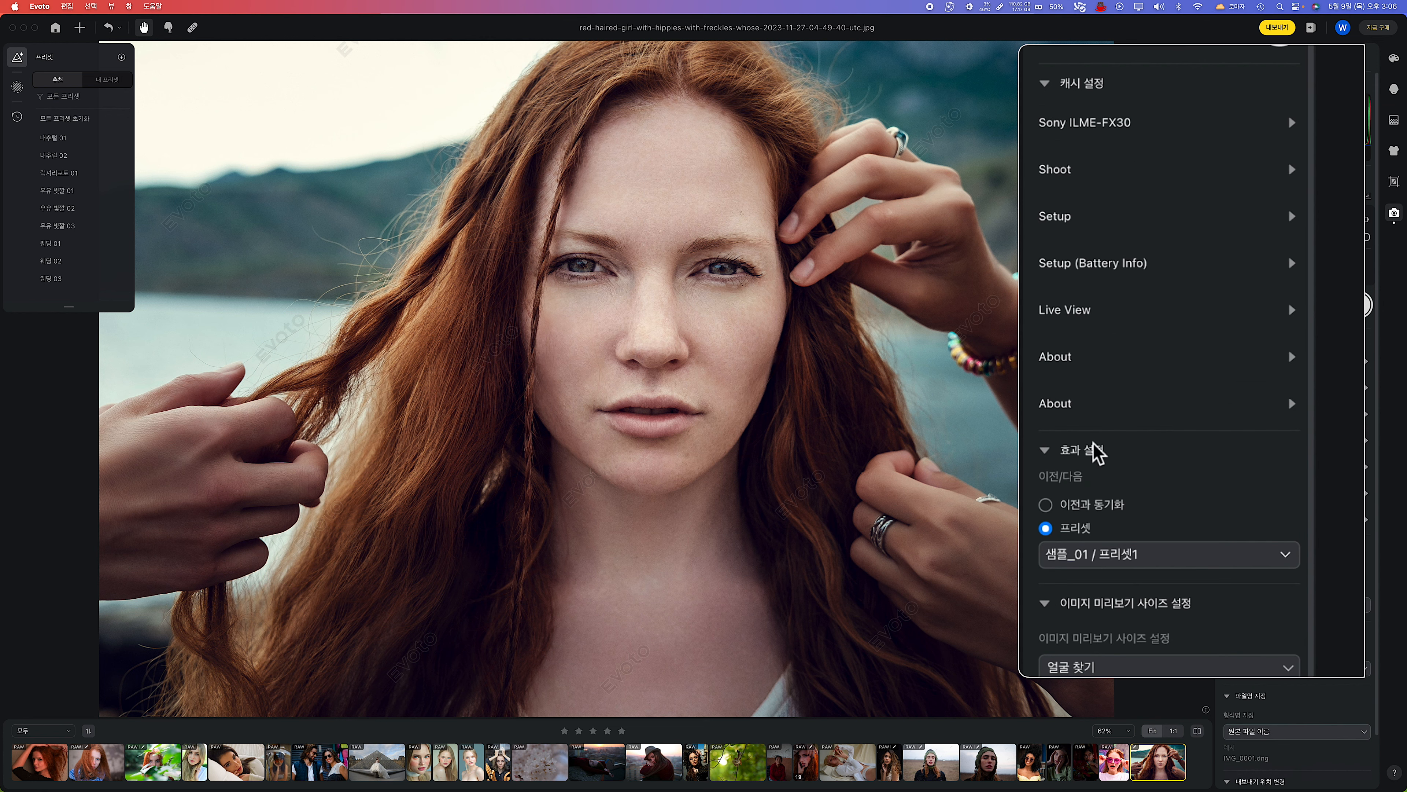
# Review the tethering options for effect preset, image preview size, file naming and export location.
pyautogui.click(1283, 555)
pyautogui.scroll(-5, 1153, 595)
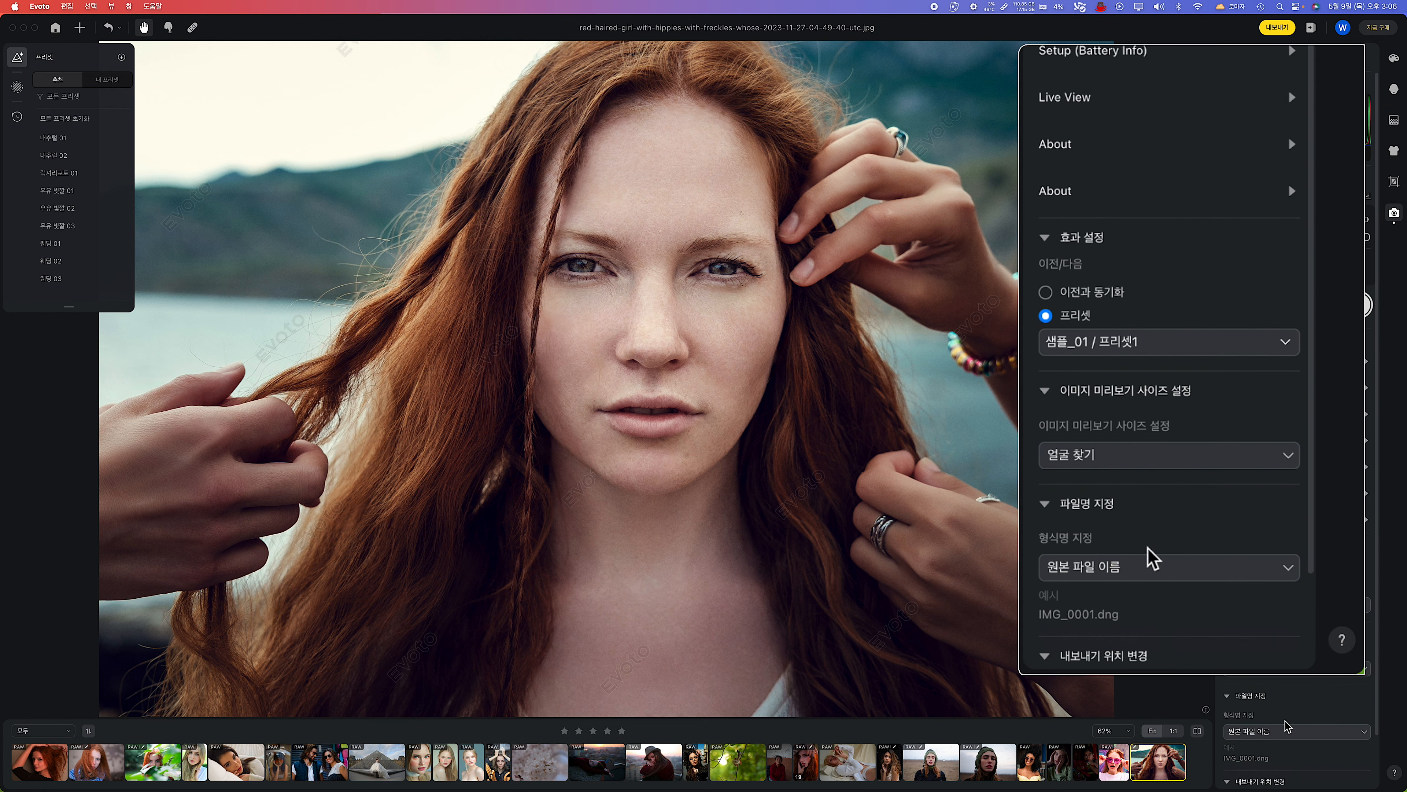
pyautogui.scroll(-3, 1108, 527)
pyautogui.click(1289, 479)
pyautogui.click(1294, 482)
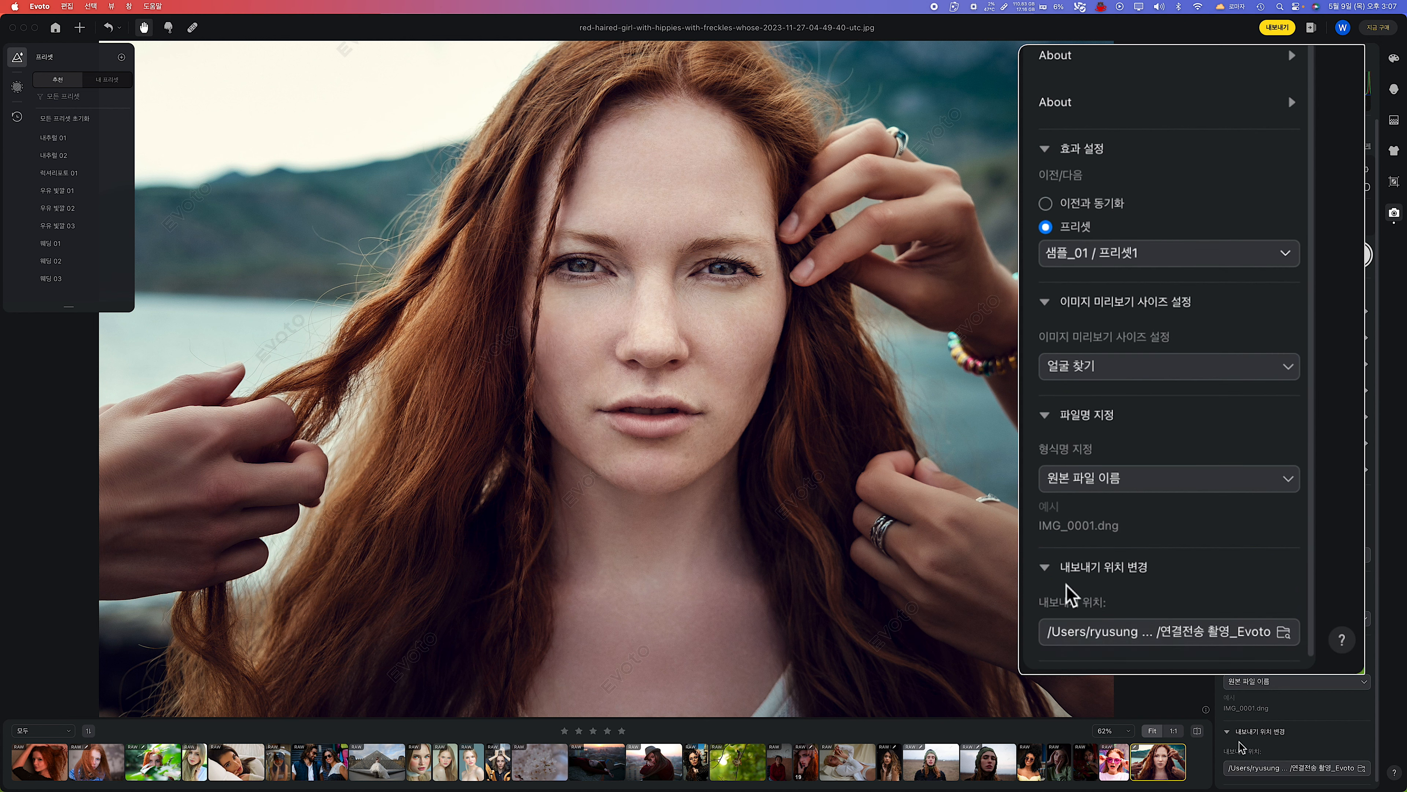
pyautogui.scroll(3, 1247, 399)
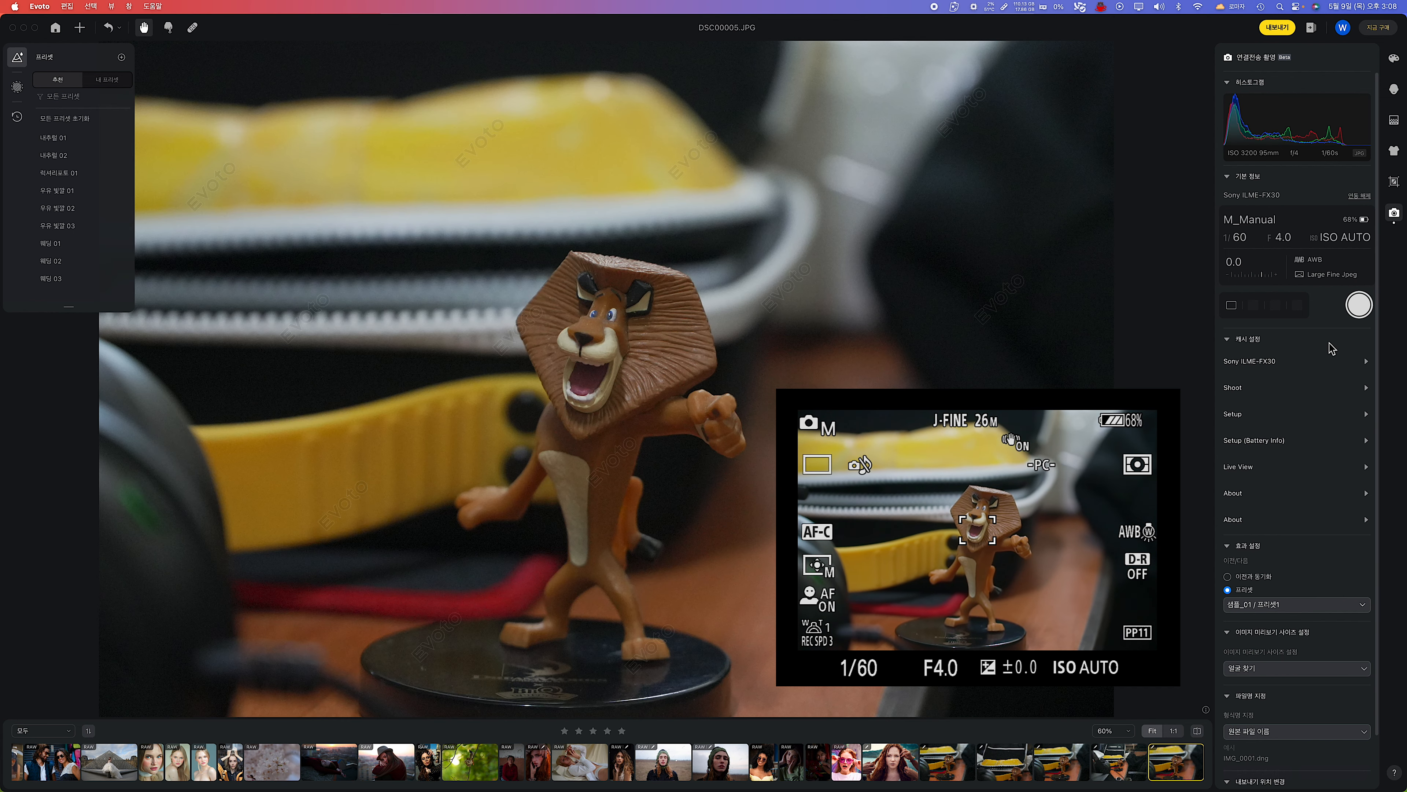
# Look through the newly captured tethered photos of the lion figure and the yellow pouch.
pyautogui.click(1122, 770)
pyautogui.click(1061, 768)
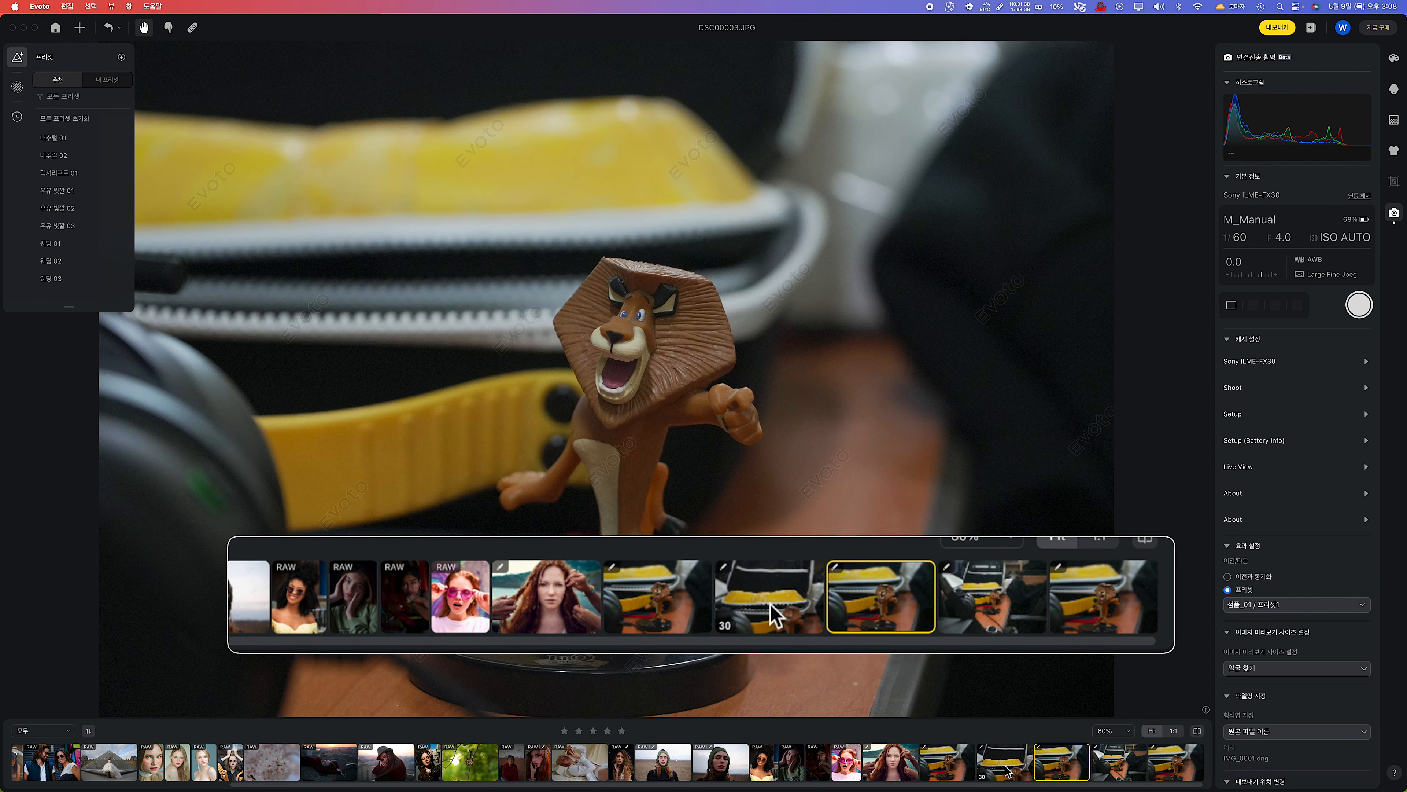
pyautogui.click(1004, 768)
pyautogui.click(940, 766)
pyautogui.click(1003, 767)
pyautogui.click(1071, 768)
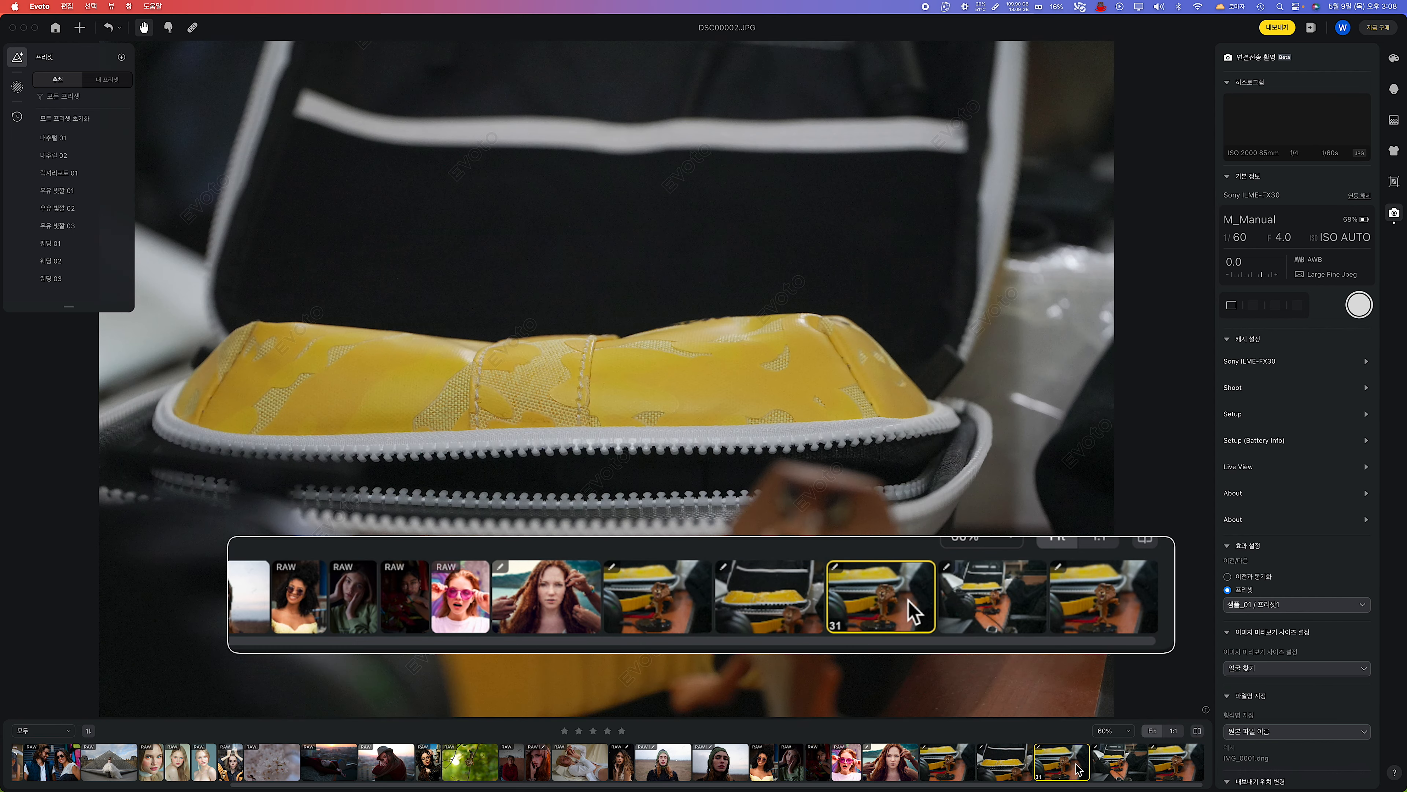
pyautogui.click(1127, 768)
pyautogui.click(1176, 763)
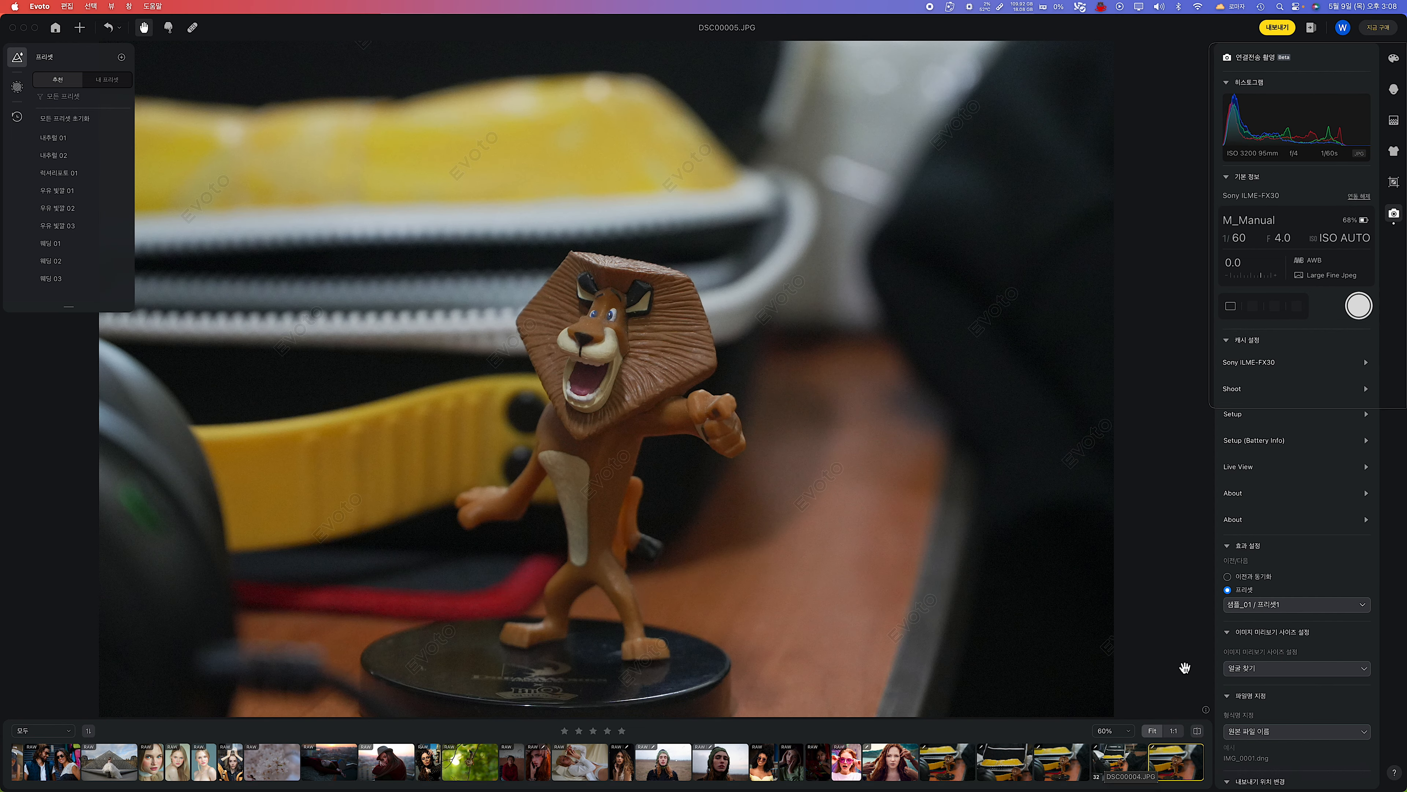
# Disconnect the Sony ILME-FX30 and start connecting the camera again.
pyautogui.click(1278, 307)
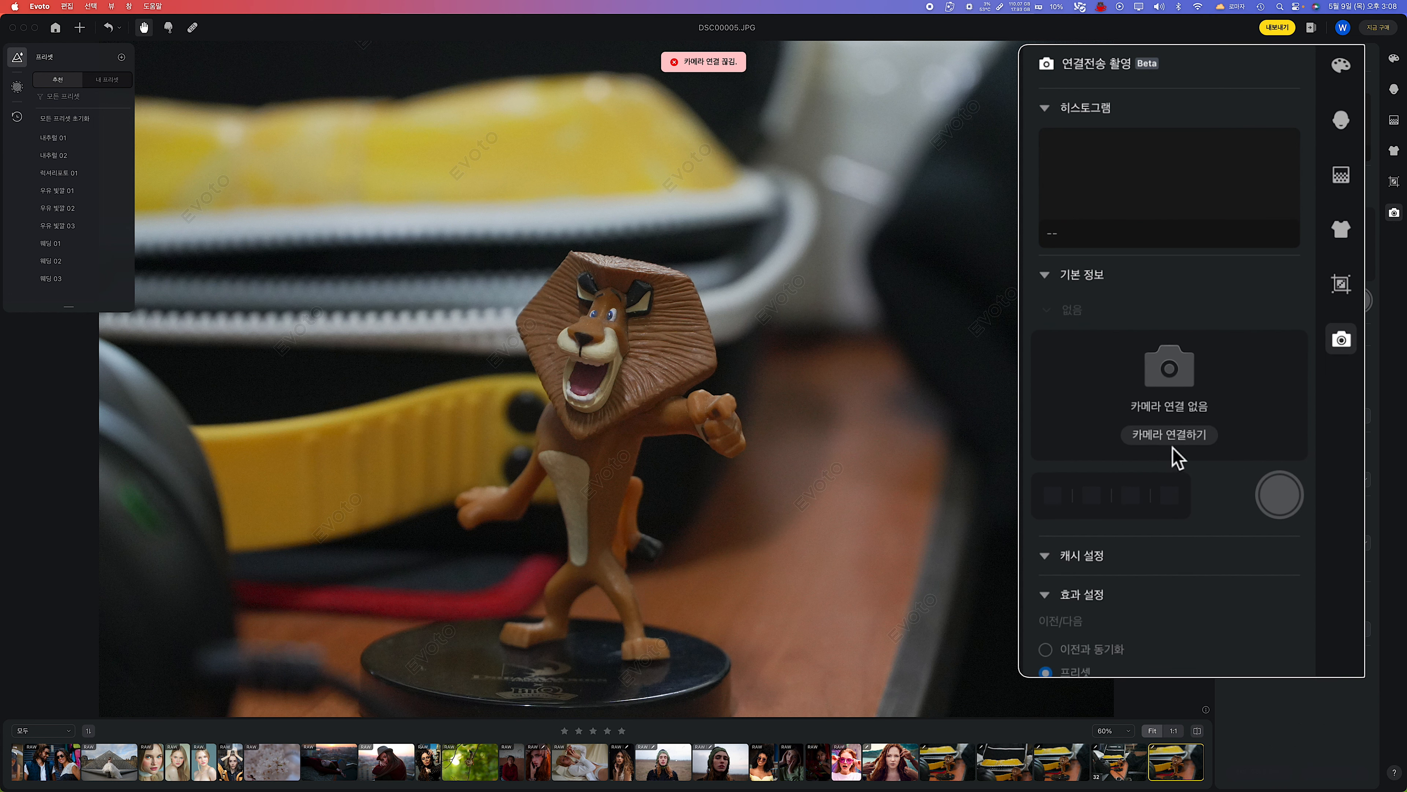
pyautogui.click(1170, 436)
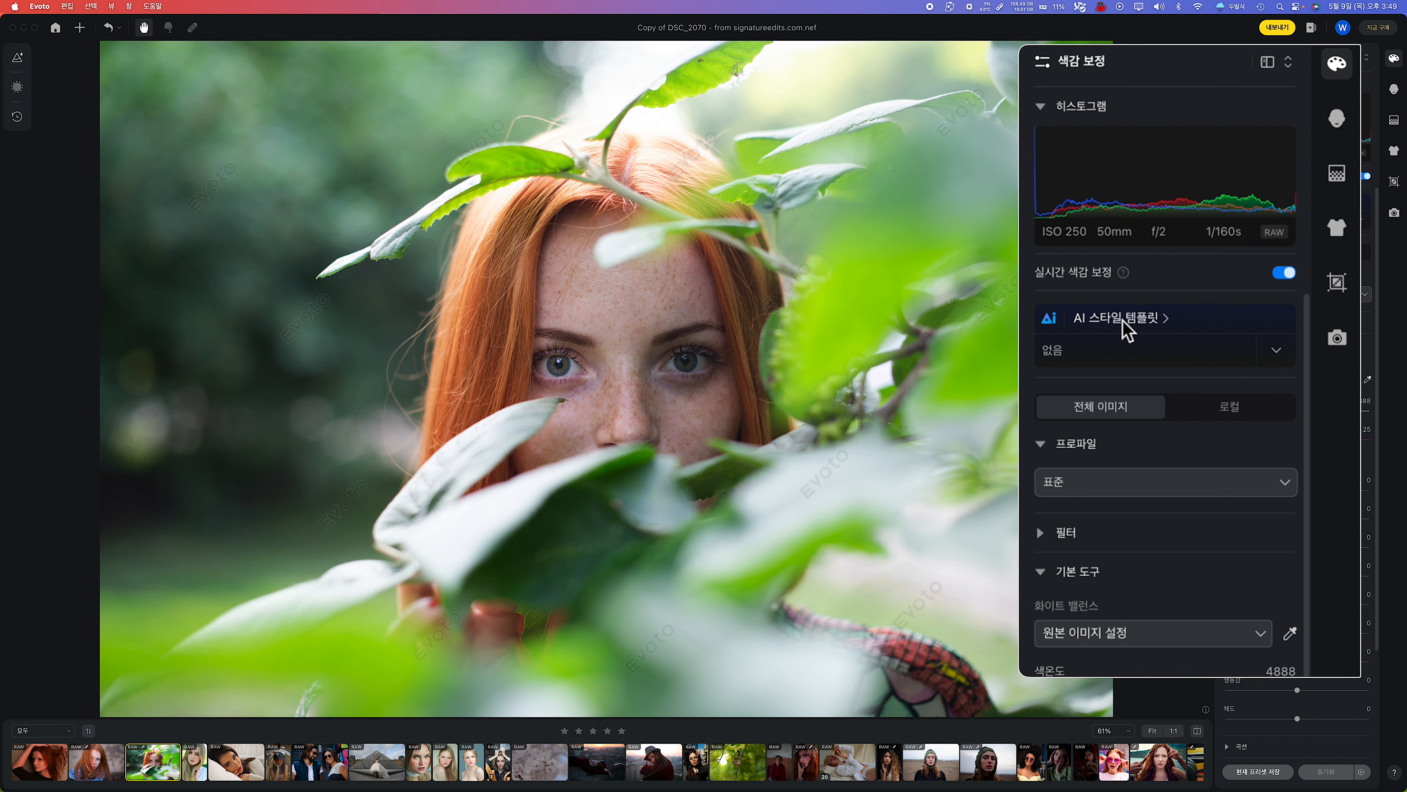
# Try the 부드러움 AI style templates on the photo of the red-haired woman behind leaves, and apply 올리브 그린 필름.
pyautogui.click(1136, 327)
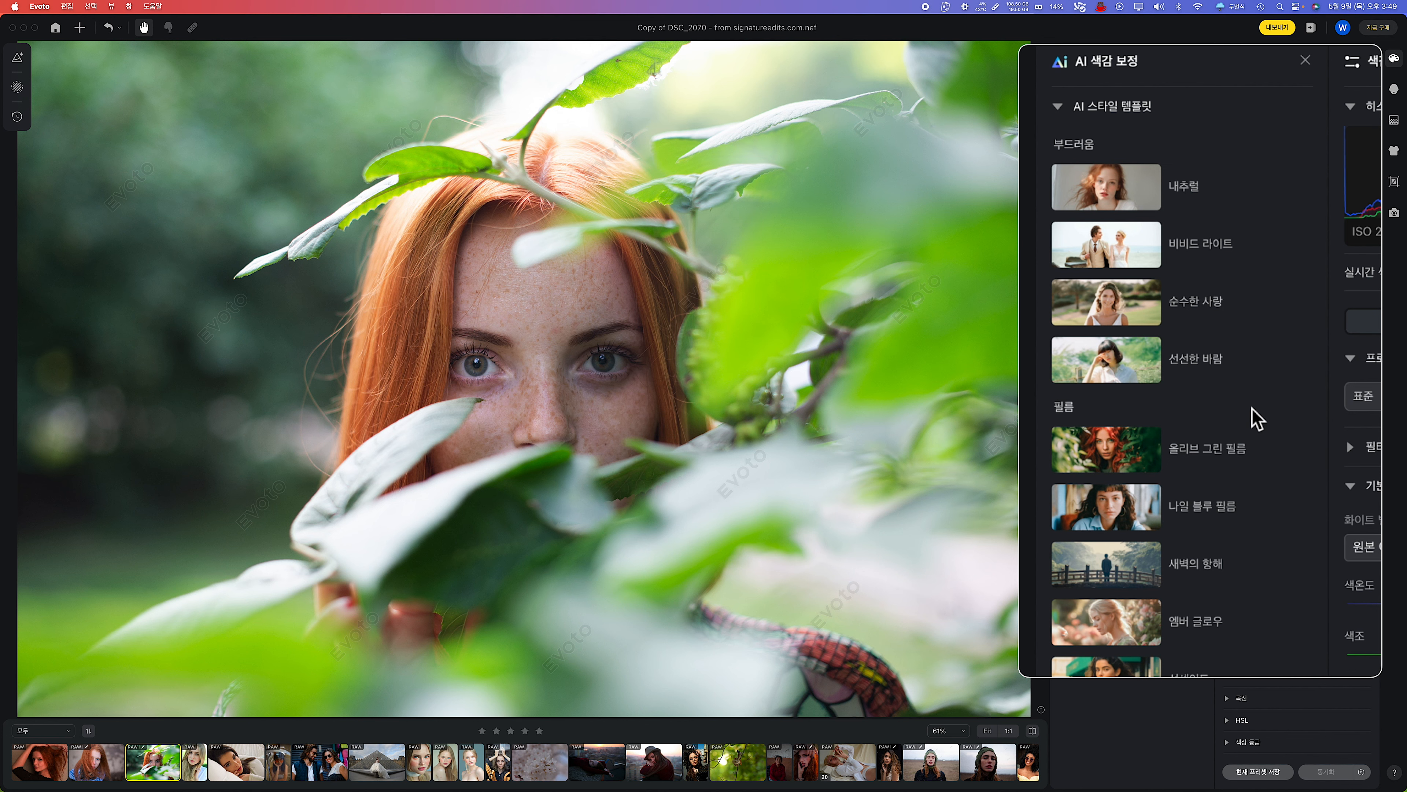
pyautogui.click(1193, 191)
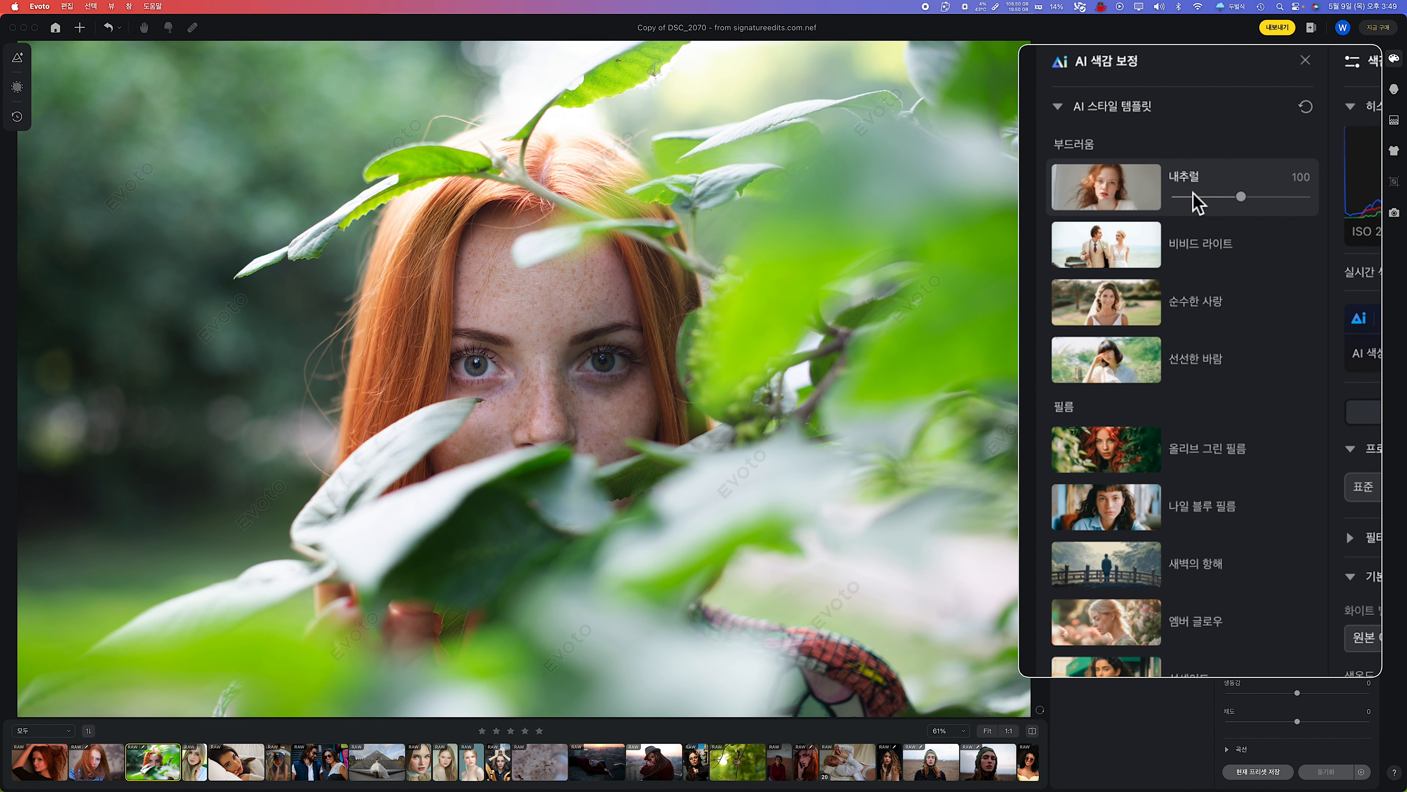
pyautogui.click(1198, 244)
pyautogui.click(1203, 317)
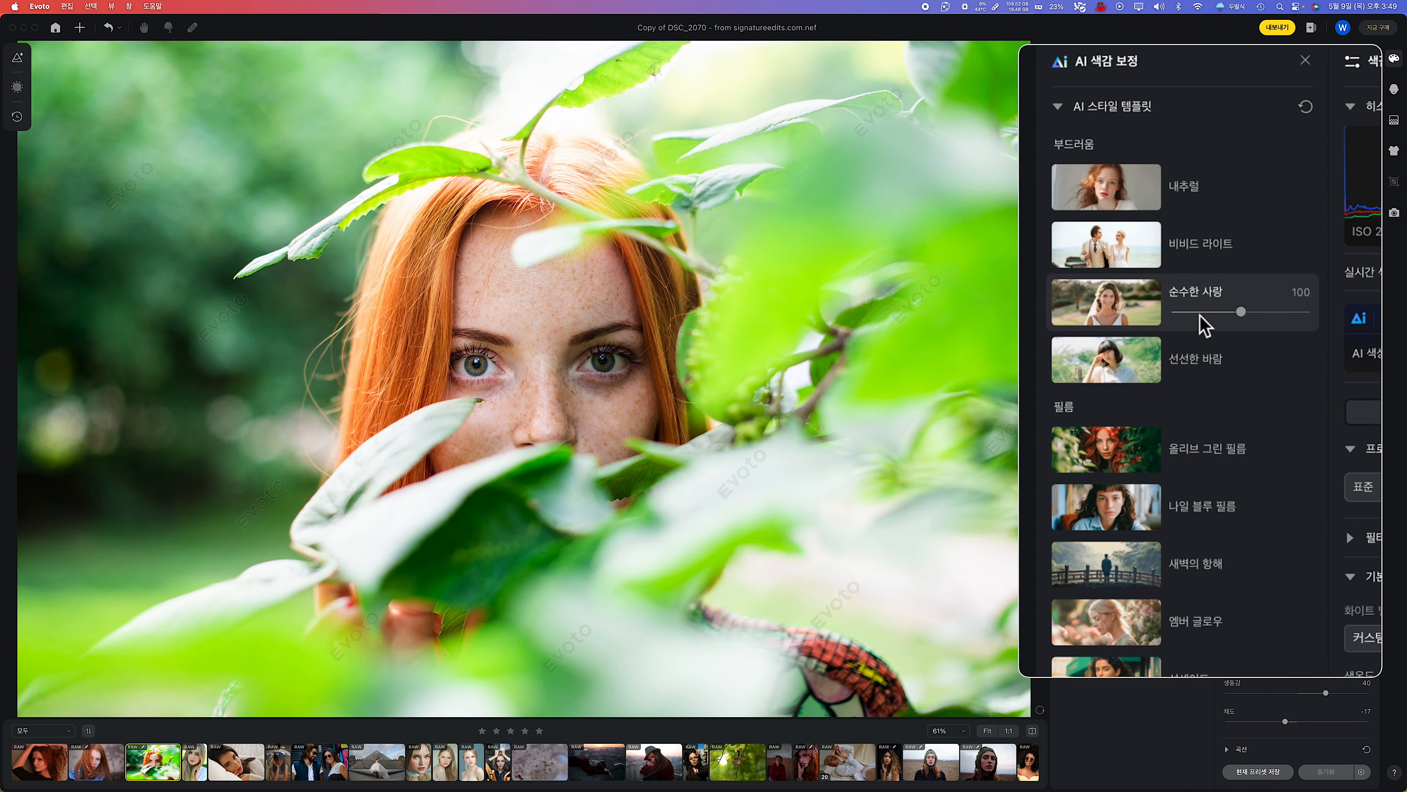
pyautogui.click(1208, 360)
pyautogui.click(1197, 443)
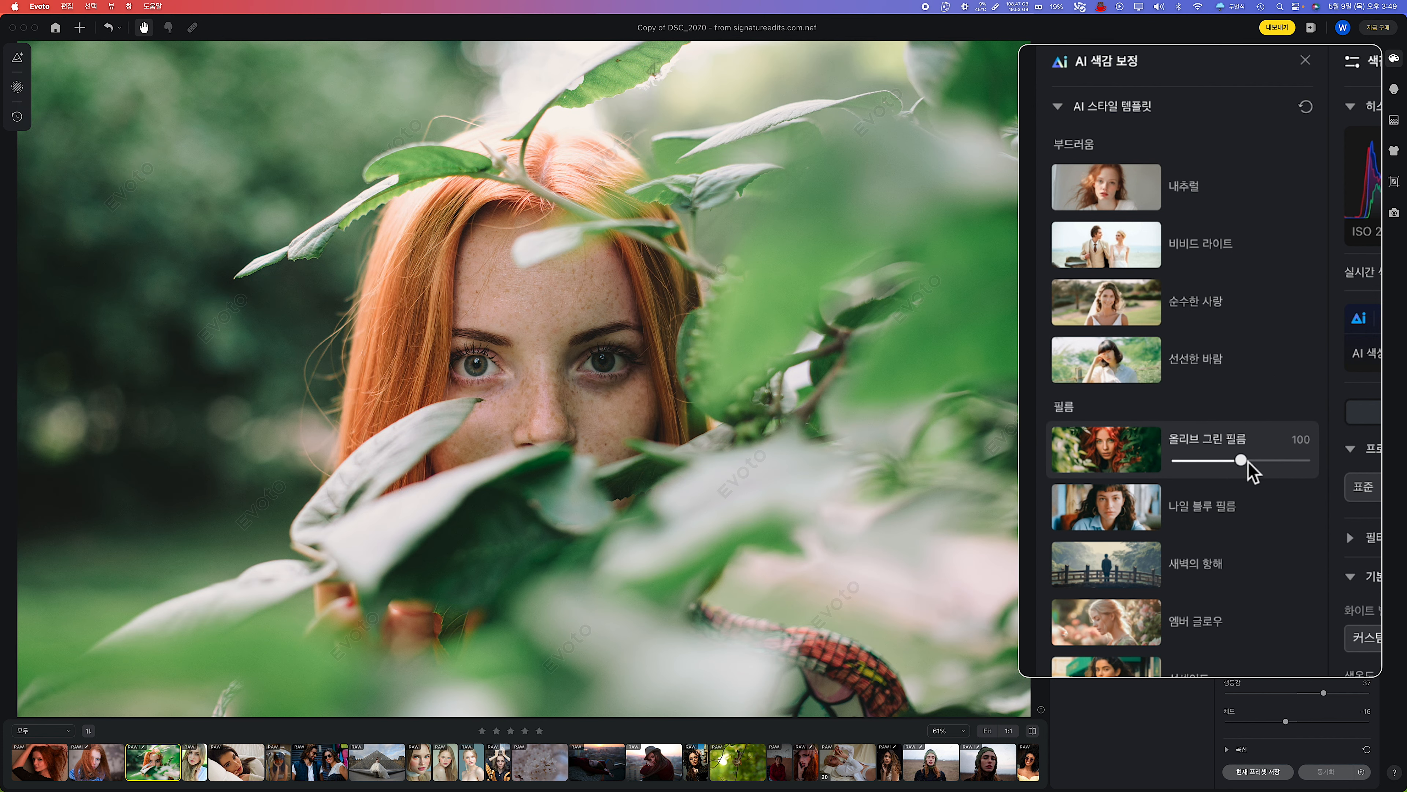
pyautogui.moveTo(1242, 461)
pyautogui.mouseDown()
pyautogui.moveTo(1210, 461)
pyautogui.moveTo(1309, 465)
pyautogui.moveTo(1244, 462)
pyautogui.moveTo(1247, 480)
pyautogui.mouseUp()
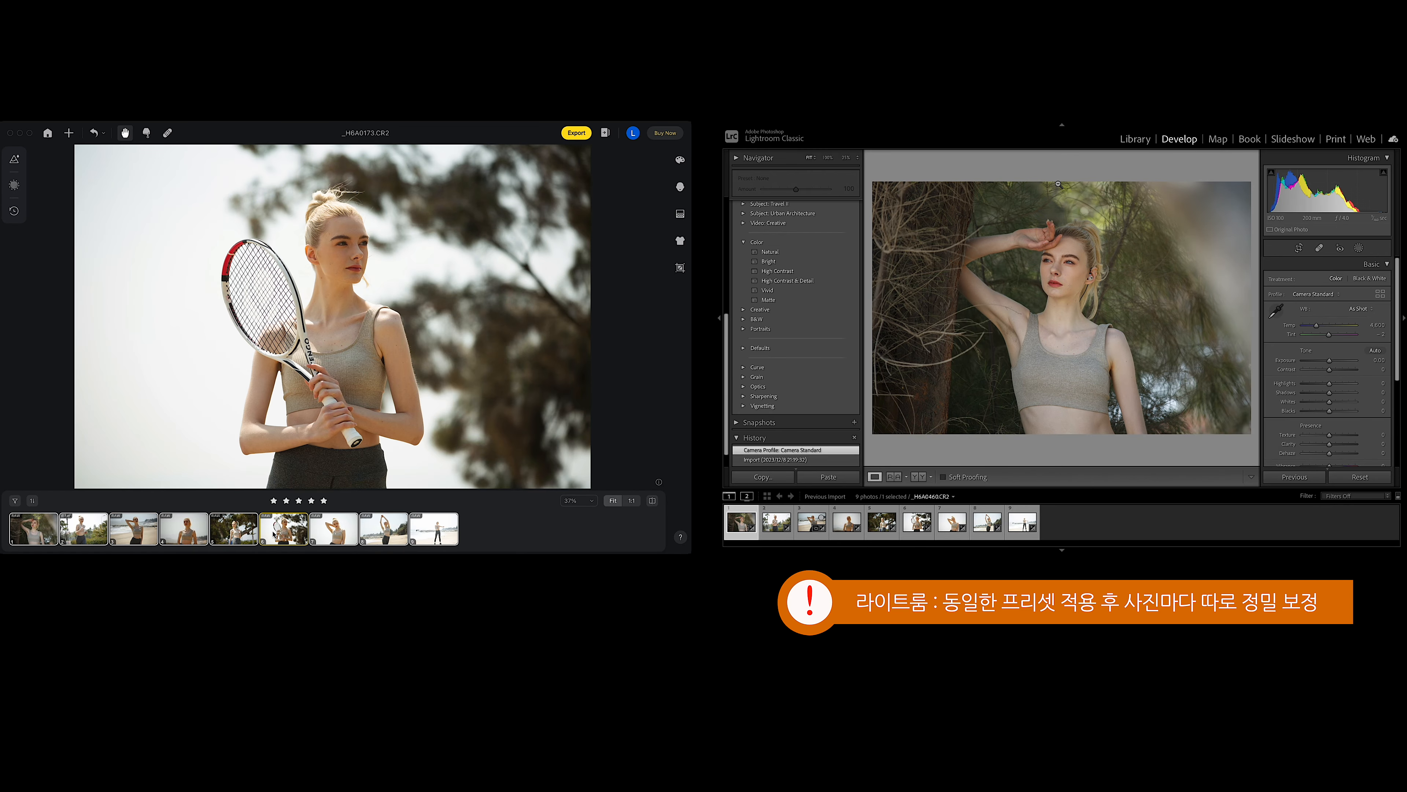
# Browse the sportswear photos in Evoto and Lightroom Classic, and apply the Neutral AI Color Look to the first Evoto photo.
pyautogui.click(812, 522)
pyautogui.click(434, 529)
pyautogui.click(847, 523)
pyautogui.click(33, 530)
pyautogui.click(883, 522)
pyautogui.click(918, 522)
pyautogui.click(680, 160)
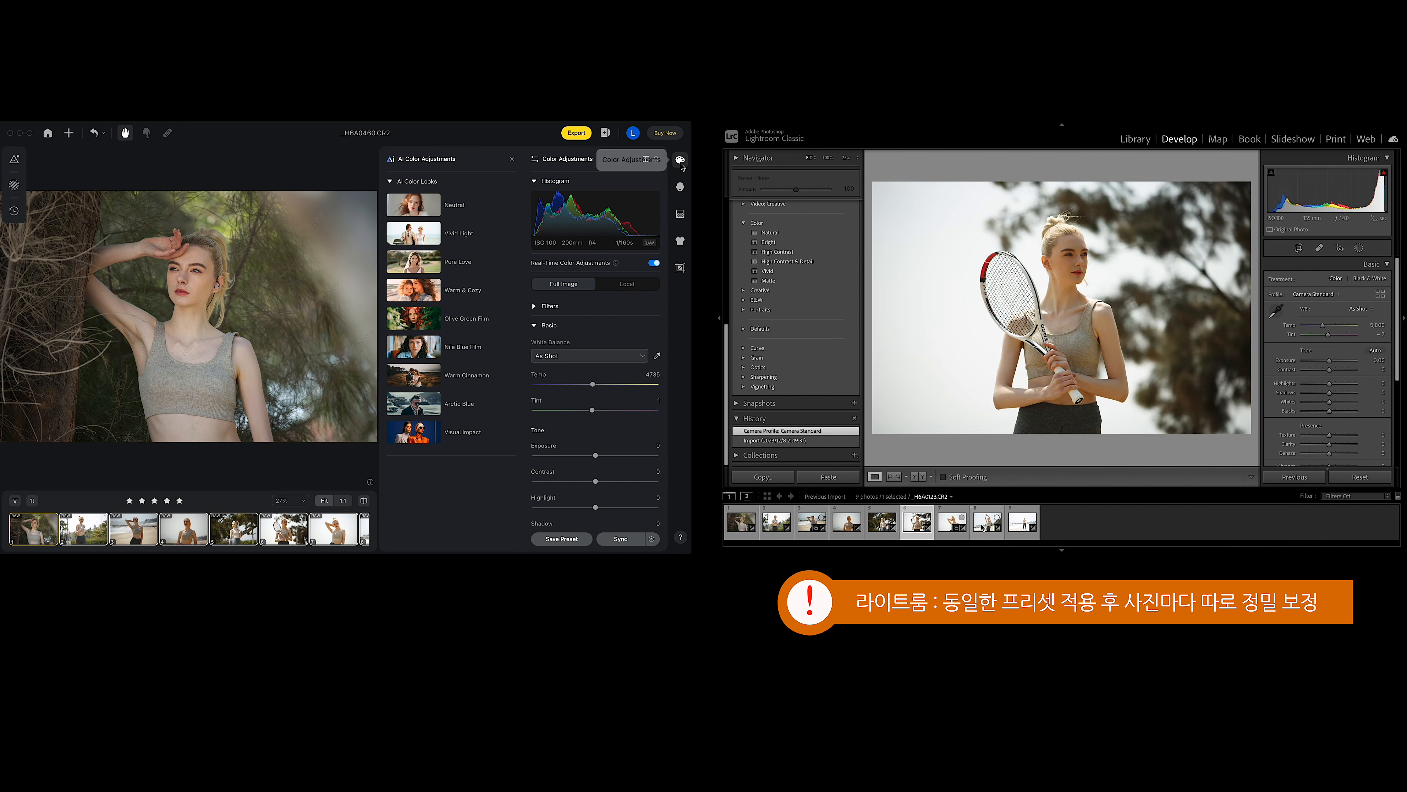
pyautogui.click(419, 213)
# Copy the Neutral look to the other Evoto photos and sync the Natural saved preset across all nine Lightroom Classic photos.
pyautogui.click(1022, 522)
pyautogui.click(741, 522)
pyautogui.click(1135, 139)
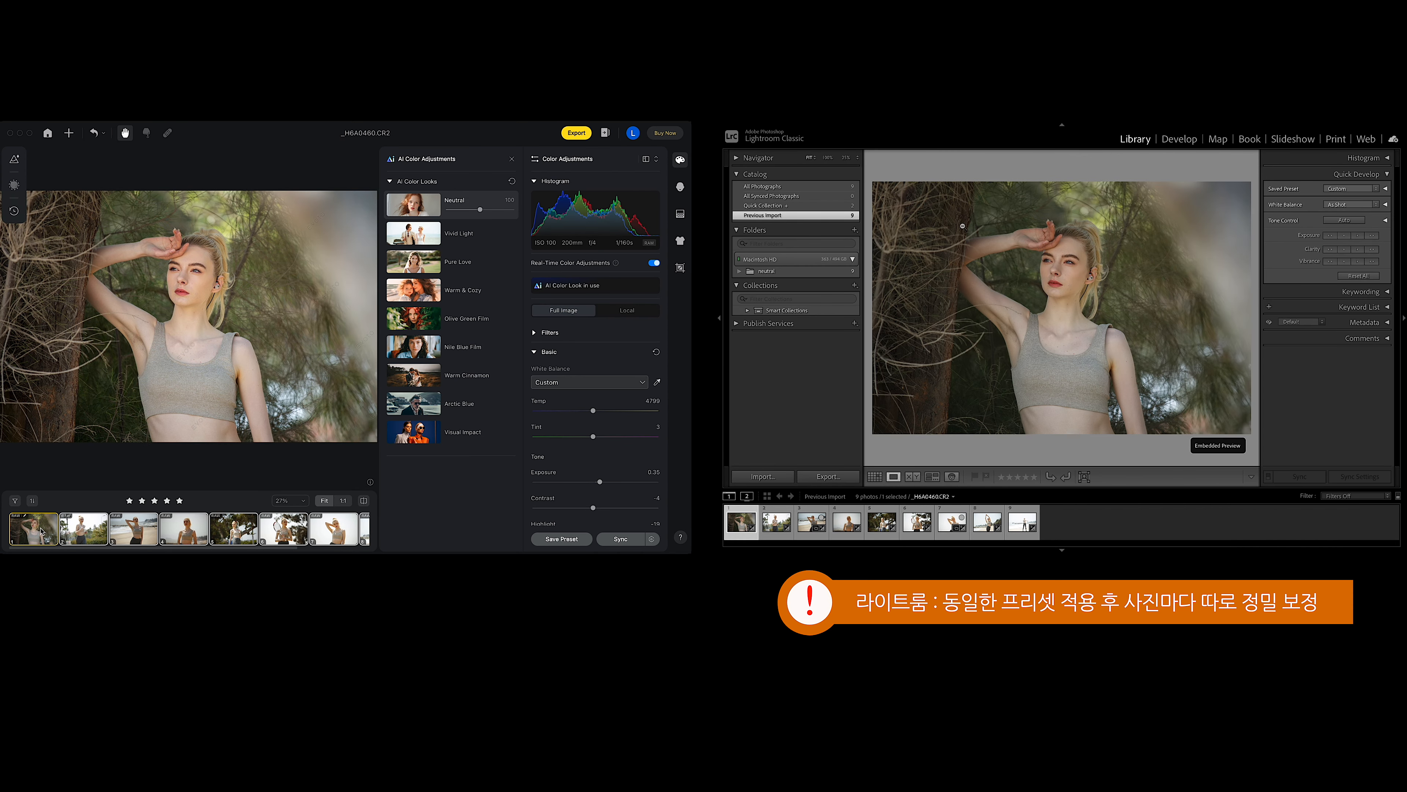
pyautogui.press('g')
pyautogui.press('super+c')
pyautogui.keyDown('shift'); pyautogui.click(1115, 261); pyautogui.keyUp('shift')
pyautogui.press('super+v')
pyautogui.click(1351, 189)
pyautogui.moveTo(1347, 458)
pyautogui.click(1281, 457)
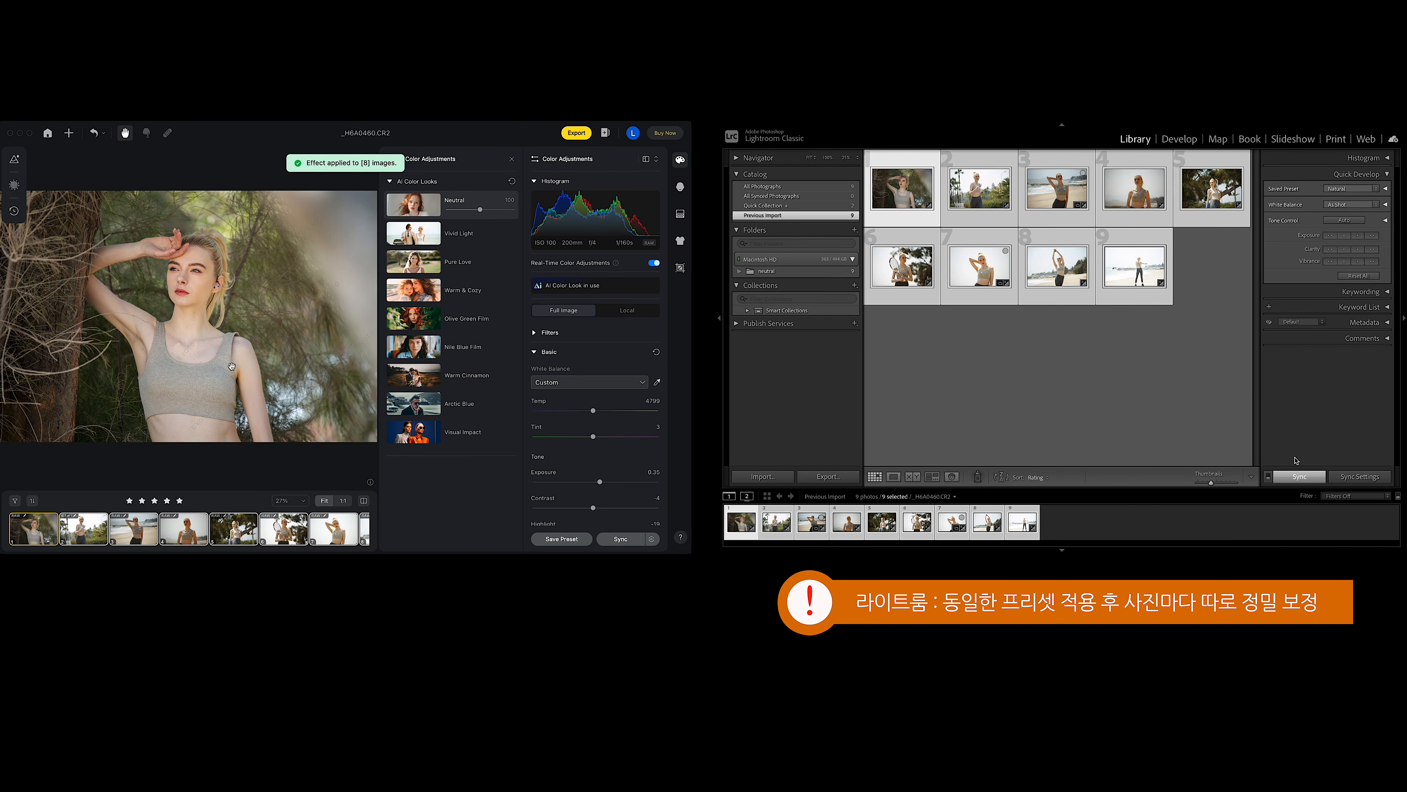
# Close the AI Color Looks, return Lightroom Classic to Develop and compare the first edited photos with their originals.
pyautogui.click(512, 160)
pyautogui.press('d')
pyautogui.click(84, 526)
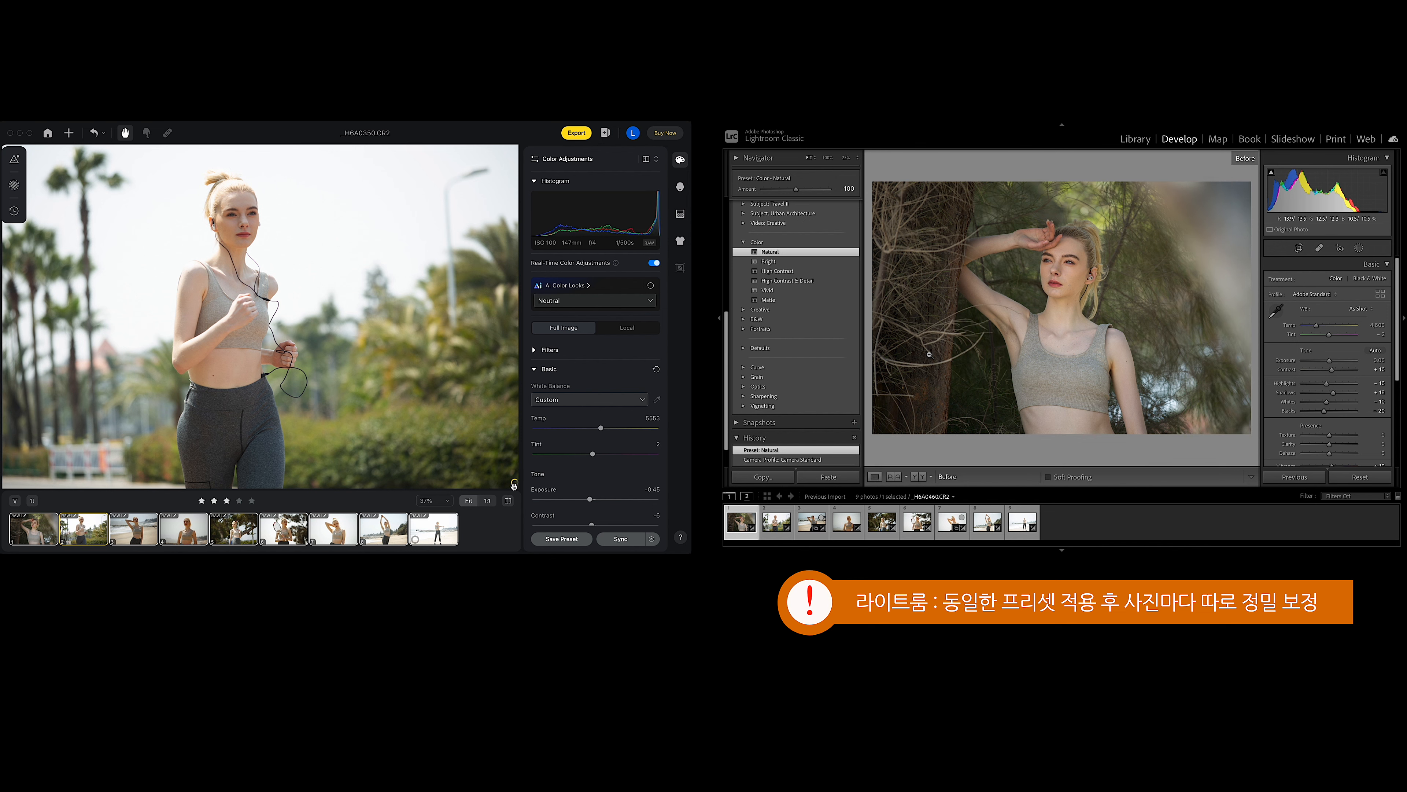
pyautogui.press('\\')
pyautogui.click(776, 522)
pyautogui.click(508, 501)
pyautogui.click(134, 527)
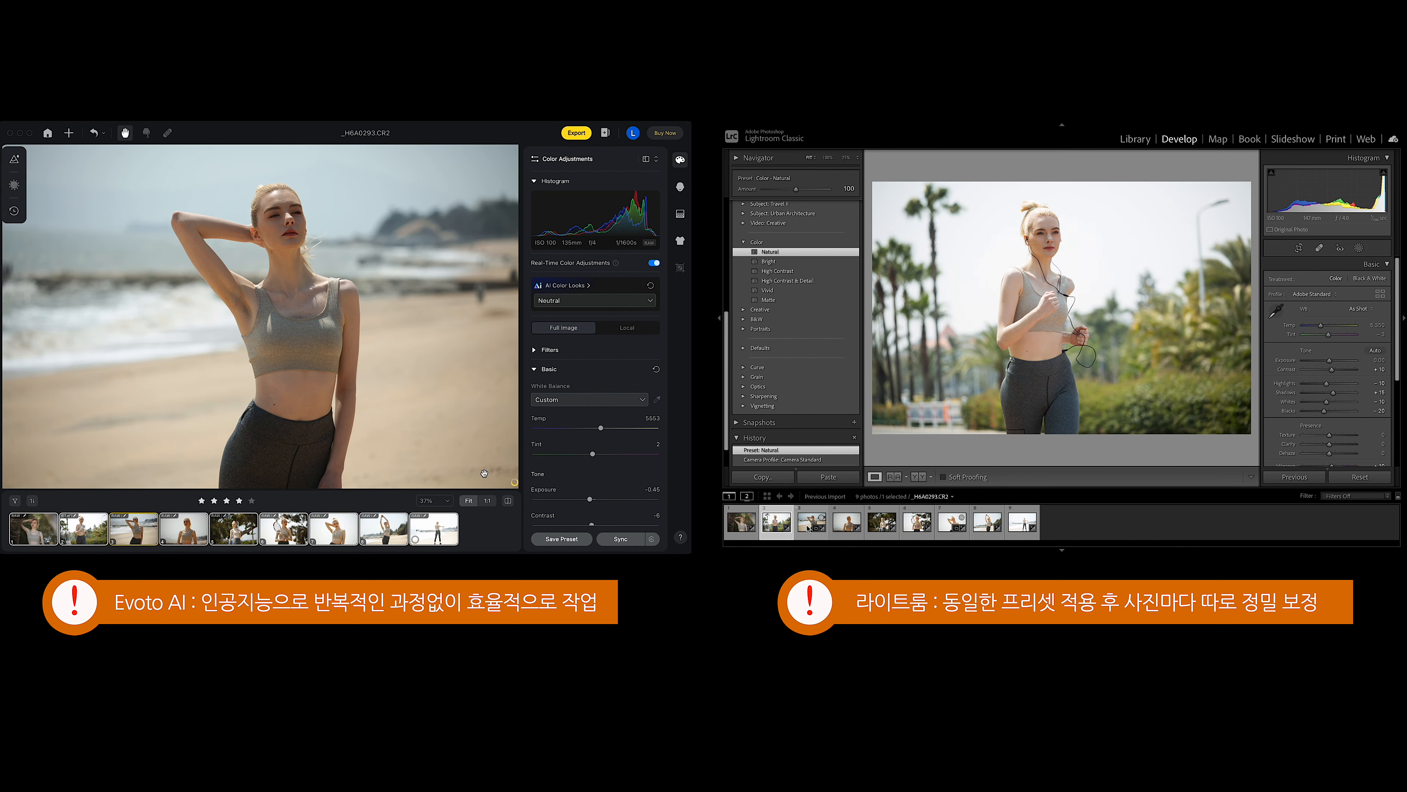
# Compare the beach, tennis and remaining photos before and after the Neutral look in Evoto and the Natural preset in Lightroom Classic.
pyautogui.click(808, 526)
pyautogui.press('\\')
pyautogui.click(508, 501)
pyautogui.press('\\')
pyautogui.click(841, 524)
pyautogui.click(508, 500)
pyautogui.press('\\')
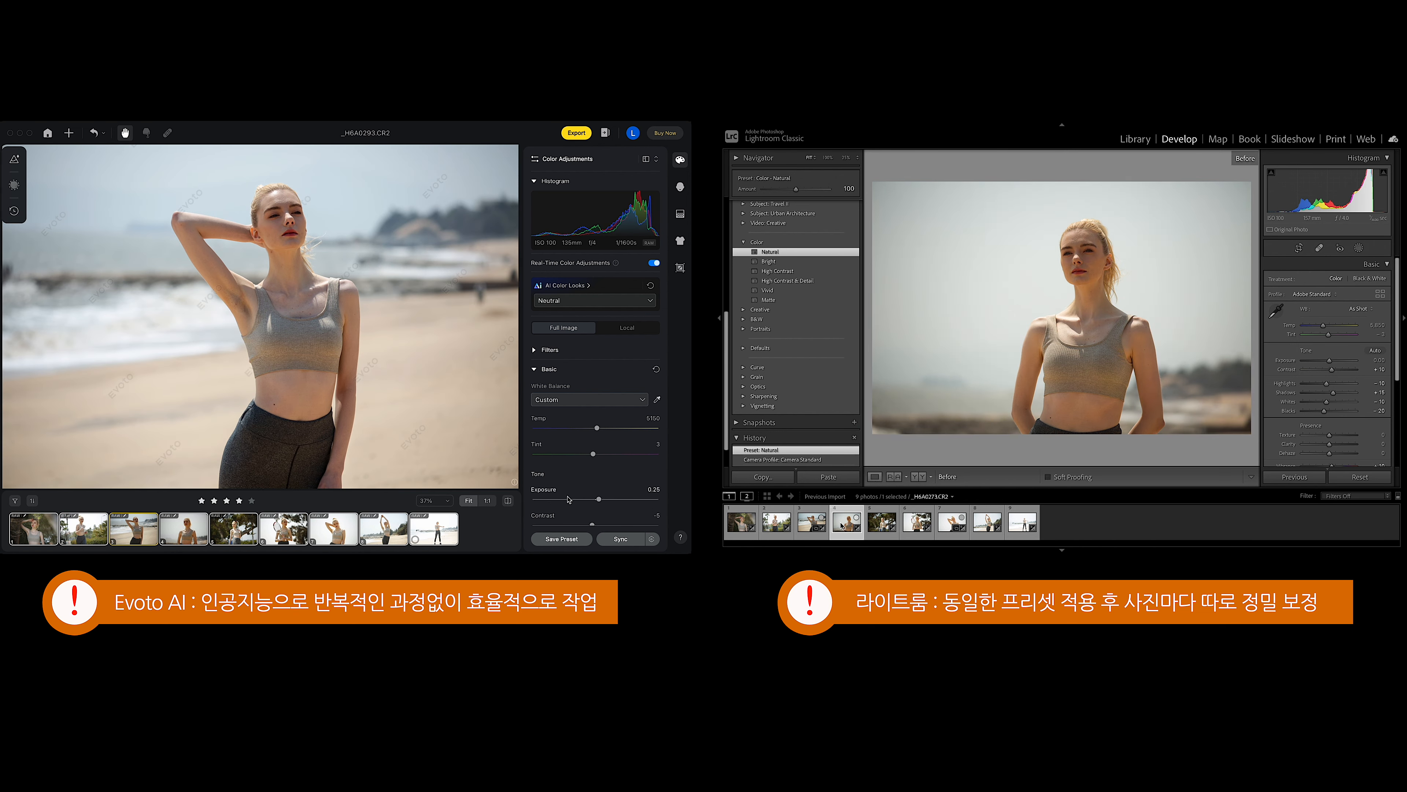
pyautogui.press('Right')
pyautogui.click(880, 526)
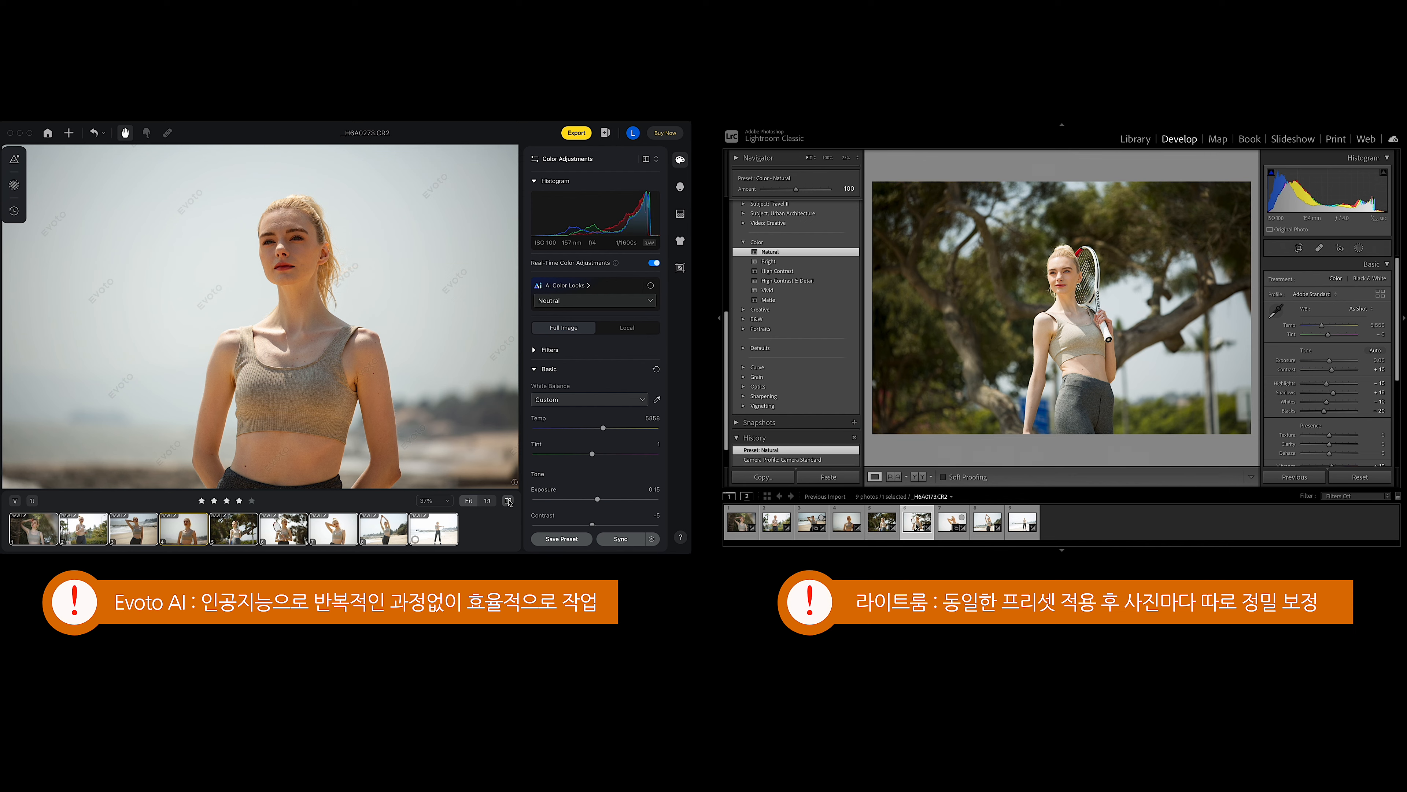
pyautogui.click(508, 501)
pyautogui.press('\\')
pyautogui.click(952, 524)
pyautogui.press('Right')
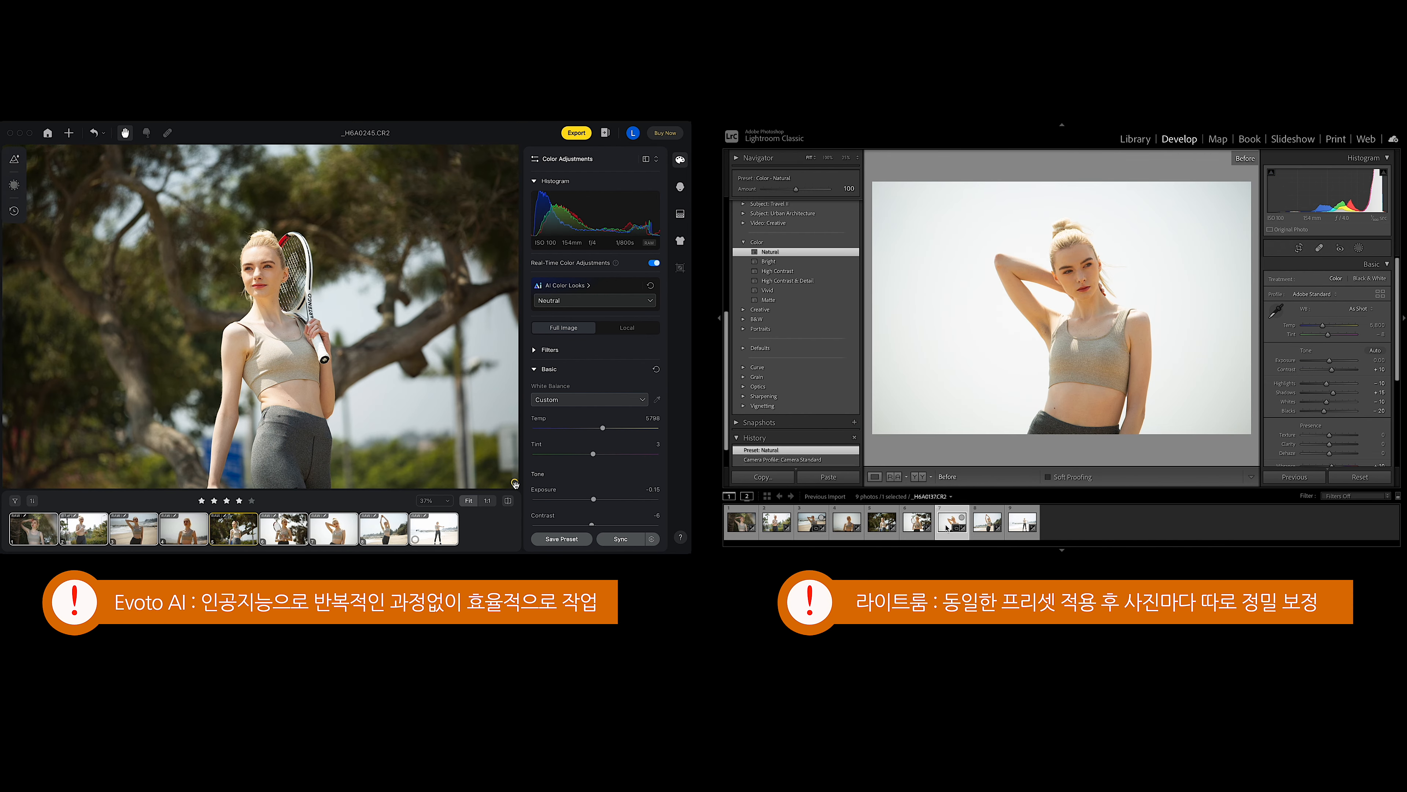
pyautogui.press('Right')
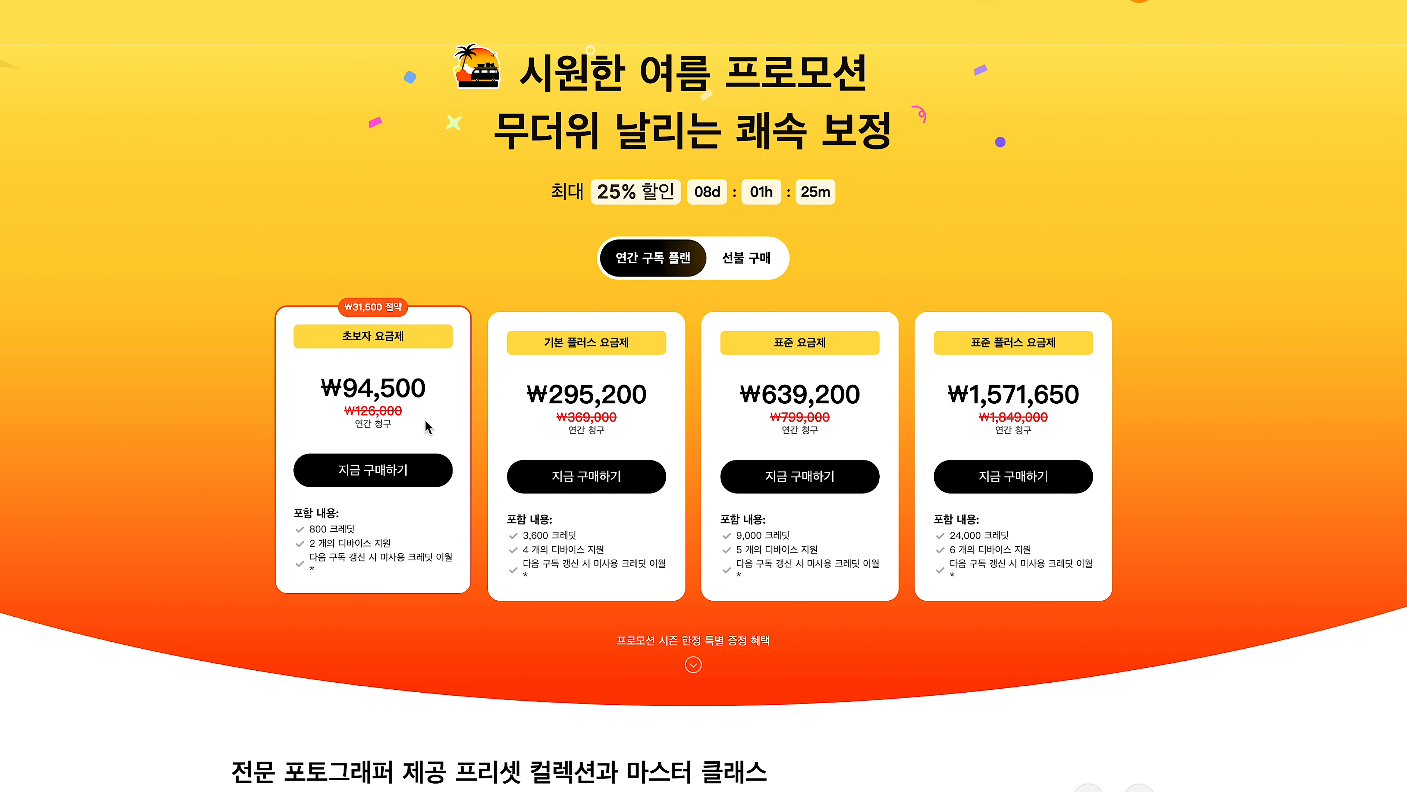
# Highlight the help page passages on how export credits are charged and how long a credit package is valid.
pyautogui.moveTo(235, 161); pyautogui.dragTo(917, 161)
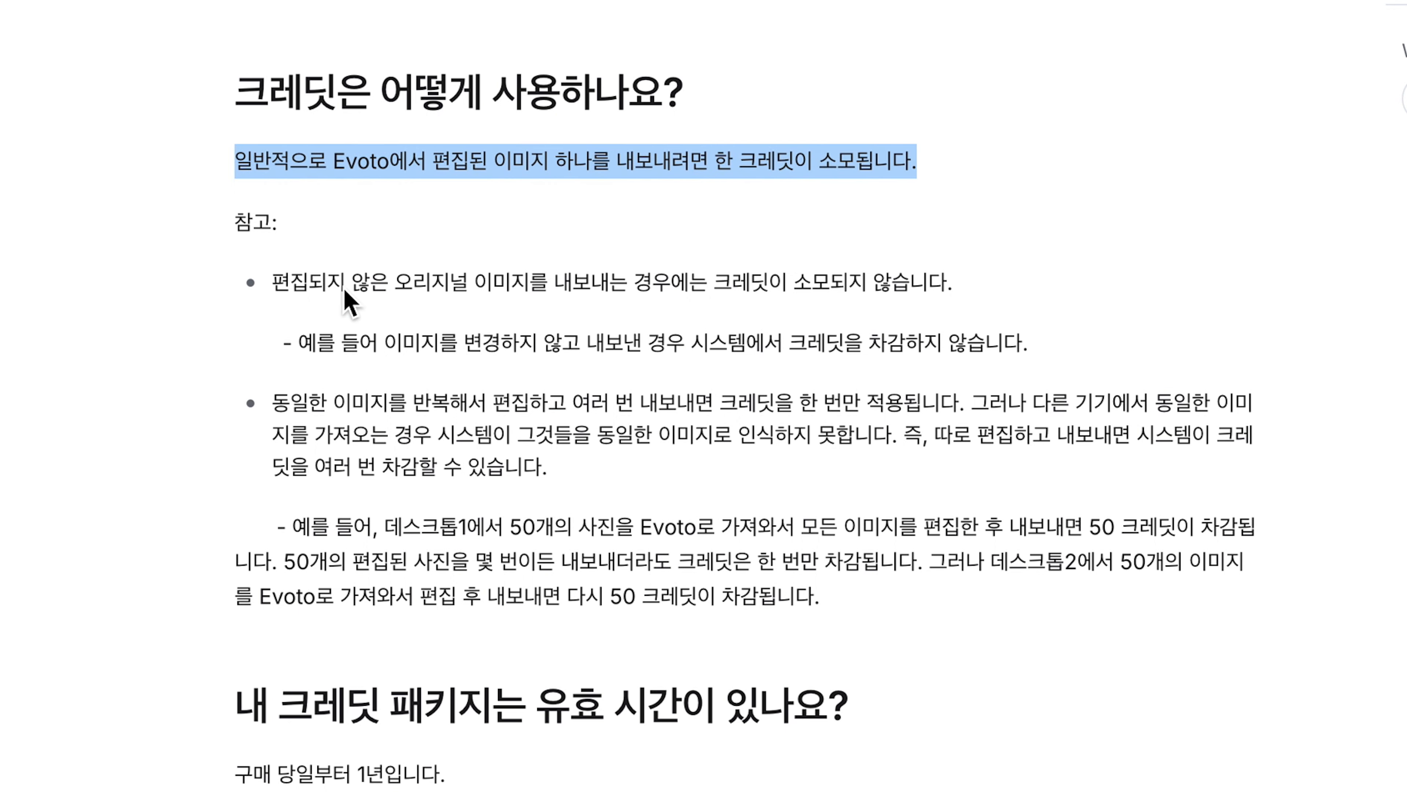
pyautogui.moveTo(272, 282); pyautogui.dragTo(946, 284)
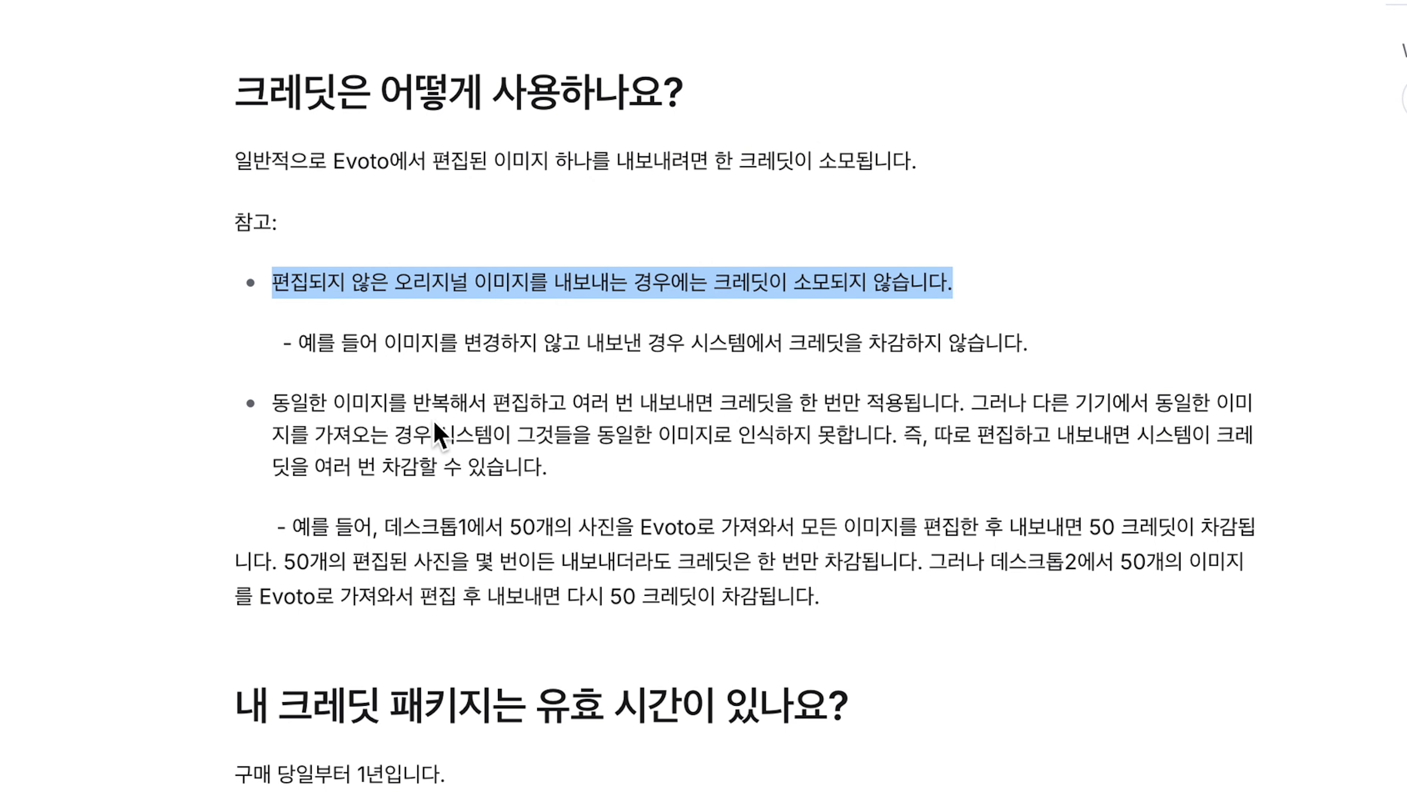
pyautogui.moveTo(277, 407); pyautogui.dragTo(585, 410)
pyautogui.moveTo(797, 410); pyautogui.dragTo(925, 411)
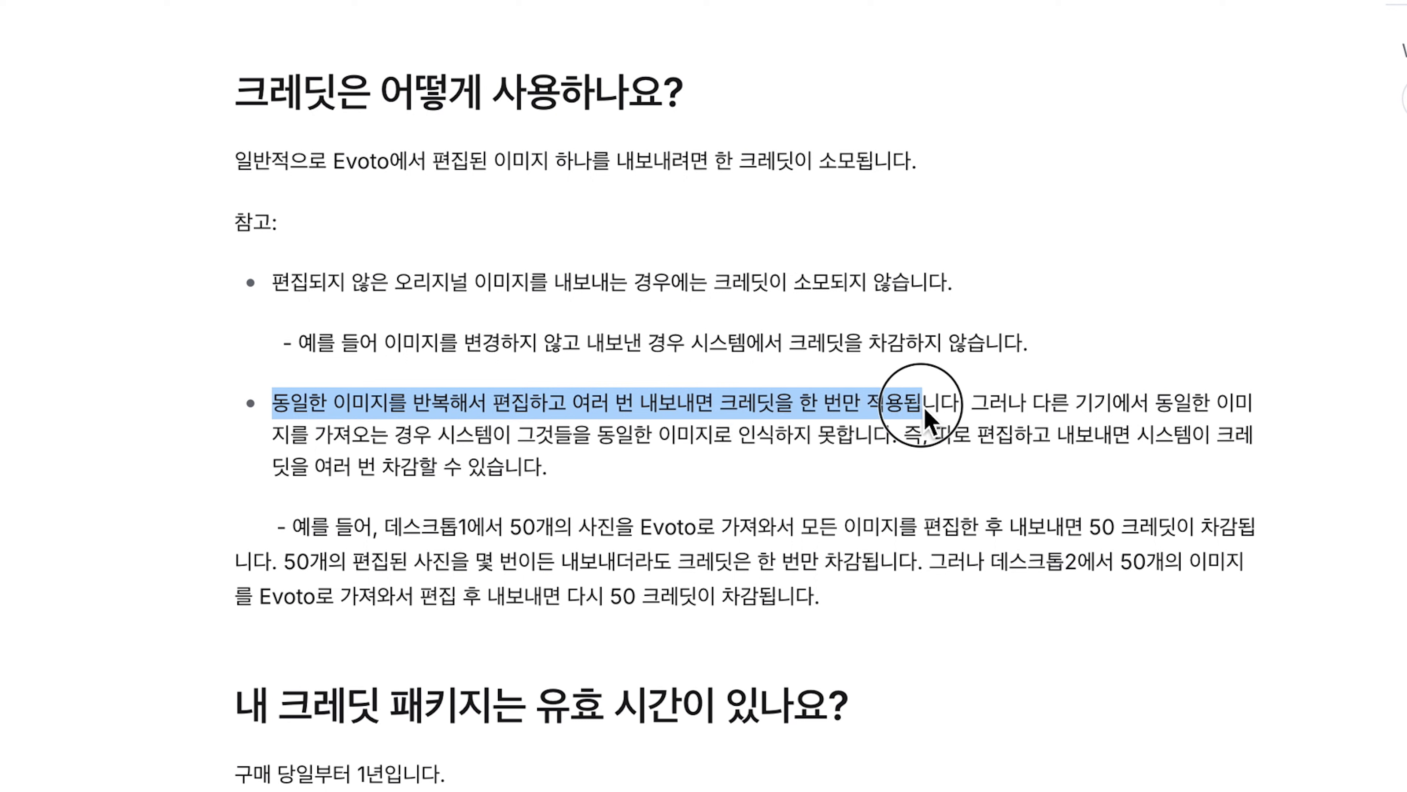
pyautogui.click(977, 411)
pyautogui.moveTo(1112, 417); pyautogui.dragTo(1109, 474)
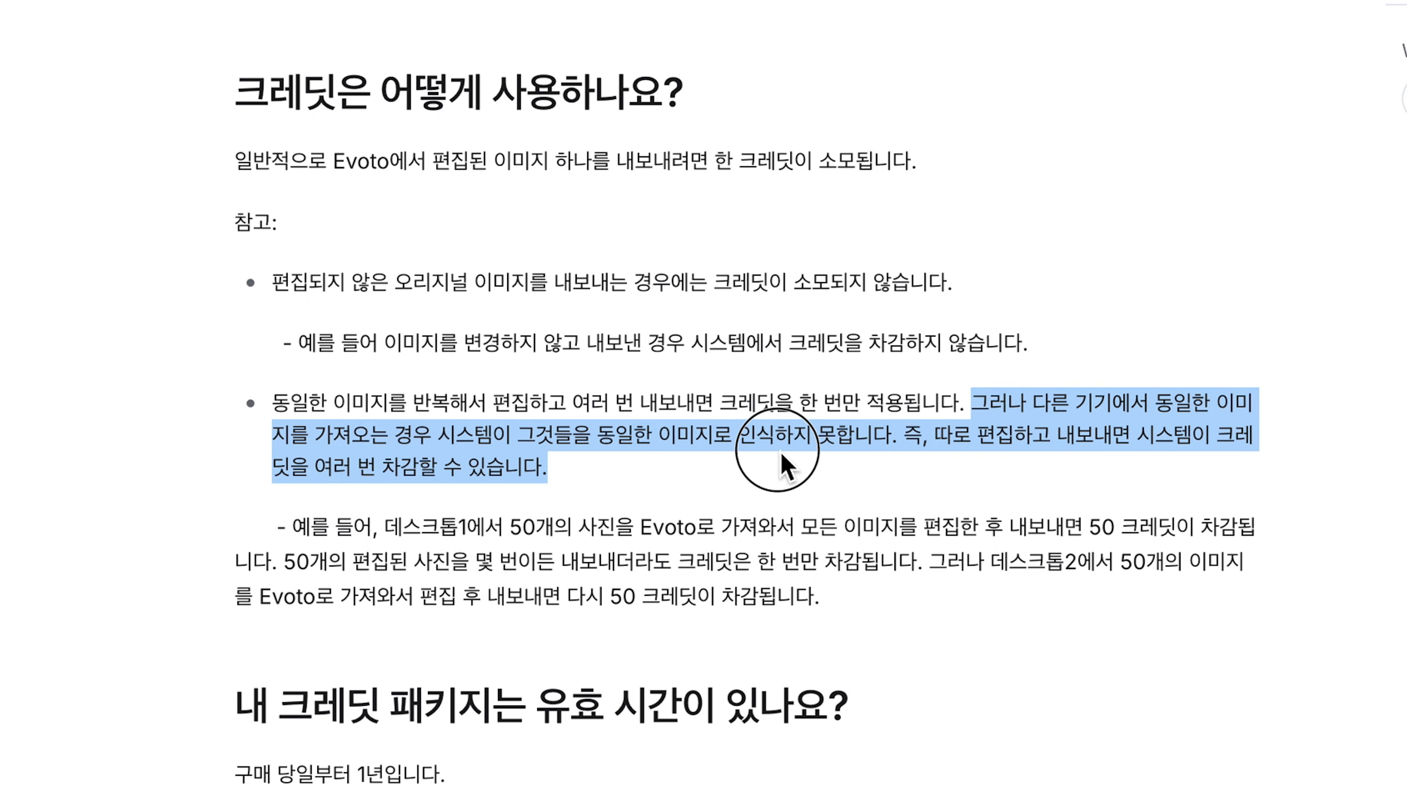
pyautogui.moveTo(783, 456); pyautogui.dragTo(1042, 458)
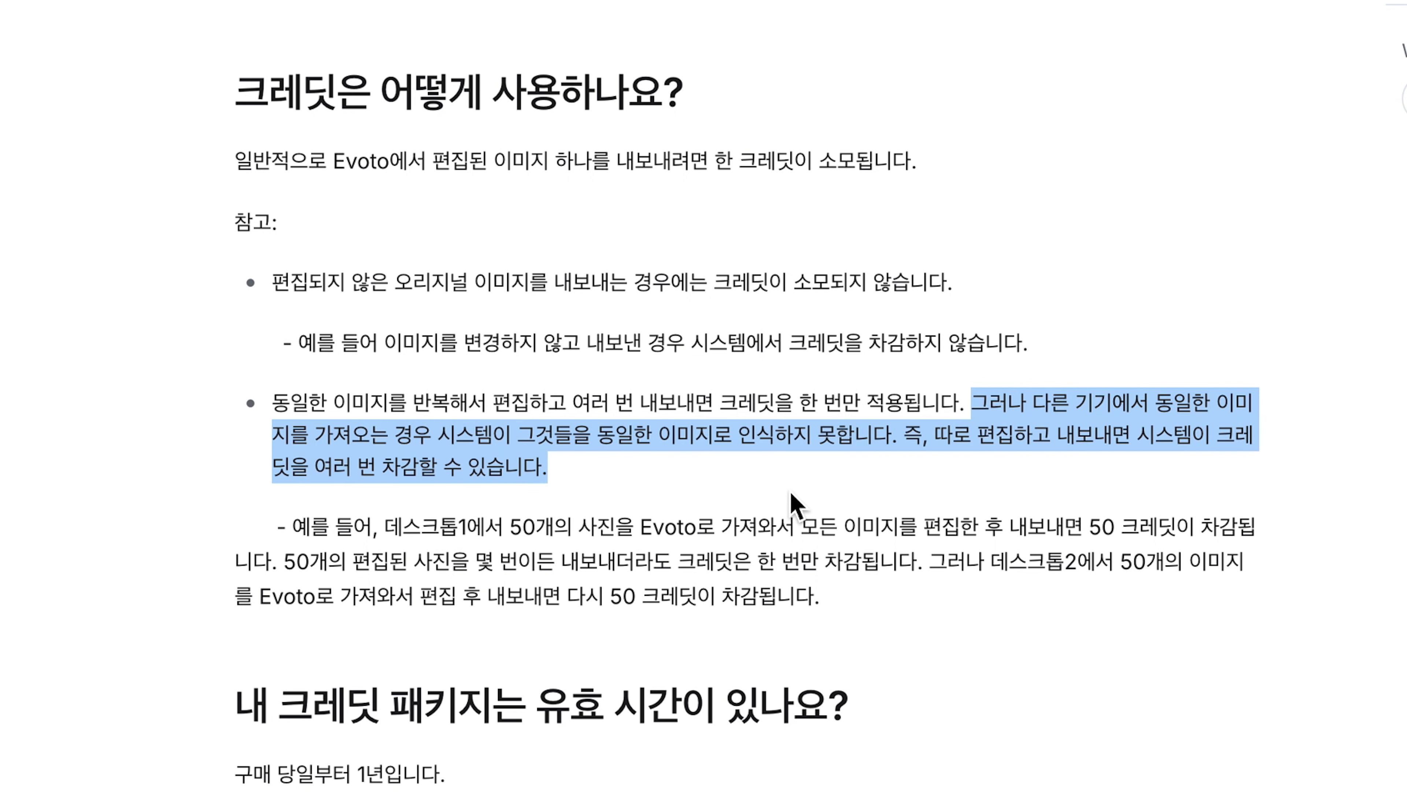
pyautogui.scroll(-8, 468, 686)
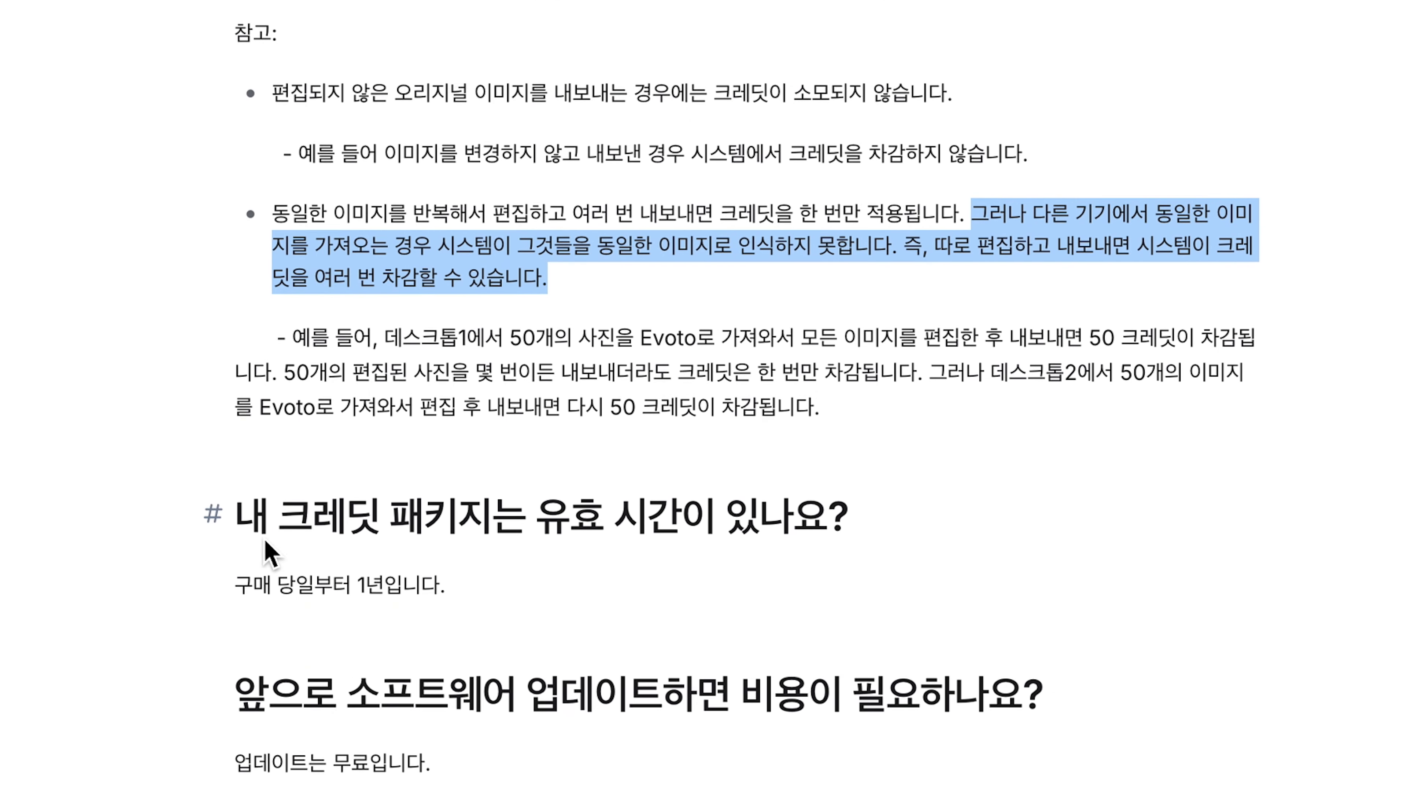
pyautogui.moveTo(237, 291); pyautogui.dragTo(375, 358)
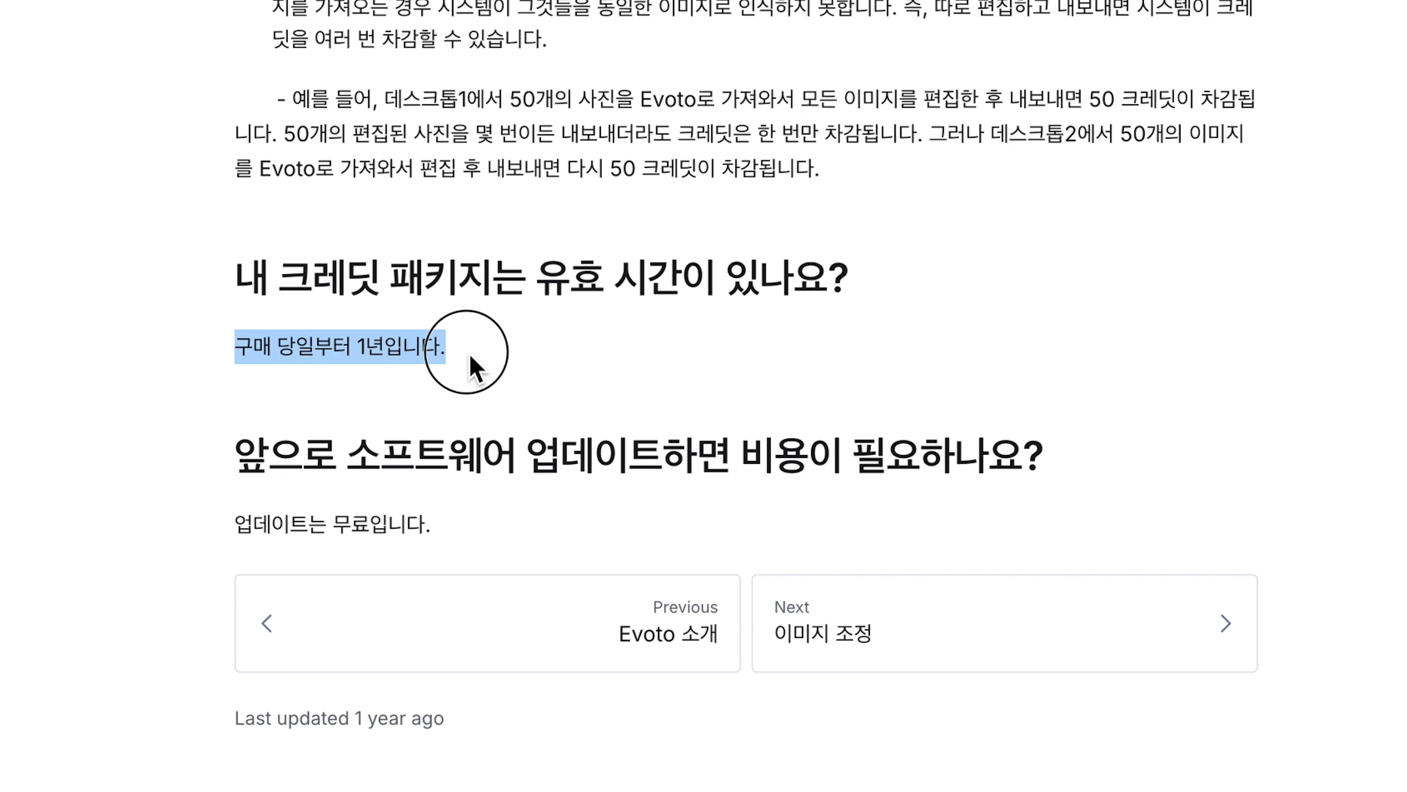